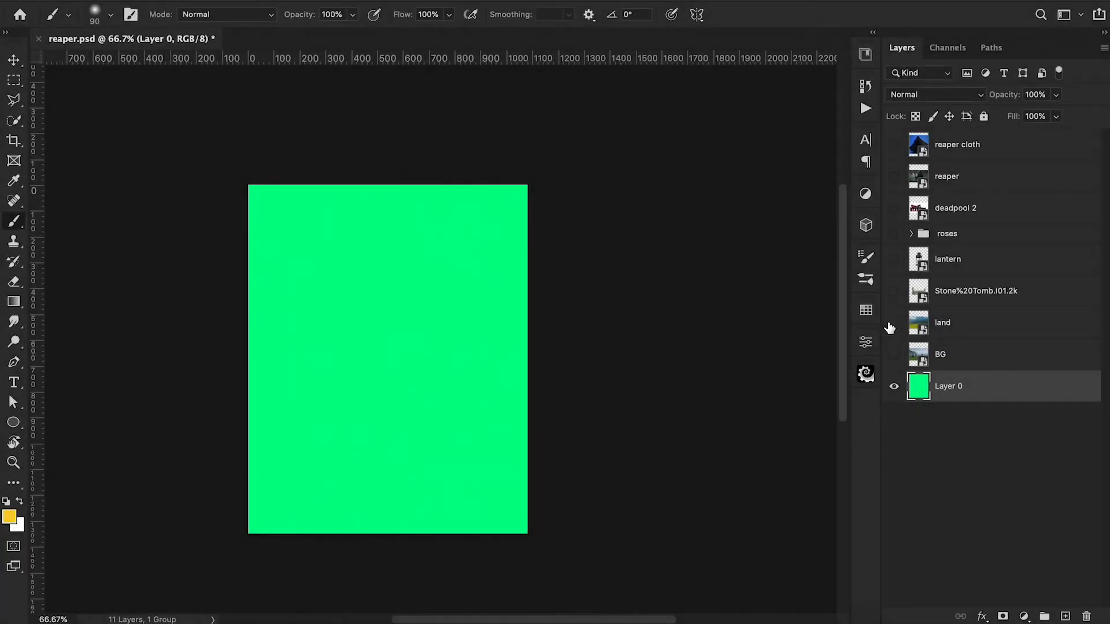
# Show the land layer and use Quick Selection to select its sky and mountains, leaving out the trees and grassy hills.
pyautogui.click(895, 324)
pyautogui.click(943, 324)
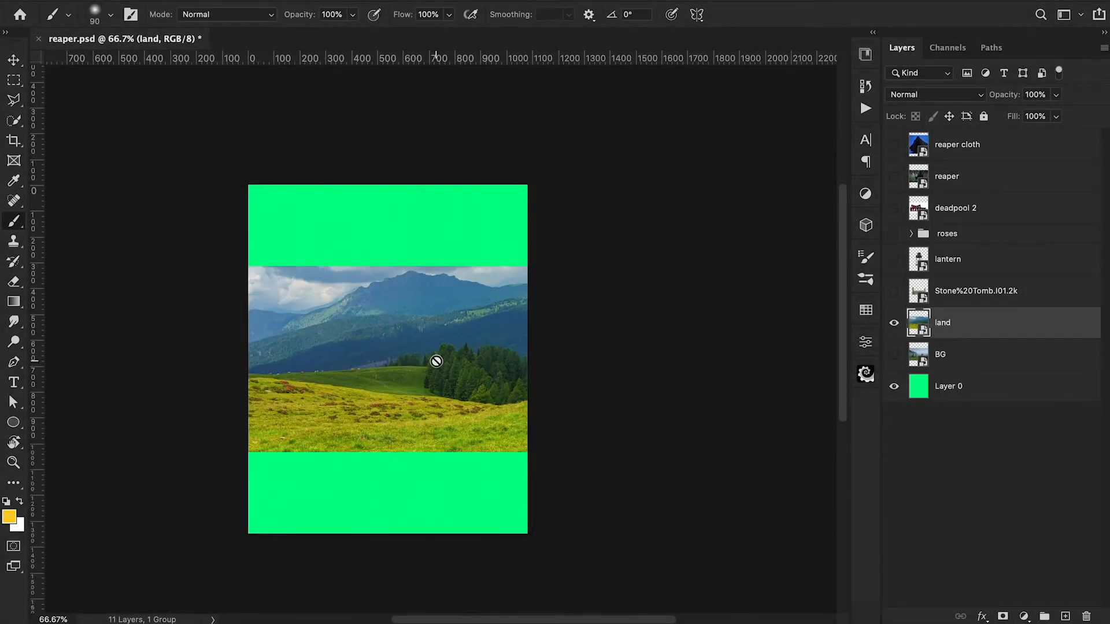
pyautogui.click(14, 99)
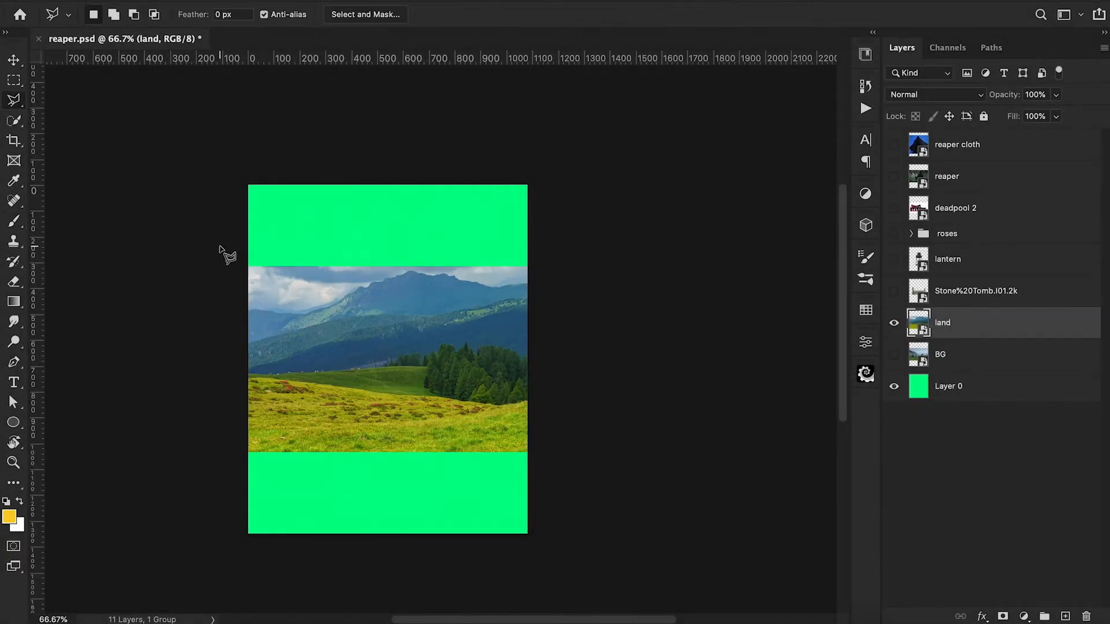
pyautogui.click(14, 120)
pyautogui.moveTo(252, 273)
pyautogui.mouseDown()
pyautogui.moveTo(347, 292)
pyautogui.moveTo(330, 312)
pyautogui.moveTo(416, 289)
pyautogui.moveTo(425, 318)
pyautogui.mouseUp()
pyautogui.moveTo(454, 385)
pyautogui.mouseDown()
pyautogui.moveTo(445, 370)
pyautogui.moveTo(408, 365)
pyautogui.moveTo(362, 376)
pyautogui.mouseUp()
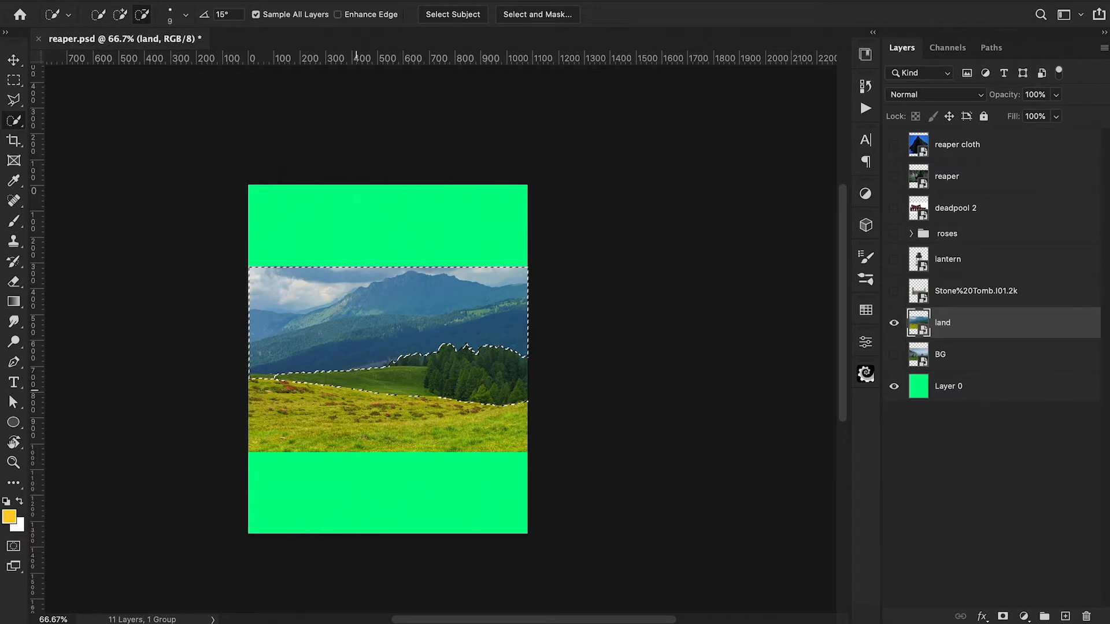
pyautogui.moveTo(509, 399); pyautogui.dragTo(515, 403)
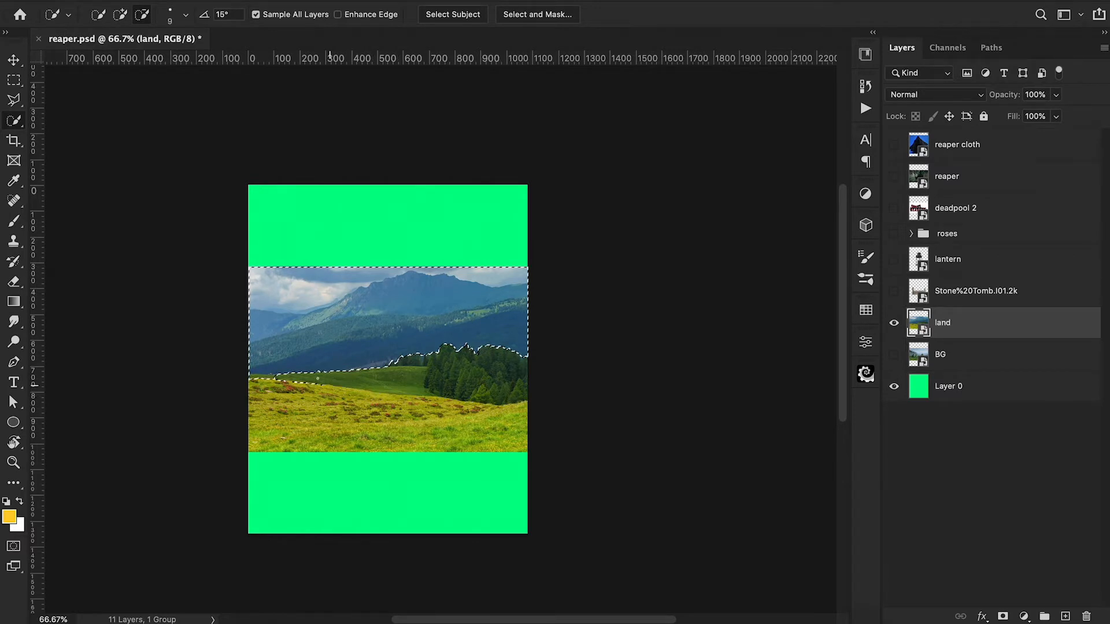
pyautogui.moveTo(275, 379); pyautogui.dragTo(260, 376)
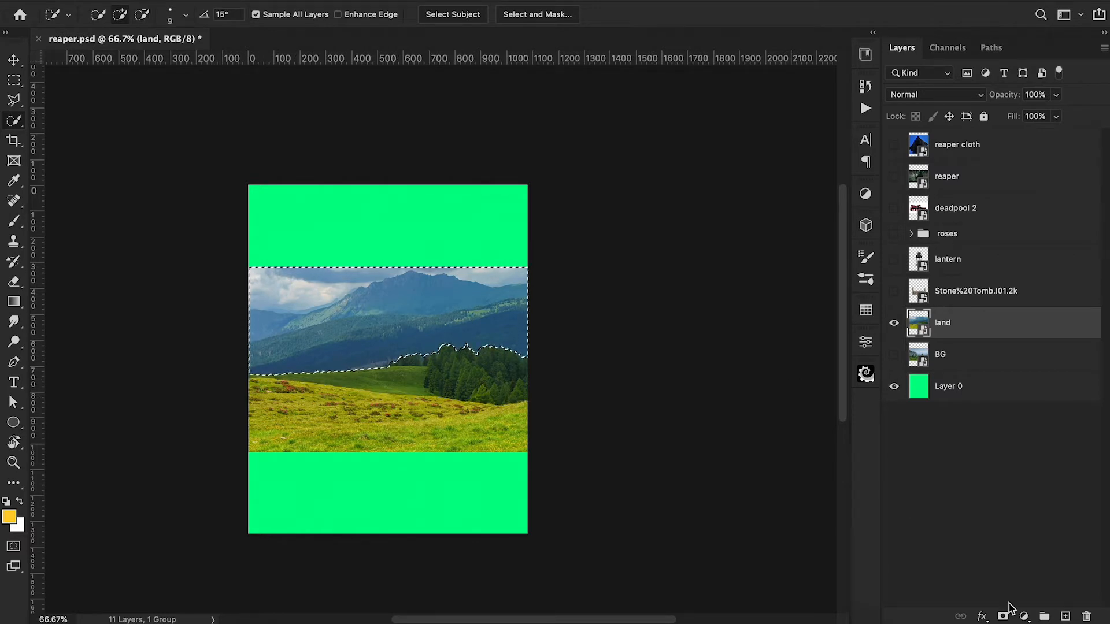
# Add a layer mask to the land layer from the selection and invert it to hide the sky and mountains.
pyautogui.click(1004, 618)
pyautogui.press('super+i')
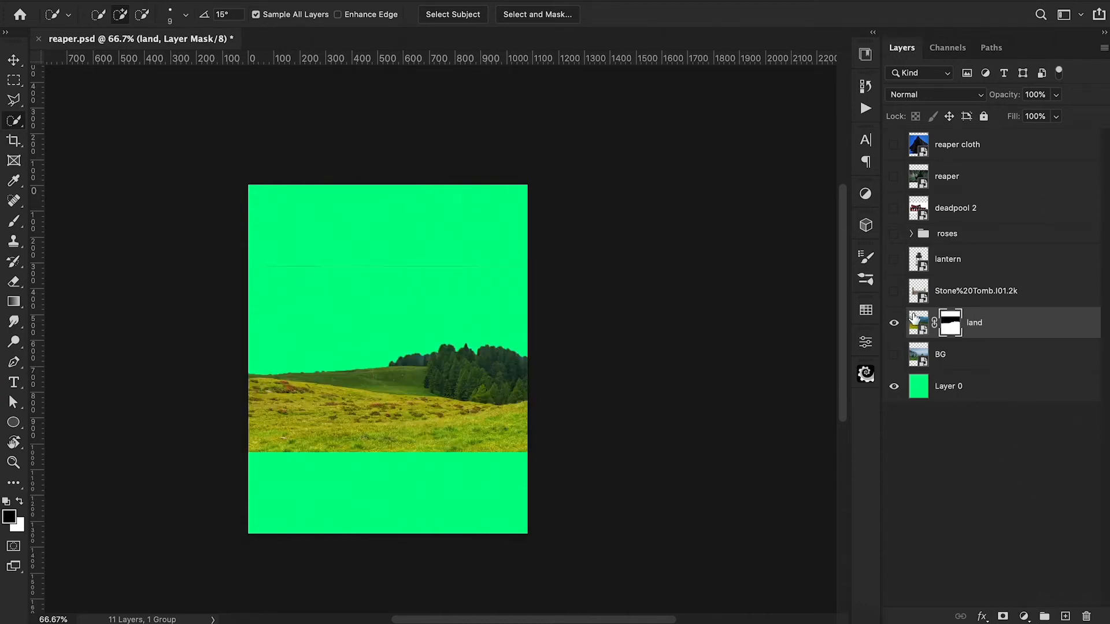
pyautogui.press('b')
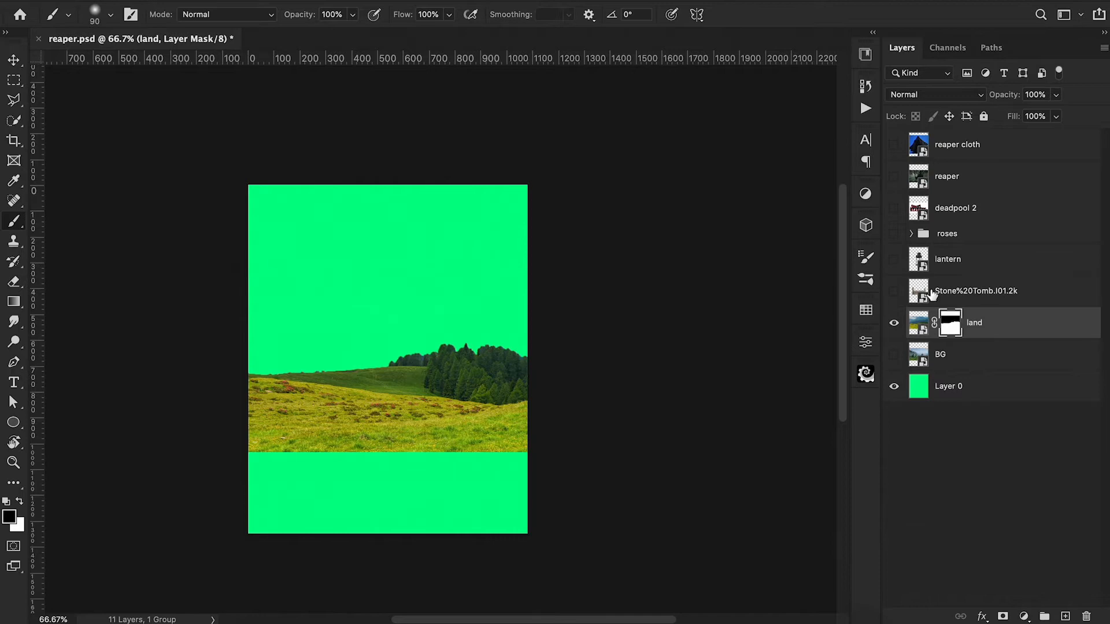
# Scale the land layer to 194.19% and align its lower edge with the bottom of the canvas.
pyautogui.click(918, 323)
pyautogui.hotkey('ctrl', 't')
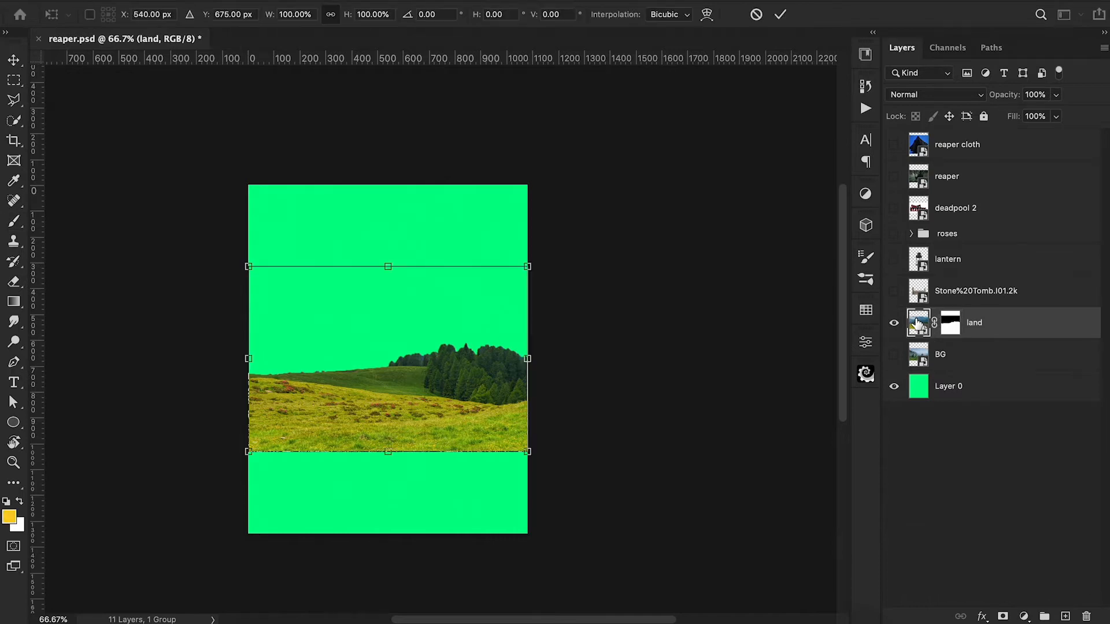
pyautogui.moveTo(527, 453); pyautogui.dragTo(654, 537)
pyautogui.moveTo(620, 492); pyautogui.dragTo(662, 491)
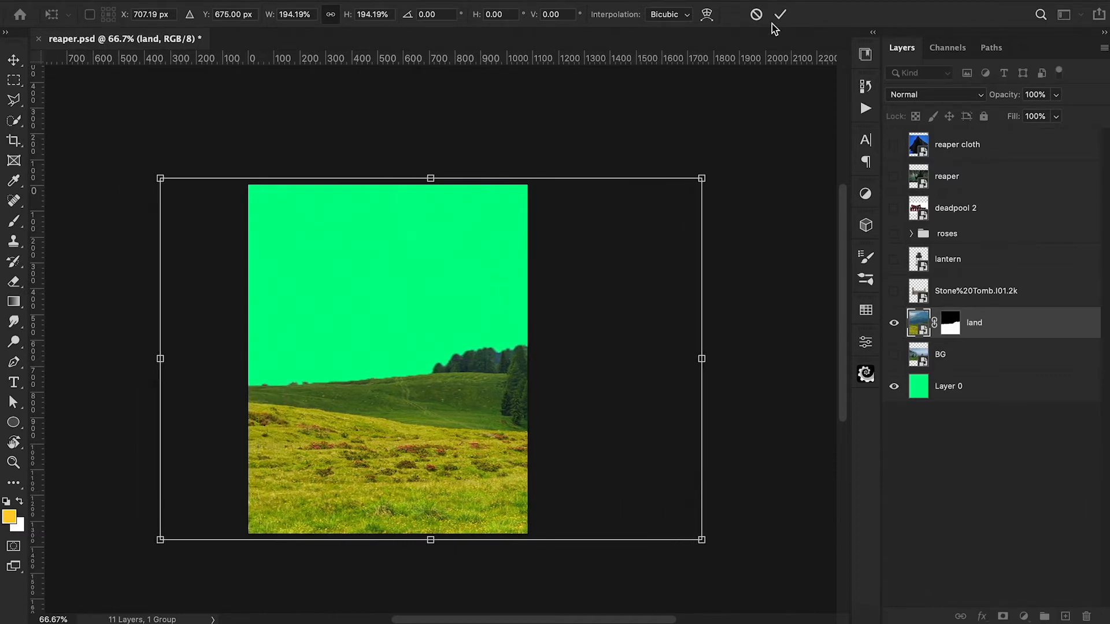
pyautogui.moveTo(655, 347); pyautogui.dragTo(652, 345)
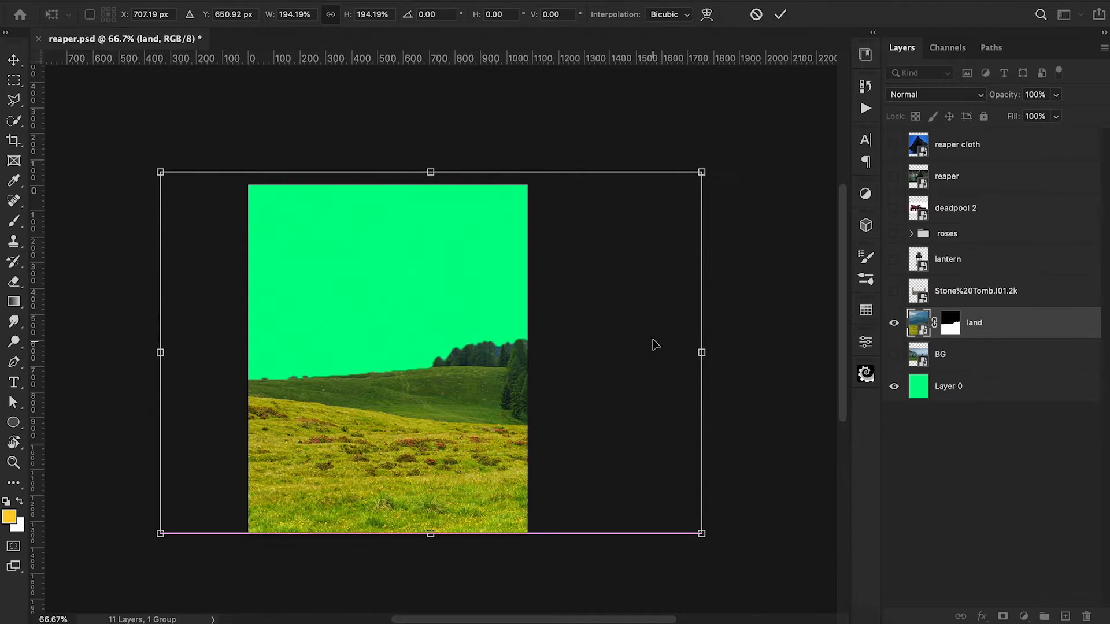
pyautogui.press('Return')
pyautogui.press('b')
# Show the BG layer and move and enlarge it so the misty forest fills the canvas behind the land.
pyautogui.click(894, 363)
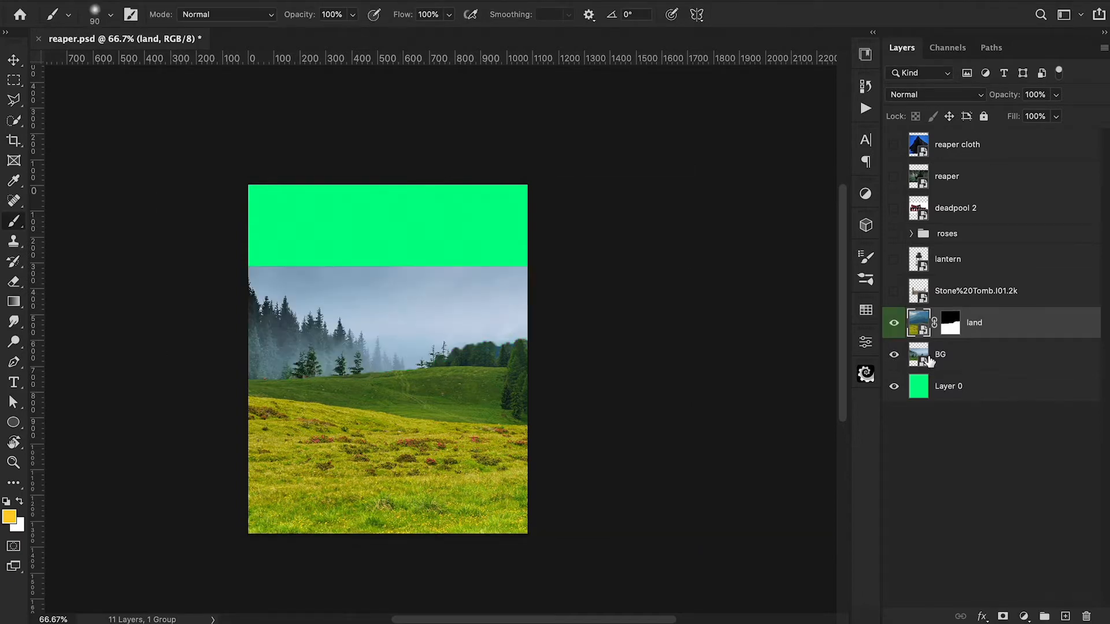
pyautogui.click(960, 359)
pyautogui.hotkey('ctrl', 't')
pyautogui.moveTo(480, 358); pyautogui.dragTo(479, 276)
pyautogui.moveTo(527, 372); pyautogui.dragTo(585, 409)
pyautogui.moveTo(587, 181); pyautogui.dragTo(608, 168)
pyautogui.moveTo(572, 228); pyautogui.dragTo(587, 224)
pyautogui.click(726, 16)
pyautogui.press('b')
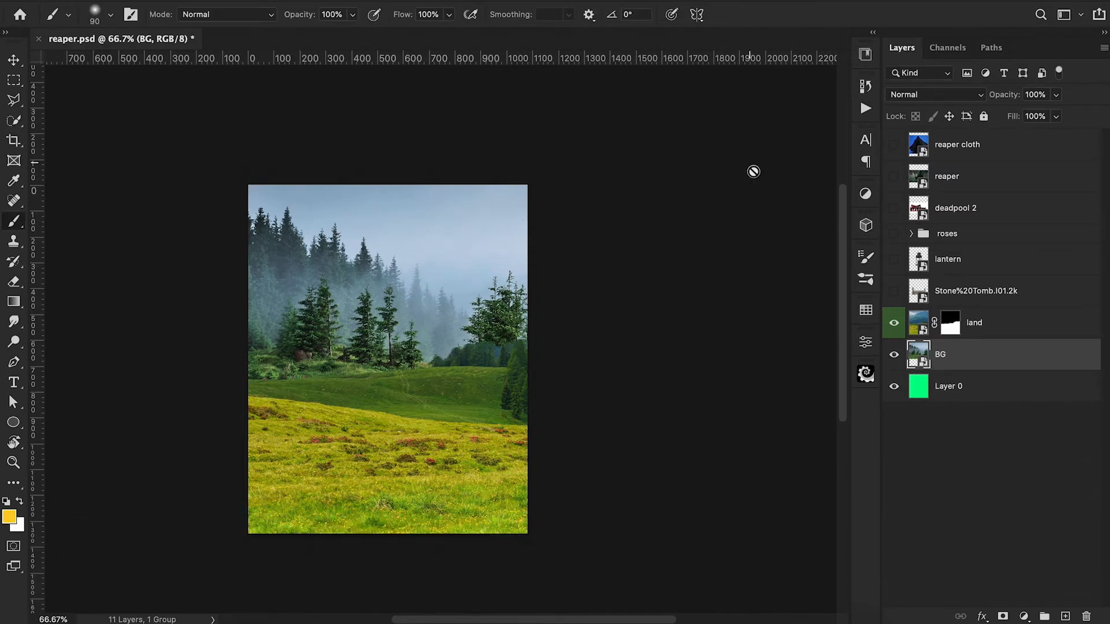
# Paint black on the land mask to hide its trees and far green hill, blending the meadow into the forest background.
pyautogui.click(950, 323)
pyautogui.press('d')
pyautogui.scroll(2, 443, 335)
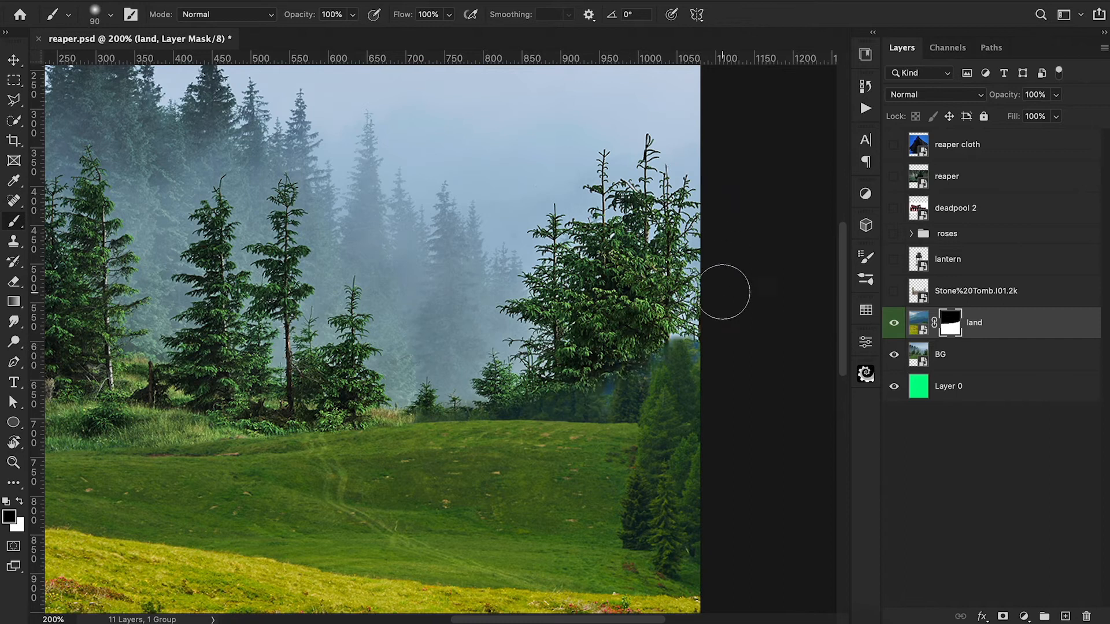
pyautogui.hscroll(-5, 123, 484)
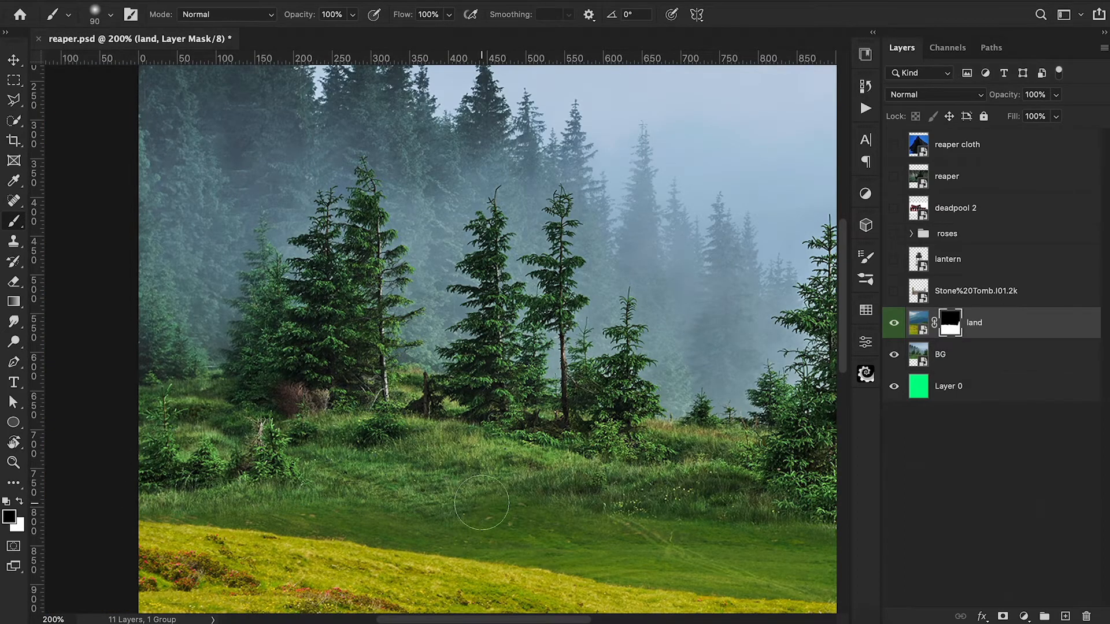
pyautogui.hscroll(4, 266, 491)
pyautogui.scroll(-1, 266, 492)
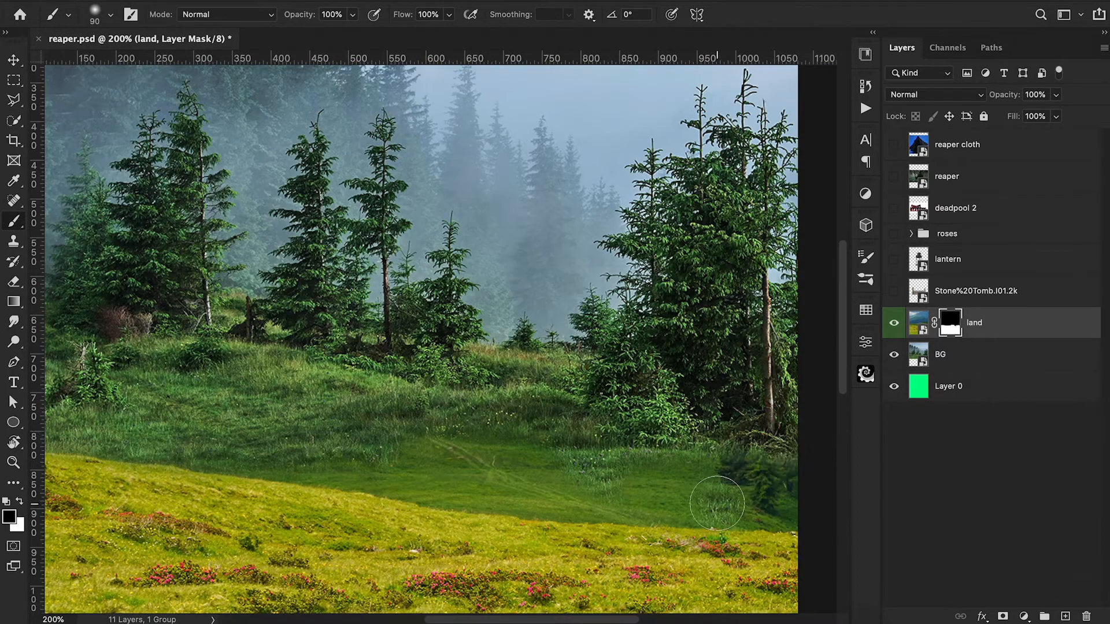
pyautogui.moveTo(622, 456)
pyautogui.mouseDown()
pyautogui.moveTo(461, 457)
pyautogui.moveTo(390, 420)
pyautogui.moveTo(416, 431)
pyautogui.moveTo(349, 442)
pyautogui.moveTo(538, 471)
pyautogui.mouseUp()
pyautogui.press('super+minus')
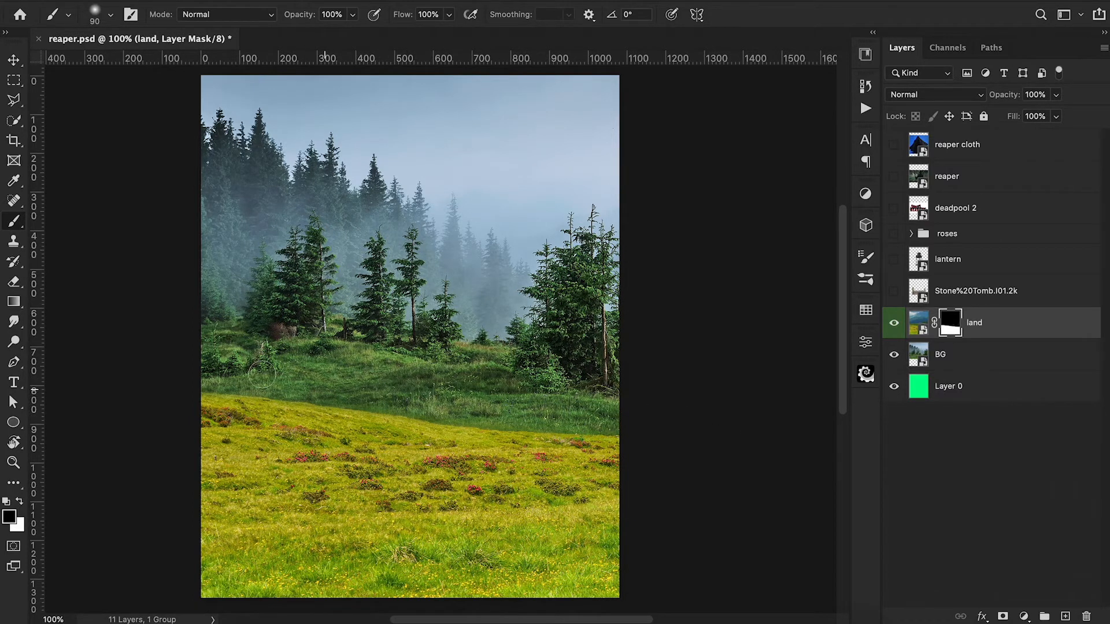
# Show the stone tomb layer and enlarge and reposition it on the meadow so its right end runs off the canvas.
pyautogui.click(893, 293)
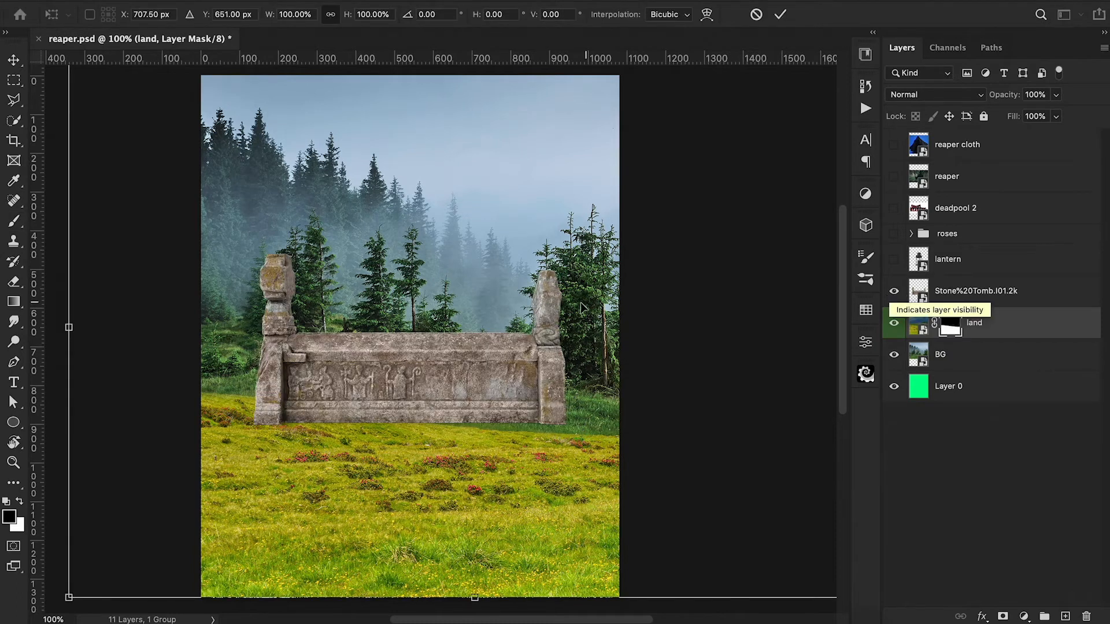
pyautogui.click(918, 290)
pyautogui.press('super+minus')
pyautogui.hotkey('ctrl', 't')
pyautogui.moveTo(550, 199); pyautogui.dragTo(585, 164)
pyautogui.moveTo(528, 284); pyautogui.dragTo(546, 295)
pyautogui.moveTo(607, 178); pyautogui.dragTo(649, 139)
pyautogui.moveTo(543, 322); pyautogui.dragTo(585, 292)
pyautogui.moveTo(673, 121); pyautogui.dragTo(659, 138)
pyautogui.moveTo(525, 324)
pyautogui.mouseDown()
pyautogui.moveTo(511, 321)
pyautogui.moveTo(513, 334)
pyautogui.mouseUp()
pyautogui.click(727, 14)
pyautogui.press('b')
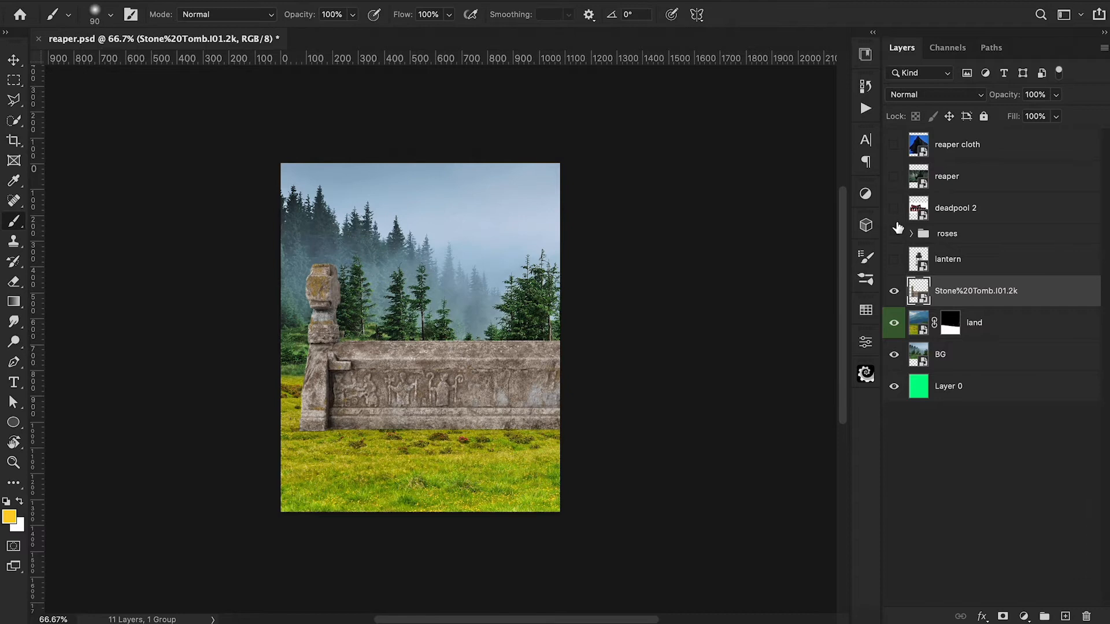
# Isolate the reaper layer and trace a closed pen path around the hooded figure, its sleeve and the scythe handle.
pyautogui.click(895, 177)
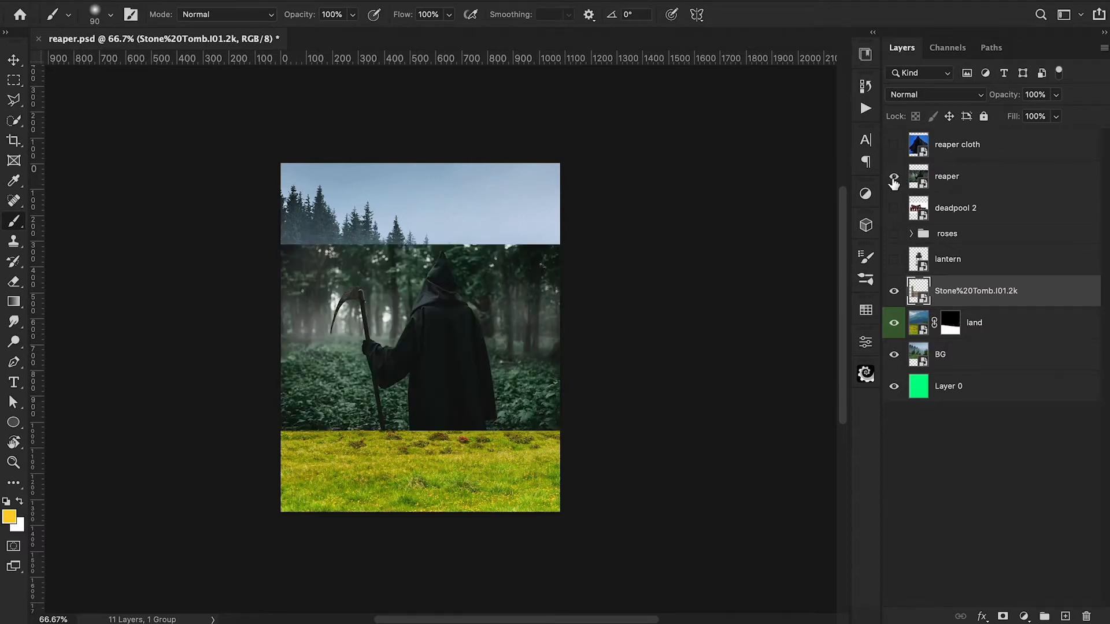
pyautogui.keyDown('alt'); pyautogui.click(894, 177); pyautogui.keyUp('alt')
pyautogui.press('p')
pyautogui.press('super+plus')
pyautogui.press('super+plus')
pyautogui.press('super+plus')
pyautogui.press('super+plus')
pyautogui.click(732, 357)
pyautogui.click(722, 295)
pyautogui.moveTo(795, 276); pyautogui.dragTo(814, 255)
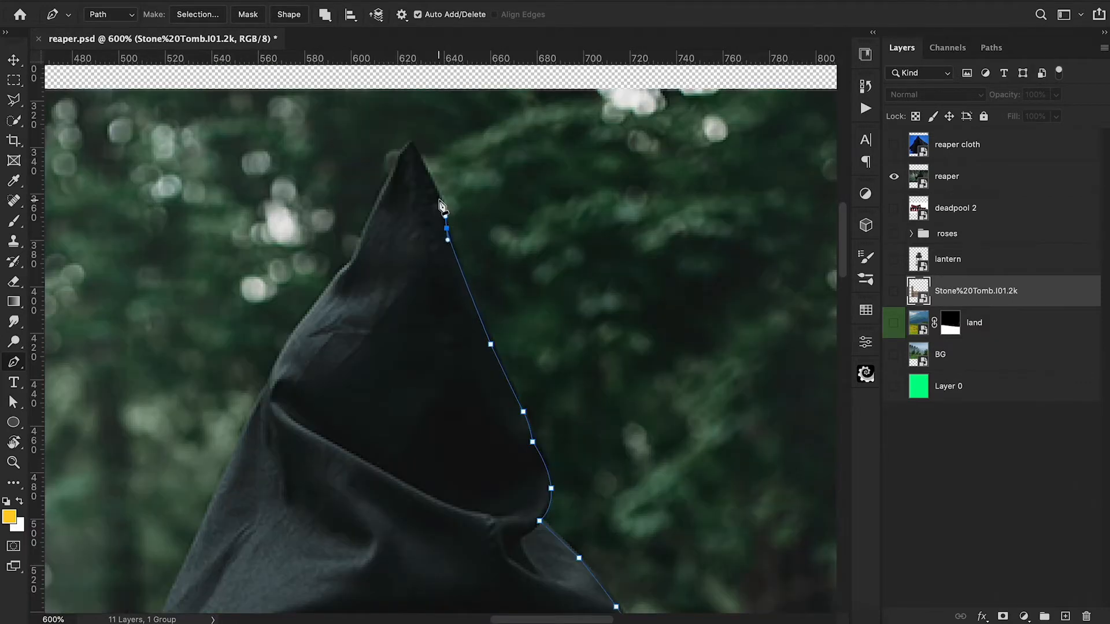
pyautogui.click(439, 195)
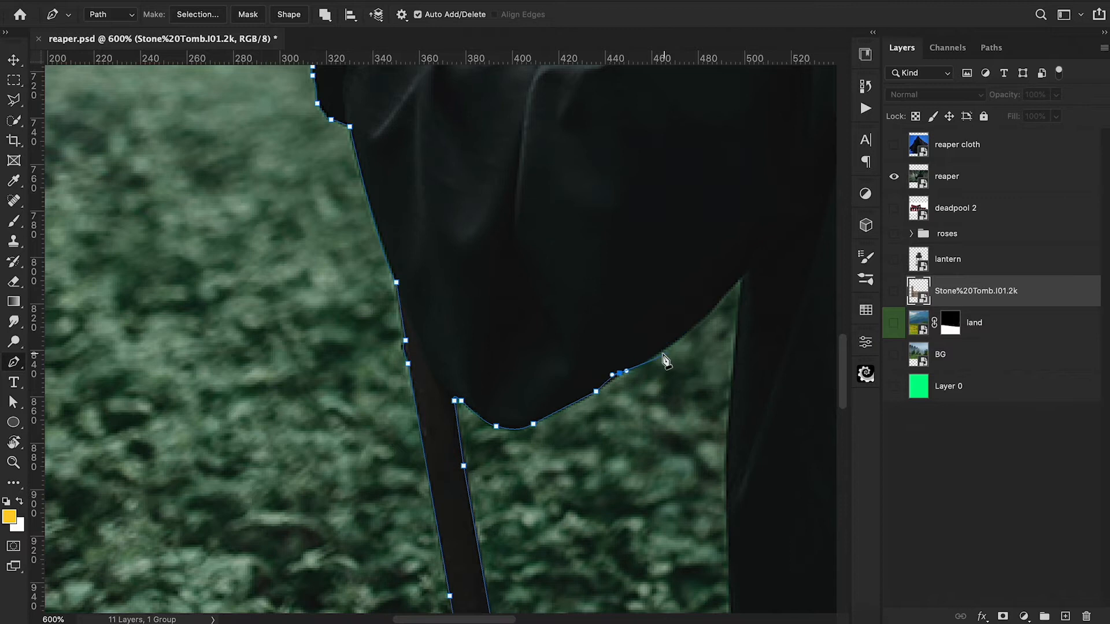
pyautogui.moveTo(661, 350); pyautogui.dragTo(675, 343)
pyautogui.click(739, 288)
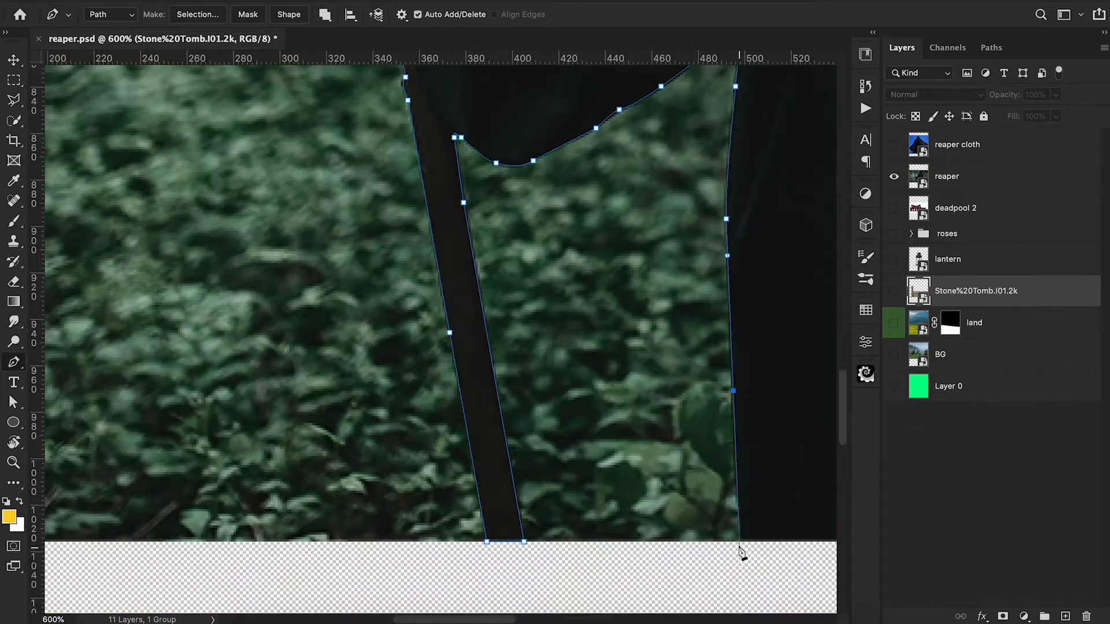
pyautogui.hscroll(10, 745, 551)
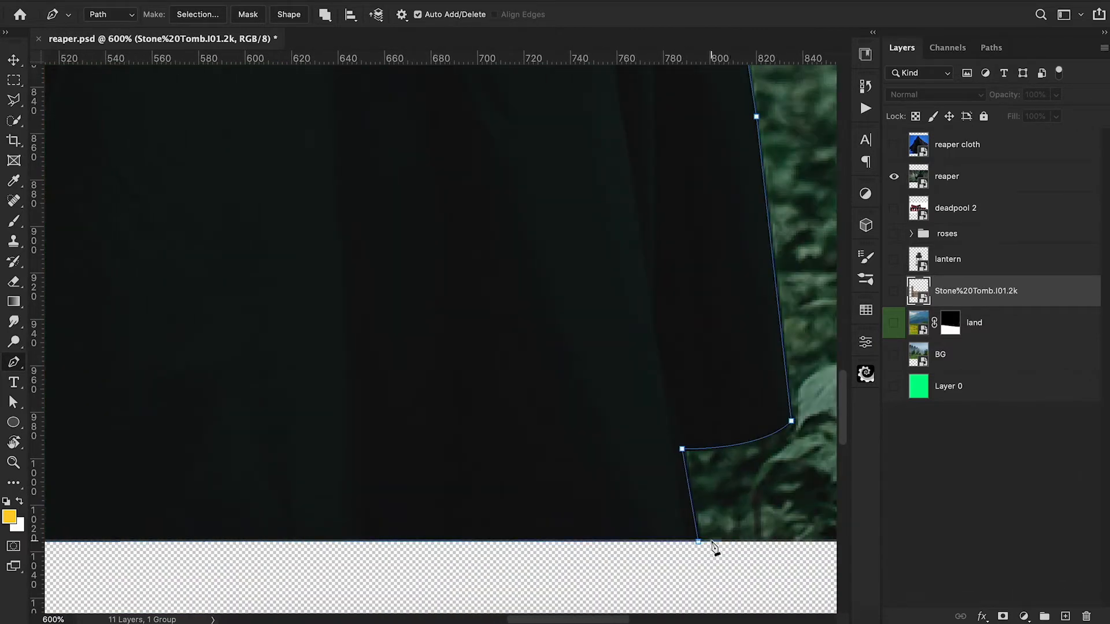
# Convert the path to a selection and add it as a layer mask on the reaper layer.
pyautogui.rightClick(576, 462)
pyautogui.click(622, 523)
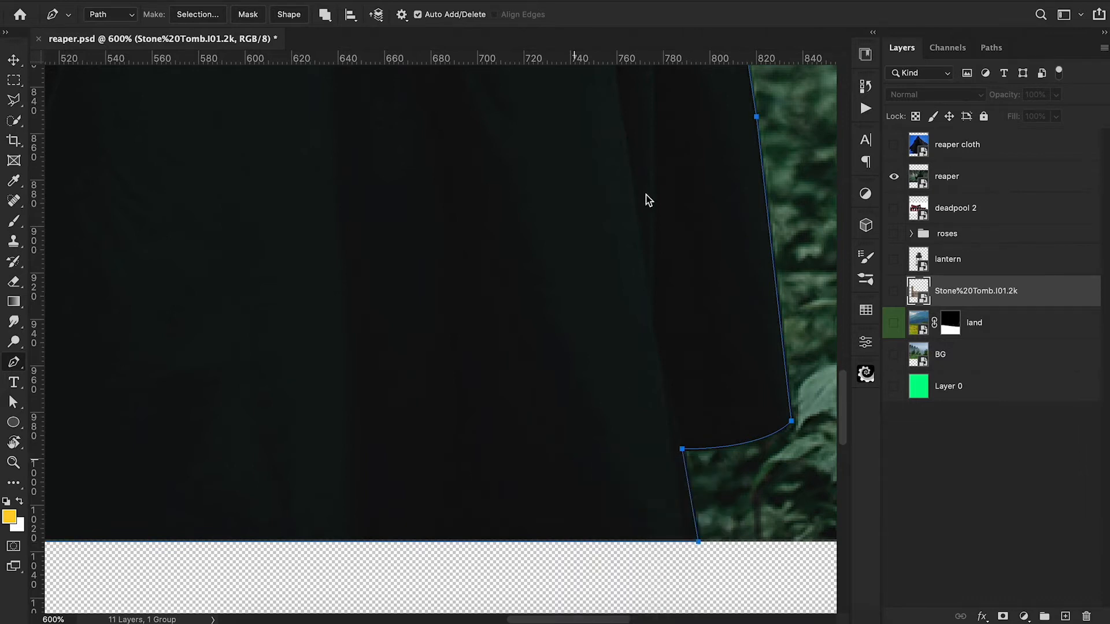
pyautogui.click(643, 212)
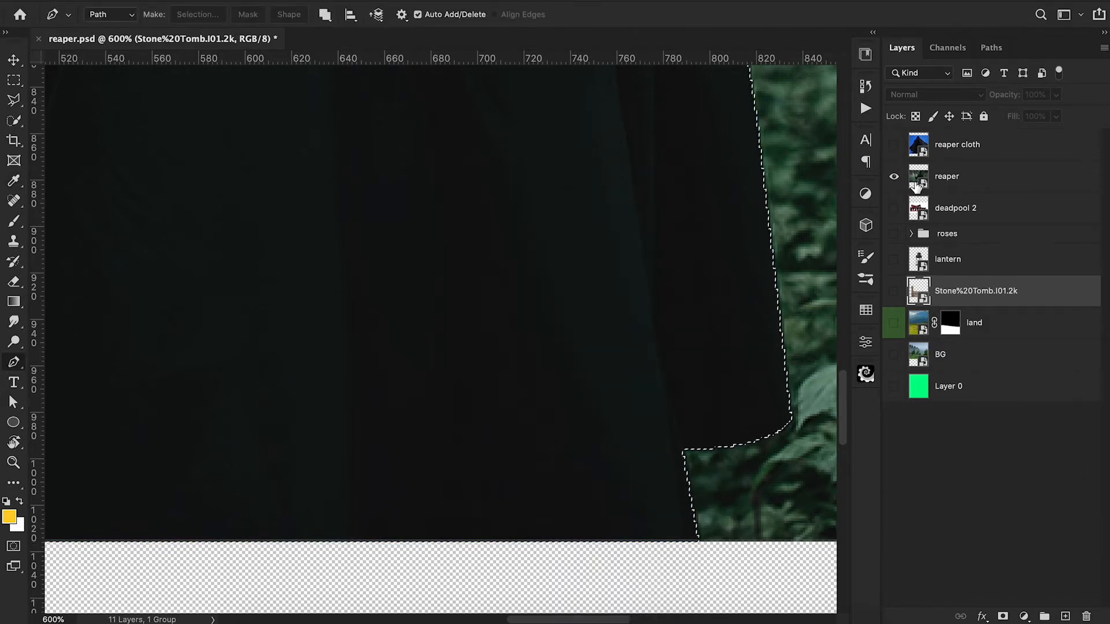
pyautogui.click(983, 176)
pyautogui.click(1004, 616)
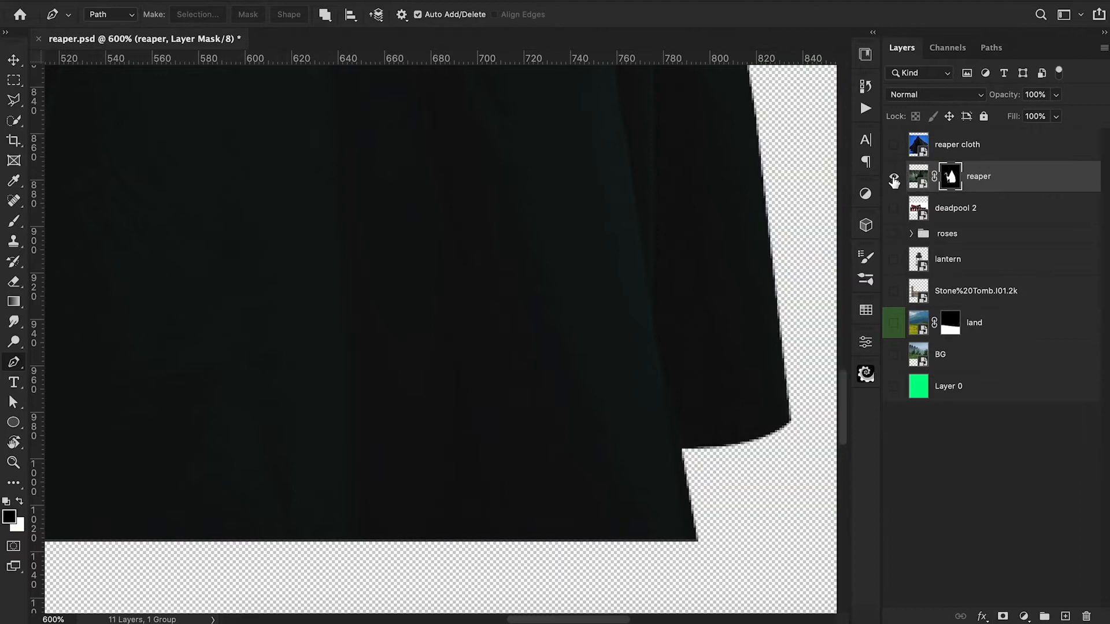
# Restore the other layers' visibility, scale the reaper to 131.08% and place it in the canvas's lower right corner.
pyautogui.keyDown('alt'); pyautogui.click(894, 179); pyautogui.keyUp('alt')
pyautogui.hotkey('ctrl', '1')
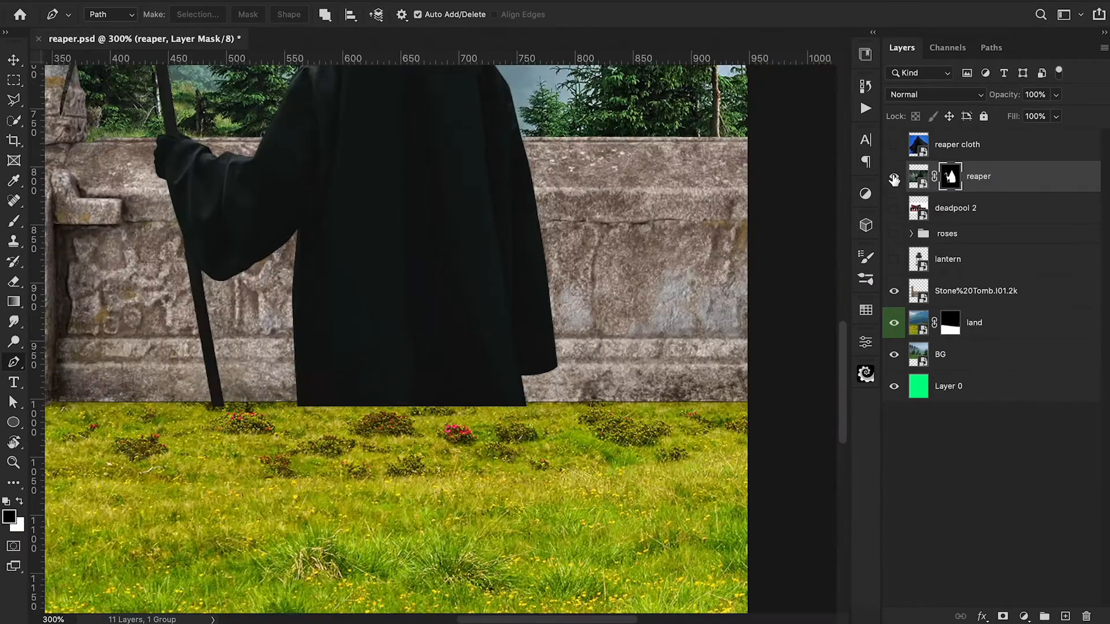
pyautogui.click(916, 180)
pyautogui.hotkey('ctrl', 't')
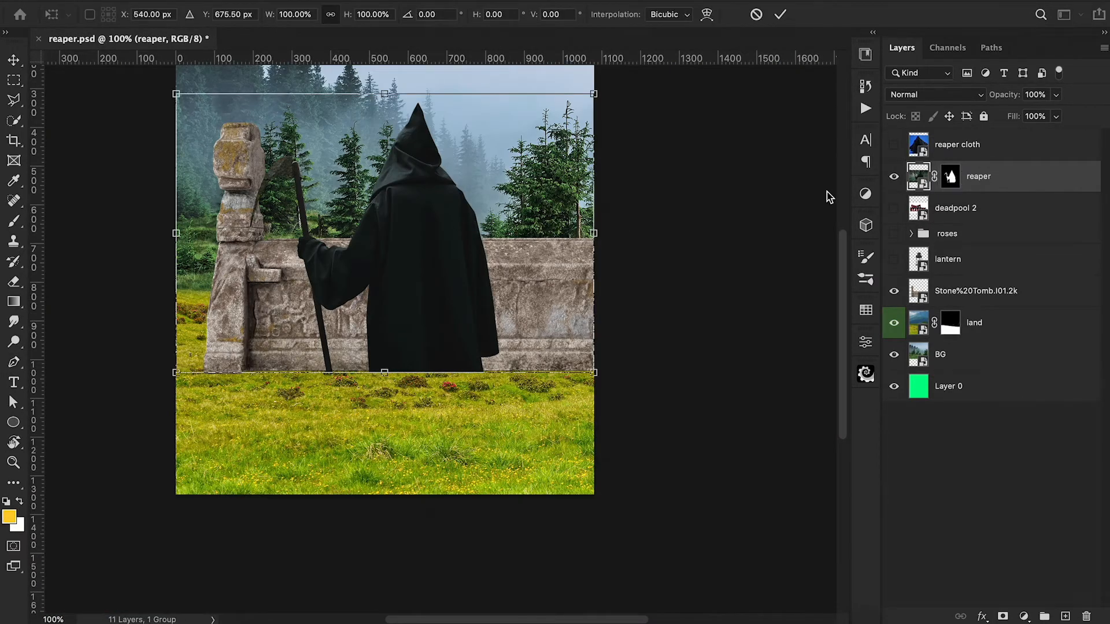
pyautogui.moveTo(601, 376); pyautogui.dragTo(691, 438)
pyautogui.moveTo(602, 335); pyautogui.dragTo(674, 414)
pyautogui.scroll(2, 673, 413)
pyautogui.moveTo(756, 266); pyautogui.dragTo(788, 243)
pyautogui.moveTo(699, 349); pyautogui.dragTo(689, 364)
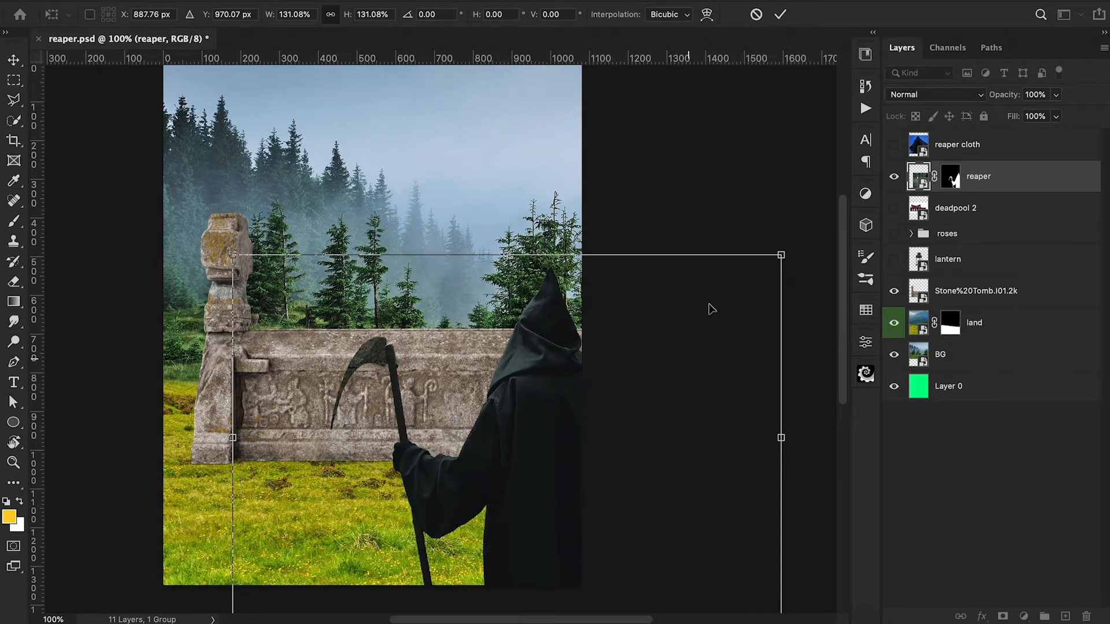
pyautogui.click(783, 14)
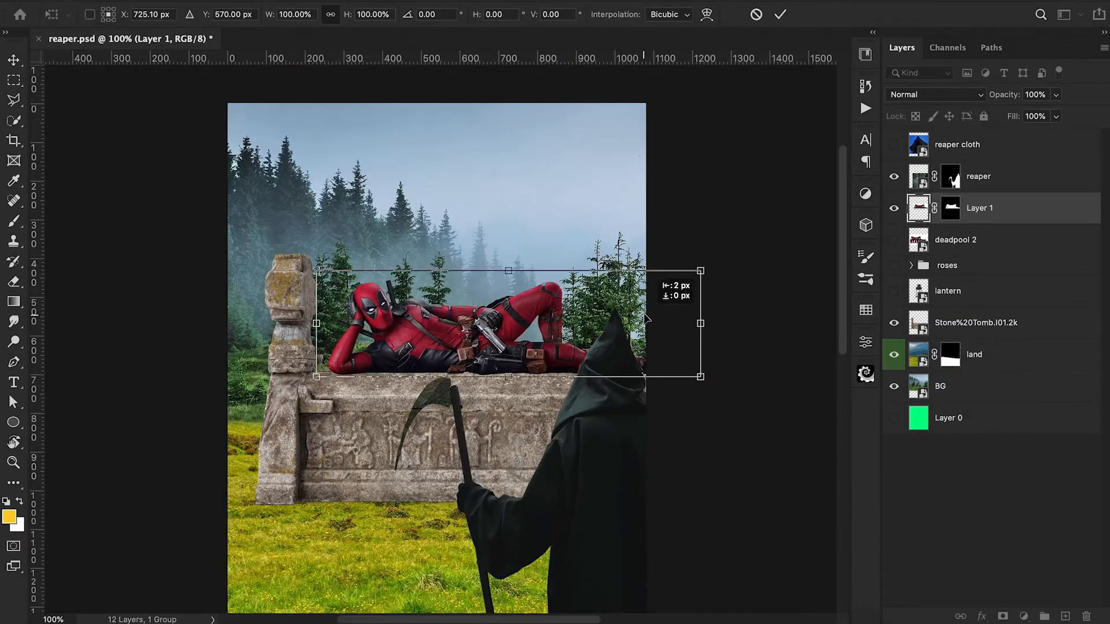
# Position the reclining Deadpool on top of the tomb and enlarge the reaper to 116.81% at the right canvas edge.
pyautogui.moveTo(647, 320); pyautogui.dragTo(648, 320)
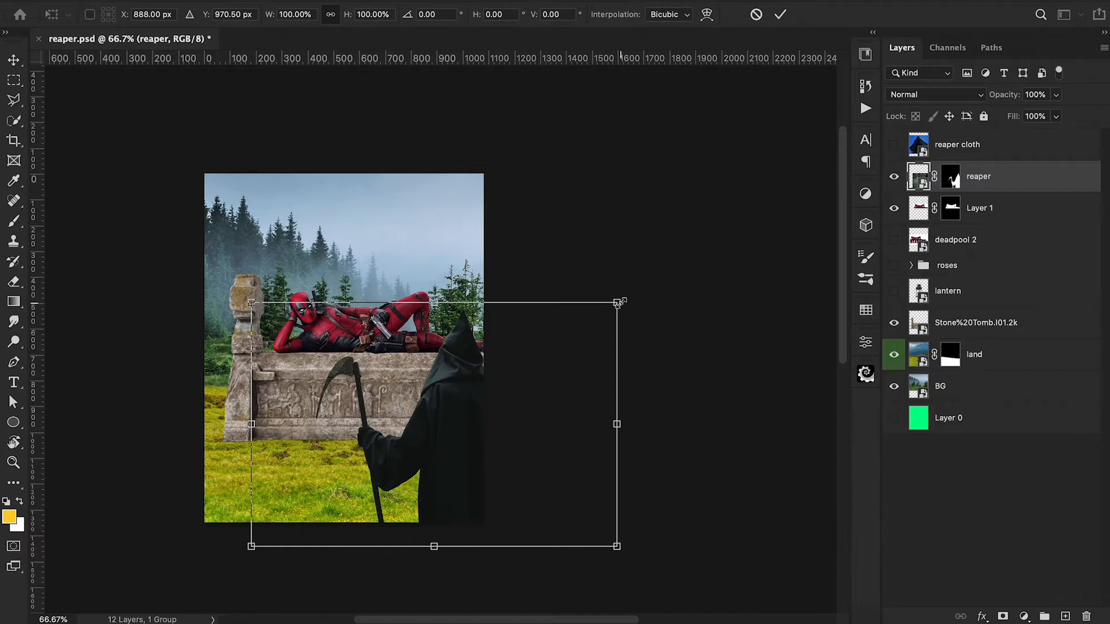
pyautogui.moveTo(617, 303); pyautogui.dragTo(678, 262)
pyautogui.moveTo(565, 399); pyautogui.dragTo(538, 406)
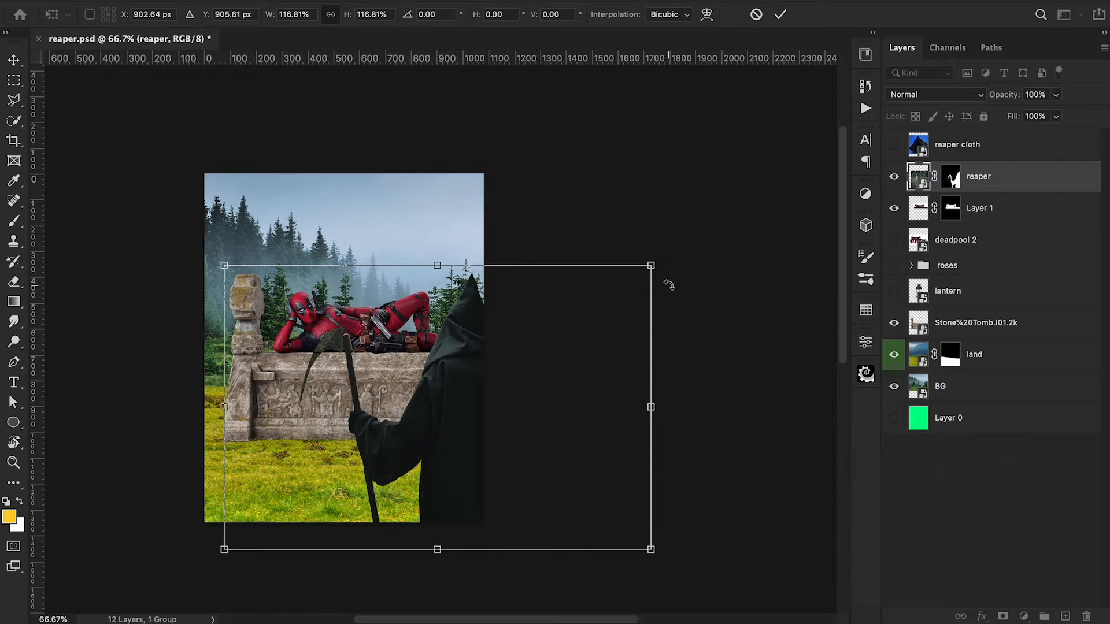
pyautogui.click(780, 16)
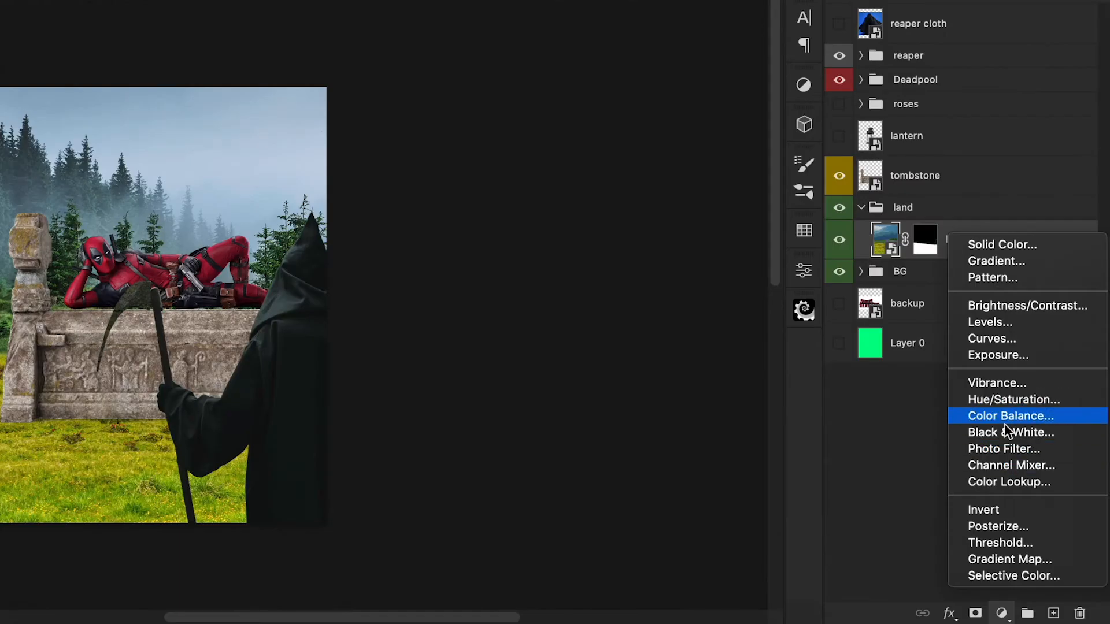
# Clip a Selective Color adjustment to the land layer and set Yellows to Magenta -22% and Black +50%.
pyautogui.click(990, 576)
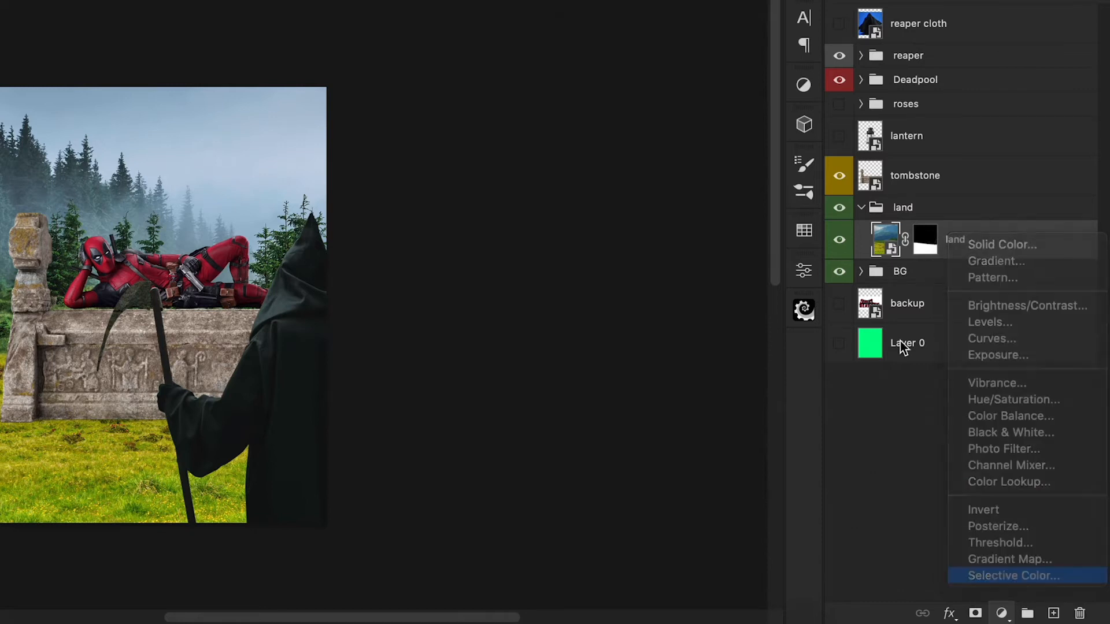
pyautogui.keyDown('alt'); pyautogui.click(885, 255); pyautogui.keyUp('alt')
pyautogui.click(605, 348)
pyautogui.click(746, 363)
pyautogui.moveTo(779, 427); pyautogui.dragTo(753, 426)
pyautogui.moveTo(778, 501); pyautogui.dragTo(841, 509)
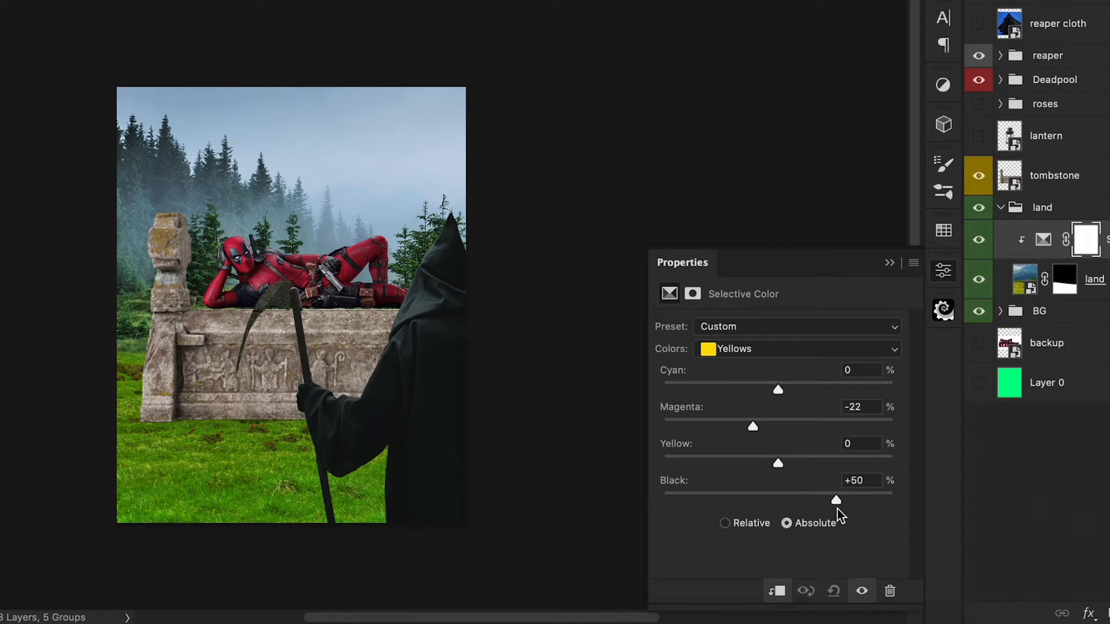
# Set the land's Selective Color Yellows to Magenta -26%, Yellow -37% and Black +41%, and raise Cyan slightly.
pyautogui.moveTo(725, 464); pyautogui.dragTo(750, 429)
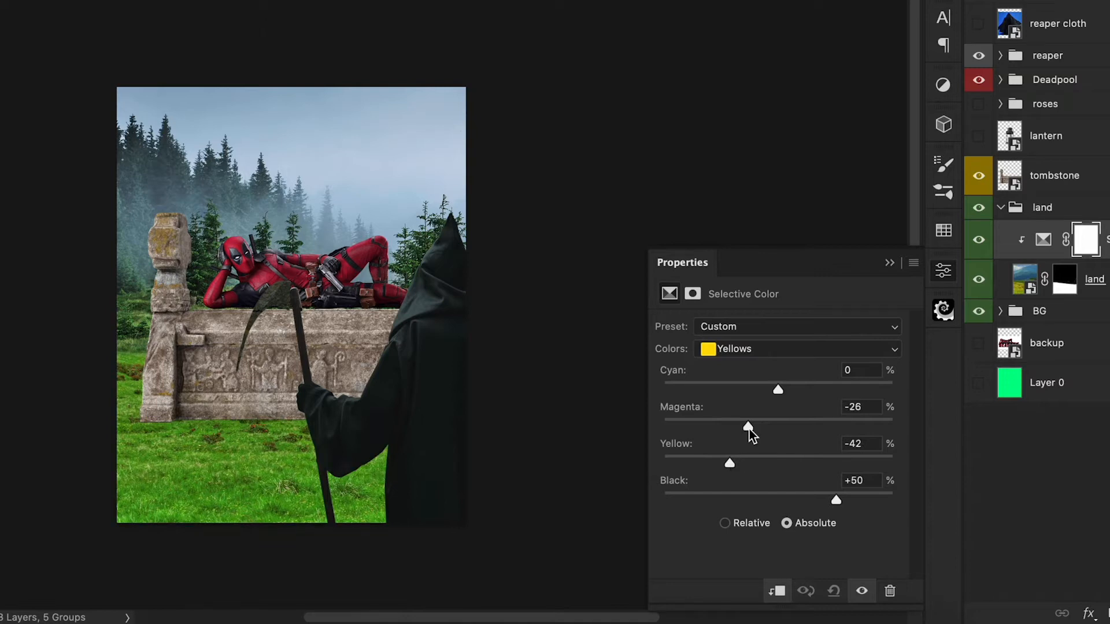
pyautogui.moveTo(731, 466); pyautogui.dragTo(737, 463)
pyautogui.moveTo(836, 499); pyautogui.dragTo(827, 504)
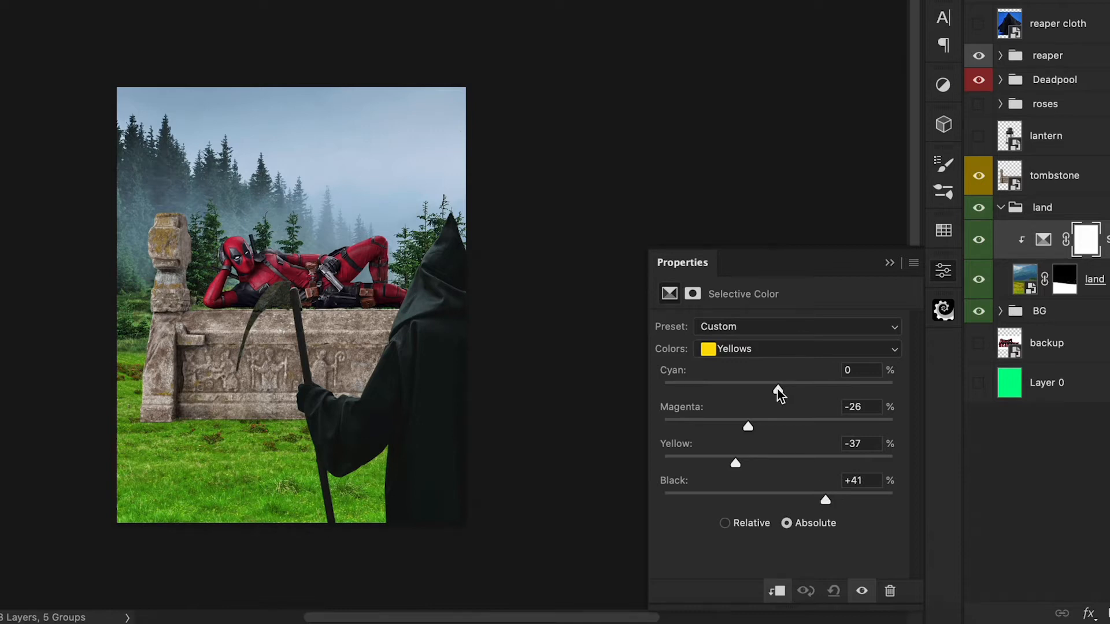
pyautogui.moveTo(777, 388); pyautogui.dragTo(789, 391)
pyautogui.click(889, 265)
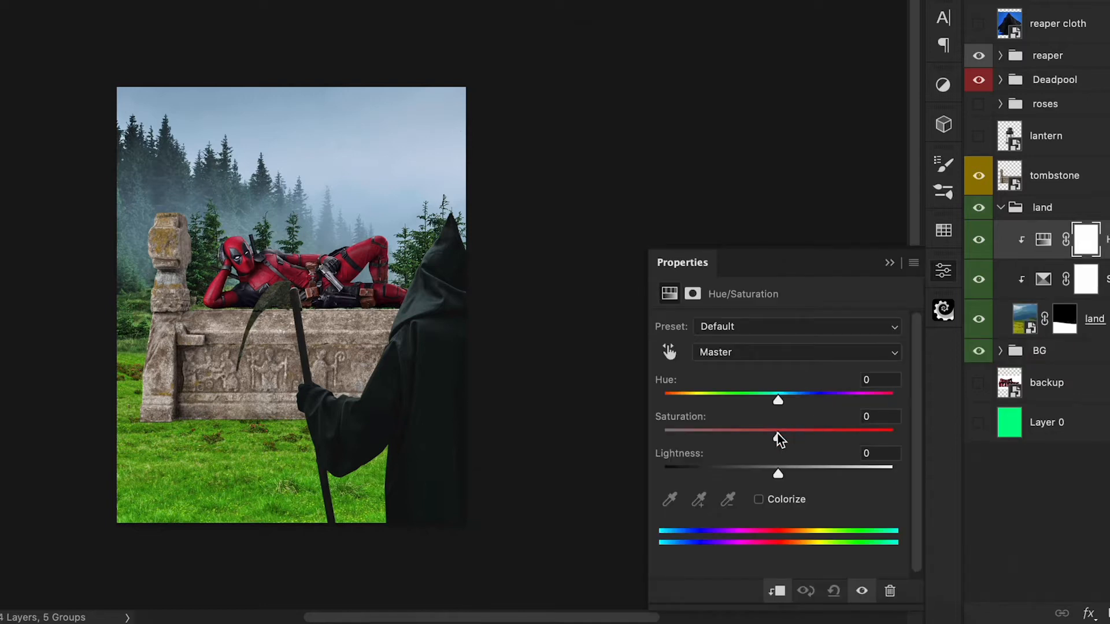
# Set the Saturation to -26 in a Hue/Saturation adjustment clipped to the land layer.
pyautogui.moveTo(779, 440); pyautogui.dragTo(750, 446)
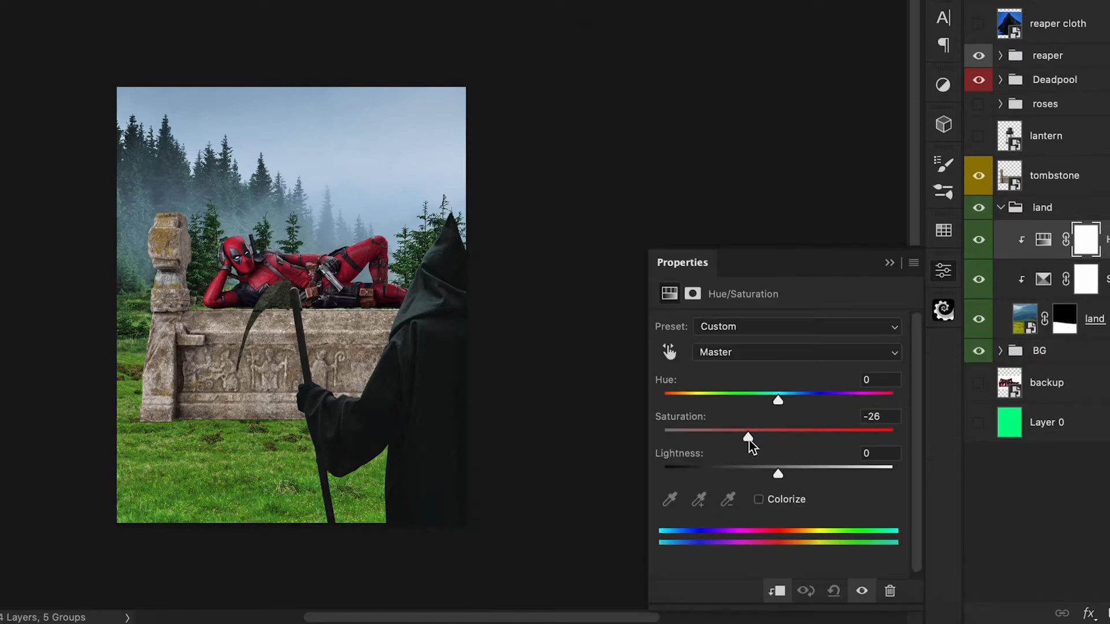
pyautogui.click(889, 263)
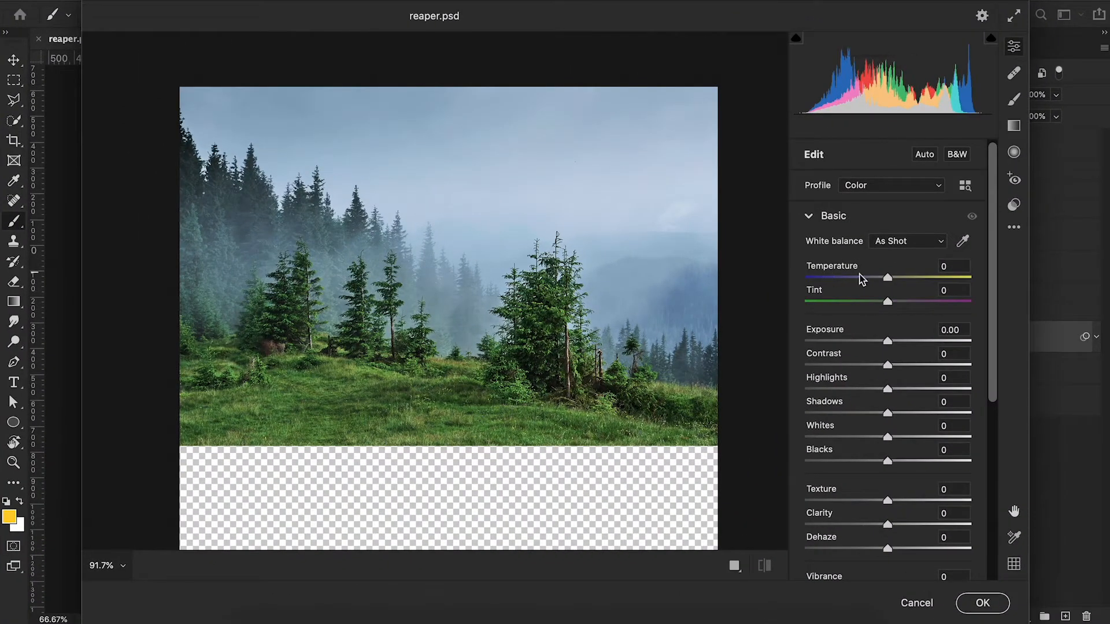
# Darken and cool the forest background with the Camera Raw Filter: Temperature -13, Exposure -1.70 and Contrast +37.
pyautogui.moveTo(888, 278); pyautogui.dragTo(883, 282)
pyautogui.moveTo(888, 341); pyautogui.dragTo(918, 365)
pyautogui.moveTo(883, 277); pyautogui.dragTo(877, 279)
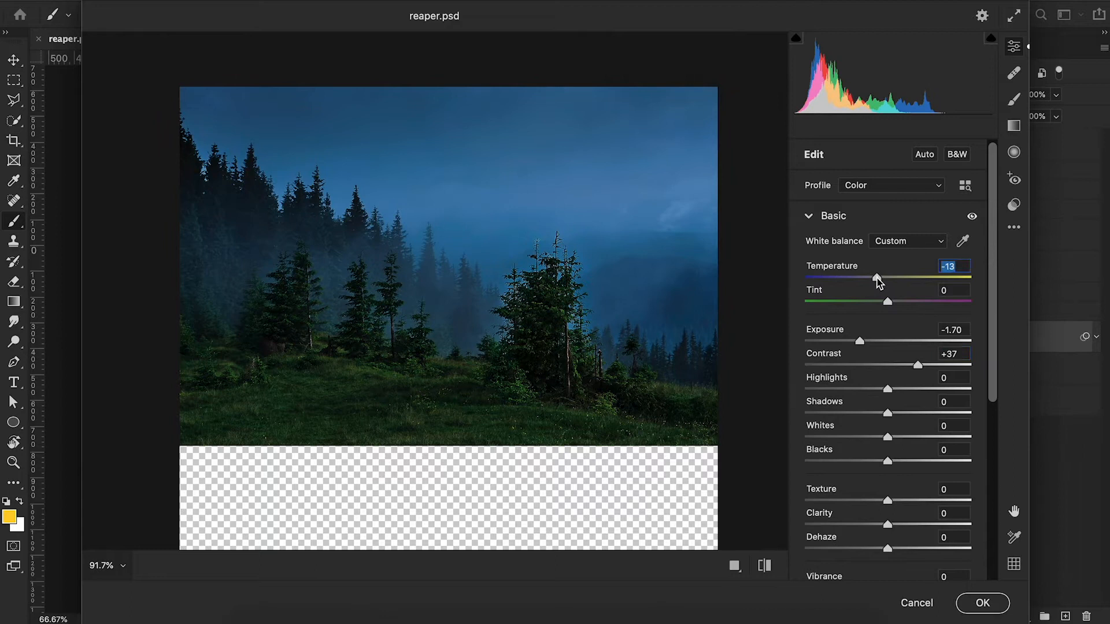
# Set Highlights -42, Shadows +21, Whites +7 and Saturation -3 in the Camera Raw Filter and apply it.
pyautogui.moveTo(891, 390); pyautogui.dragTo(894, 438)
pyautogui.scroll(-3, 892, 463)
pyautogui.scroll(-3, 895, 466)
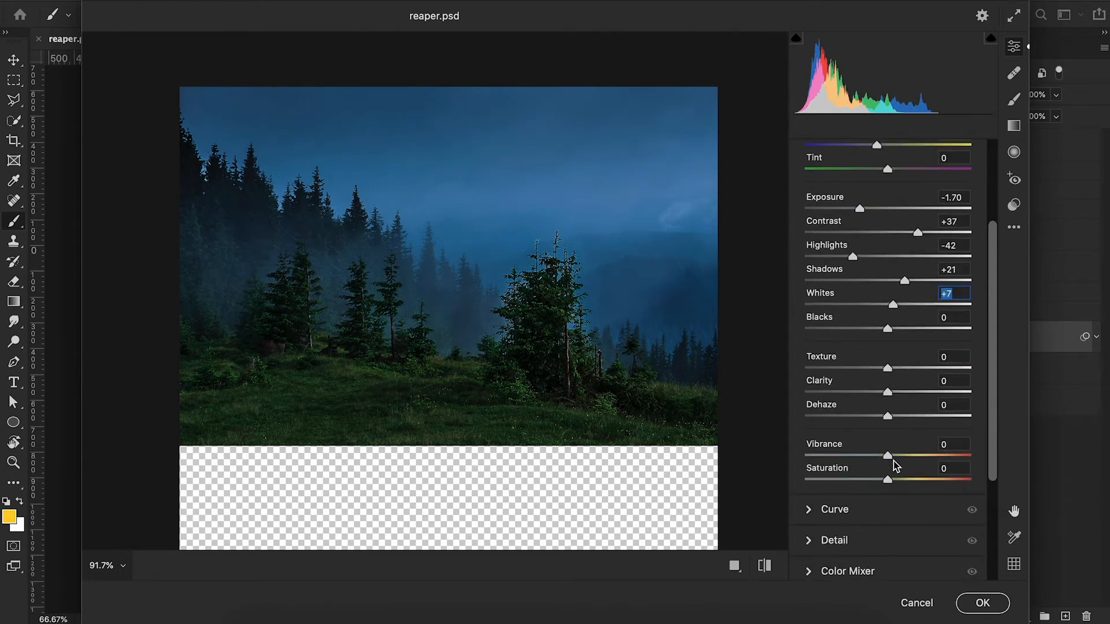
pyautogui.moveTo(888, 478)
pyautogui.mouseDown()
pyautogui.moveTo(869, 478)
pyautogui.moveTo(889, 483)
pyautogui.mouseUp()
pyautogui.scroll(-2, 888, 480)
pyautogui.scroll(5, 888, 439)
pyautogui.scroll(-7, 888, 399)
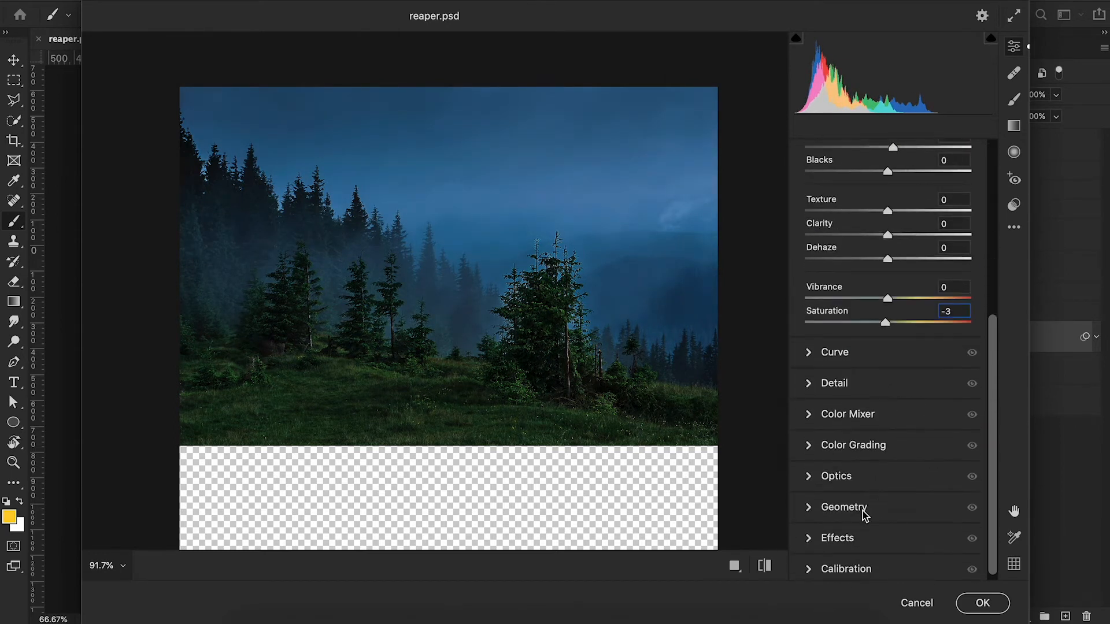
pyautogui.scroll(-1, 863, 514)
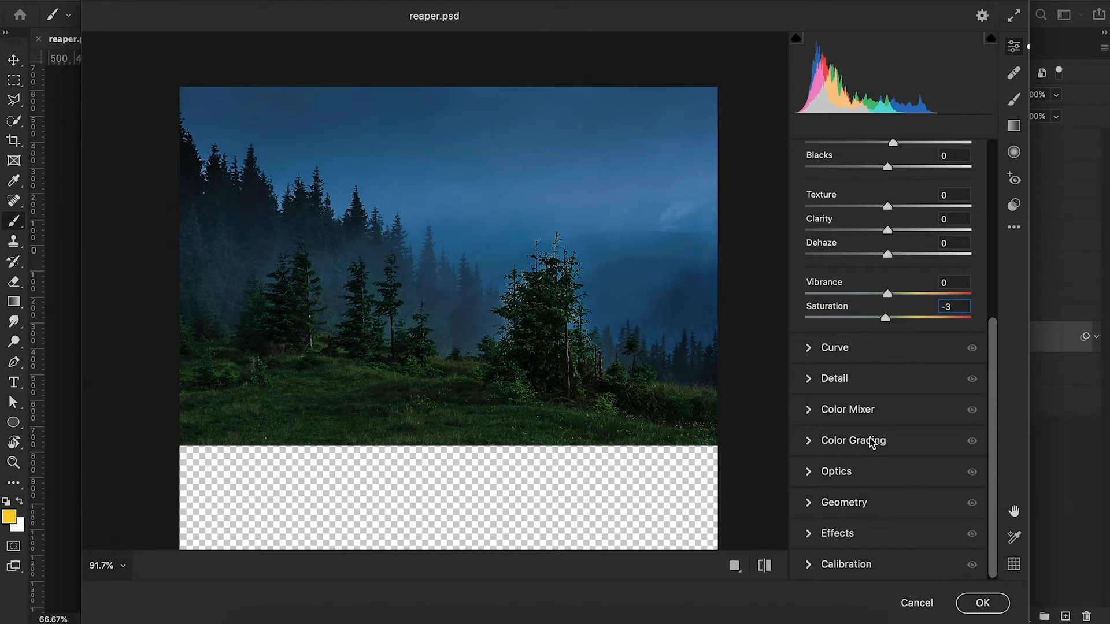
pyautogui.click(980, 603)
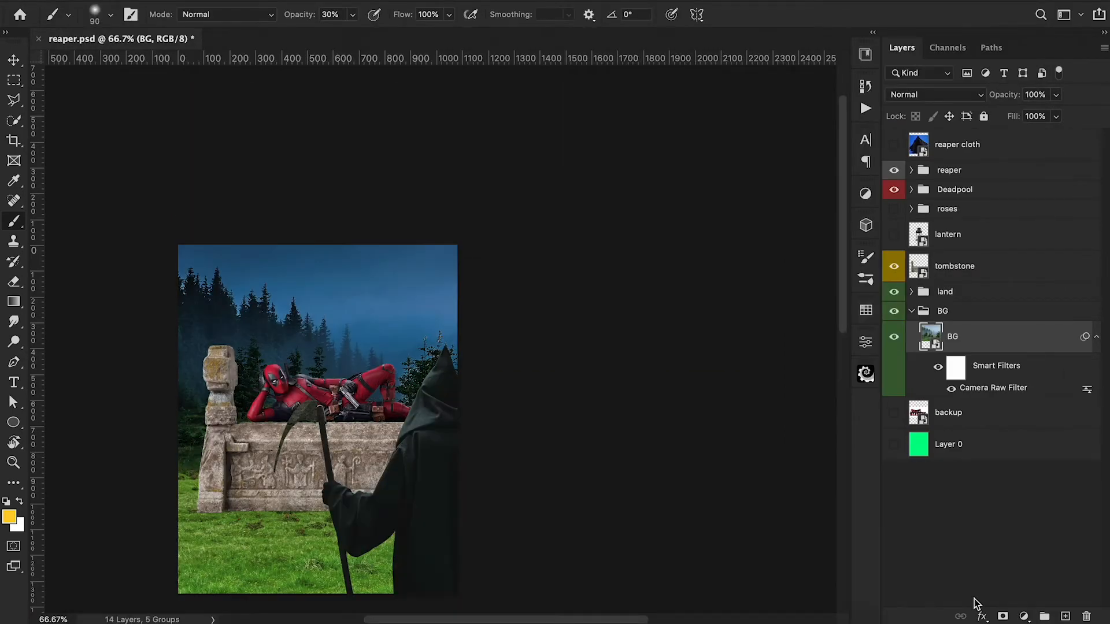
# Clip a Color Balance adjustment to the BG layer and set its Midtones to Red +4, Green +19 and Blue +30.
pyautogui.click(1024, 617)
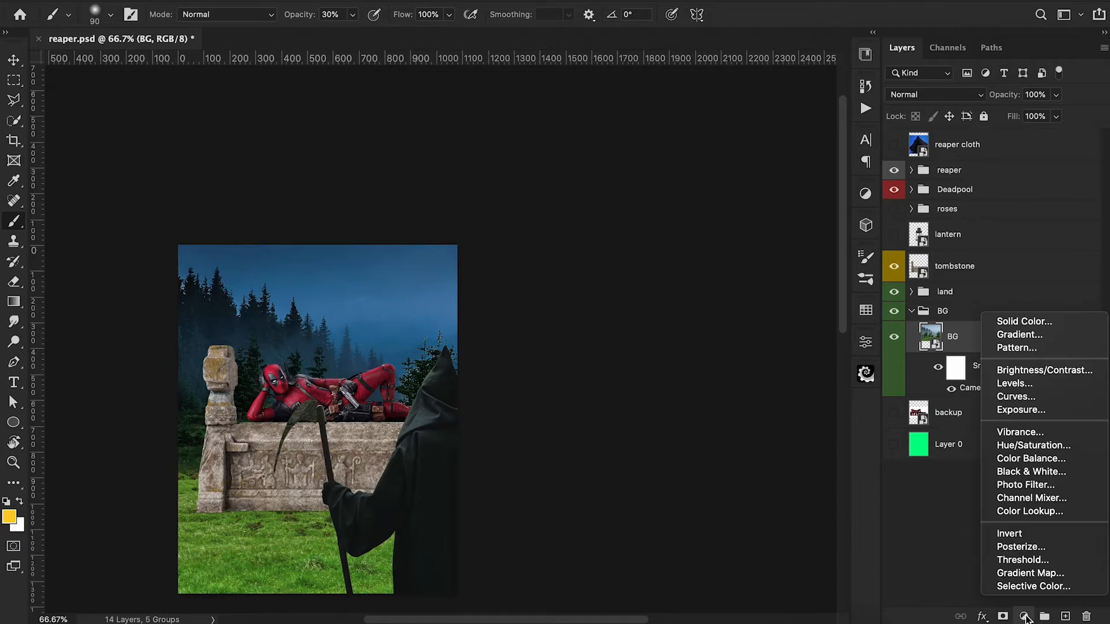
pyautogui.click(1031, 459)
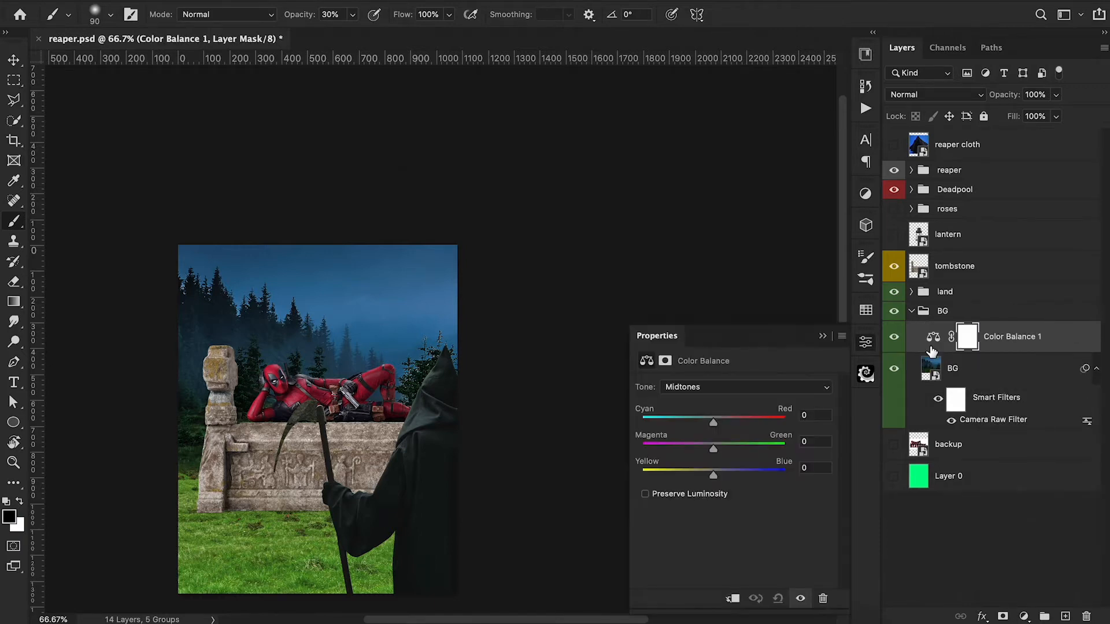
pyautogui.keyDown('alt'); pyautogui.click(932, 352); pyautogui.keyUp('alt')
pyautogui.moveTo(715, 475); pyautogui.dragTo(717, 475)
pyautogui.moveTo(713, 424); pyautogui.dragTo(727, 449)
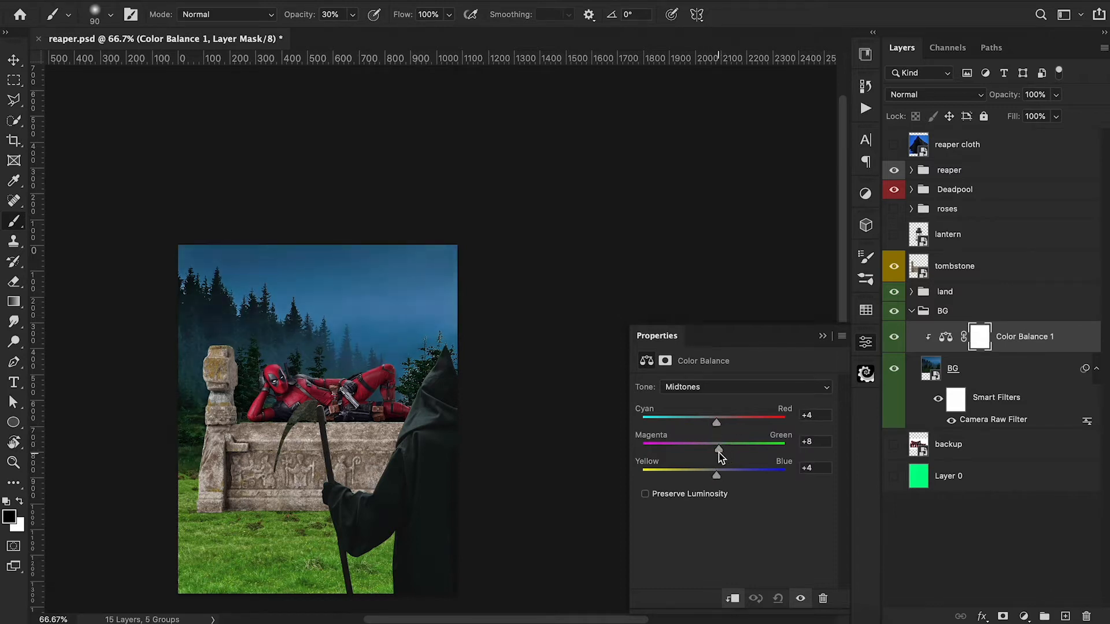
# Shift the Shadows of the background's Color Balance toward blue and leave its Highlights neutral.
pyautogui.click(712, 384)
pyautogui.click(710, 377)
pyautogui.moveTo(716, 452); pyautogui.dragTo(720, 429)
pyautogui.moveTo(713, 475)
pyautogui.mouseDown()
pyautogui.moveTo(730, 482)
pyautogui.moveTo(702, 486)
pyautogui.moveTo(726, 482)
pyautogui.mouseUp()
pyautogui.click(726, 399)
pyautogui.click(722, 409)
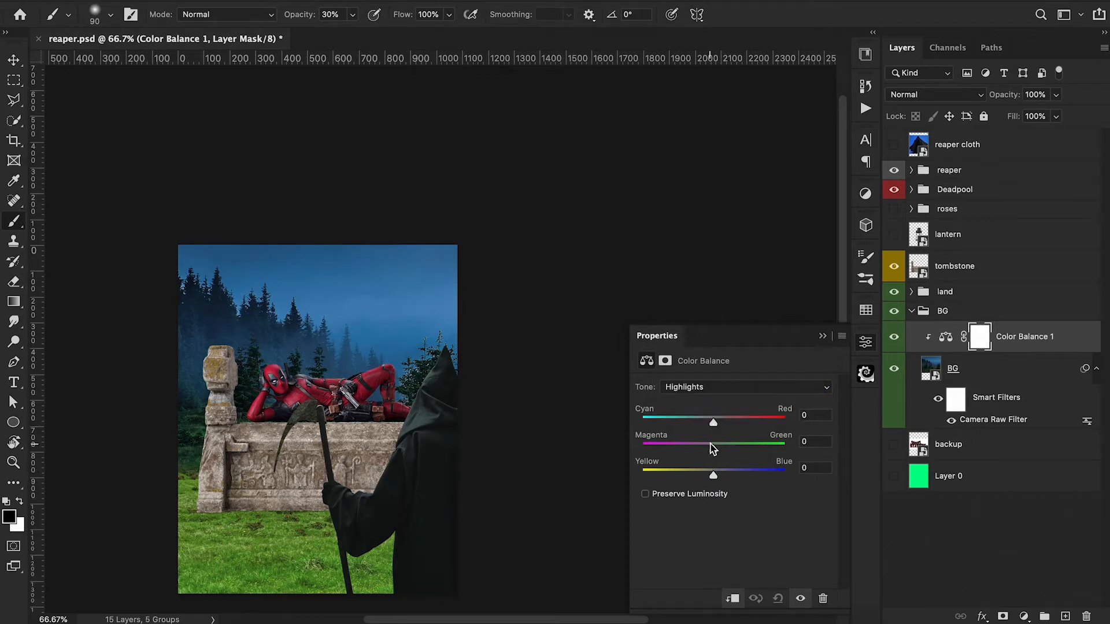
pyautogui.click(822, 336)
# Add a Brightness/Contrast adjustment clipped to the BG layer with Brightness -21 and Contrast 40.
pyautogui.click(1024, 617)
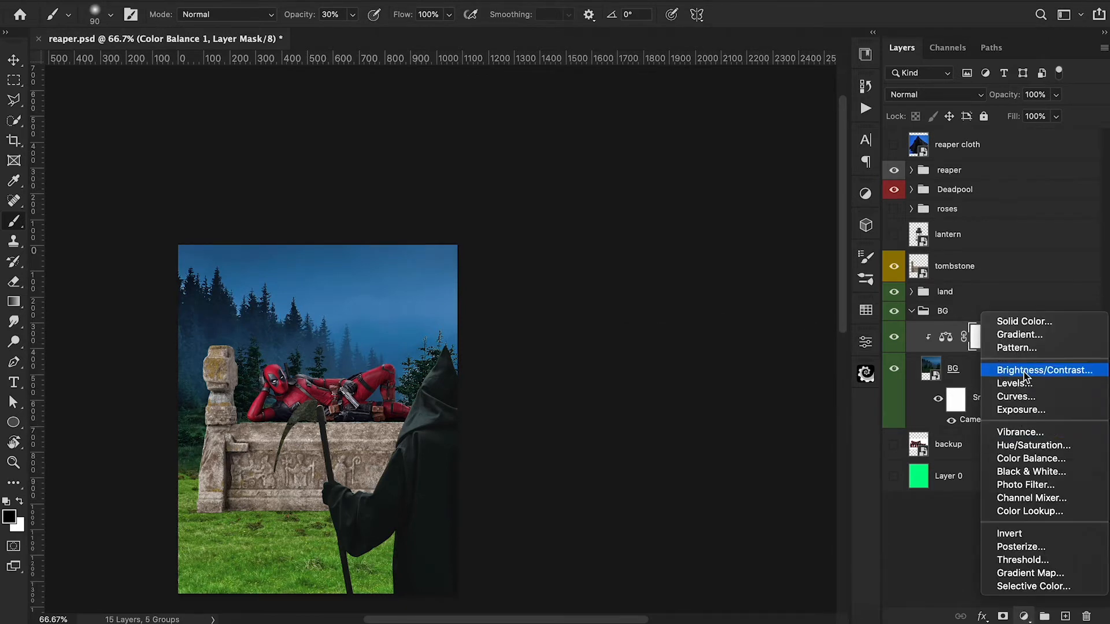
pyautogui.click(1041, 370)
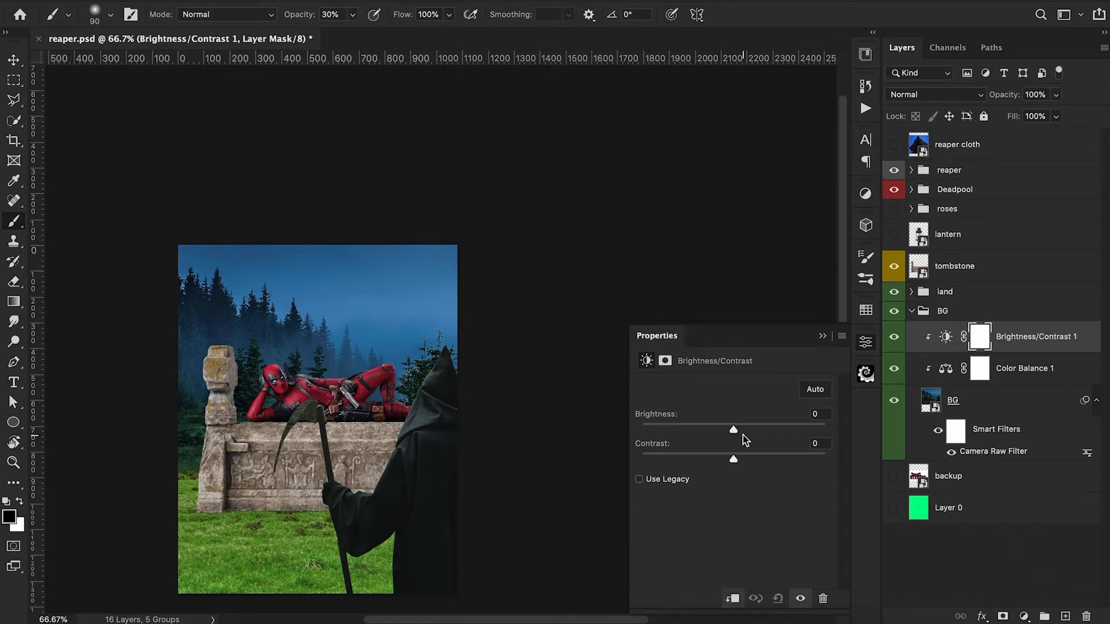
pyautogui.moveTo(733, 433); pyautogui.dragTo(773, 472)
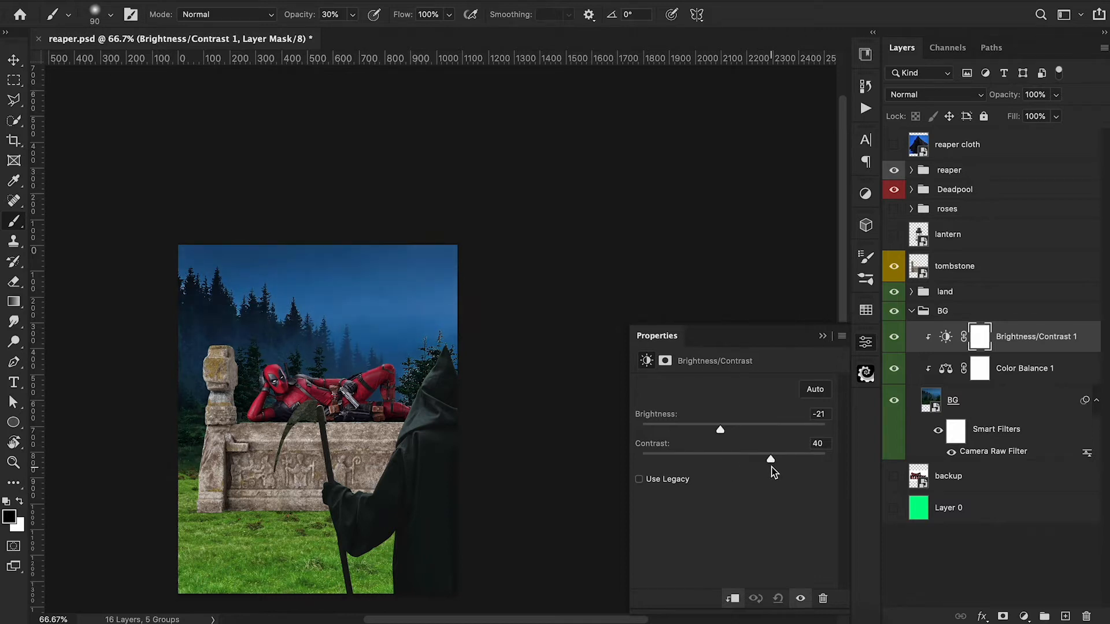
pyautogui.click(822, 336)
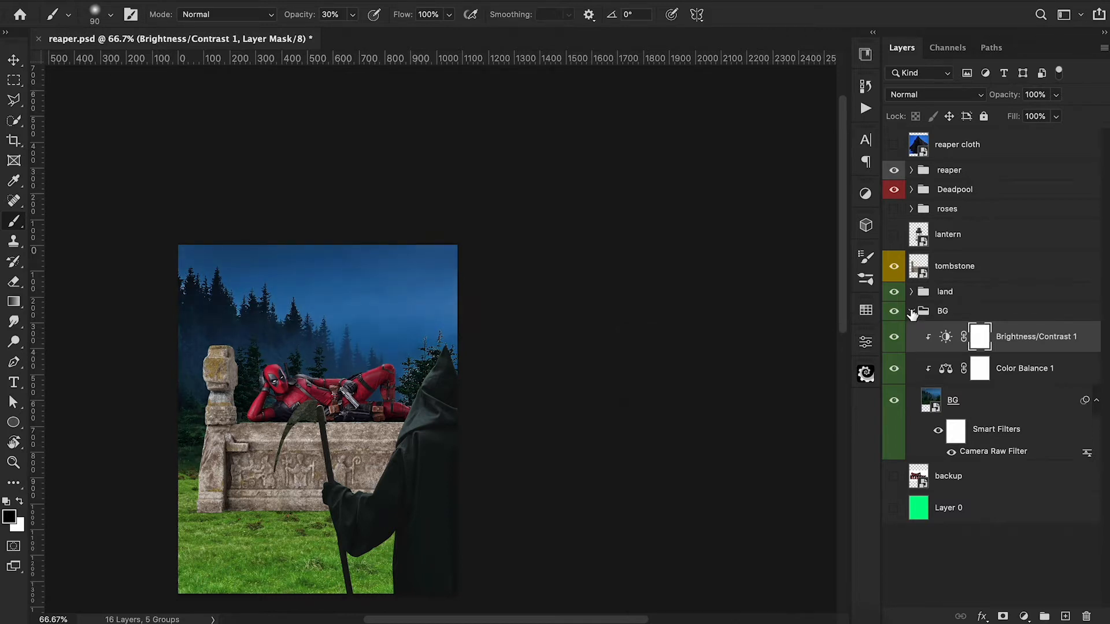
# Clip a Levels adjustment to the land layer with input levels of 11, 0.90 and 235.
pyautogui.click(912, 311)
pyautogui.click(912, 291)
pyautogui.hotkey('ctrl', 'alt', 'l')
pyautogui.keyDown('alt'); pyautogui.click(925, 343); pyautogui.keyUp('alt')
pyautogui.moveTo(662, 502); pyautogui.dragTo(669, 503)
pyautogui.moveTo(827, 502); pyautogui.dragTo(816, 502)
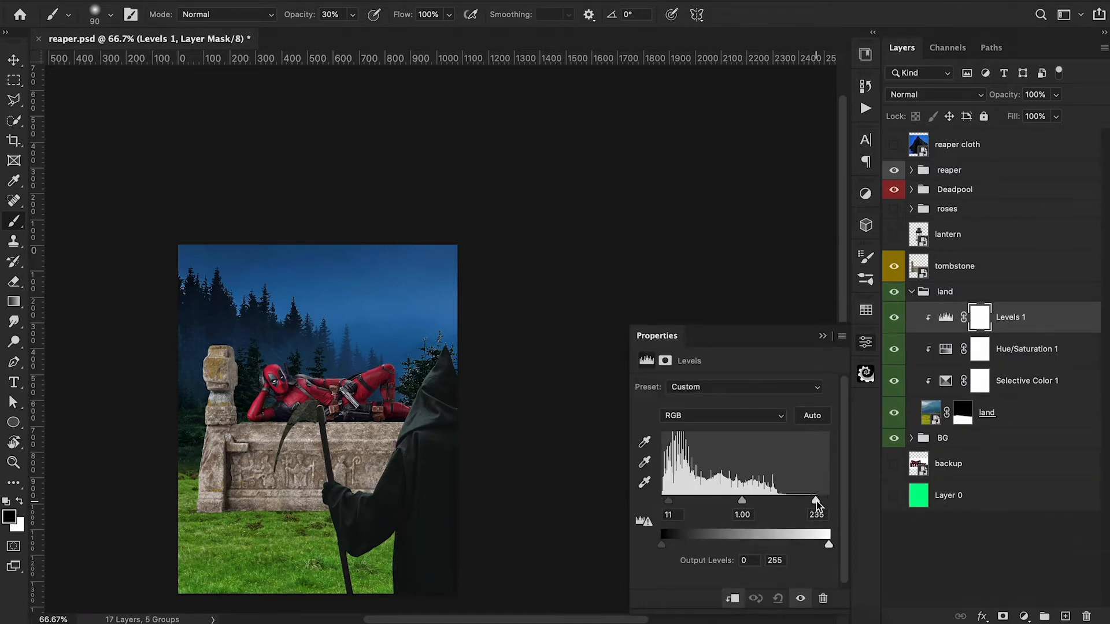
pyautogui.moveTo(742, 501); pyautogui.dragTo(748, 501)
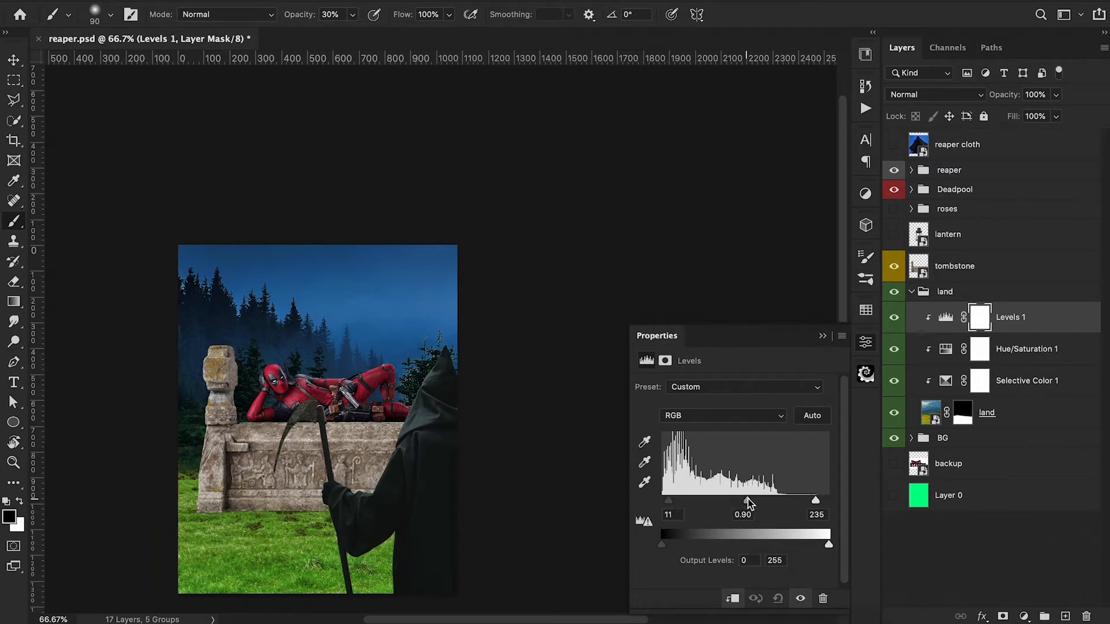
pyautogui.click(823, 337)
# Add a Brightness/Contrast adjustment clipped to the land layer with Brightness -150 and Contrast -25.
pyautogui.click(1024, 617)
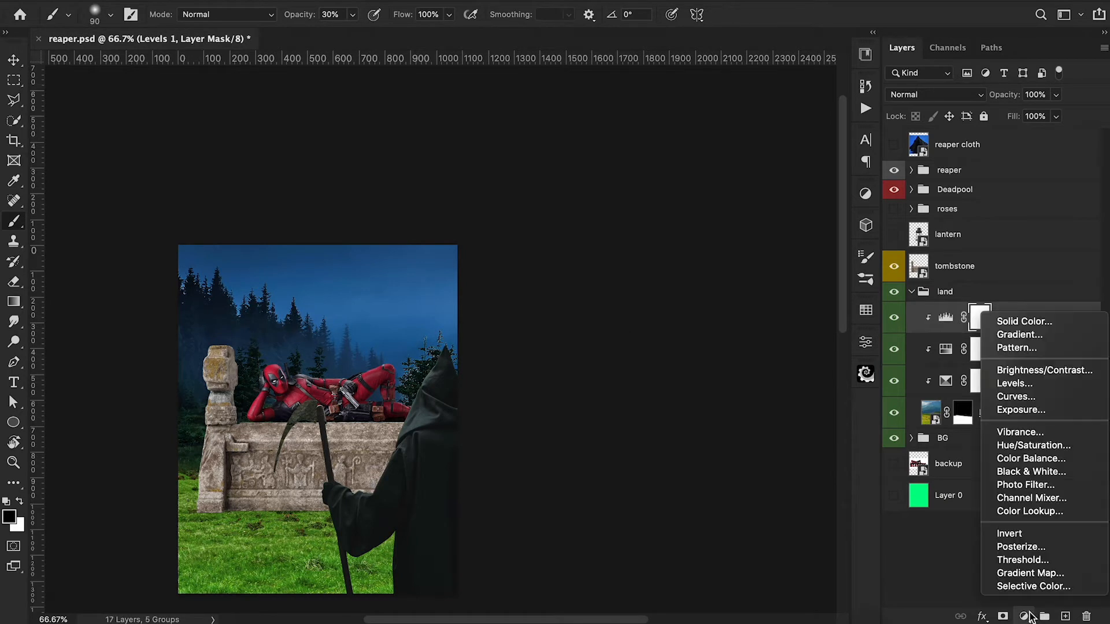
pyautogui.click(1016, 371)
pyautogui.moveTo(733, 429); pyautogui.dragTo(660, 434)
pyautogui.moveTo(737, 459); pyautogui.dragTo(638, 433)
pyautogui.click(823, 336)
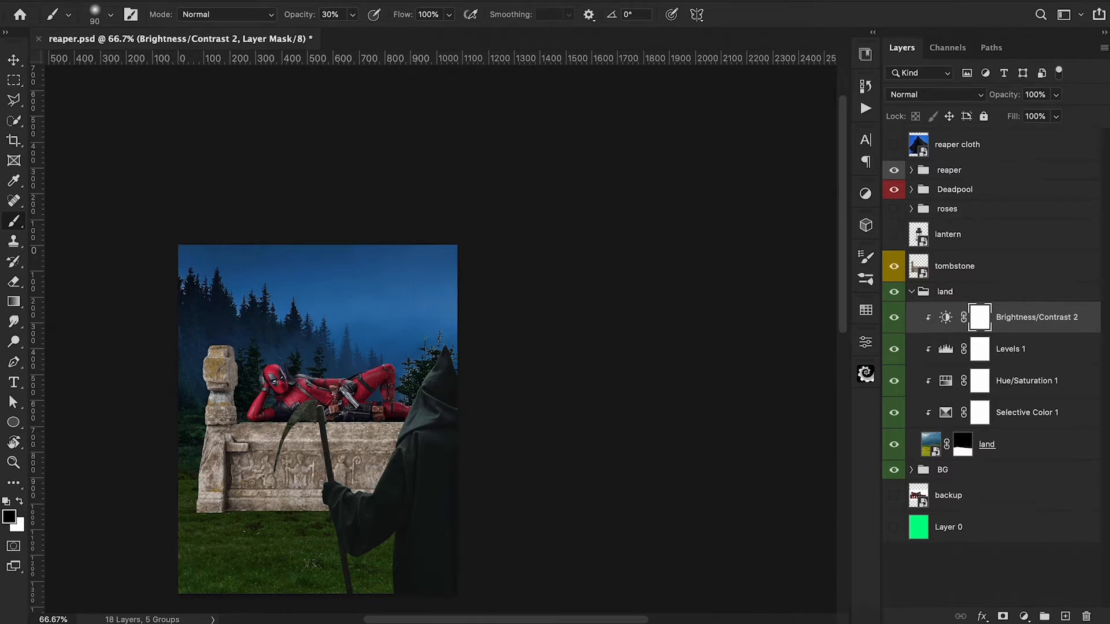
# Copy the background's Color Balance adjustment to the top of the land group's clipped adjustments and compare the image with and without it.
pyautogui.click(865, 342)
pyautogui.click(912, 470)
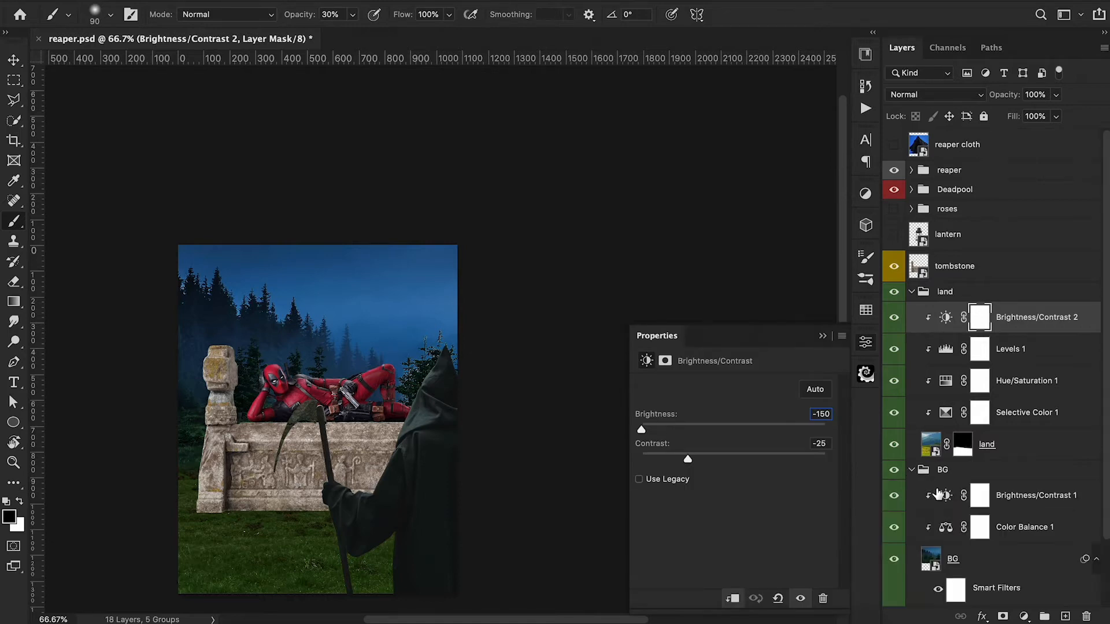
pyautogui.moveTo(950, 529); pyautogui.dragTo(960, 316)
pyautogui.click(893, 322)
pyautogui.click(894, 322)
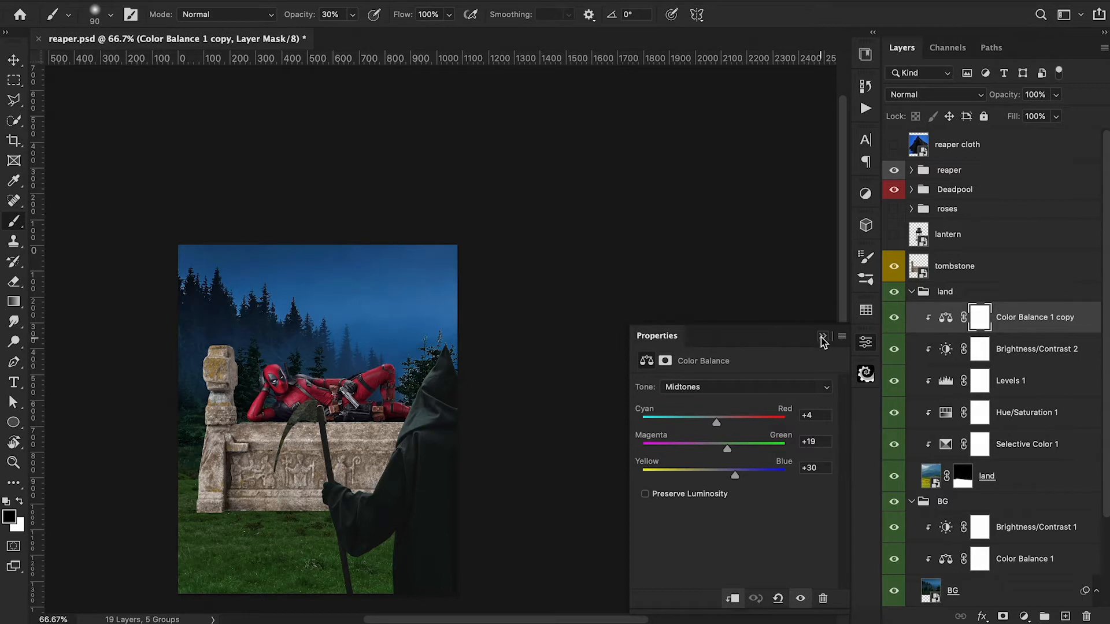
# Fine-tune the copied Color Balance on the land, with Shadows at Green +18 and Blue +33.
pyautogui.moveTo(735, 475); pyautogui.dragTo(725, 449)
pyautogui.moveTo(716, 424); pyautogui.dragTo(738, 477)
pyautogui.click(705, 388)
pyautogui.click(688, 374)
# Set the Highlights of the land's Color Balance to Magenta-Green -3 and Yellow-Blue +41.
pyautogui.click(706, 387)
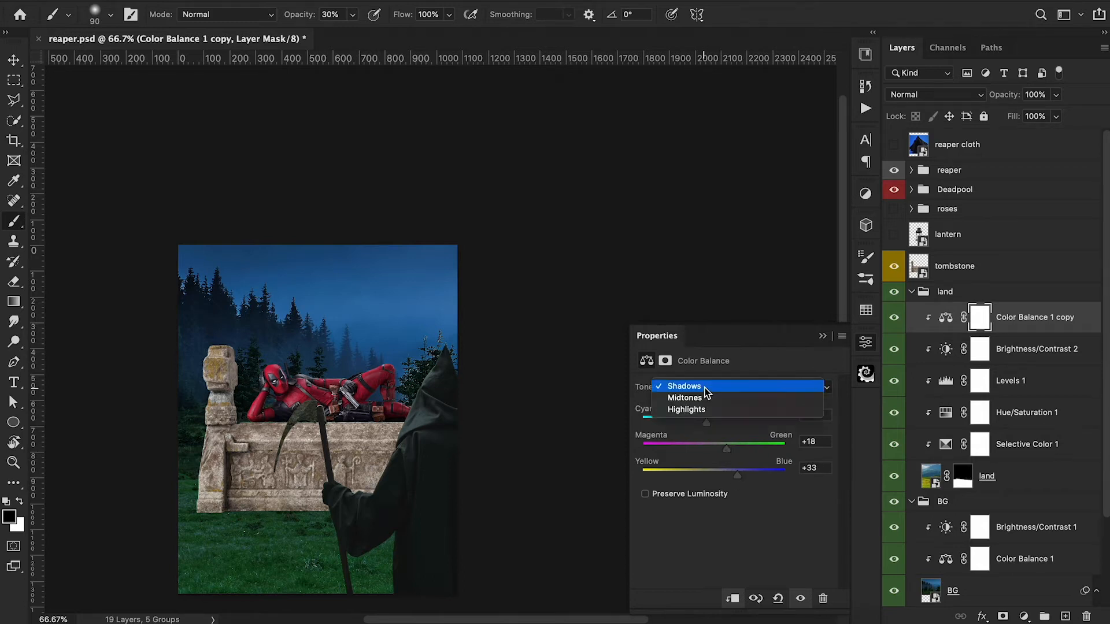
pyautogui.click(703, 407)
pyautogui.moveTo(707, 424); pyautogui.dragTo(712, 450)
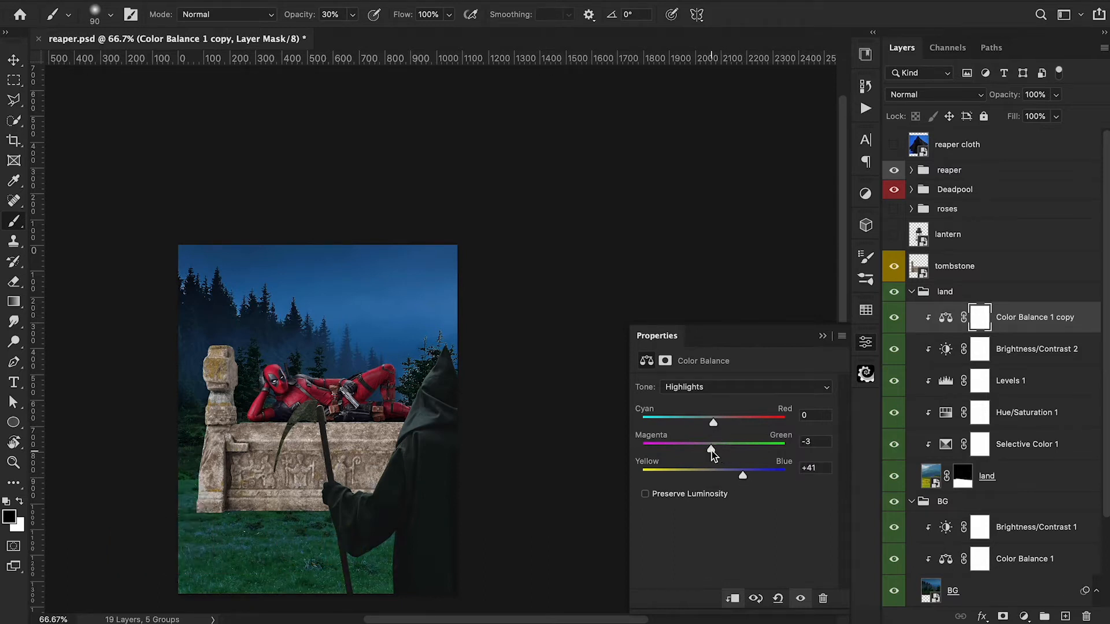
pyautogui.click(864, 343)
# Group the land and BG folders into a new group named BG and give it a green color label.
pyautogui.click(913, 292)
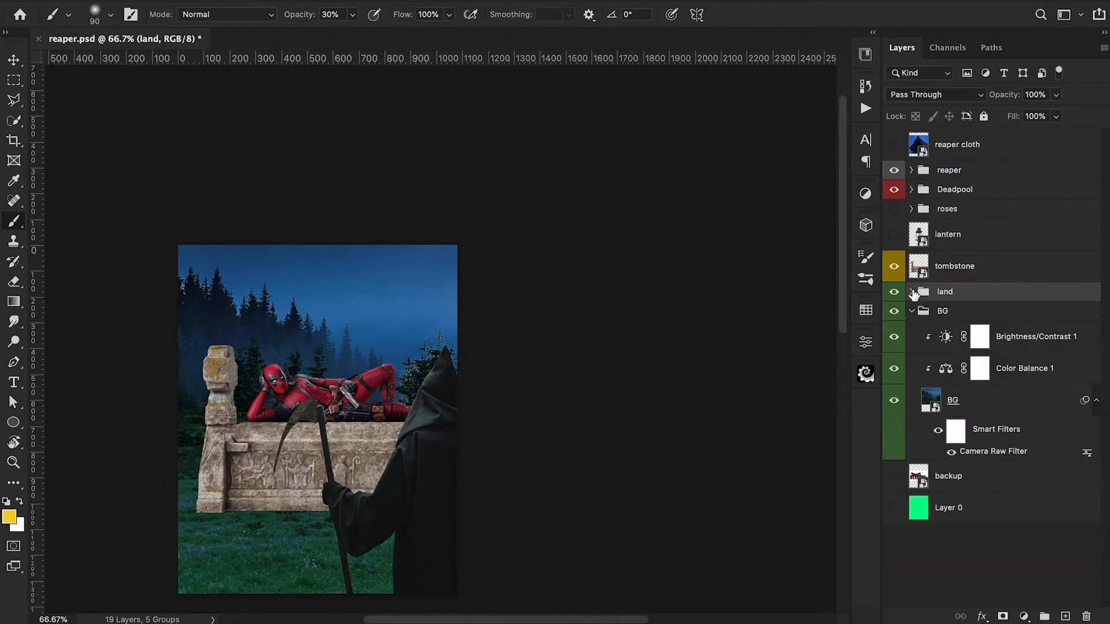
pyautogui.click(912, 311)
pyautogui.click(957, 317)
pyautogui.keyDown('shift'); pyautogui.click(957, 299); pyautogui.keyUp('shift')
pyautogui.press('super+g')
pyautogui.doubleClick(951, 293)
pyautogui.write('BG')
pyautogui.press('Return')
pyautogui.rightClick(894, 292)
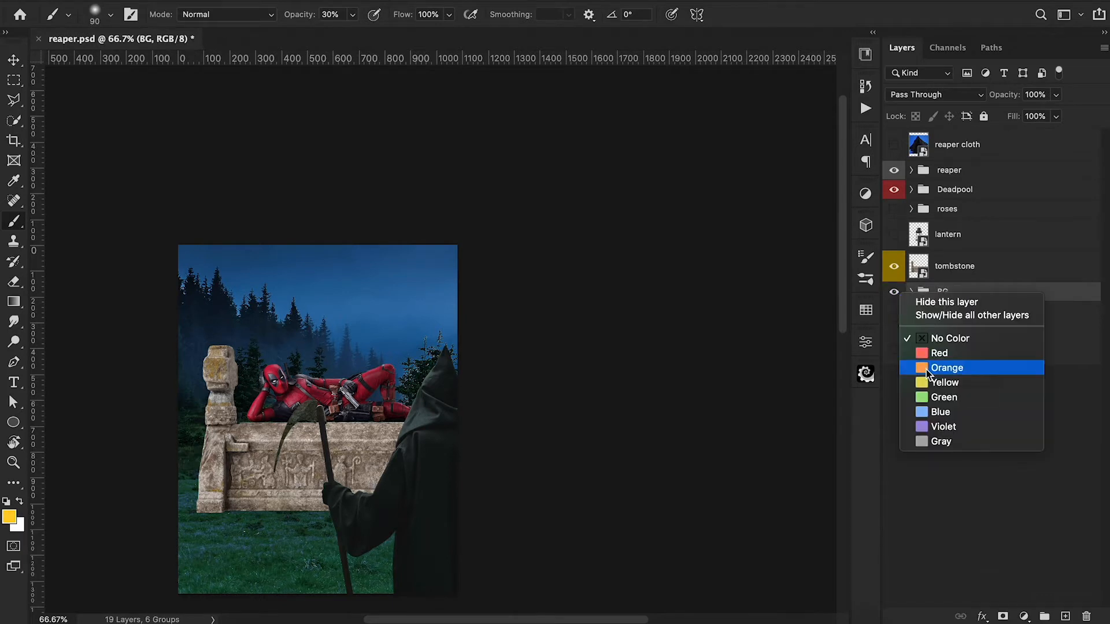
pyautogui.click(933, 398)
# Clip a Hue/Saturation adjustment to the new BG group and set its Saturation to about -51.
pyautogui.click(1024, 617)
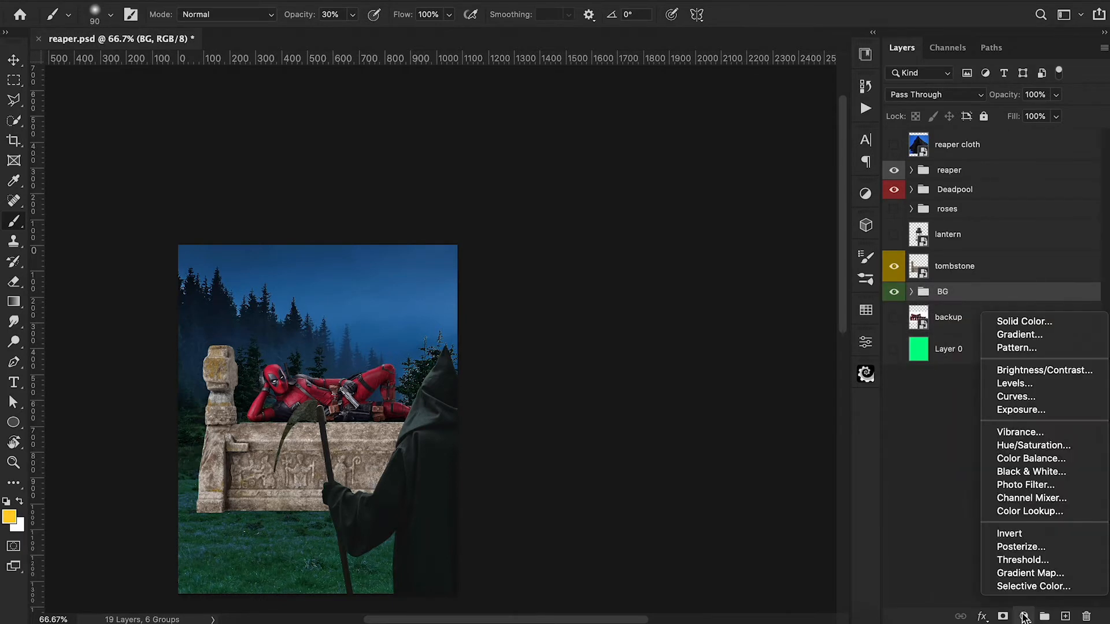
pyautogui.click(1035, 446)
pyautogui.press('super+alt+g')
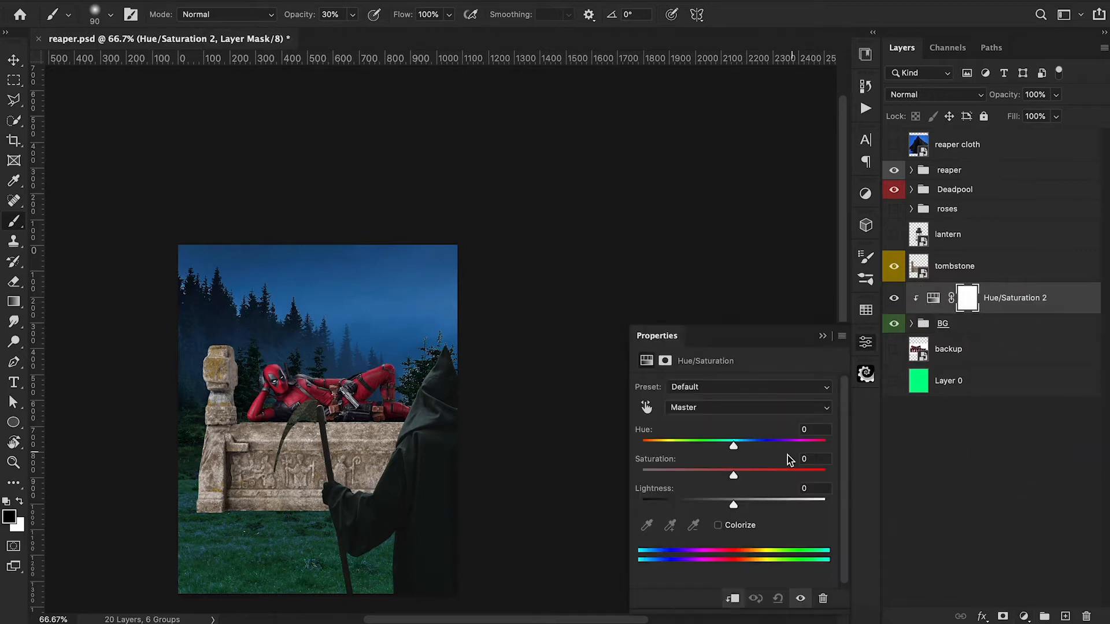
pyautogui.moveTo(734, 475); pyautogui.dragTo(680, 478)
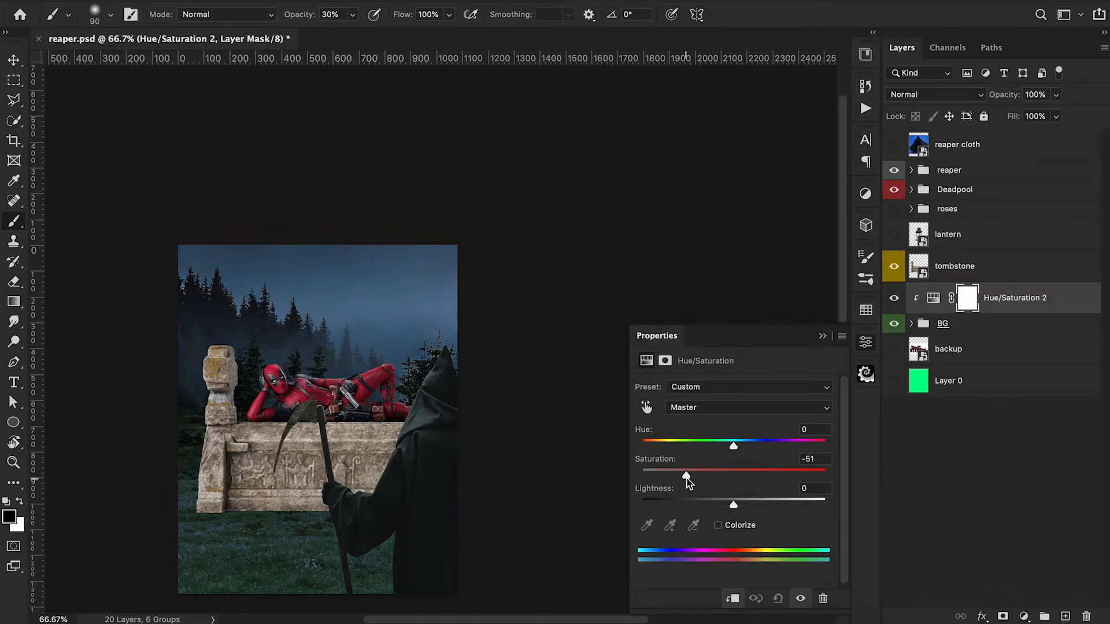
pyautogui.click(822, 336)
# Compare the image with and without the BG group's Hue/Saturation adjustment and lower its layer opacity slightly.
pyautogui.click(895, 297)
pyautogui.click(895, 298)
pyautogui.click(933, 298)
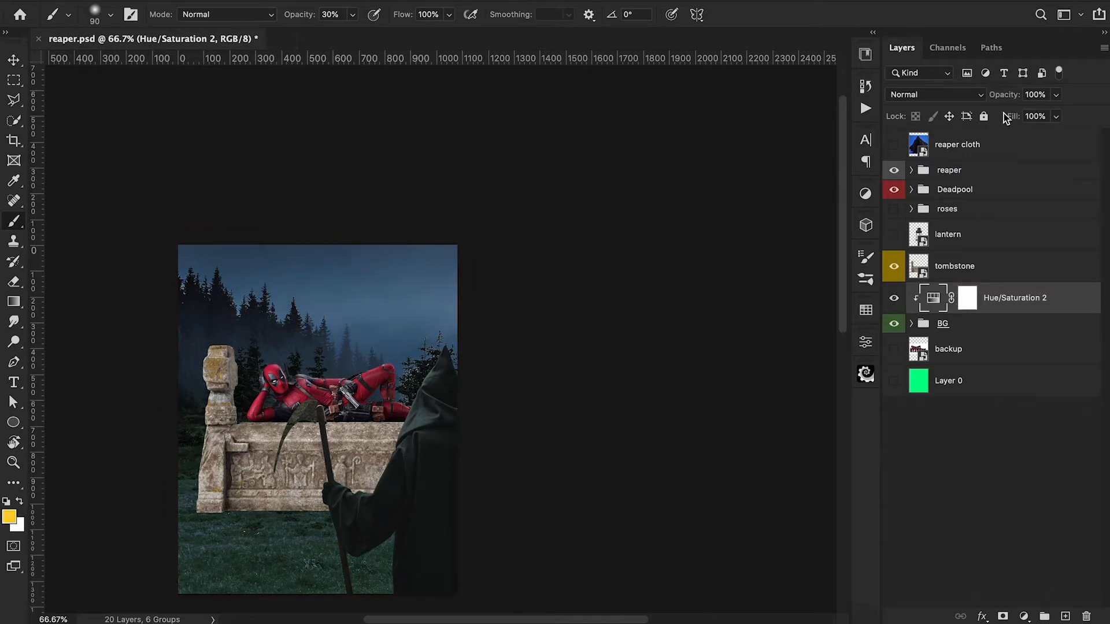
pyautogui.moveTo(1007, 97)
pyautogui.mouseDown()
pyautogui.moveTo(990, 99)
pyautogui.moveTo(1000, 101)
pyautogui.mouseUp()
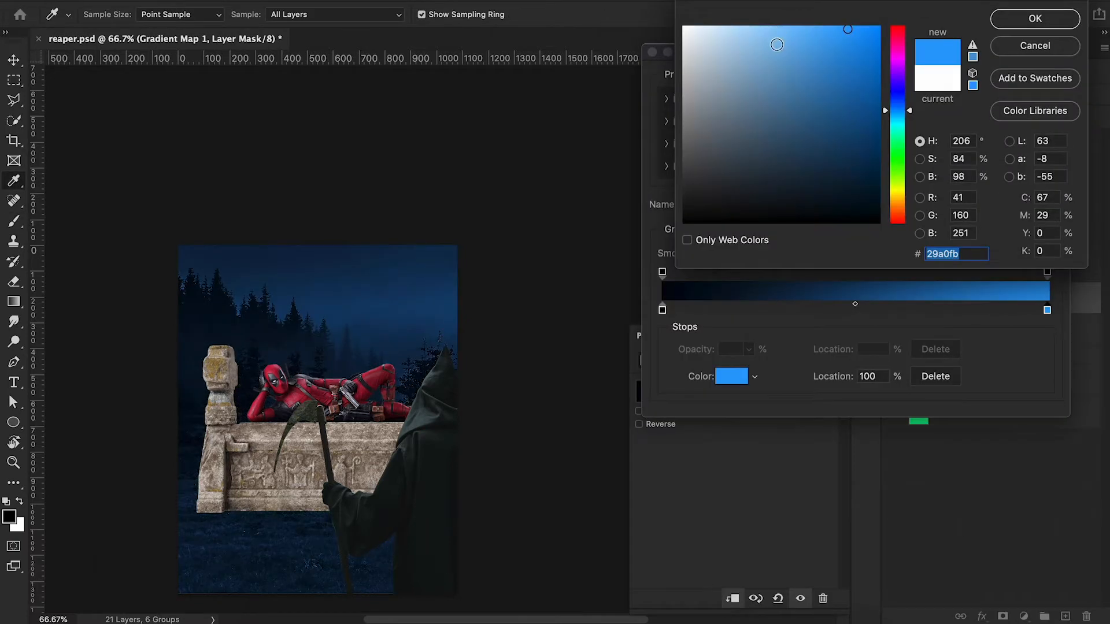
# Change the gradient map's end colour stop to a lighter, less saturated blue and accept the gradient.
pyautogui.click(777, 45)
pyautogui.moveTo(777, 44); pyautogui.dragTo(818, 32)
pyautogui.click(999, 20)
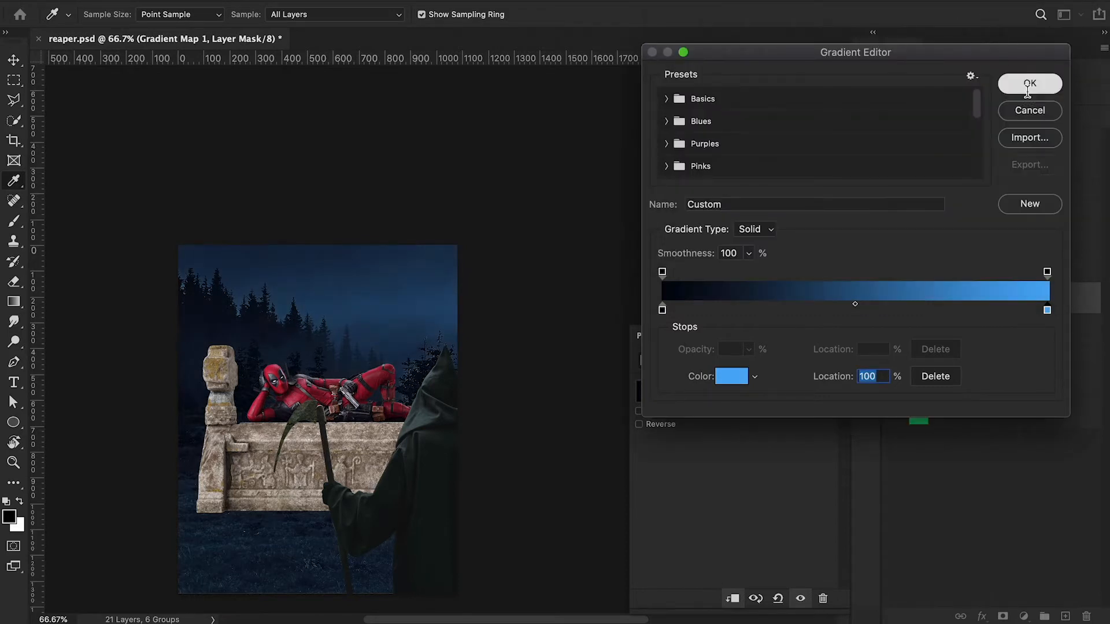
pyautogui.click(1023, 86)
# Set Gradient Map 1 to the Darker Color blend mode at 37% opacity and compare the image with and without it.
pyautogui.click(941, 95)
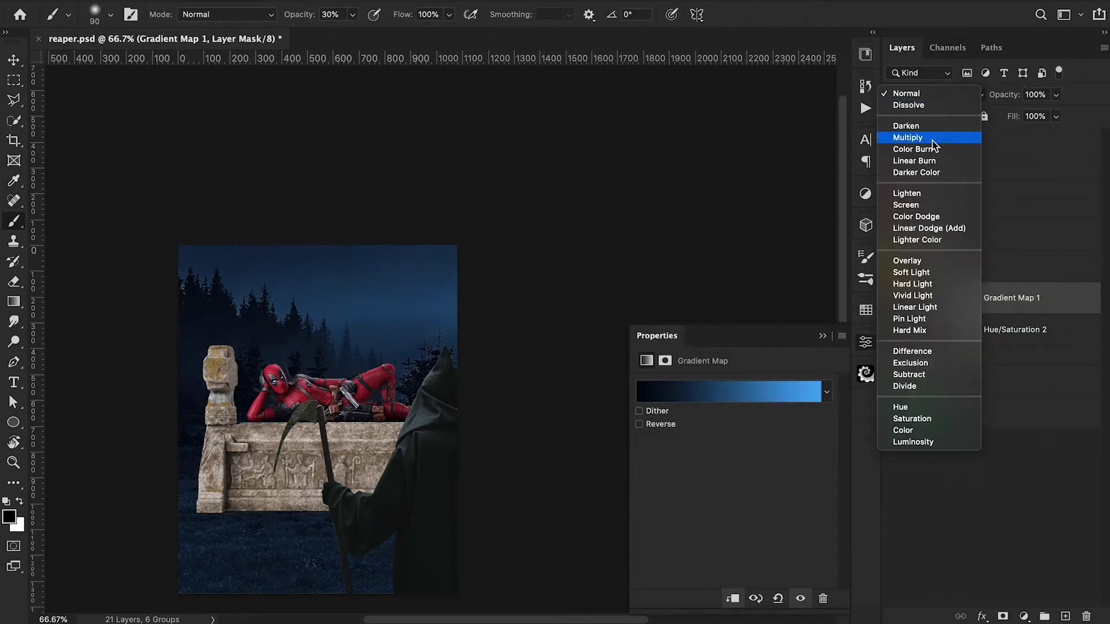
pyautogui.click(940, 176)
pyautogui.moveTo(1012, 96); pyautogui.dragTo(964, 113)
pyautogui.click(822, 336)
pyautogui.scroll(-3, 755, 318)
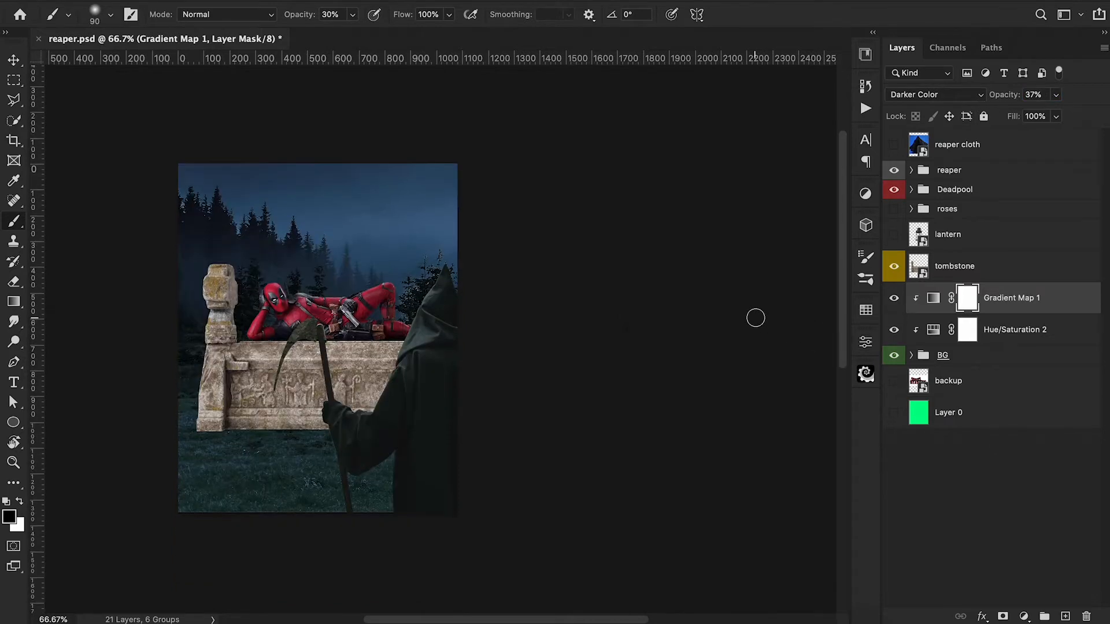
pyautogui.hscroll(-3, 755, 318)
pyautogui.click(894, 298)
pyautogui.click(895, 299)
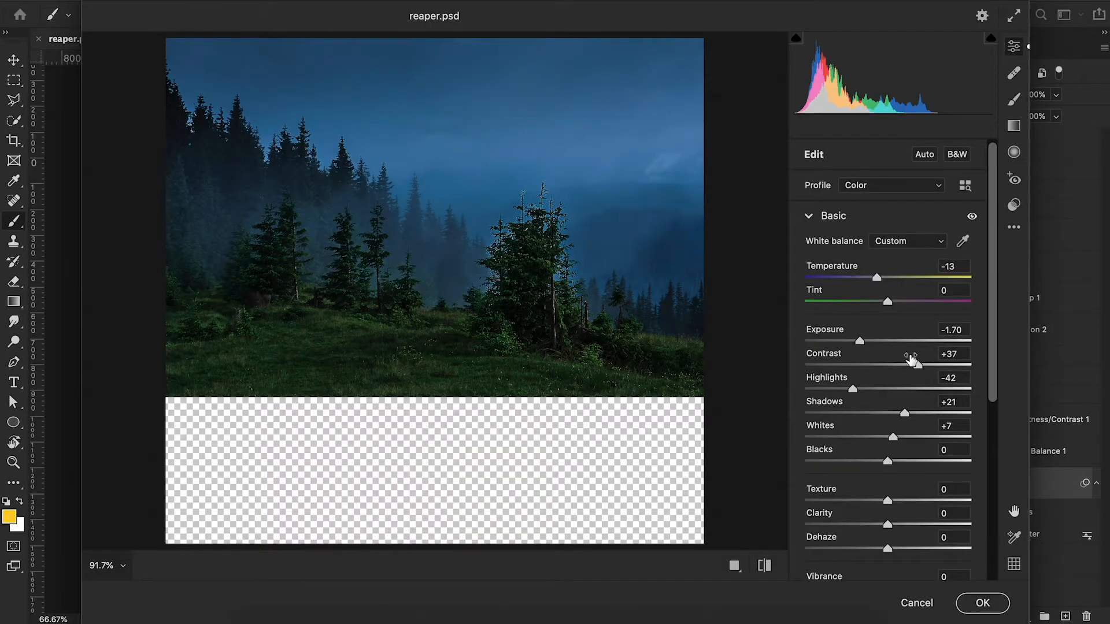
# Set the BG layer's Camera Raw Exposure to -1.25 and Texture to +15.
pyautogui.moveTo(861, 341); pyautogui.dragTo(868, 345)
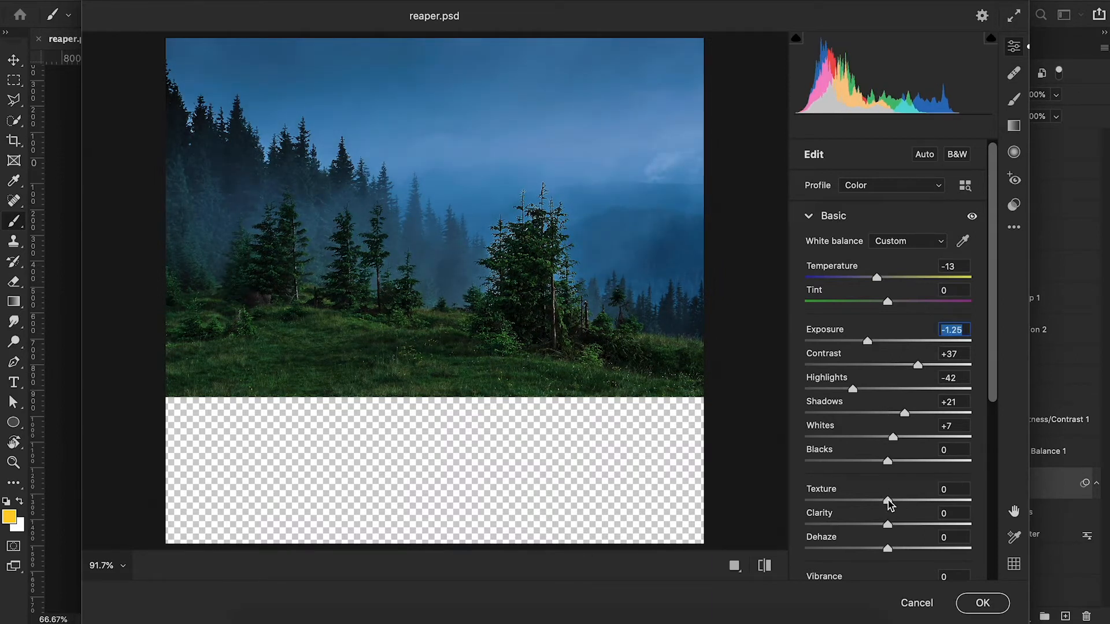
pyautogui.moveTo(888, 501); pyautogui.dragTo(901, 501)
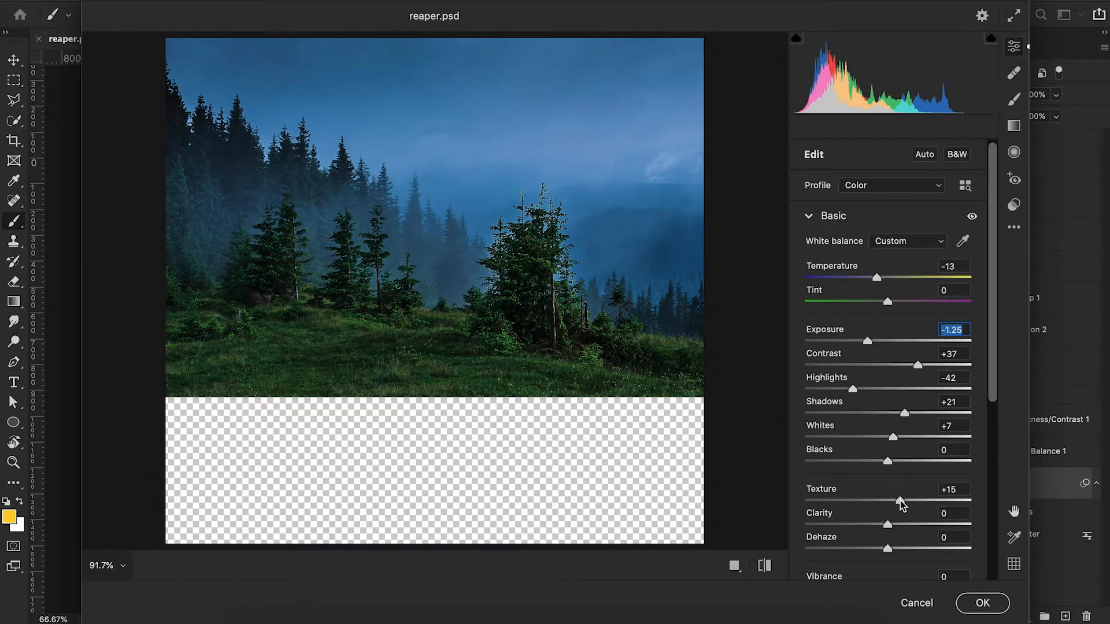
pyautogui.click(983, 603)
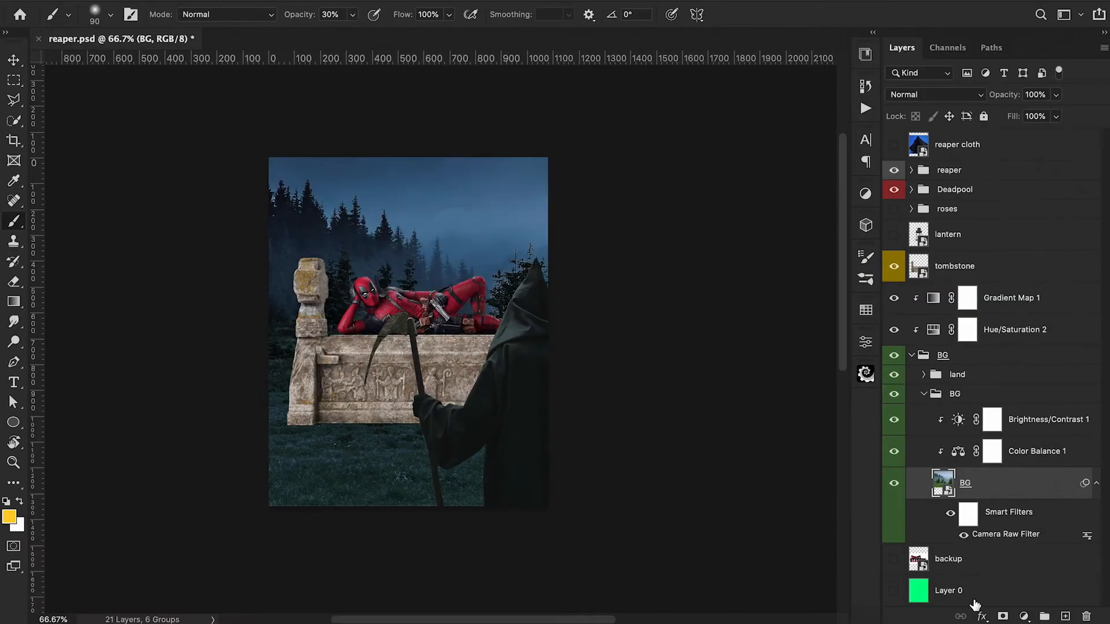
# Show the roses group, check each dried rose layer separately, and leave only the G14 roses visible.
pyautogui.click(893, 209)
pyautogui.click(912, 209)
pyautogui.click(893, 236)
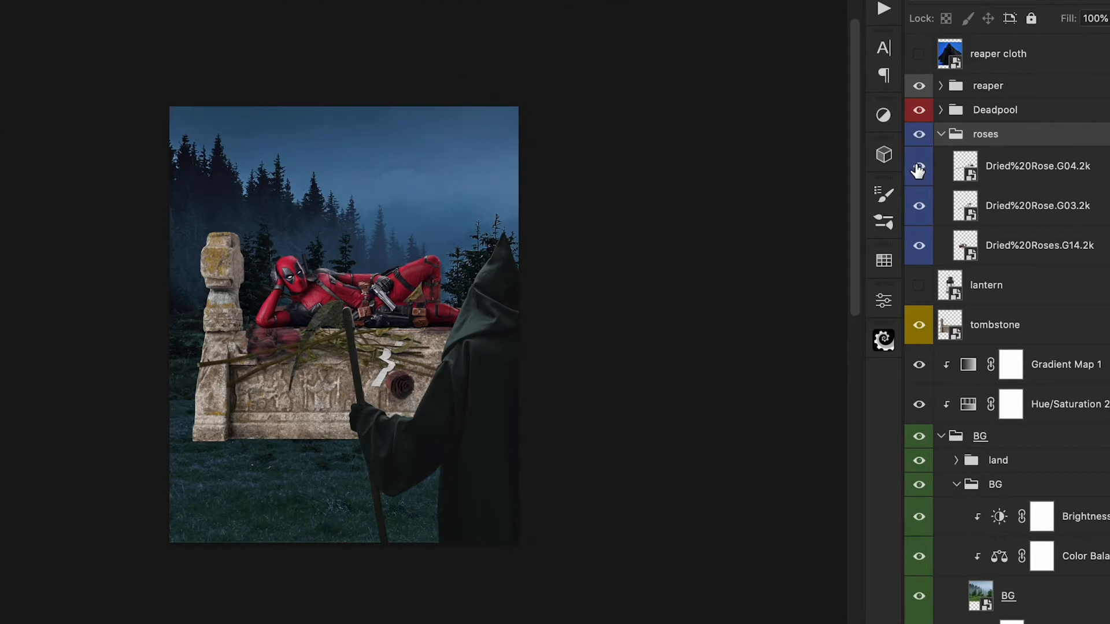
pyautogui.click(919, 208)
pyautogui.click(920, 249)
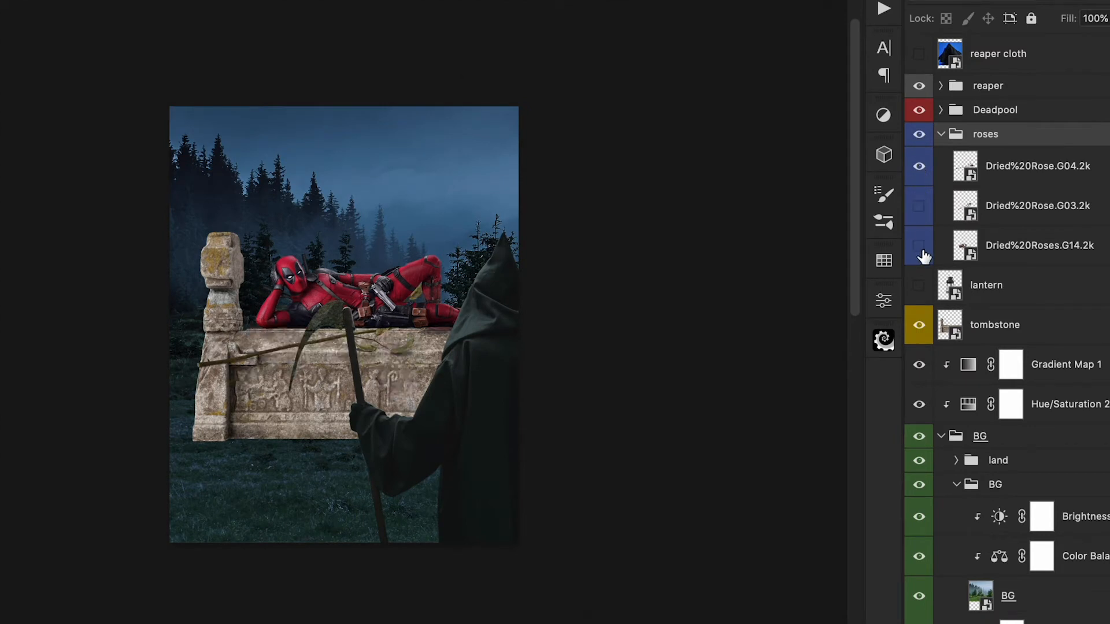
pyautogui.click(921, 248)
pyautogui.click(920, 168)
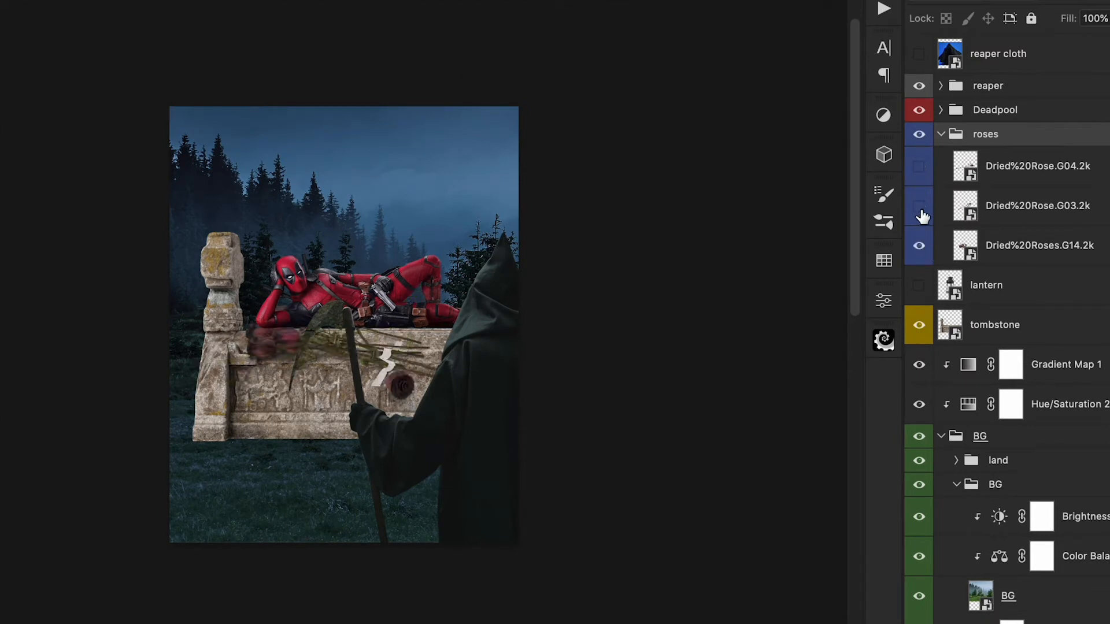
pyautogui.click(1012, 248)
pyautogui.moveTo(404, 393); pyautogui.dragTo(392, 484)
pyautogui.press('Escape')
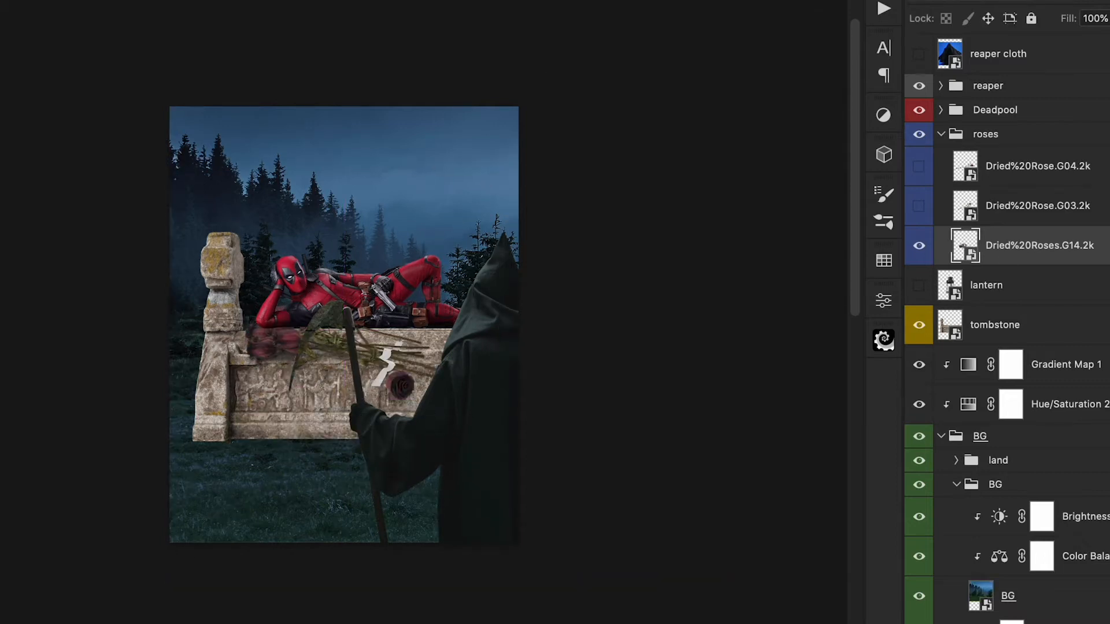
pyautogui.click(942, 134)
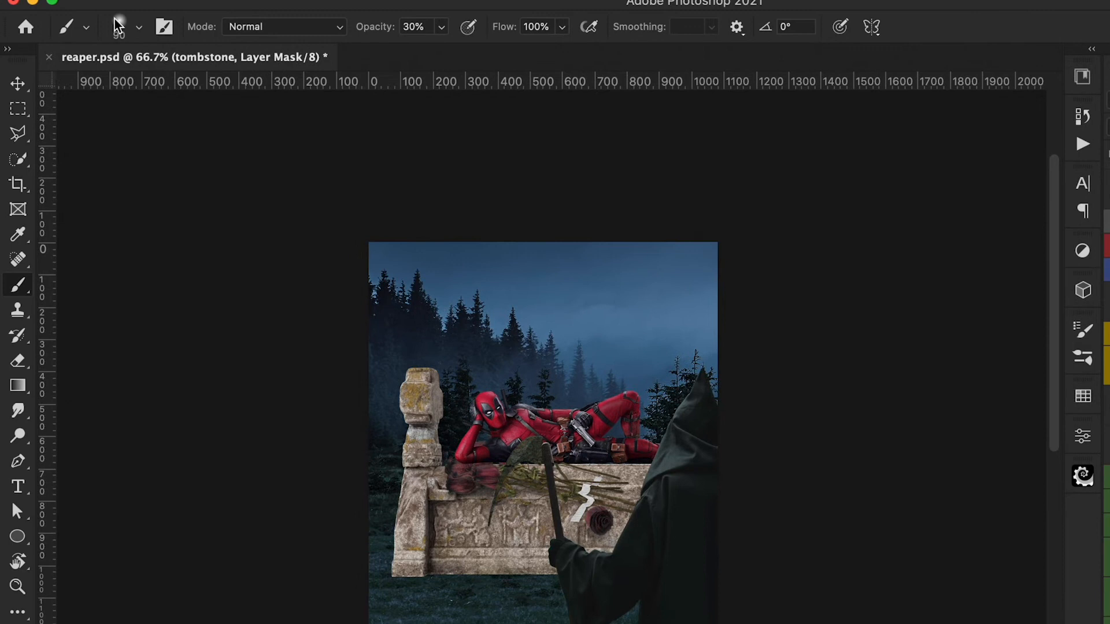
# Choose the Grass 3 brush from the Grass and Hair set and shrink it to the scale of the grass by the tombstone.
pyautogui.click(114, 18)
pyautogui.scroll(-10, 162, 376)
pyautogui.scroll(-15, 173, 389)
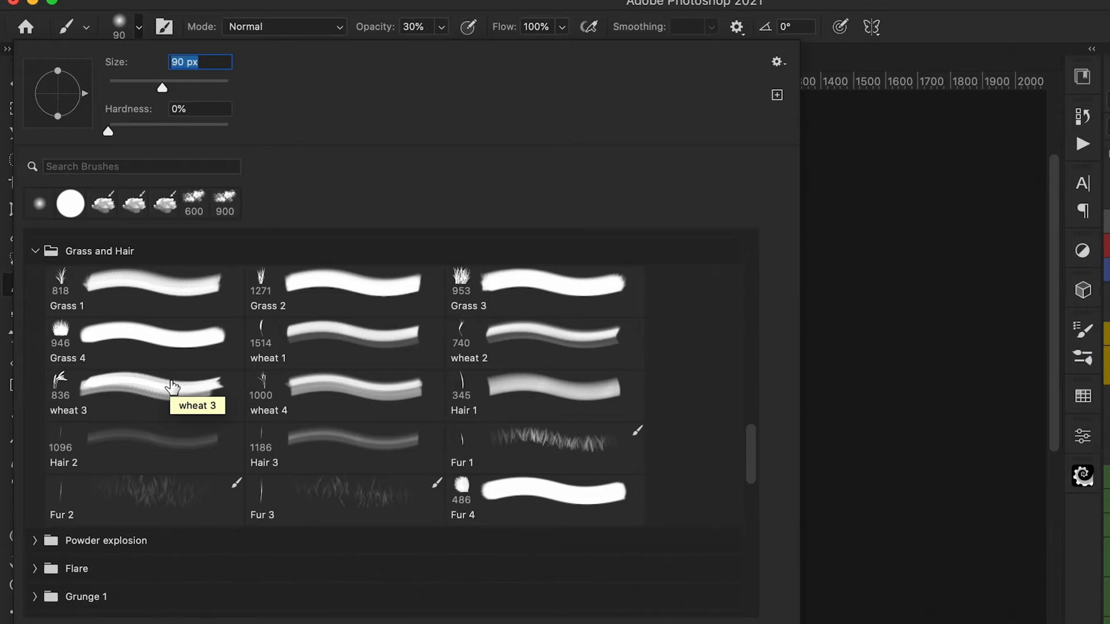
pyautogui.click(547, 301)
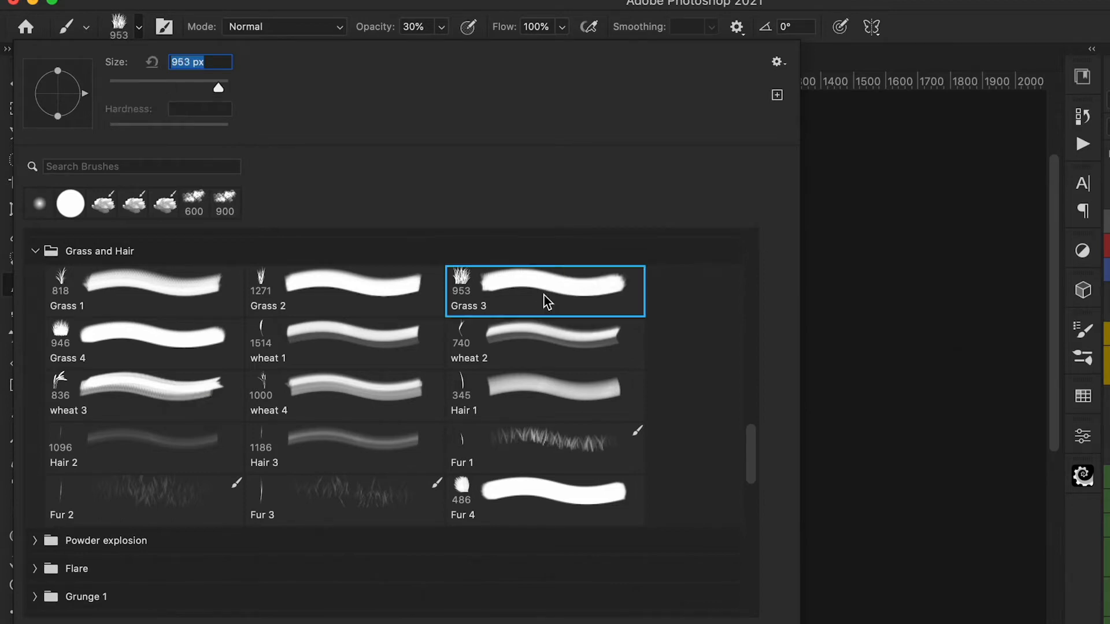
pyautogui.click(885, 384)
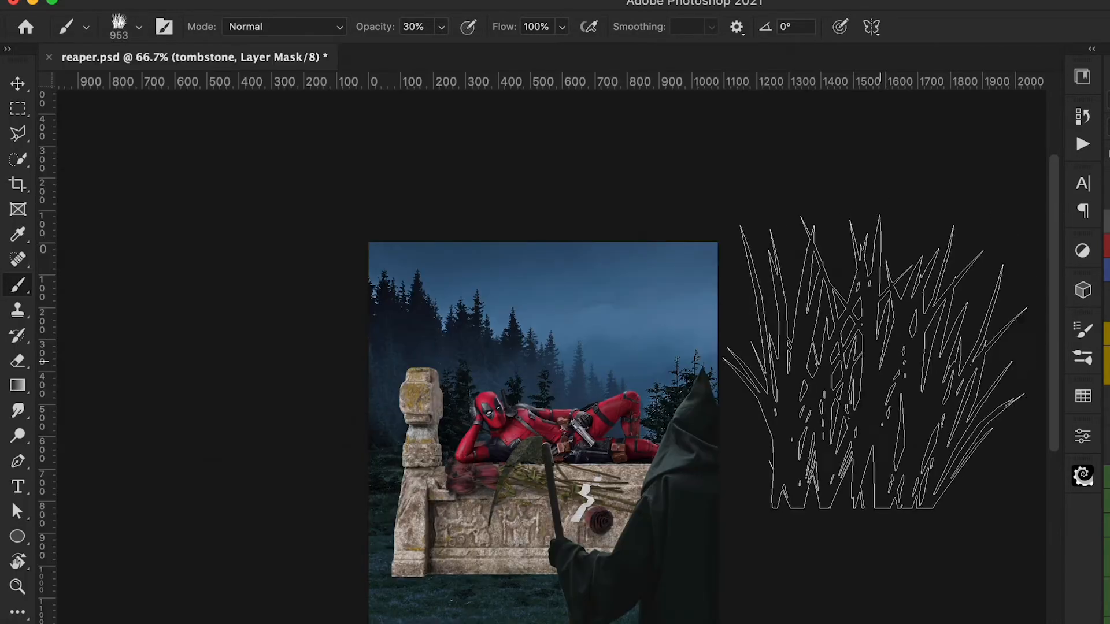
pyautogui.press('[')
pyautogui.press('[')
pyautogui.press('[')
pyautogui.press('[')
pyautogui.press('[')
pyautogui.press('[')
pyautogui.press('[')
pyautogui.press('[')
pyautogui.press('[')
pyautogui.press('[')
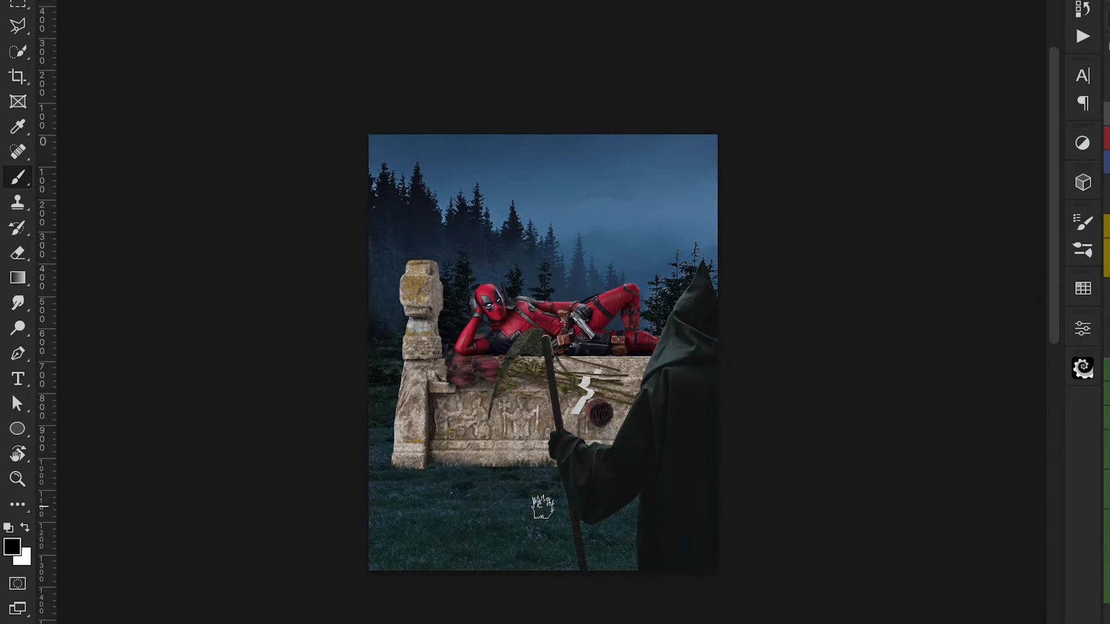
# Mask the tombstone's base with a 60 px grass brush at 100% opacity so the grass overlaps it, and collapse its group.
pyautogui.rightClick(506, 477)
pyautogui.press('Return')
pyautogui.rightClick(553, 484)
pyautogui.click(127, 186)
pyautogui.press('Return')
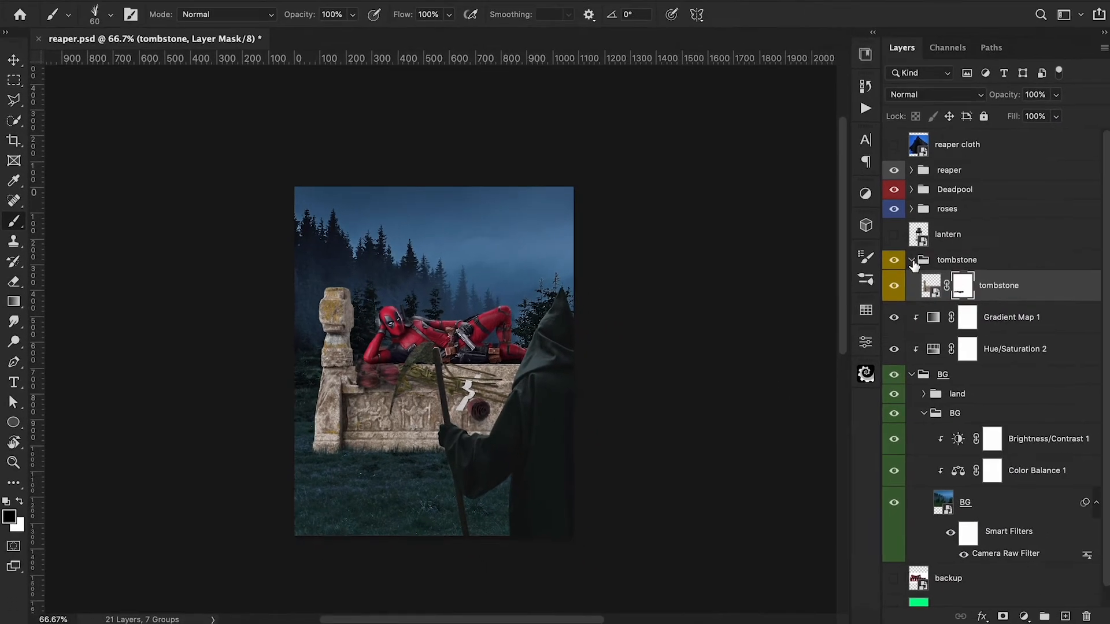
pyautogui.click(911, 260)
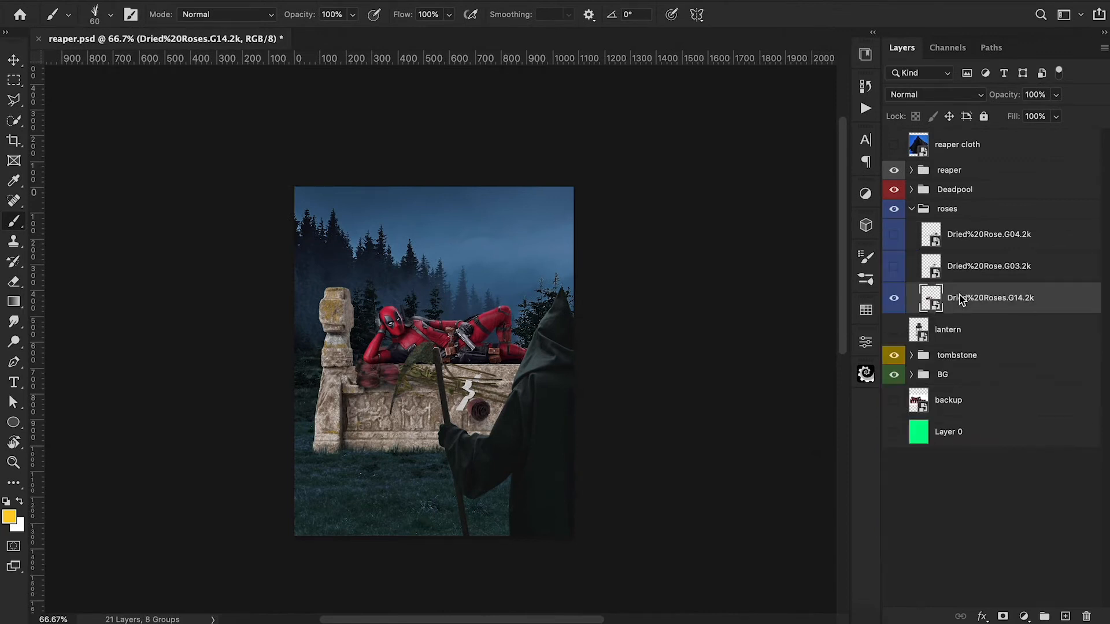
# Scale the Dried Roses G14 layer to about 33% and place the bouquet on the grass in front of the tombstone.
pyautogui.hotkey('ctrl', 't')
pyautogui.moveTo(500, 282); pyautogui.dragTo(505, 352)
pyautogui.moveTo(564, 296); pyautogui.dragTo(422, 417)
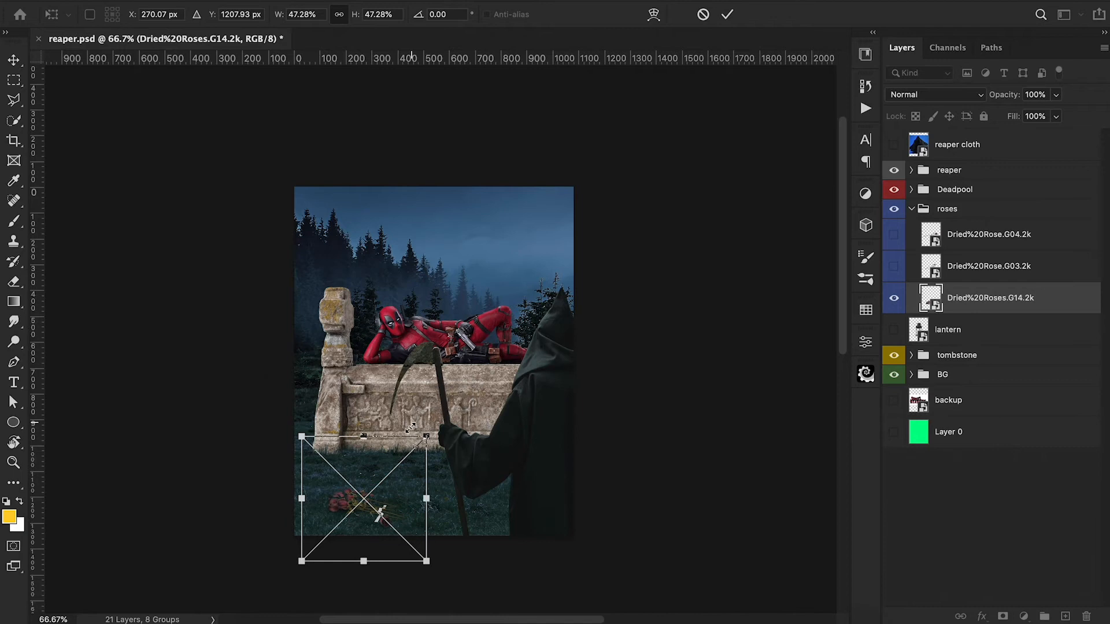
pyautogui.moveTo(366, 493); pyautogui.dragTo(409, 430)
pyautogui.moveTo(485, 385); pyautogui.dragTo(450, 410)
pyautogui.moveTo(433, 461); pyautogui.dragTo(423, 453)
pyautogui.moveTo(442, 403); pyautogui.dragTo(434, 408)
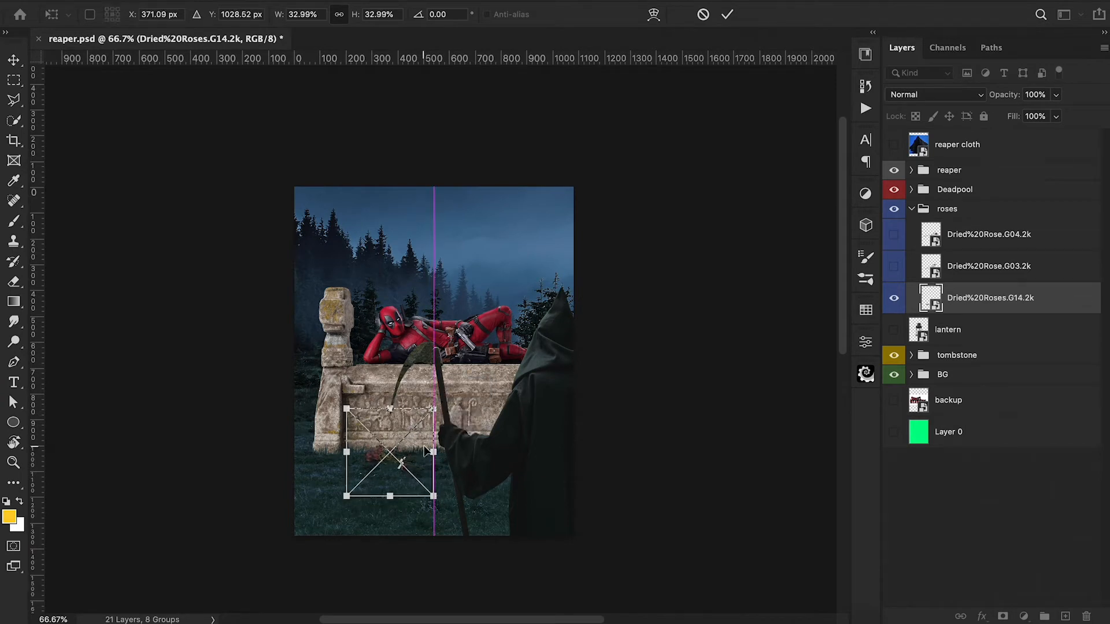
pyautogui.click(728, 14)
# Show the Dried Rose G03 layer, scale it to about 29%, and place it beside the bouquet on the grass.
pyautogui.click(892, 268)
pyautogui.hotkey('ctrl', 't')
pyautogui.press('Escape')
pyautogui.click(1021, 266)
pyautogui.hotkey('ctrl', 't')
pyautogui.moveTo(564, 230); pyautogui.dragTo(384, 416)
pyautogui.moveTo(356, 464); pyautogui.dragTo(421, 470)
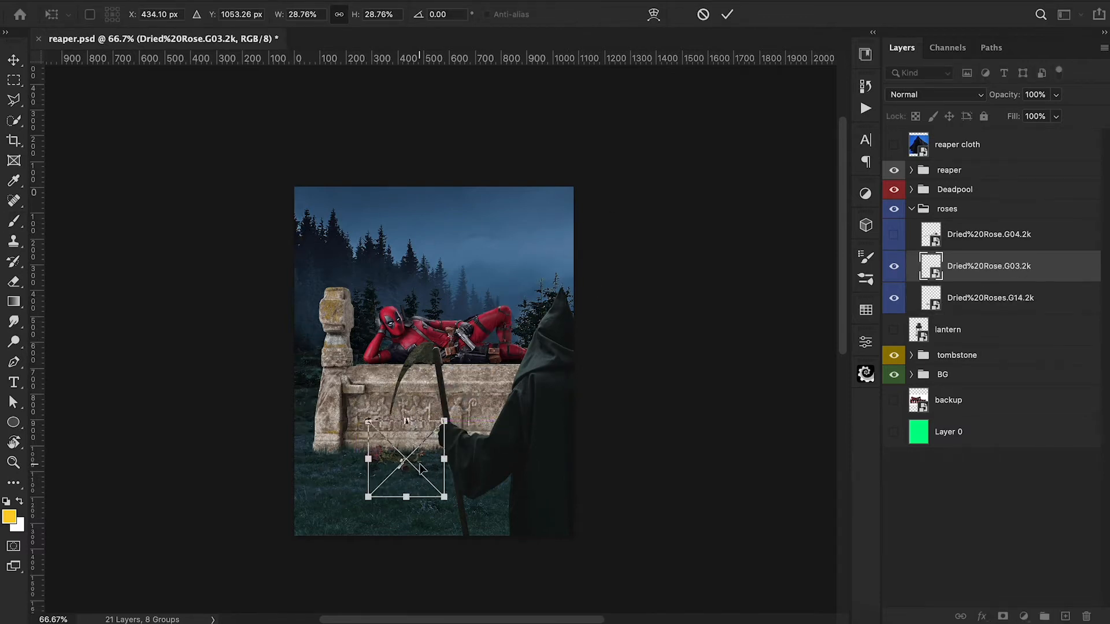
pyautogui.press('Return')
# Show the Dried Rose G04 layer, shrink it onto the grass by the bouquet, and place a duplicate of it there.
pyautogui.click(894, 235)
pyautogui.click(929, 238)
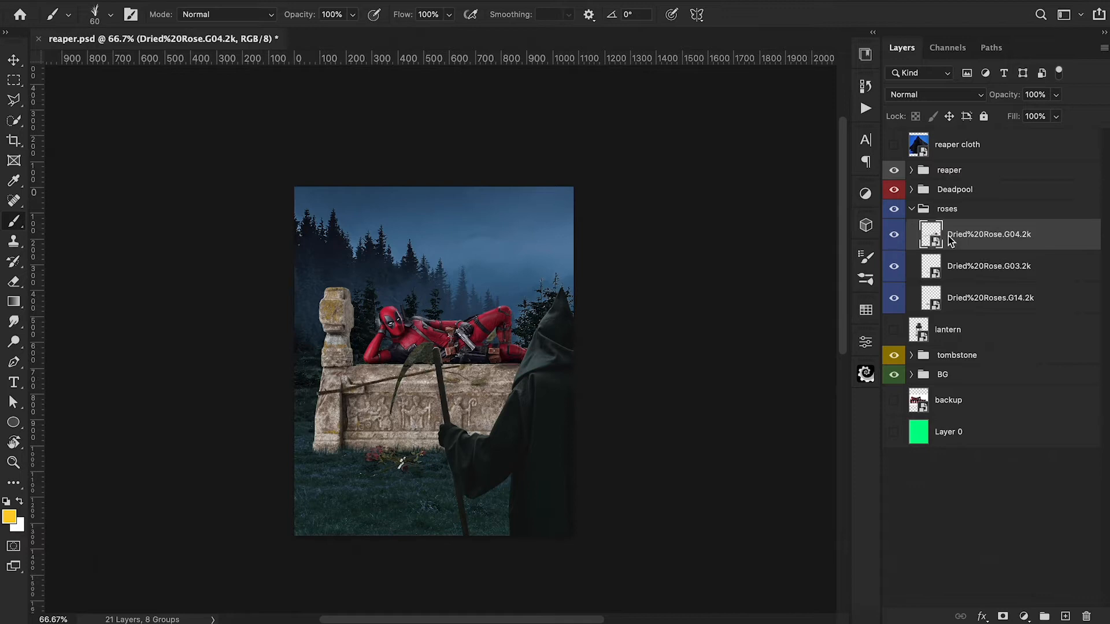
pyautogui.hotkey('ctrl', 't')
pyautogui.moveTo(564, 229)
pyautogui.mouseDown()
pyautogui.moveTo(361, 433)
pyautogui.moveTo(348, 464)
pyautogui.moveTo(406, 462)
pyautogui.mouseUp()
pyautogui.press('Return')
pyautogui.hotkey('ctrl', 'alt', 't')
pyautogui.press('Return')
pyautogui.press('b')
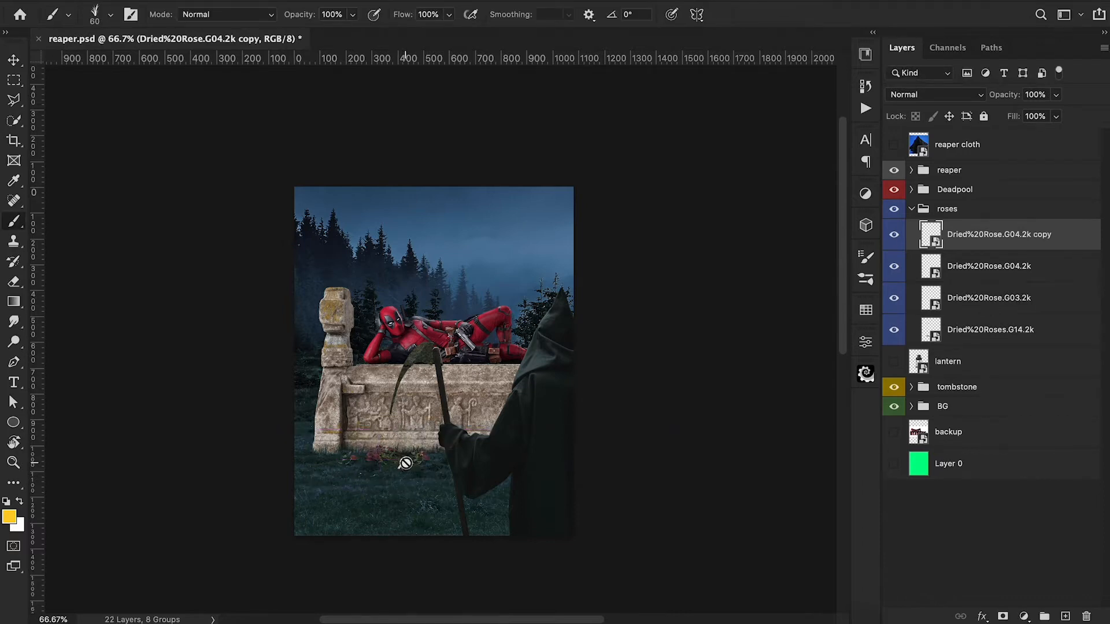
# Flip the original Dried Rose G04 layer and reposition it on the grass near the tombstone's base.
pyautogui.click(1006, 267)
pyautogui.hotkey('ctrl', 't')
pyautogui.rightClick(340, 463)
pyautogui.click(402, 598)
pyautogui.moveTo(347, 473); pyautogui.dragTo(364, 473)
pyautogui.press('Return')
pyautogui.press('b')
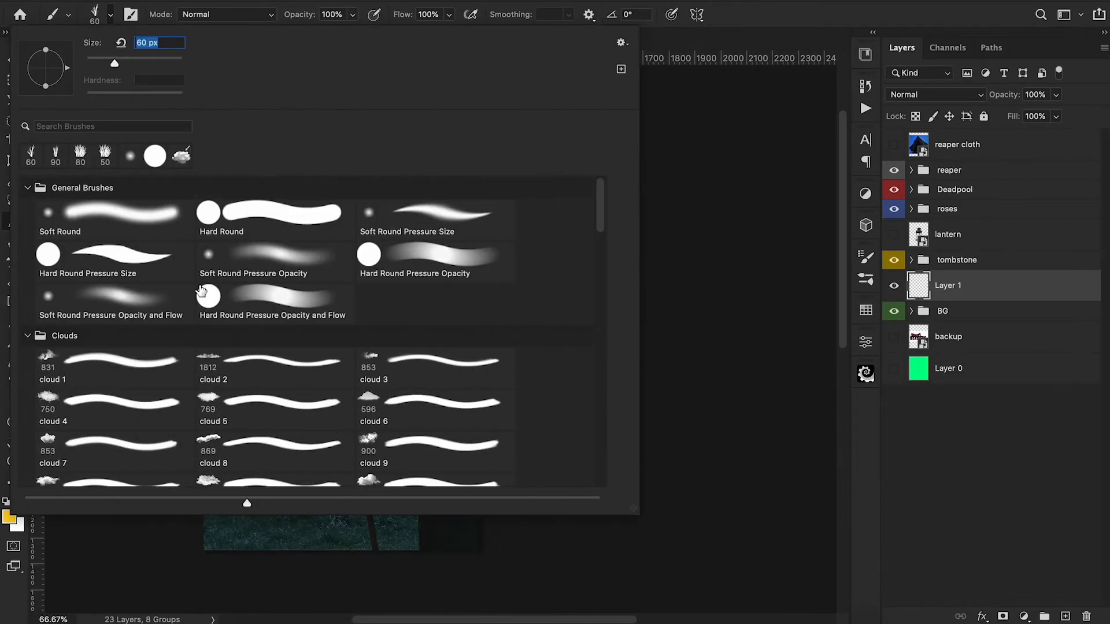
# Choose the cloud 9 brush for the new layer above the BG group and reduce its size to 600 px.
pyautogui.click(410, 448)
pyautogui.press('Return')
pyautogui.press('[')
pyautogui.press('[')
pyautogui.press('[')
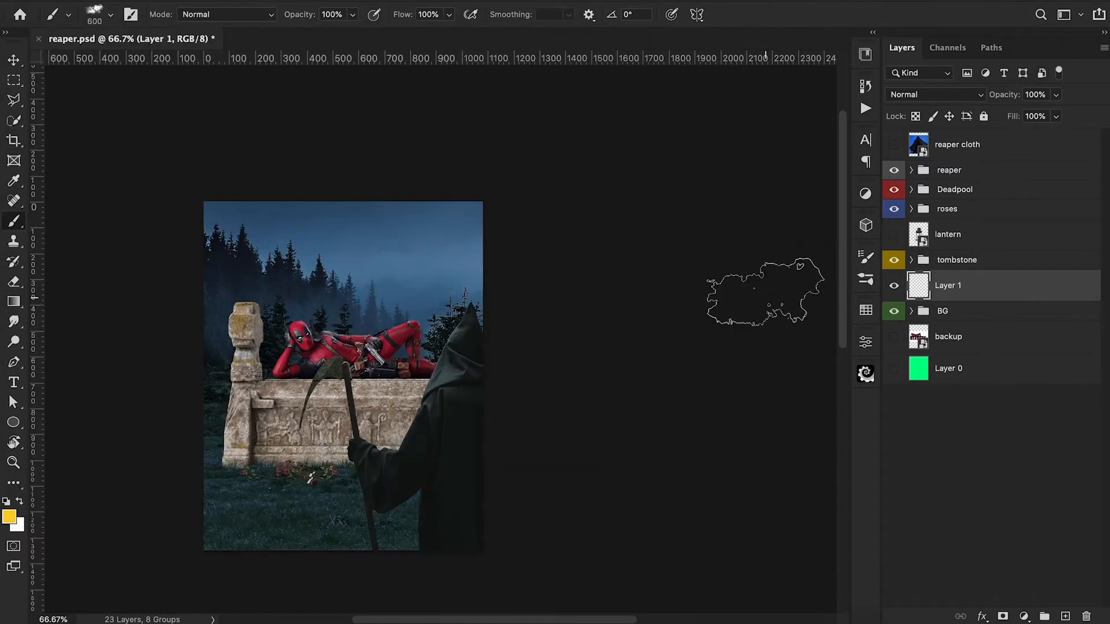
# Sample the blue of the sky and adjust it to a lighter blue as the foreground colour for the fog.
pyautogui.press('i')
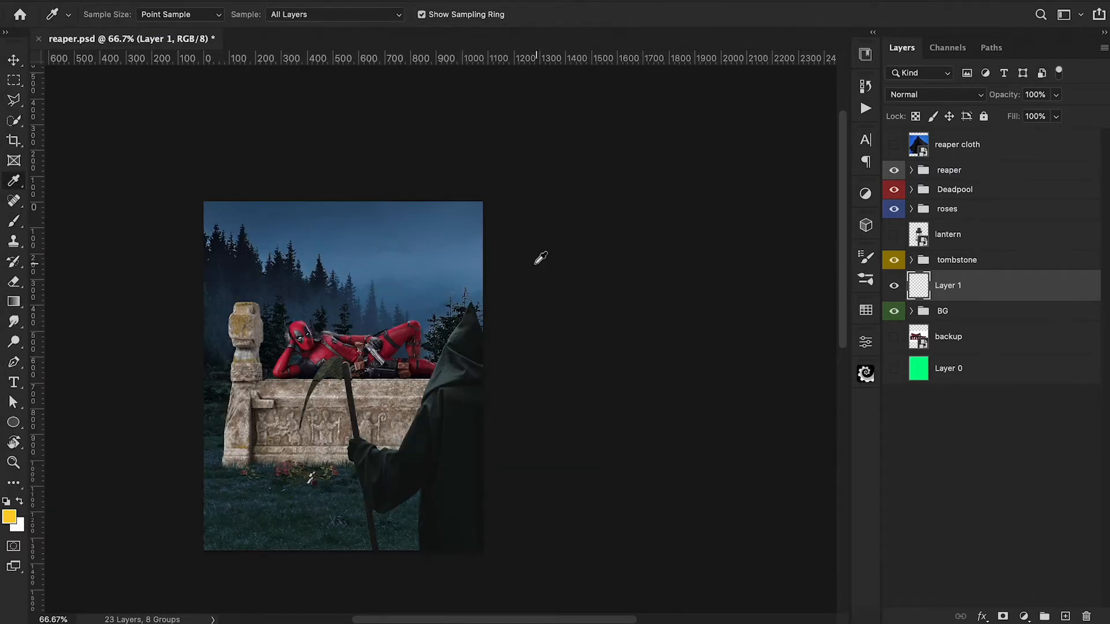
pyautogui.click(478, 271)
pyautogui.press('b')
pyautogui.click(8, 516)
pyautogui.click(806, 52)
pyautogui.click(1036, 19)
# Paint fog behind the tombstone on Layer 1, varying the cloud brush from 1000 px at 40% to 800 px at 20% opacity and -15°.
pyautogui.press('3')
pyautogui.press('8')
pyautogui.press(']')
pyautogui.press(']')
pyautogui.press(']')
pyautogui.press(']')
pyautogui.press('4')
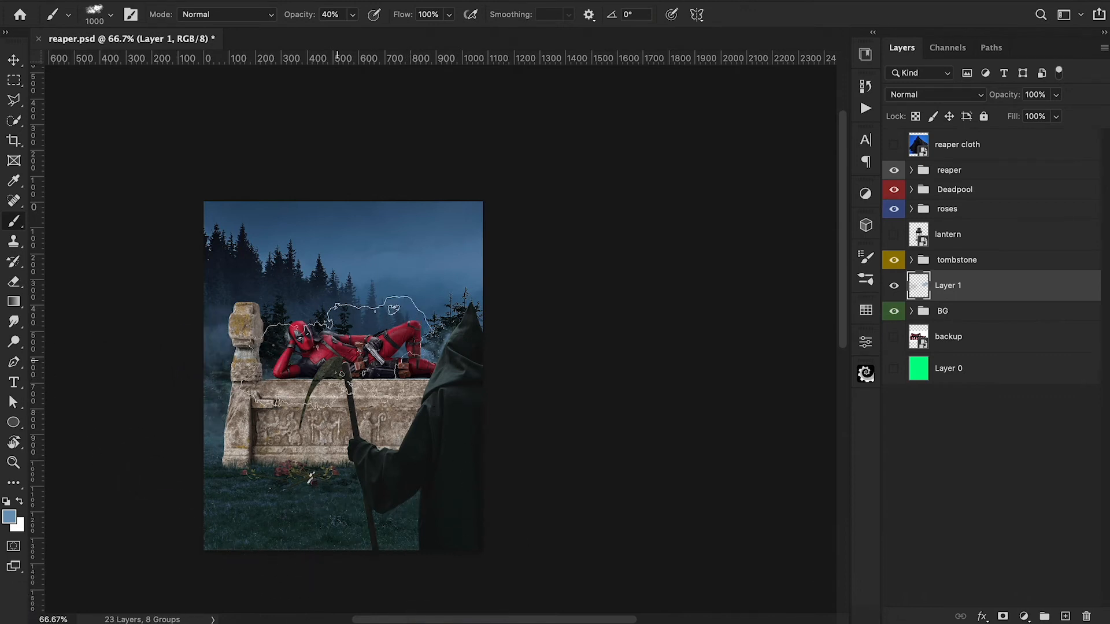
pyautogui.press('[')
pyautogui.press('[')
pyautogui.hotkey('shift', 'Right')
pyautogui.press('2')
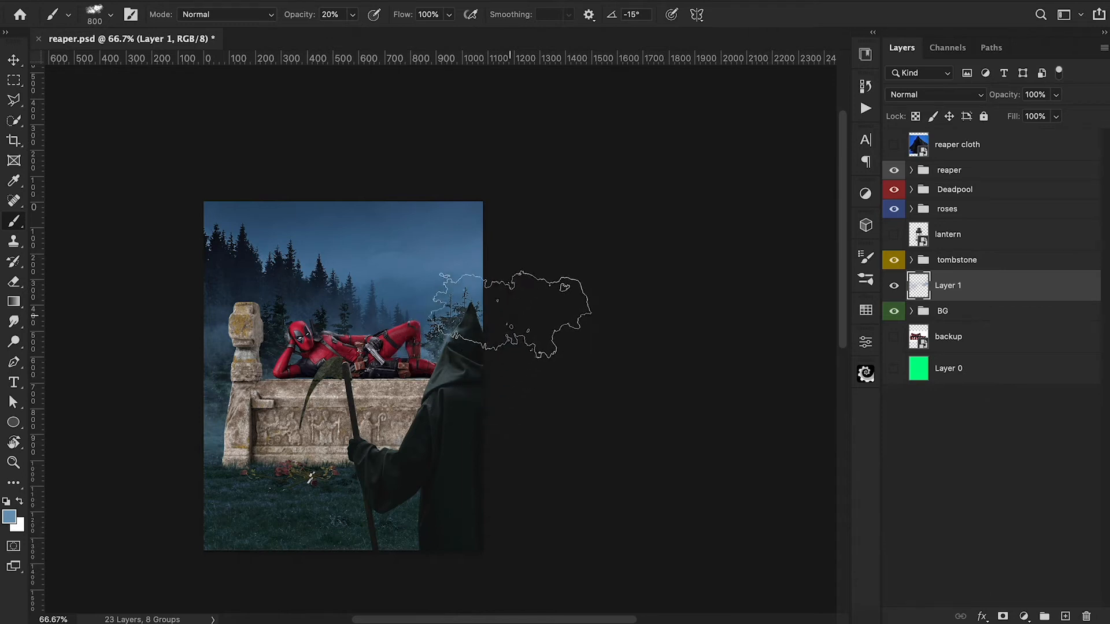
# Add a new layer above the first fog layer and choose the cloud 1 brush at 831 px for more fog.
pyautogui.scroll(-2, 619, 260)
pyautogui.press('super+alt+shift+n')
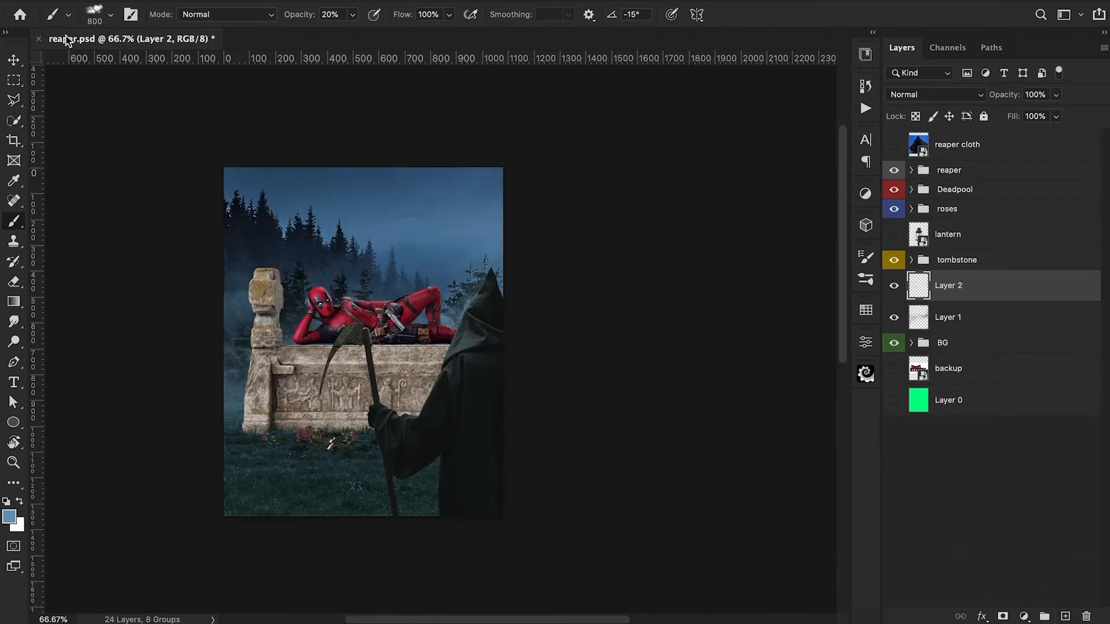
pyautogui.click(95, 12)
pyautogui.click(442, 376)
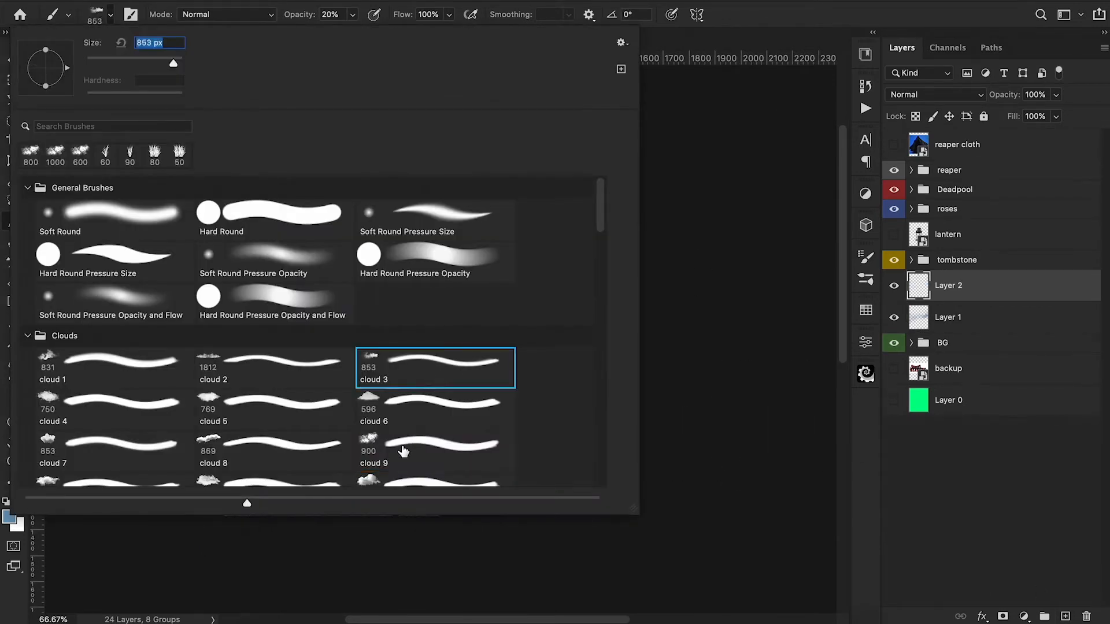
pyautogui.click(126, 363)
pyautogui.click(683, 265)
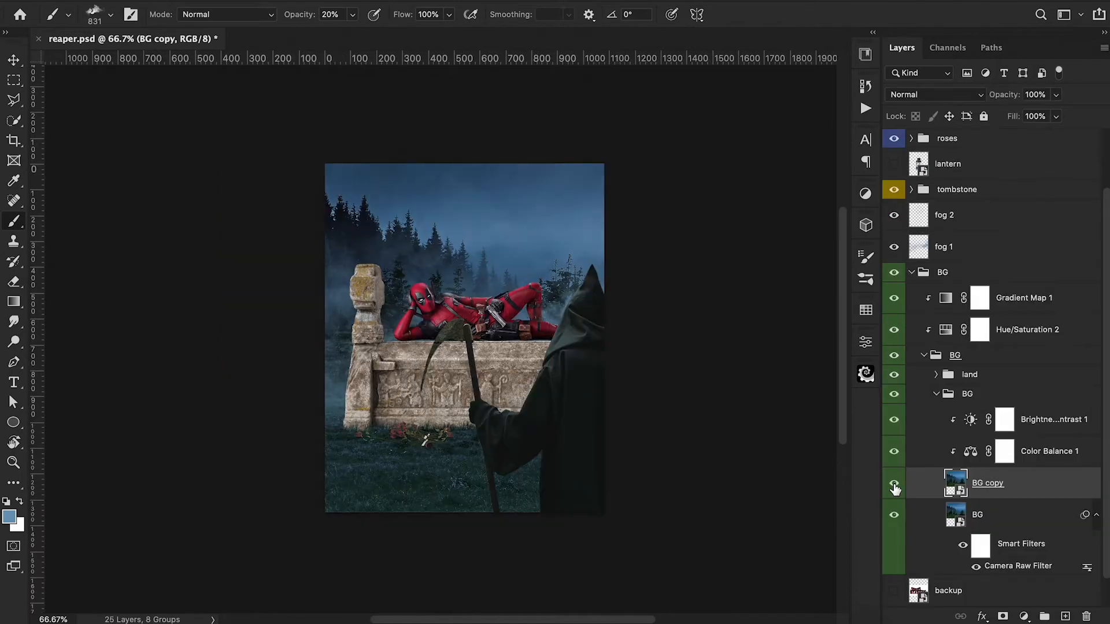
# Apply a Gaussian Blur with a 1.1 pixel radius to the BG copy layer.
pyautogui.click(382, 0)
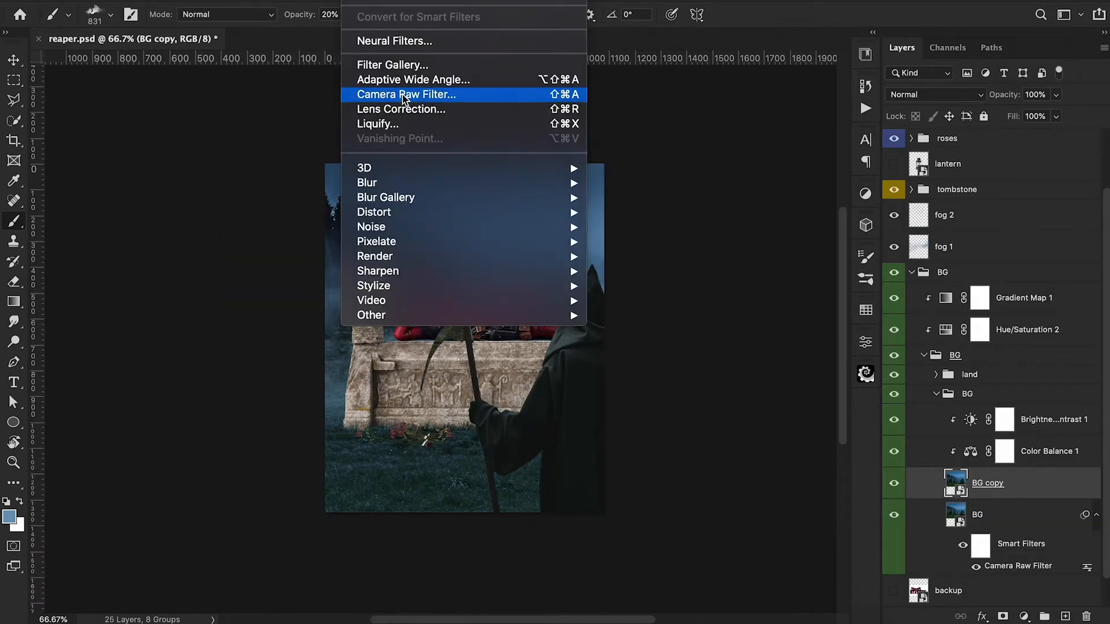
pyautogui.moveTo(402, 184)
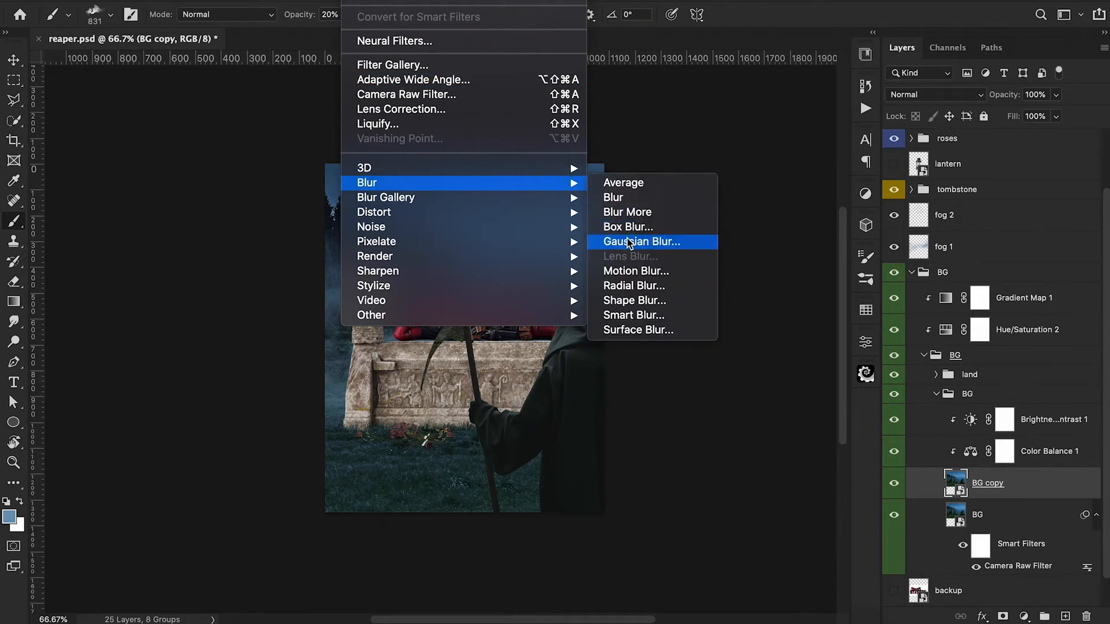
pyautogui.click(630, 242)
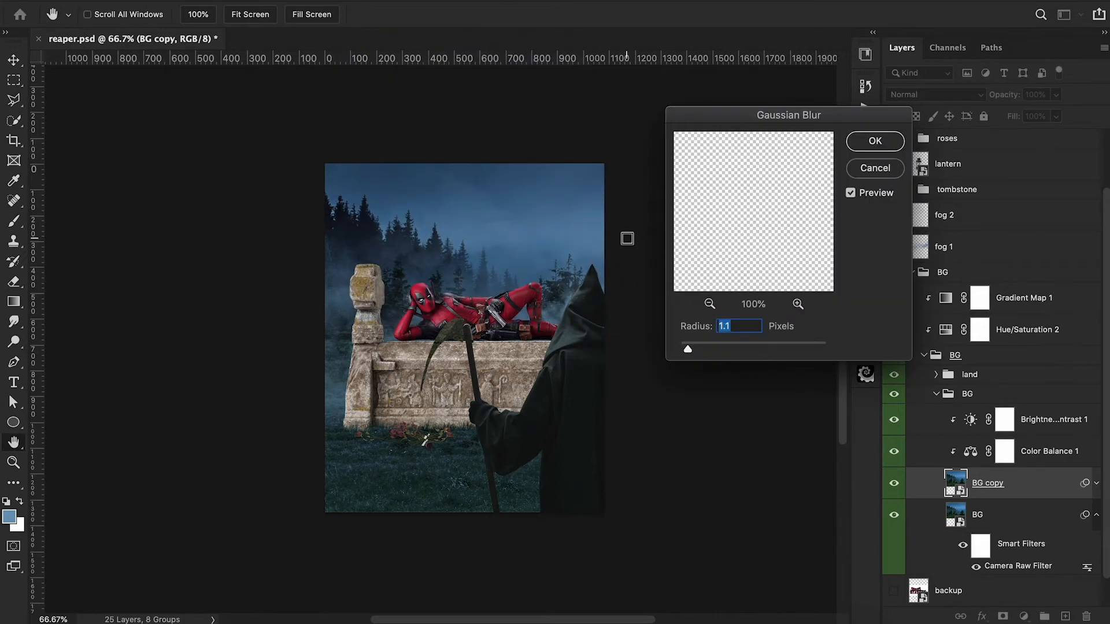
pyautogui.click(874, 142)
# Regroup the scattered roses on the grass in front of the tomb, closer to the reaper's scythe handle.
pyautogui.keyDown('ctrl'); pyautogui.click(377, 437); pyautogui.keyUp('ctrl')
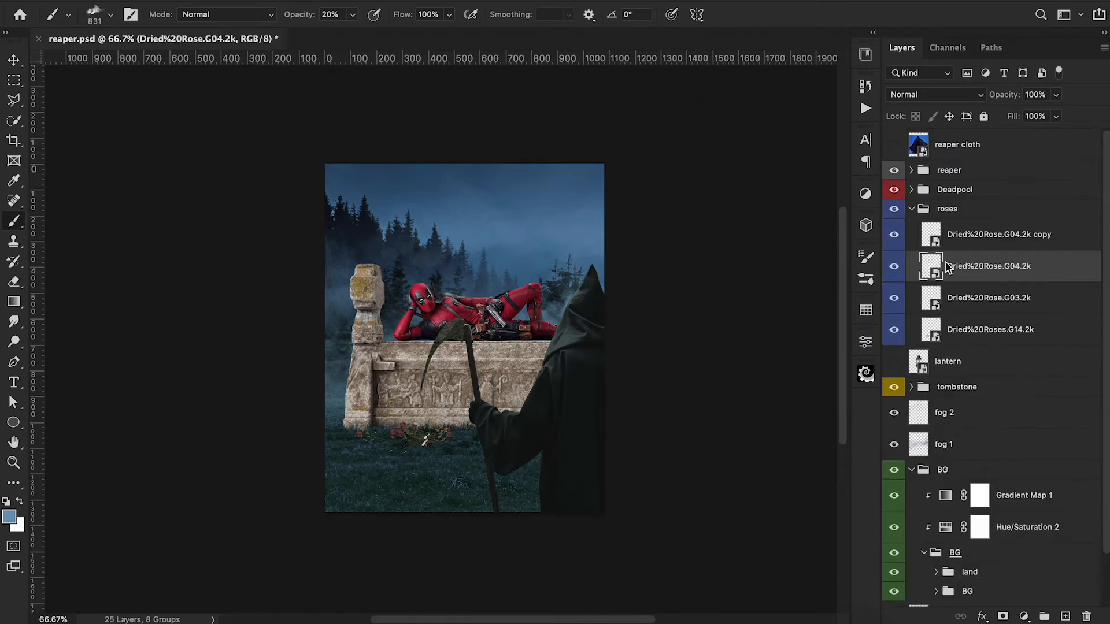
pyautogui.hotkey('ctrl', 't')
pyautogui.moveTo(377, 437)
pyautogui.mouseDown()
pyautogui.moveTo(422, 454)
pyautogui.moveTo(417, 472)
pyautogui.moveTo(420, 456)
pyautogui.moveTo(464, 441)
pyautogui.mouseUp()
pyautogui.press('Return')
pyautogui.keyDown('ctrl'); pyautogui.click(422, 442); pyautogui.keyUp('ctrl')
pyautogui.hotkey('ctrl', 't')
pyautogui.press('Return')
pyautogui.press('b')
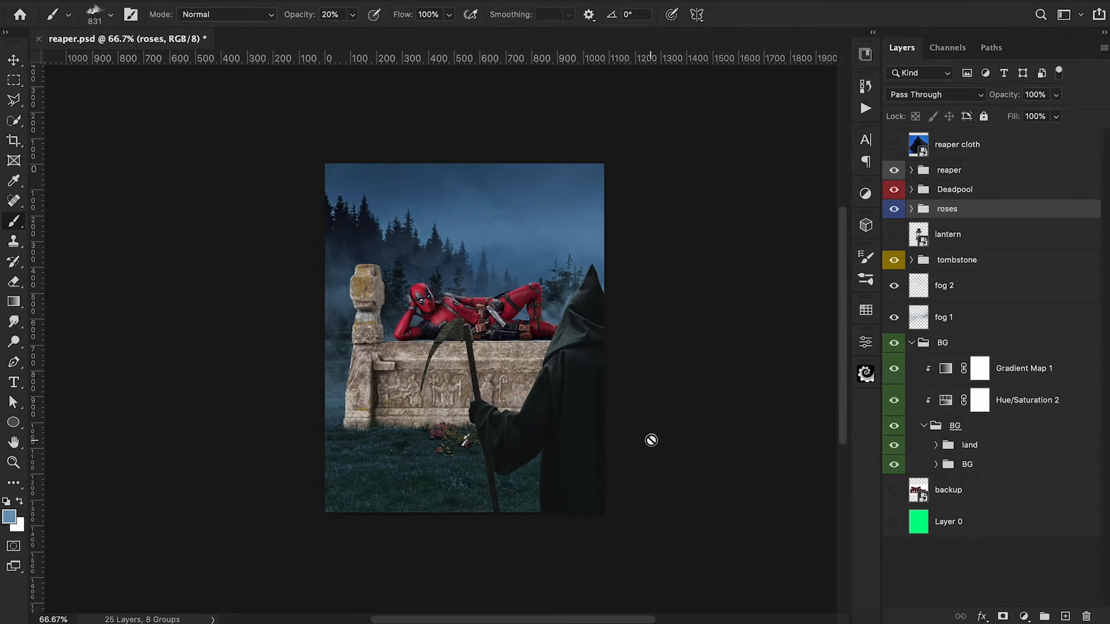
# Show the lantern layer, scale it to 25.24% and stand it on the grass before the tomb, beside the roses.
pyautogui.click(893, 237)
pyautogui.click(960, 239)
pyautogui.hotkey('ctrl', 't')
pyautogui.moveTo(577, 217); pyautogui.dragTo(433, 389)
pyautogui.moveTo(396, 437); pyautogui.dragTo(386, 438)
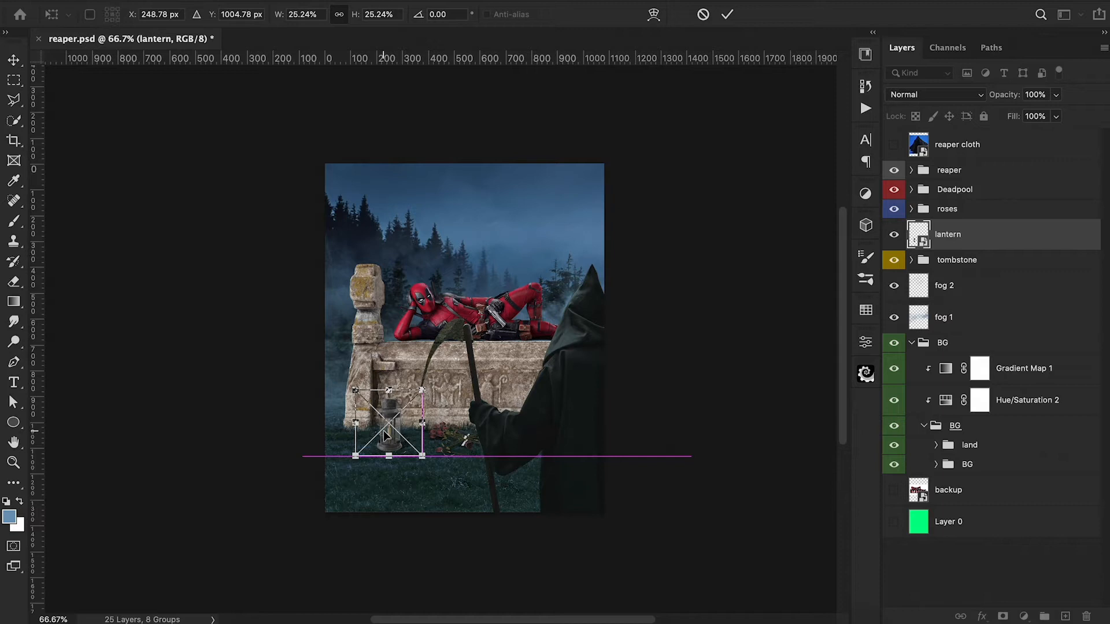
pyautogui.click(727, 15)
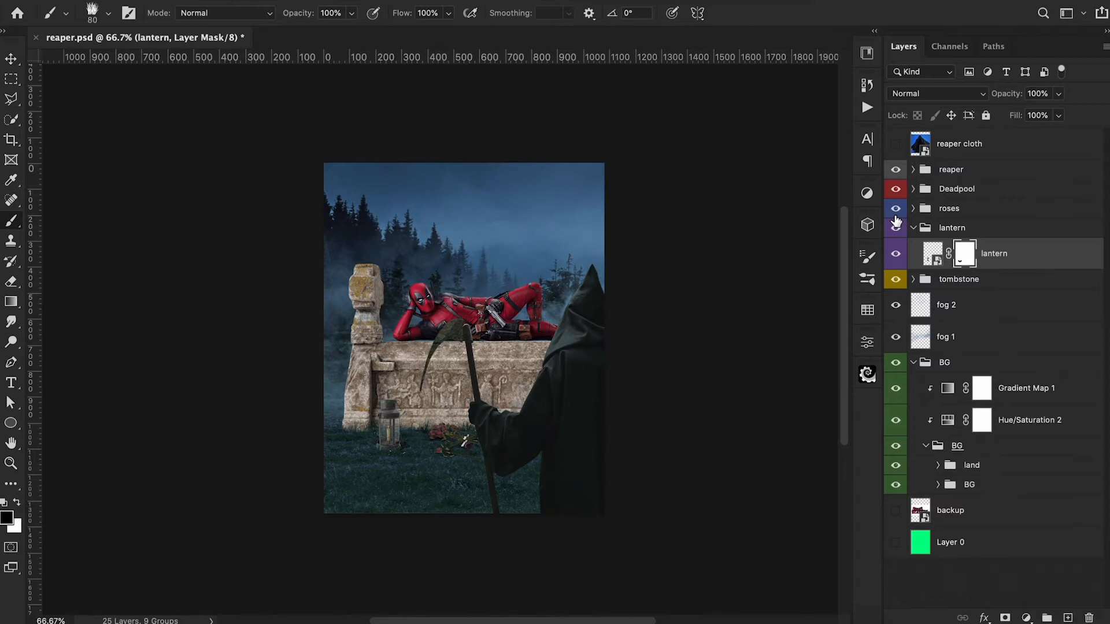
# Clip a Brightness/Contrast adjustment to the tombstone layer with brightness -125 and contrast -34.
pyautogui.click(913, 228)
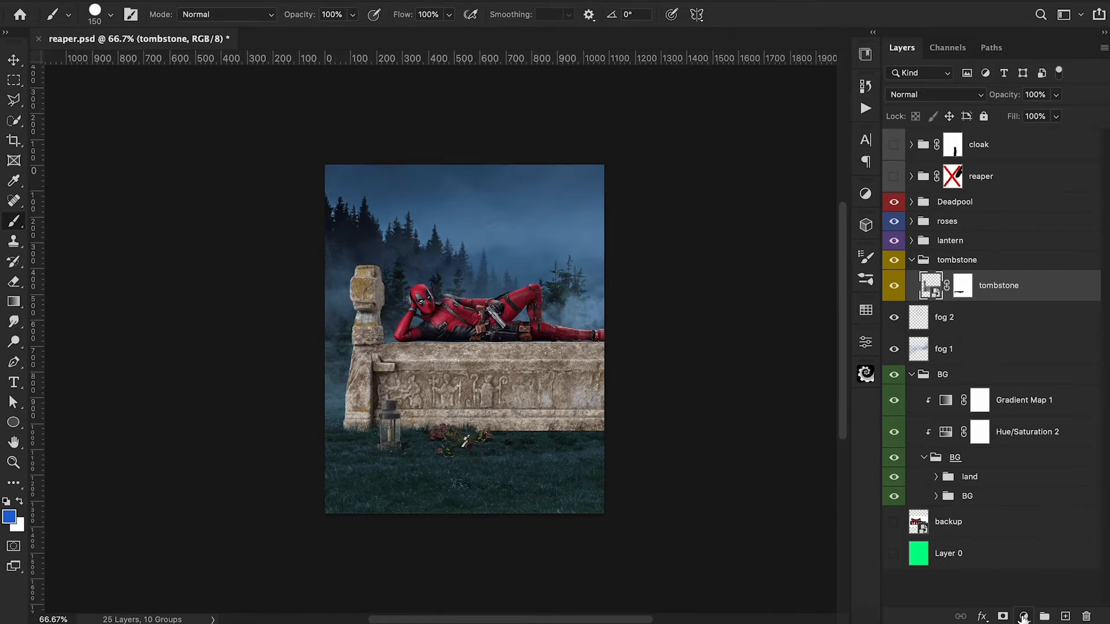
pyautogui.click(1023, 617)
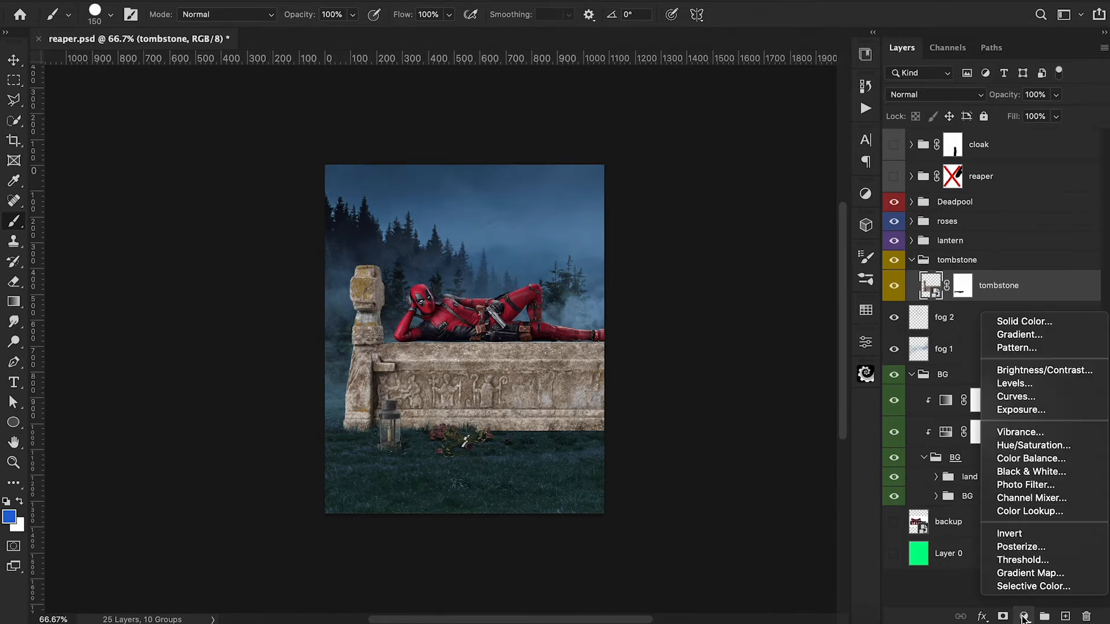
pyautogui.click(957, 344)
pyautogui.keyDown('alt'); pyautogui.click(928, 312); pyautogui.keyUp('alt')
pyautogui.moveTo(735, 431); pyautogui.dragTo(680, 434)
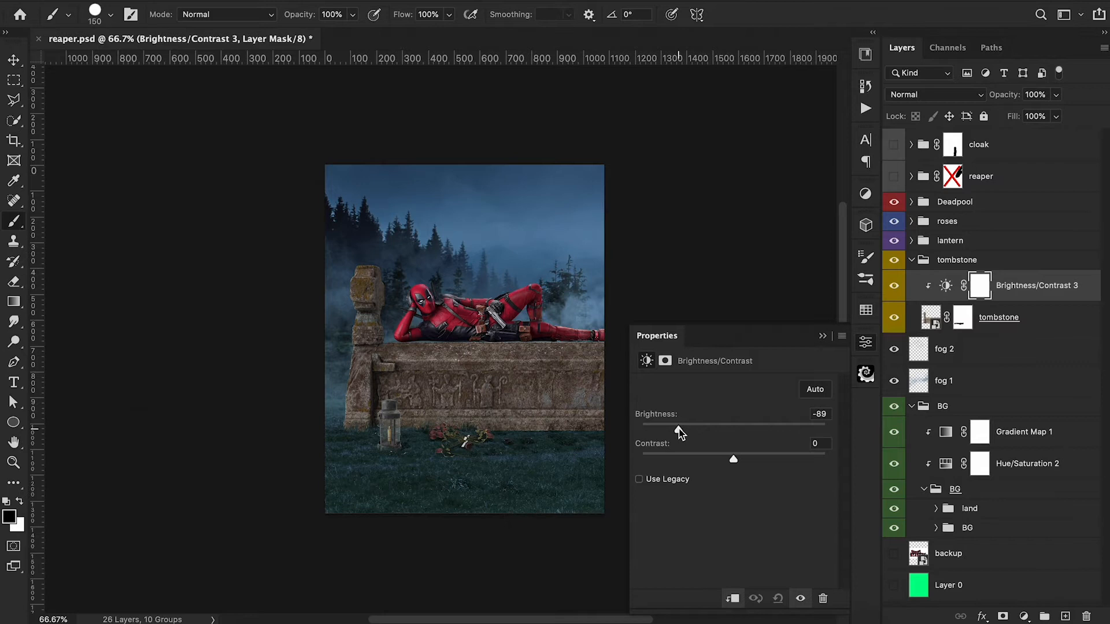
pyautogui.moveTo(681, 436); pyautogui.dragTo(673, 479)
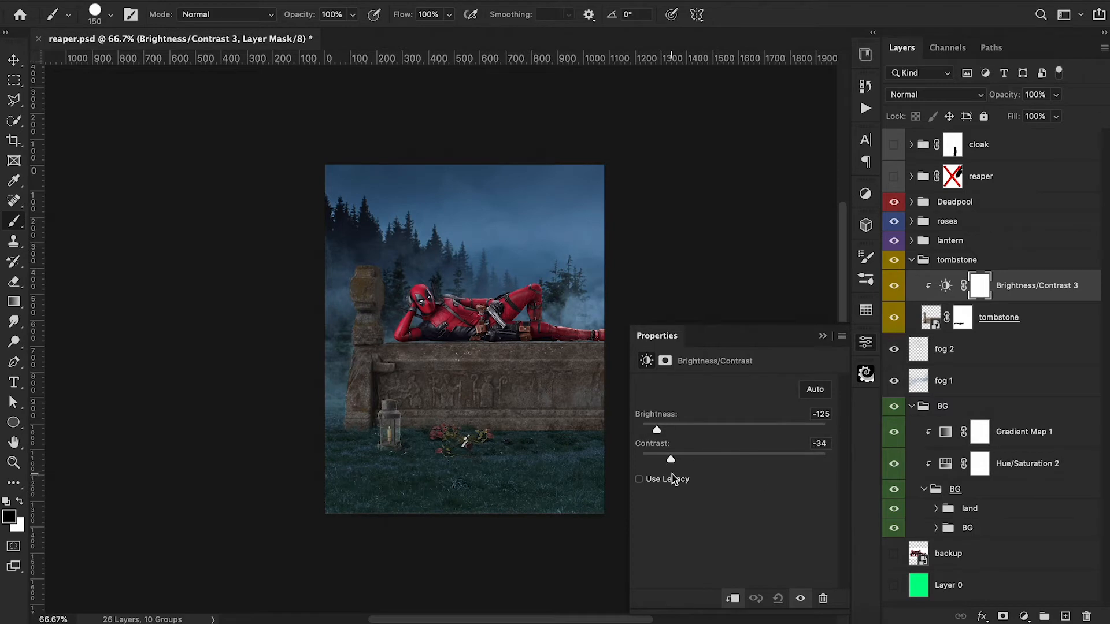
pyautogui.click(823, 335)
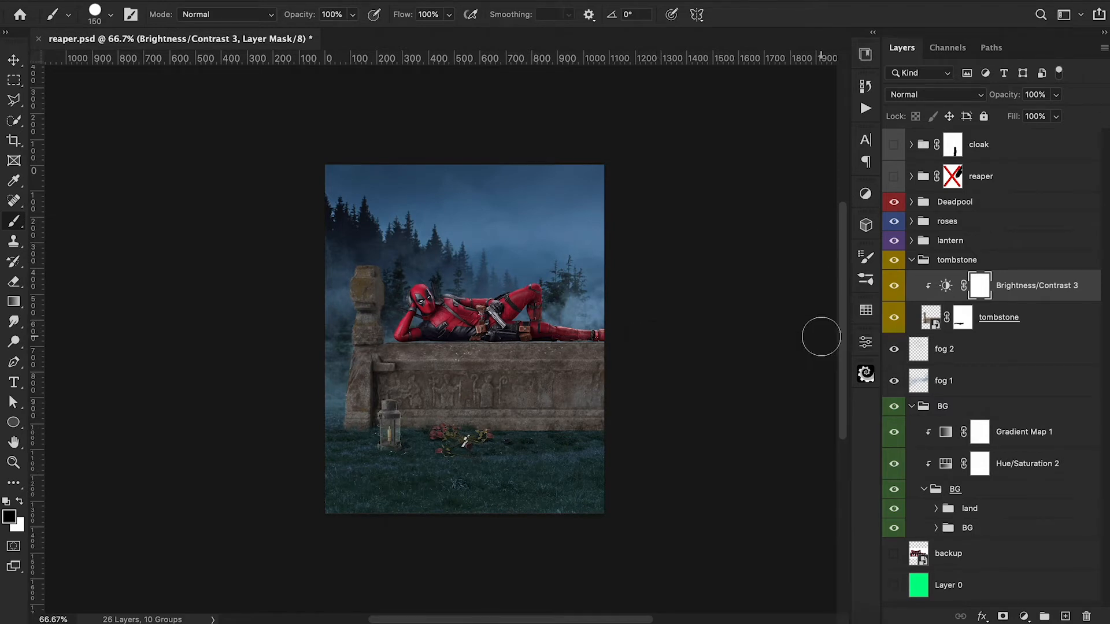
# Clip an Exposure adjustment to the tombstone above its Brightness/Contrast, with exposure at -1.29.
pyautogui.click(1024, 616)
pyautogui.click(1023, 401)
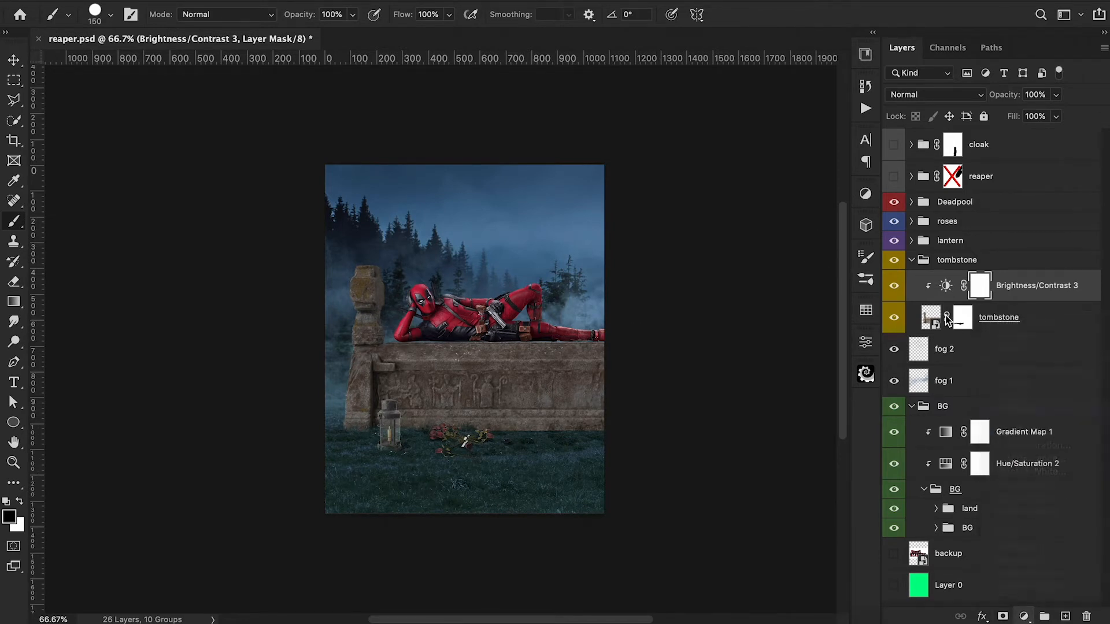
pyautogui.keyDown('alt'); pyautogui.click(933, 302); pyautogui.keyUp('alt')
pyautogui.moveTo(733, 425); pyautogui.dragTo(711, 430)
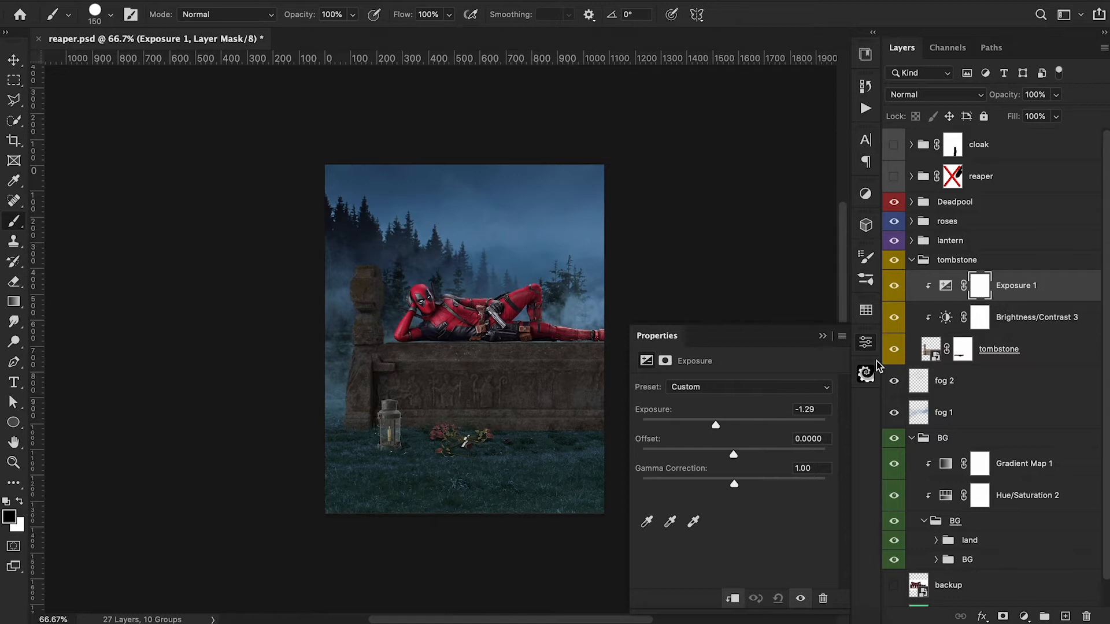
pyautogui.click(823, 336)
# Clip a Color Balance adjustment to the tombstone and set its midtones to cyan -13, green +8 and blue +10.
pyautogui.click(1023, 616)
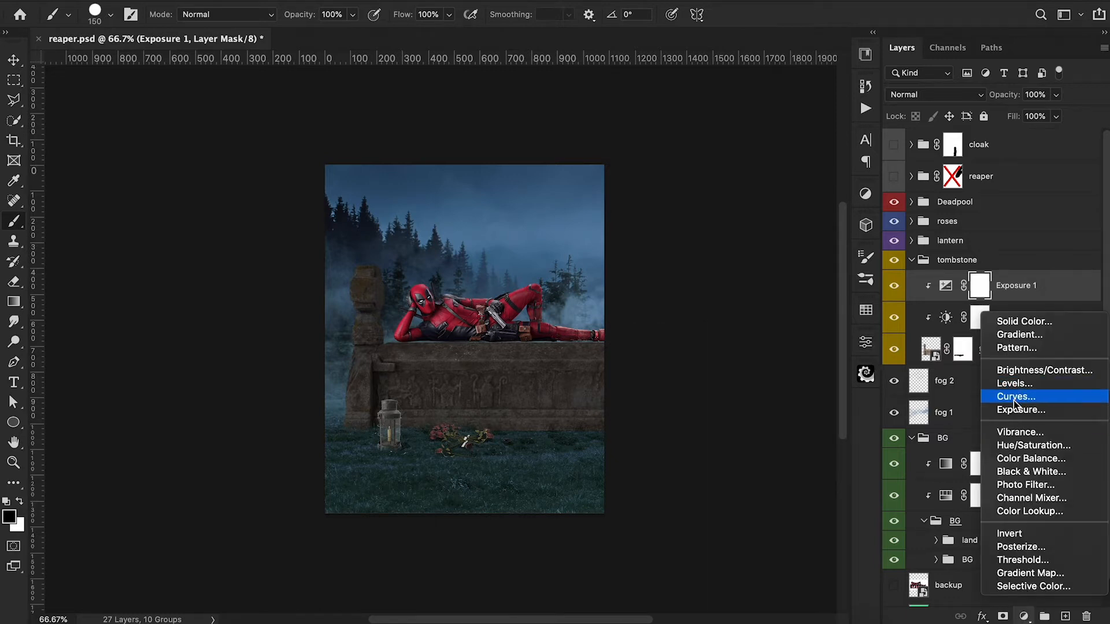
pyautogui.click(1031, 459)
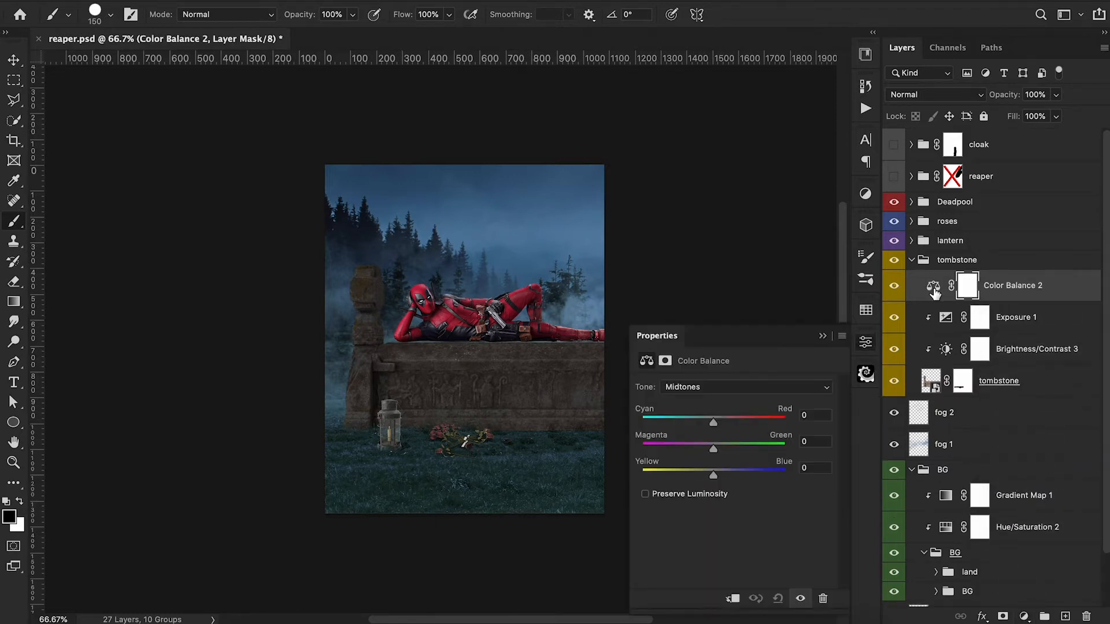
pyautogui.keyDown('alt'); pyautogui.click(932, 289); pyautogui.keyUp('alt')
pyautogui.moveTo(713, 475)
pyautogui.mouseDown()
pyautogui.moveTo(726, 477)
pyautogui.moveTo(719, 456)
pyautogui.mouseUp()
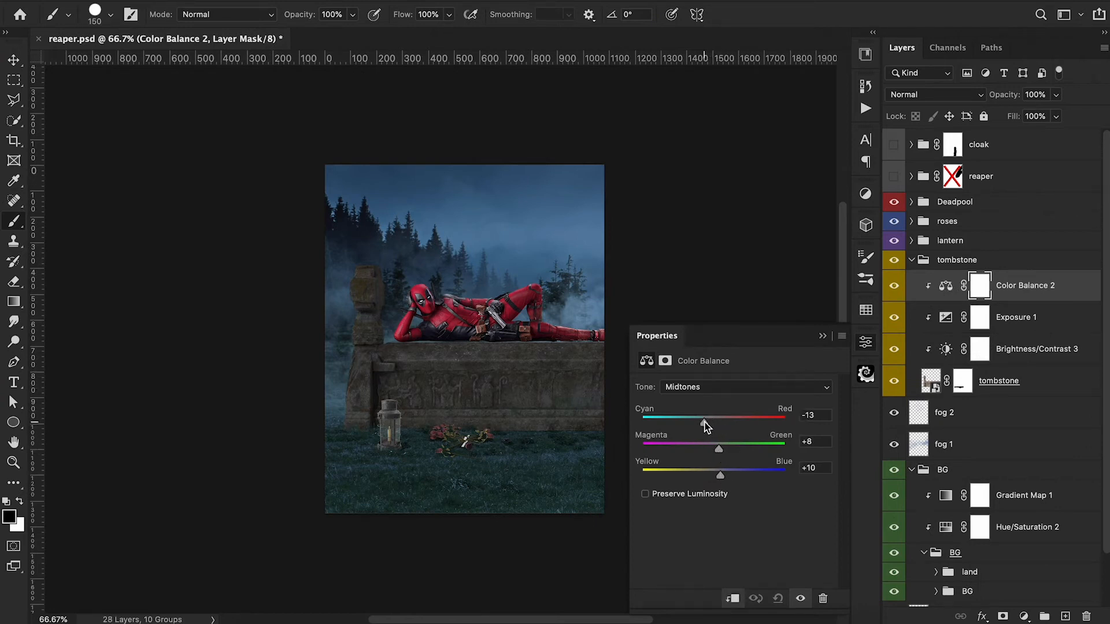
# Shift the shadows of the tombstone's Color Balance slightly towards green and blue.
pyautogui.click(717, 387)
pyautogui.click(717, 372)
pyautogui.moveTo(718, 453); pyautogui.dragTo(722, 457)
pyautogui.moveTo(728, 476); pyautogui.dragTo(730, 480)
pyautogui.moveTo(720, 444); pyautogui.dragTo(721, 453)
# Fine-tune the highlights of the tombstone's Color Balance and compare the tombstone with and without the adjustment.
pyautogui.click(694, 388)
pyautogui.click(688, 409)
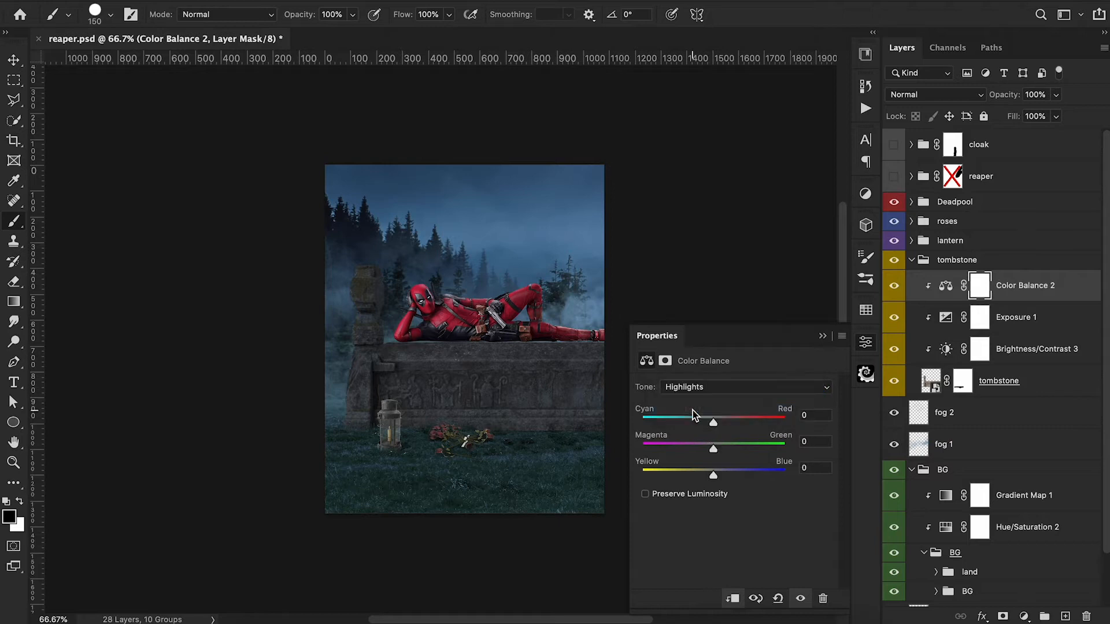
pyautogui.moveTo(714, 453); pyautogui.dragTo(706, 425)
pyautogui.moveTo(713, 475); pyautogui.dragTo(712, 478)
pyautogui.click(822, 336)
pyautogui.click(893, 287)
pyautogui.click(893, 287)
pyautogui.click(893, 287)
pyautogui.click(893, 287)
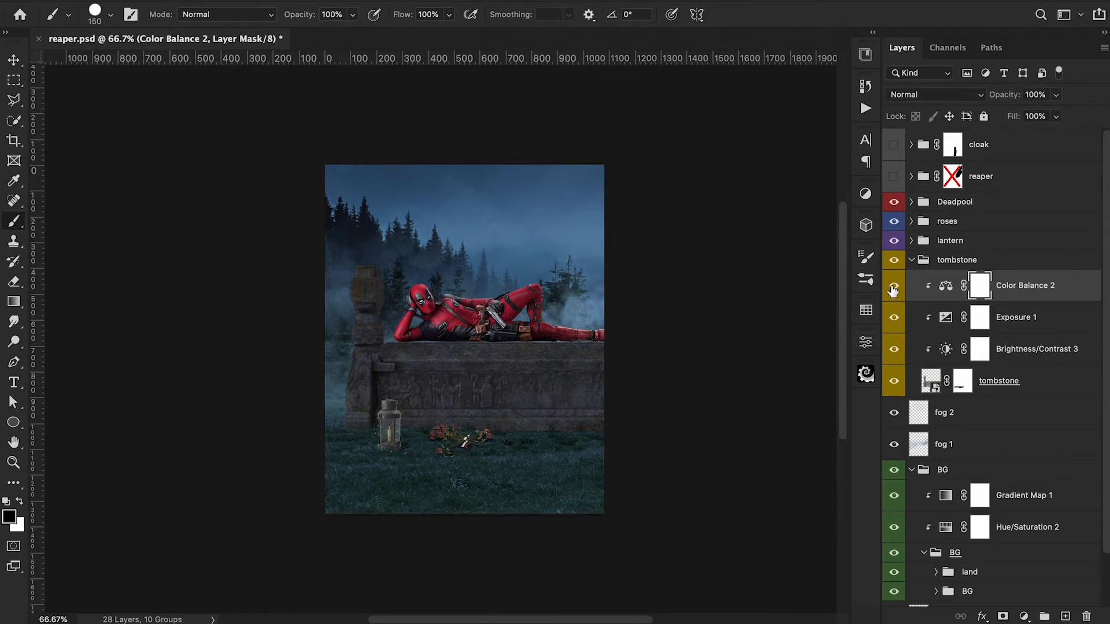
# Clip a Levels adjustment to the tombstone with input levels 14, 1.05 and 242.
pyautogui.click(1024, 616)
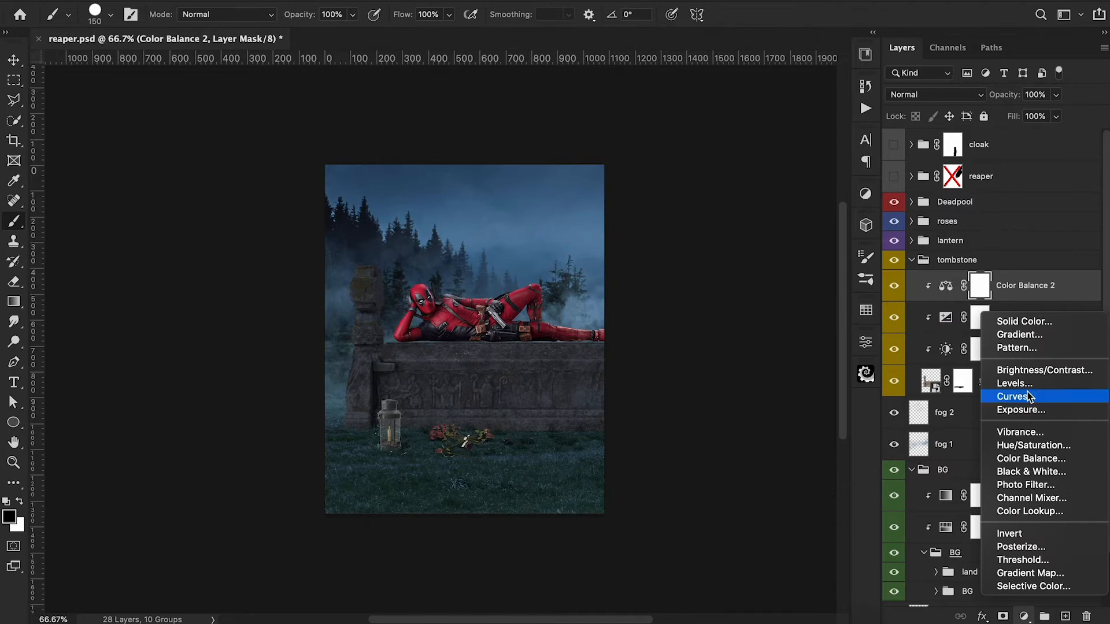
pyautogui.click(1026, 383)
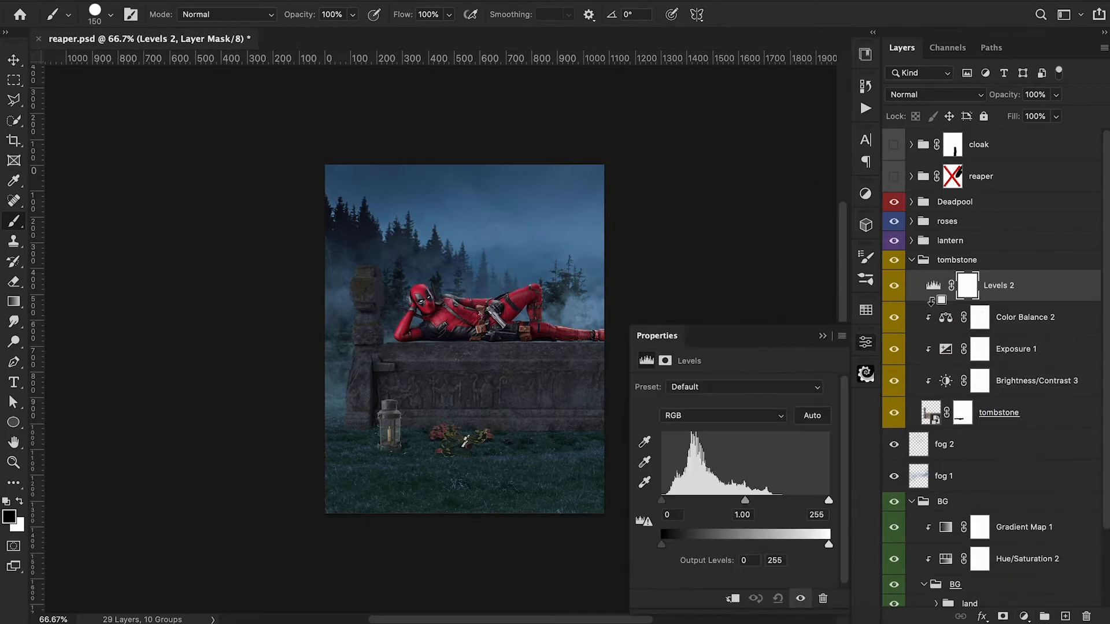
pyautogui.moveTo(663, 504); pyautogui.dragTo(669, 504)
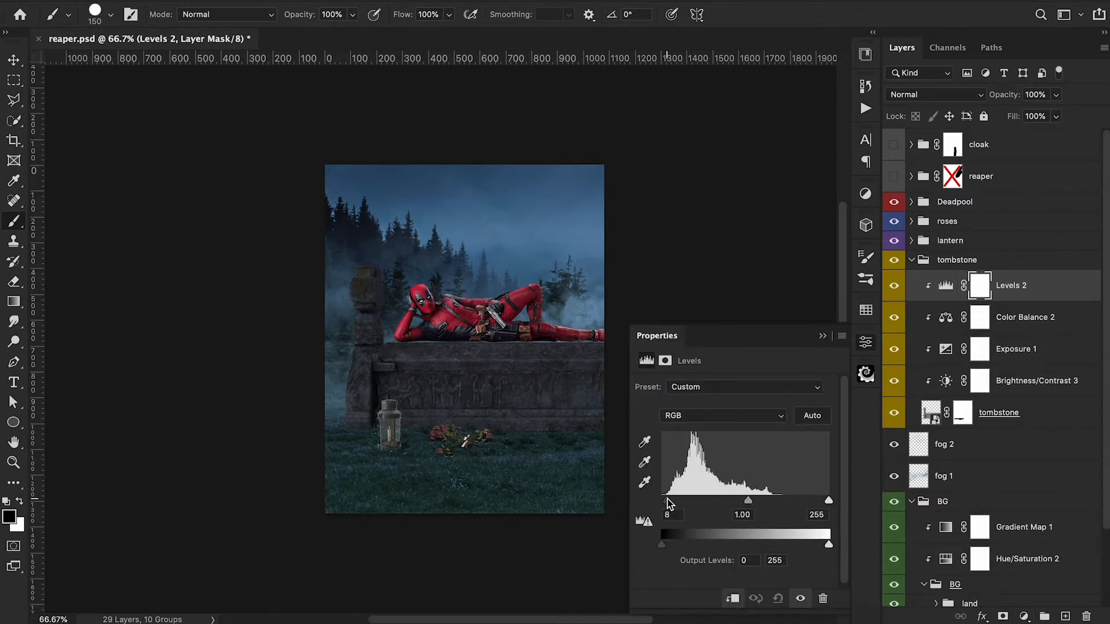
pyautogui.moveTo(748, 501); pyautogui.dragTo(746, 506)
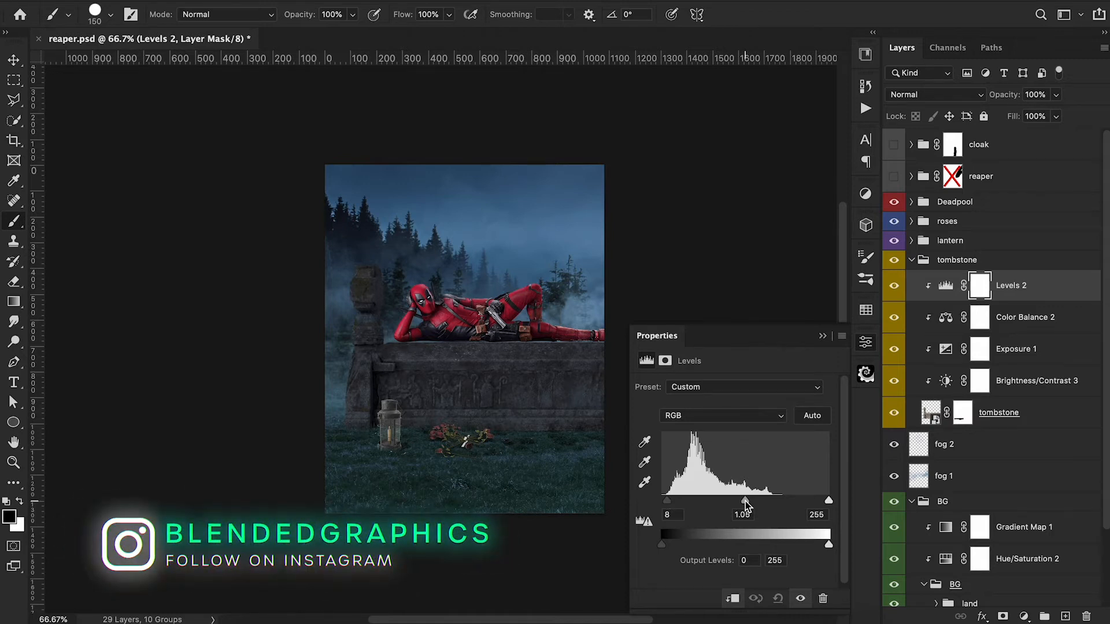
pyautogui.moveTo(828, 499); pyautogui.dragTo(820, 500)
pyautogui.moveTo(669, 502); pyautogui.dragTo(672, 502)
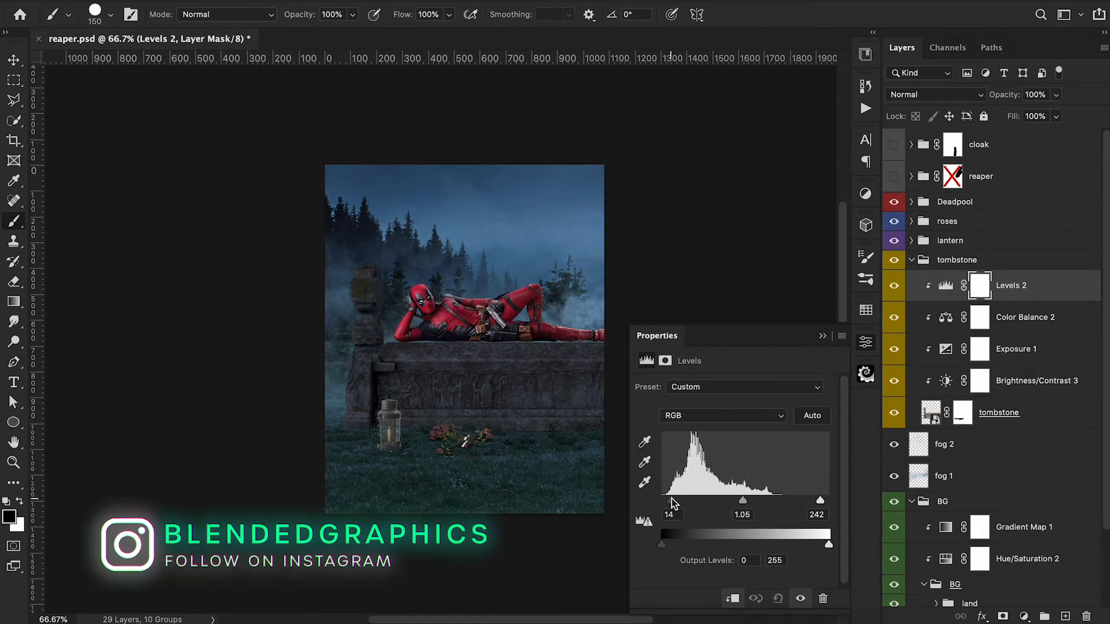
pyautogui.click(822, 337)
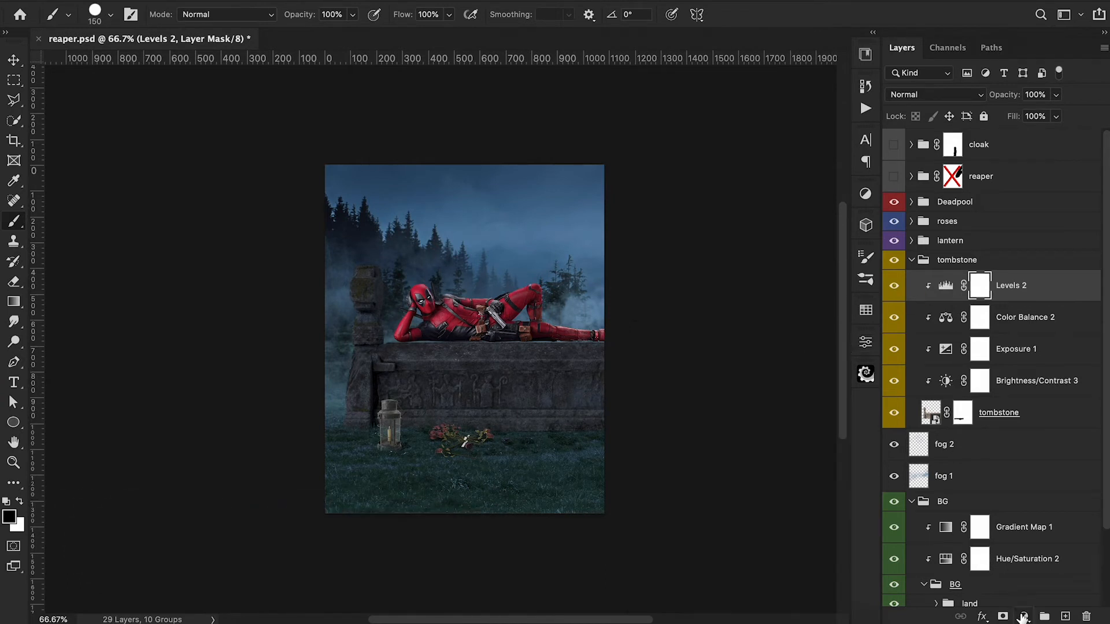
# Clip a second Exposure adjustment to the tombstone above Levels, with exposure at -1.06.
pyautogui.click(1024, 617)
pyautogui.click(1016, 410)
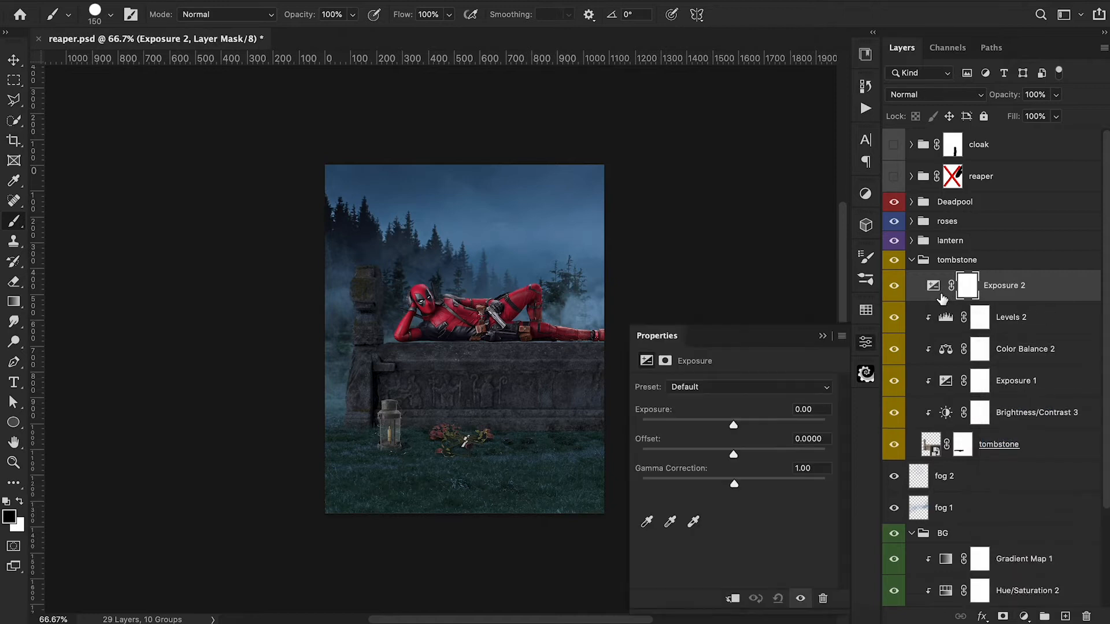
pyautogui.keyDown('alt'); pyautogui.click(930, 297); pyautogui.keyUp('alt')
pyautogui.moveTo(736, 427); pyautogui.dragTo(720, 428)
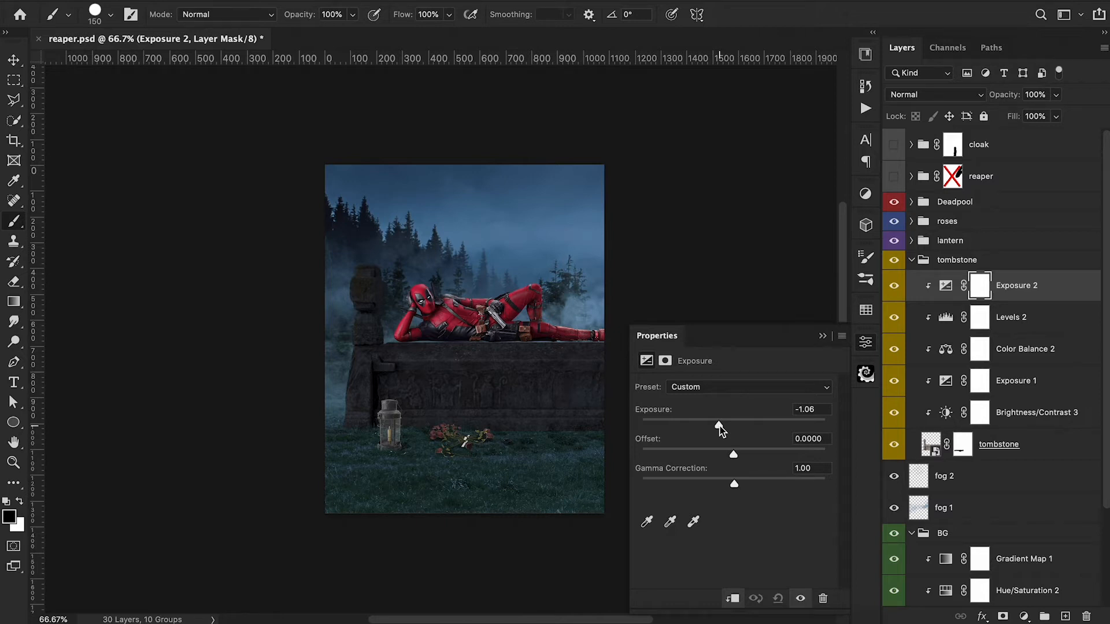
pyautogui.click(822, 336)
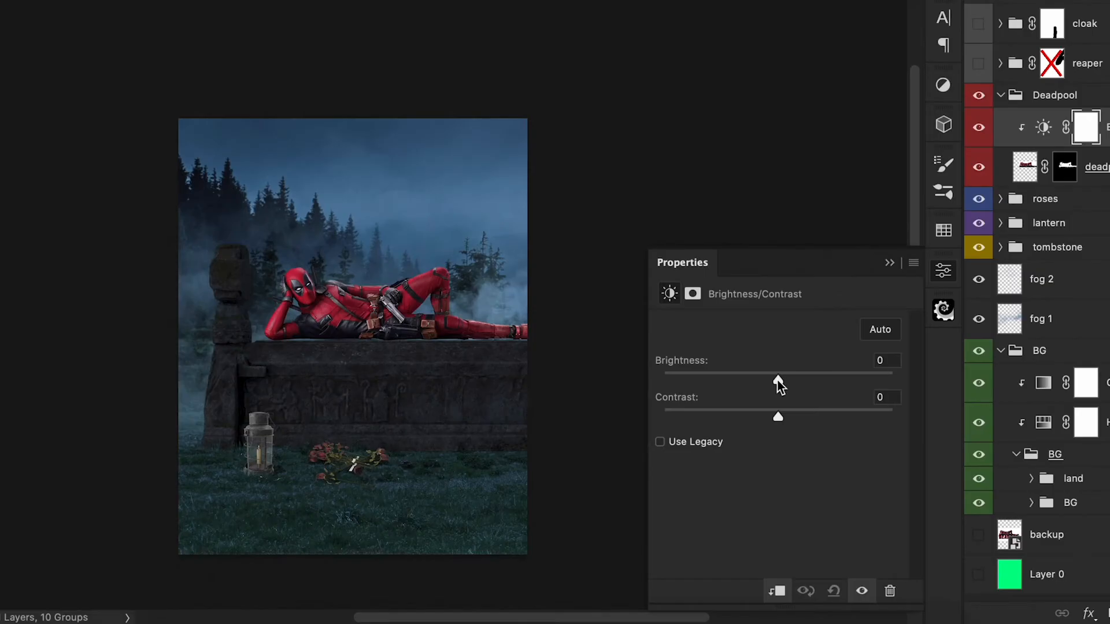
# Darken Deadpool with the clipped Brightness/Contrast adjustment, setting brightness to about -98 and strongly lowering the contrast.
pyautogui.moveTo(775, 378); pyautogui.dragTo(697, 381)
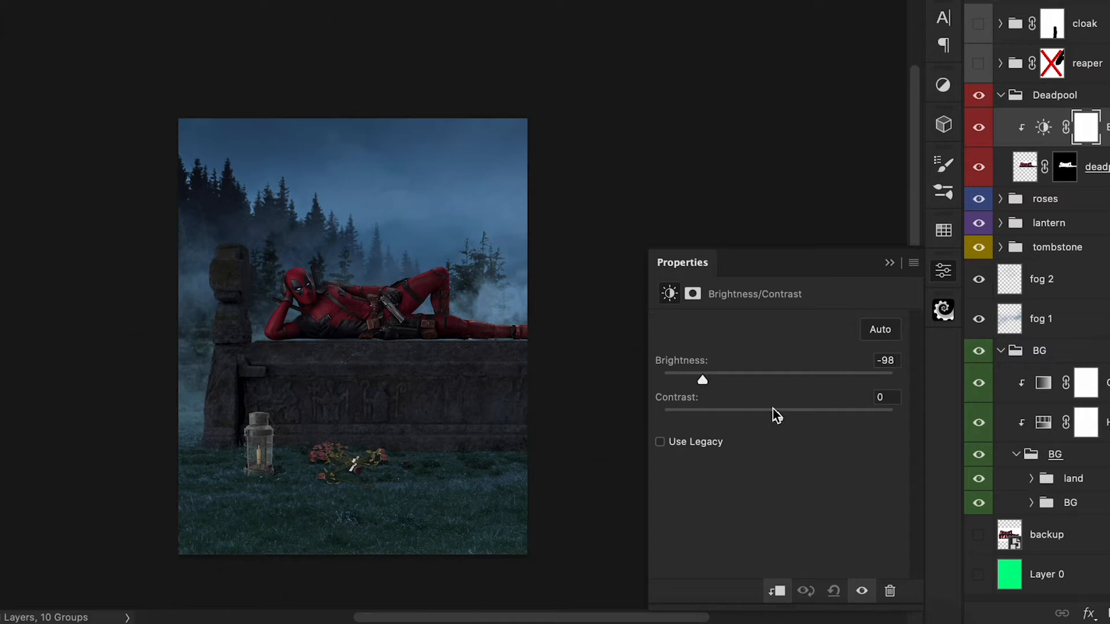
pyautogui.moveTo(779, 419); pyautogui.dragTo(683, 419)
pyautogui.click(890, 263)
# Choose the 831 px cloud brush for the fog 2 layer and a paler blue sampled from the sky as foreground colour.
pyautogui.click(95, 11)
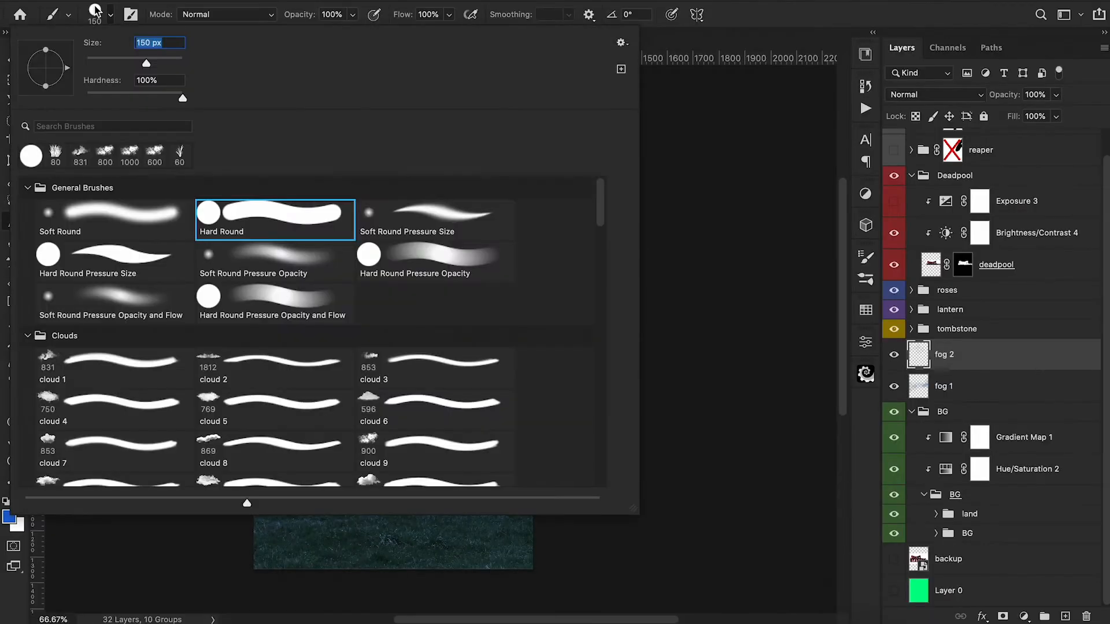
pyautogui.click(79, 153)
pyautogui.press('Return')
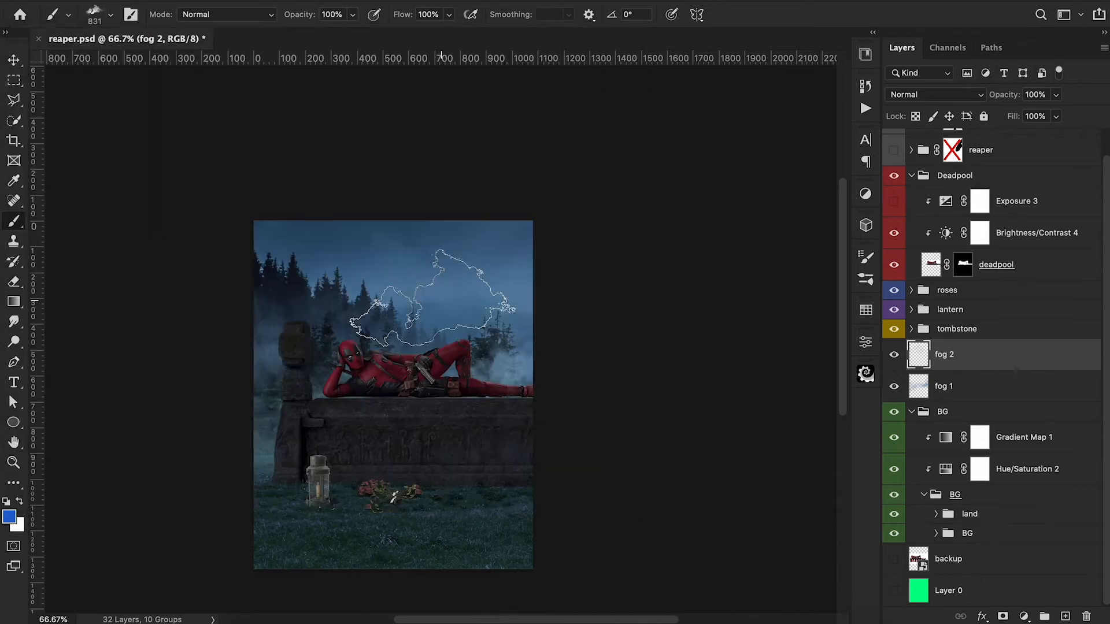
pyautogui.press('x')
pyautogui.click(9, 517)
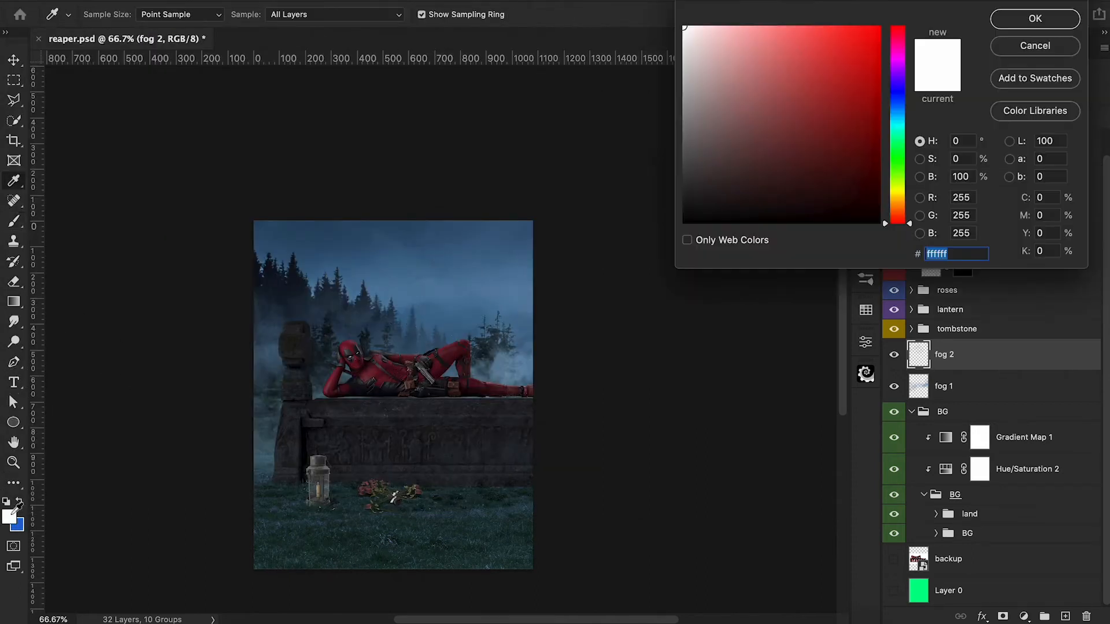
pyautogui.click(482, 269)
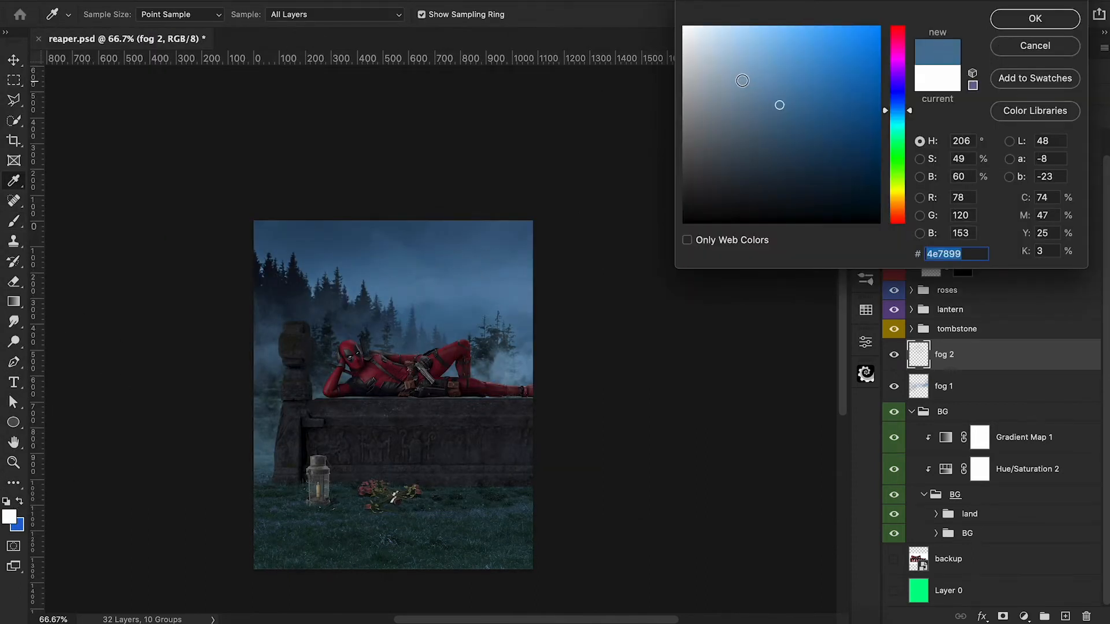
pyautogui.click(1035, 19)
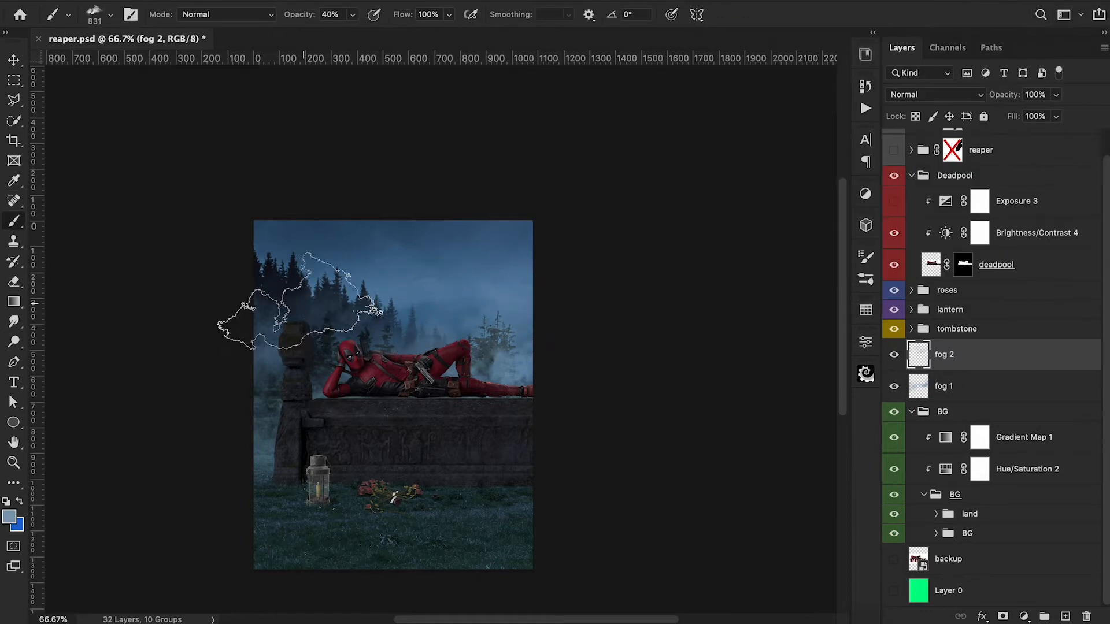
# Paint ground fog before the tomb on the layer above Deadpool with the 900 px cloud 9 brush, changing to 30% opacity and -12°.
pyautogui.click(419, 469)
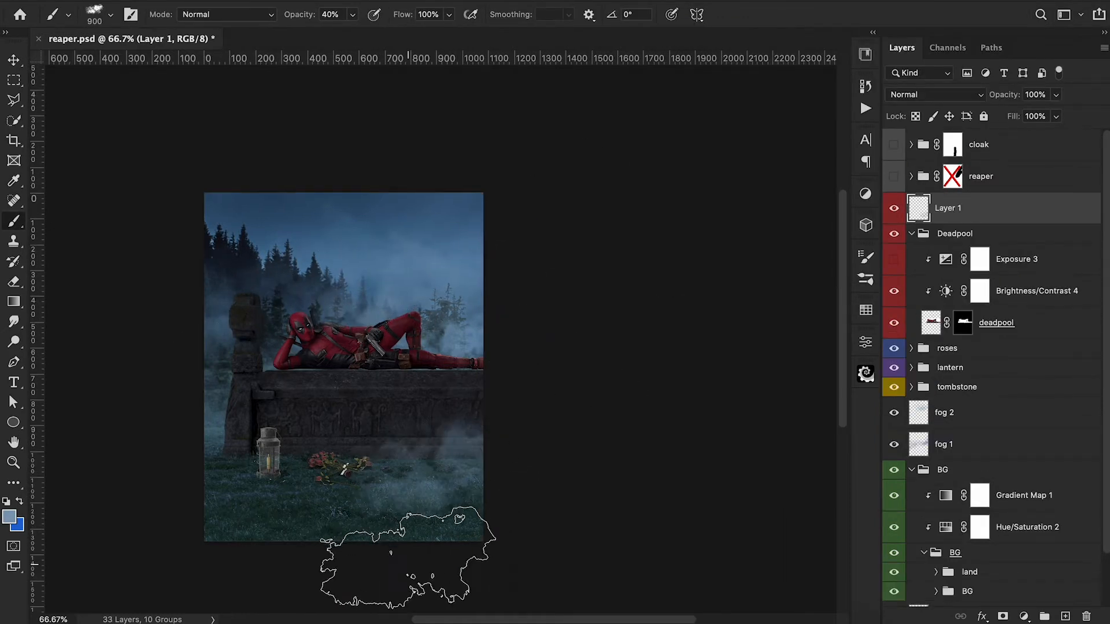
pyautogui.press('3')
pyautogui.press('Right')
pyautogui.press('Right')
pyautogui.press('Right')
pyautogui.press('Right')
pyautogui.press('Right')
pyautogui.press('Right')
pyautogui.press('Right')
pyautogui.press('Right')
pyautogui.press('Right')
pyautogui.press('Right')
pyautogui.press('Right')
pyautogui.press('Right')
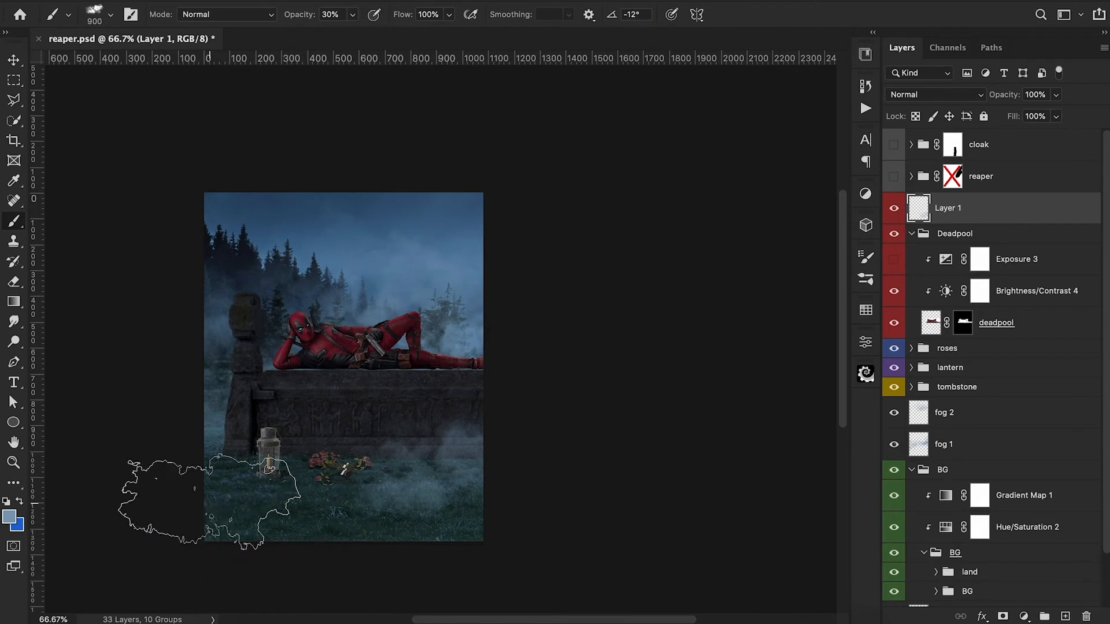
# Switch to the cloud 1 brush at 831 px and 20% opacity for fainter fog on Layer 1.
pyautogui.moveTo(343, 621)
pyautogui.rightClick(269, 355)
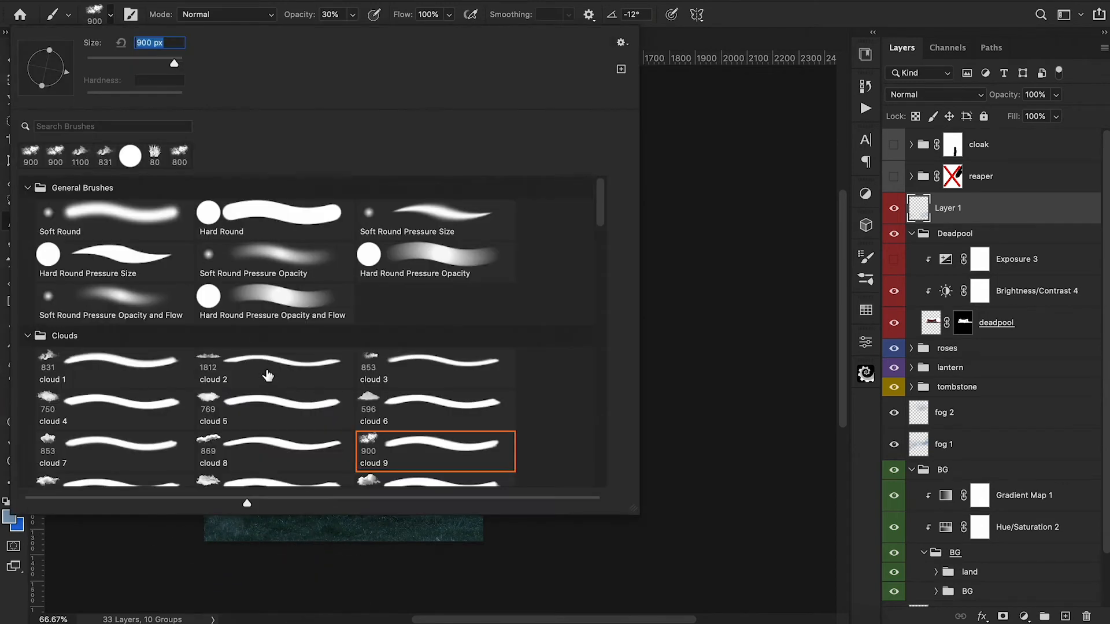
pyautogui.click(108, 362)
pyautogui.press('Return')
pyautogui.press('2')
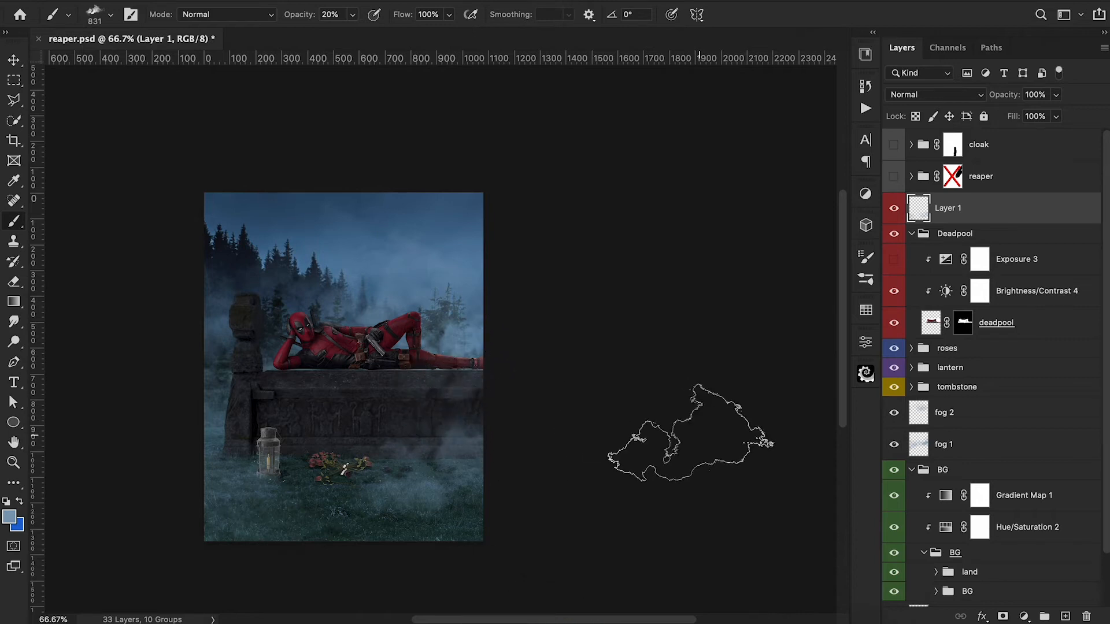
# Lower the cloud brush opacity to 10% for fainter fog and show the reaper group.
pyautogui.press('1')
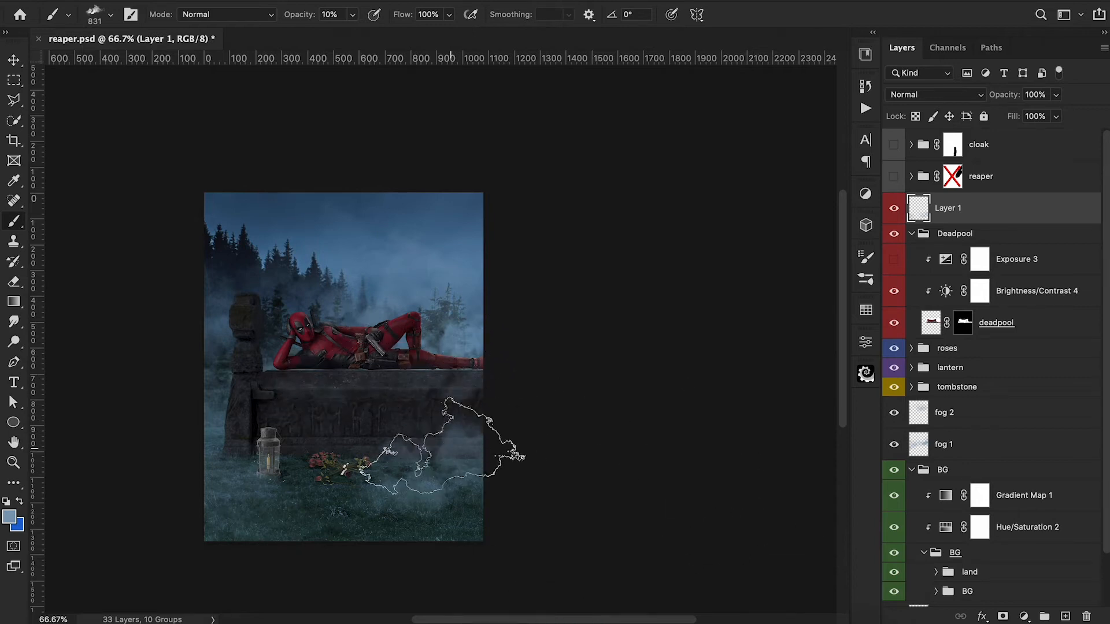
pyautogui.click(894, 177)
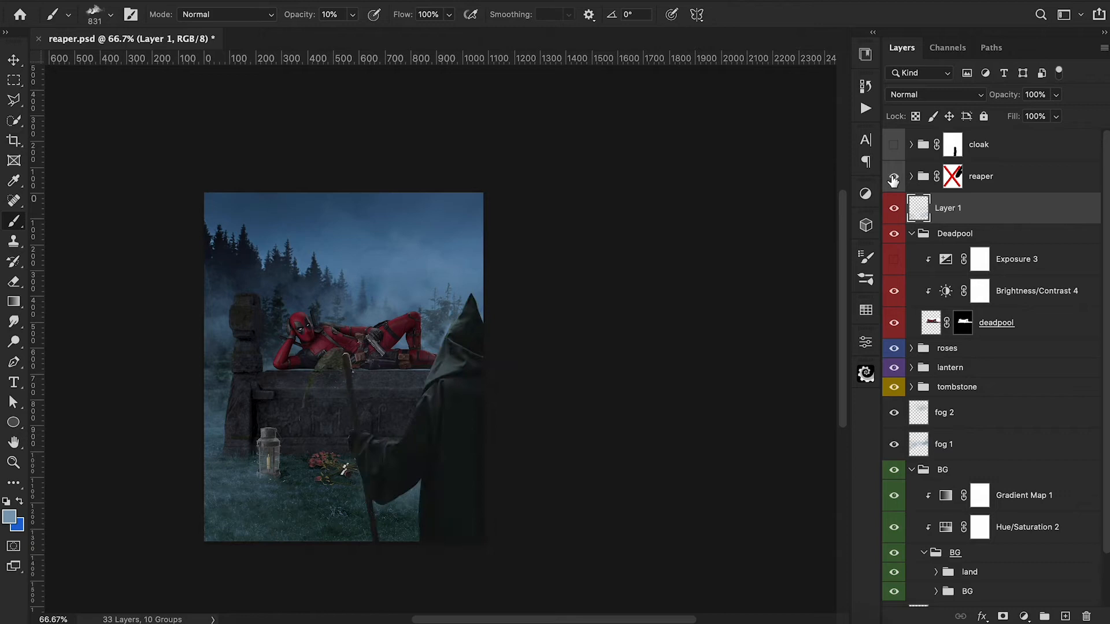
# Set up a Soft Round brush at 600 px and 20% opacity for Layer 1 above the BG group.
pyautogui.rightClick(778, 188)
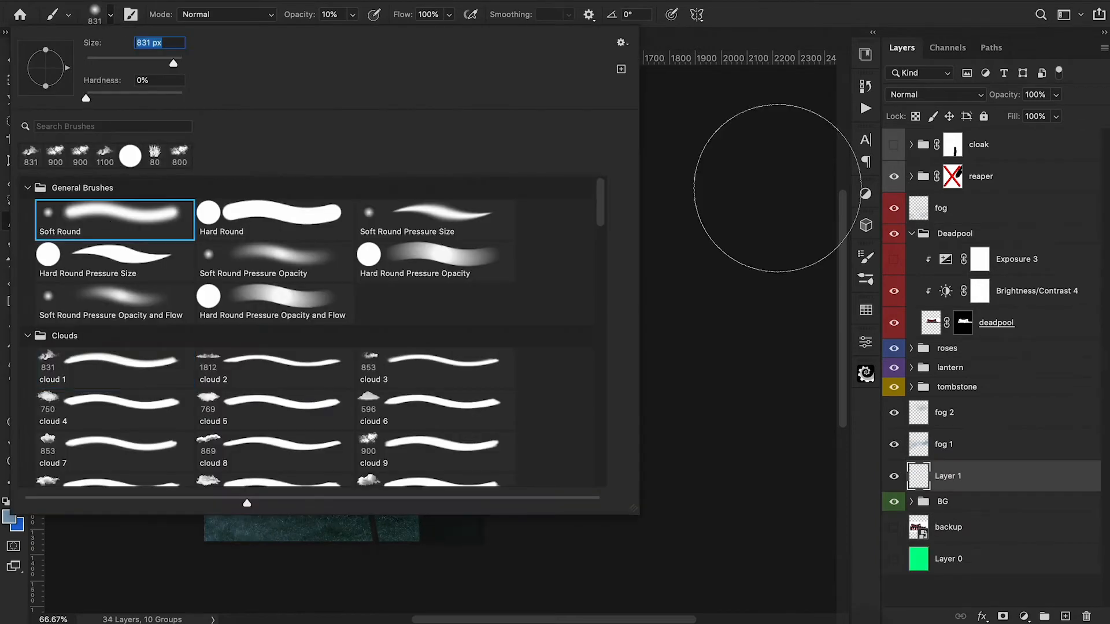
pyautogui.press('Return')
pyautogui.press('[')
pyautogui.press('[')
pyautogui.press('[')
pyautogui.press('2')
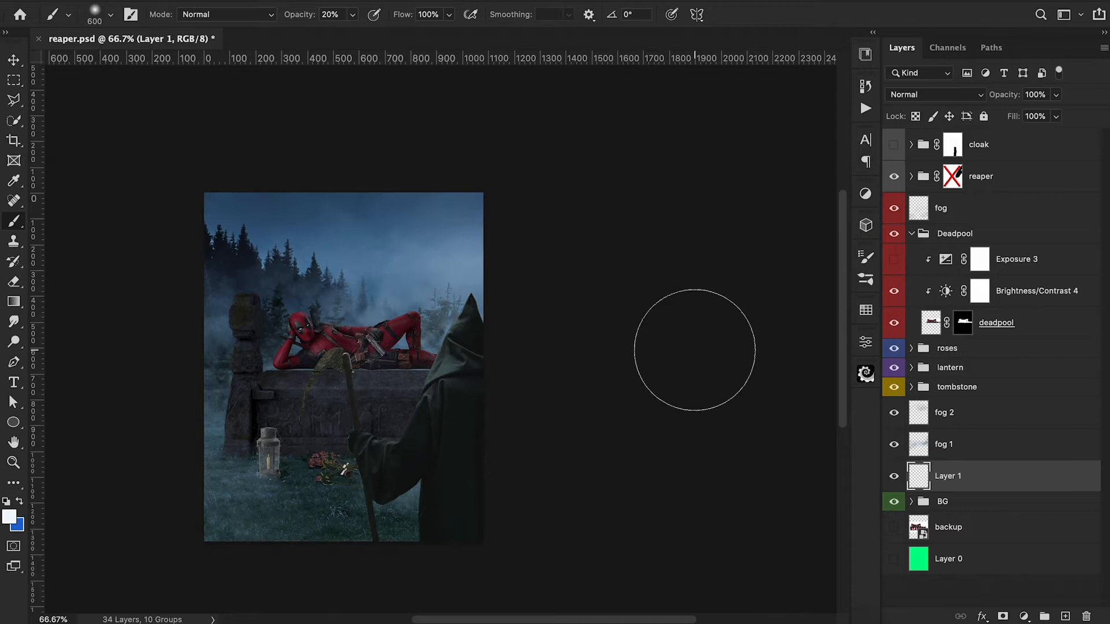
# Darken the background with a clipped Levels adjustment above Gradient Map 1, with shadow input 11 and midtone 0.90.
pyautogui.click(1024, 616)
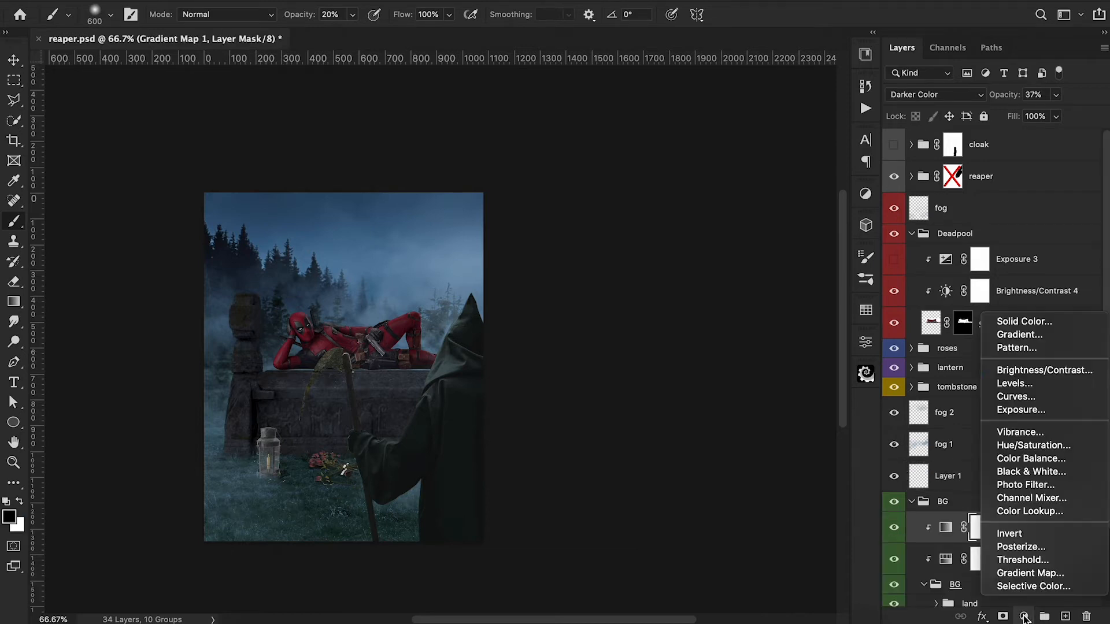
pyautogui.click(1015, 384)
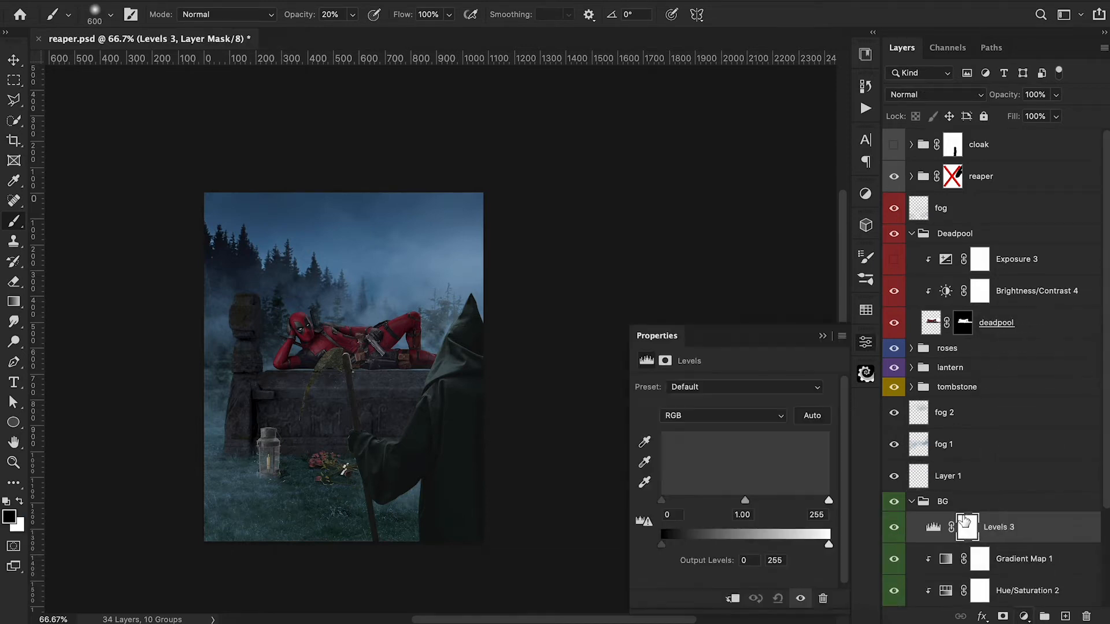
pyautogui.keyDown('alt'); pyautogui.click(937, 549); pyautogui.keyUp('alt')
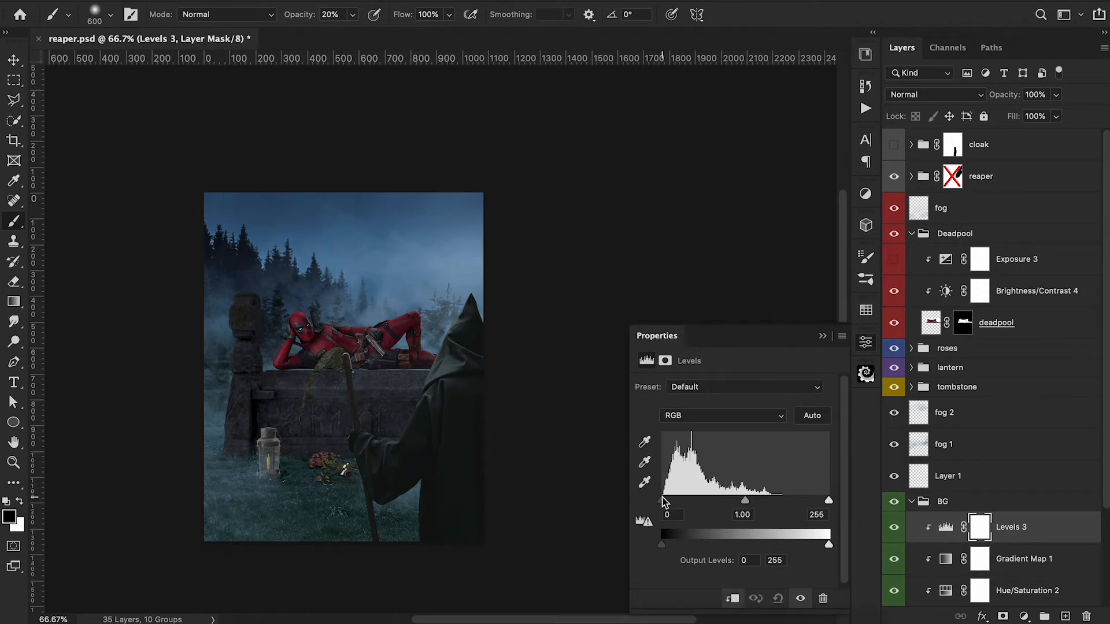
pyautogui.moveTo(664, 503); pyautogui.dragTo(669, 504)
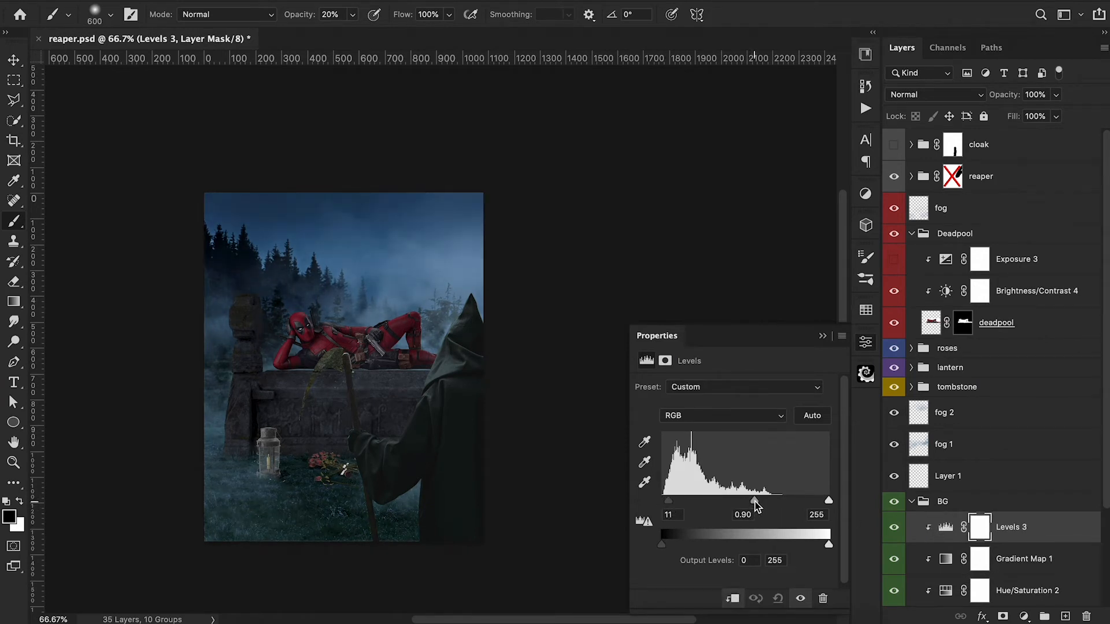
pyautogui.click(822, 336)
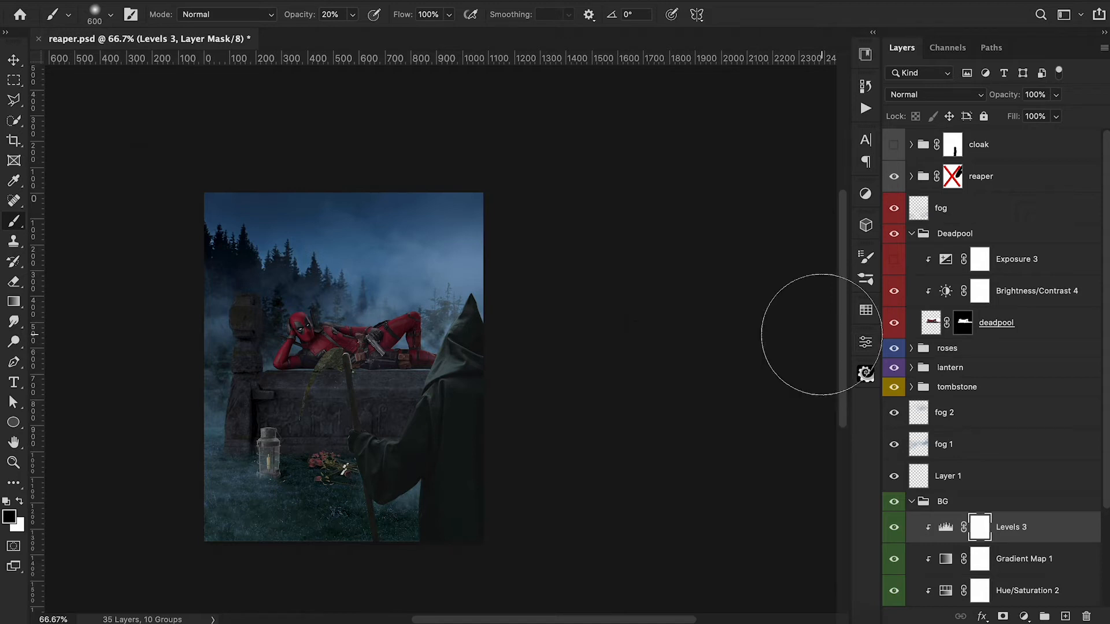
# Add a Color Lookup adjustment above Levels 3, trying FoggyNight.3DL and other looks before choosing FuturisticBleak.3DL.
pyautogui.click(1024, 616)
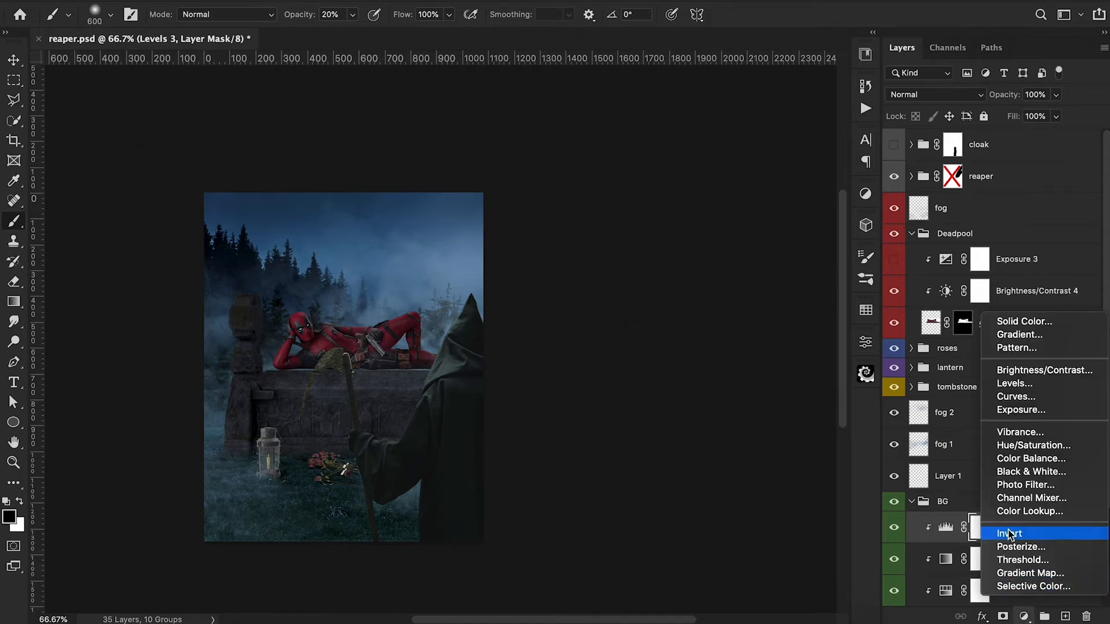
pyautogui.click(1009, 511)
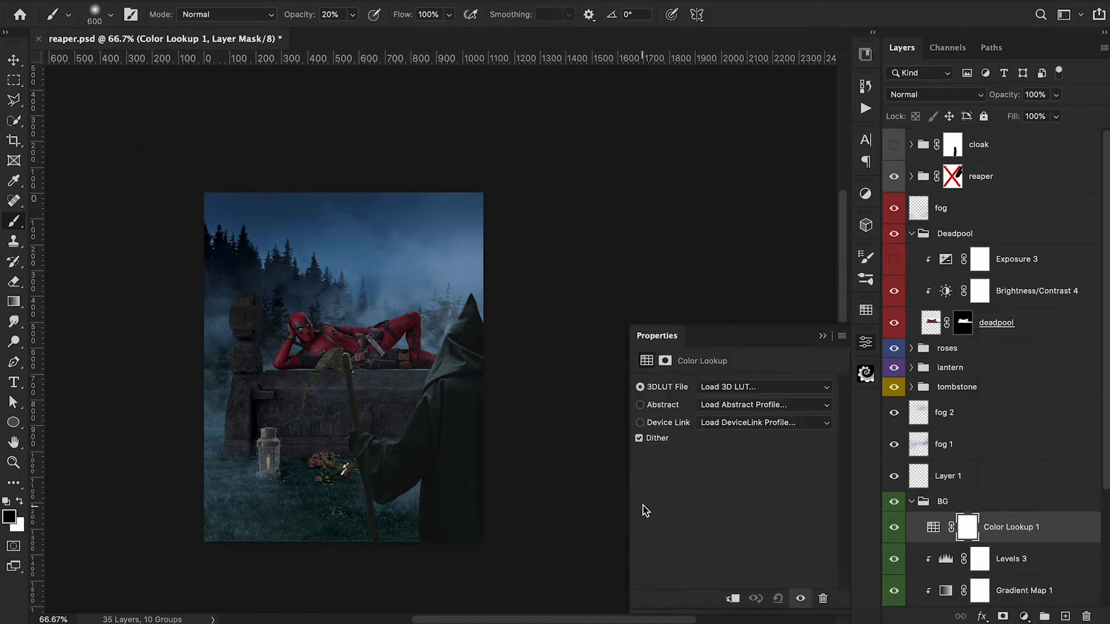
pyautogui.click(733, 387)
pyautogui.click(731, 569)
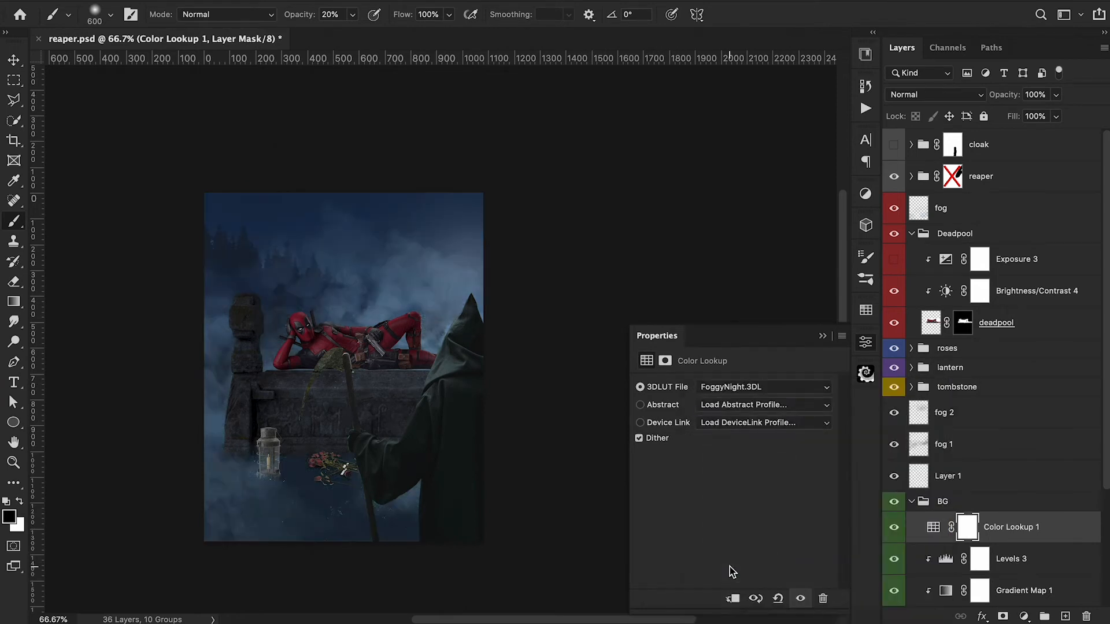
pyautogui.click(720, 422)
pyautogui.click(717, 388)
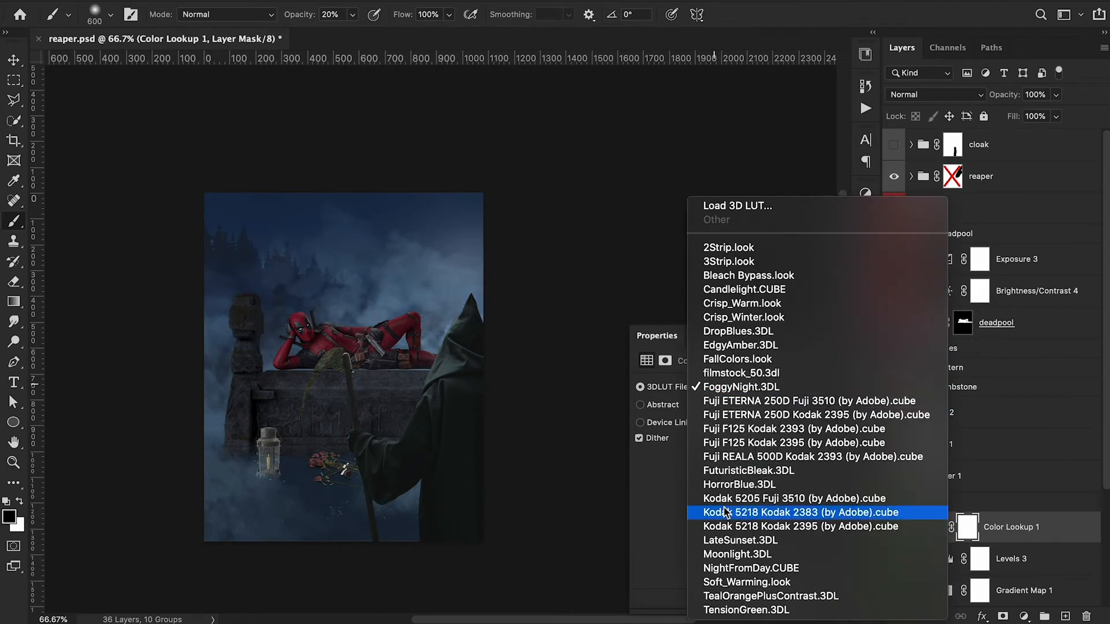
pyautogui.click(720, 610)
pyautogui.click(720, 388)
pyautogui.click(746, 252)
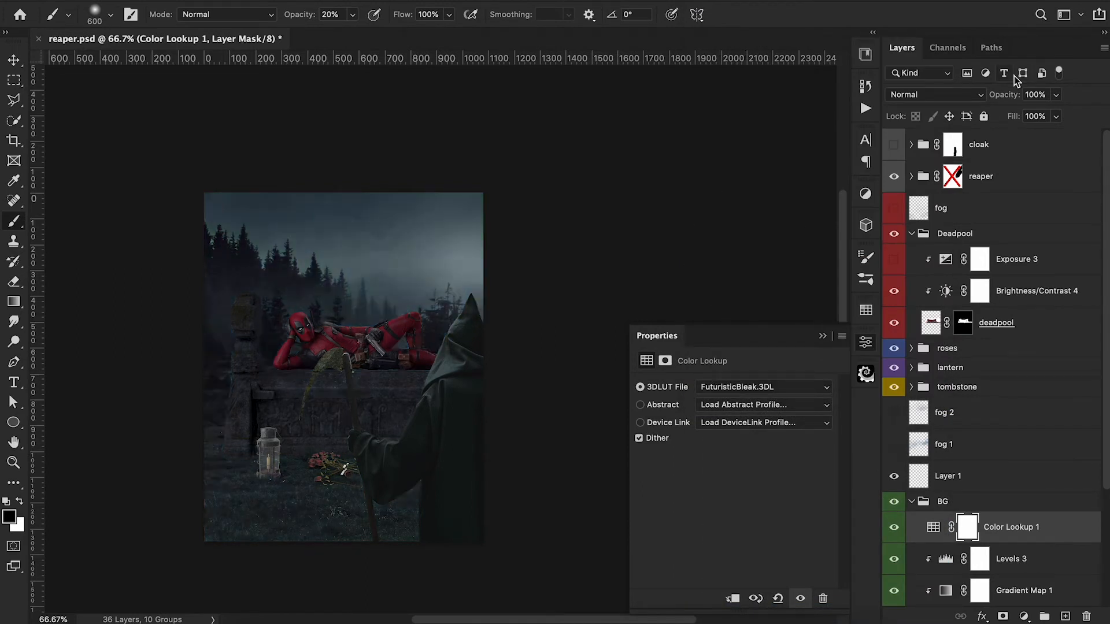
pyautogui.moveTo(1005, 95); pyautogui.dragTo(990, 104)
# Hide the Color Lookup, add a Hue/Saturation adjustment above Levels 3 with saturation -45, and compare the image with and without it.
pyautogui.click(822, 336)
pyautogui.scroll(-3, 921, 463)
pyautogui.click(895, 431)
pyautogui.click(1017, 463)
pyautogui.click(1025, 616)
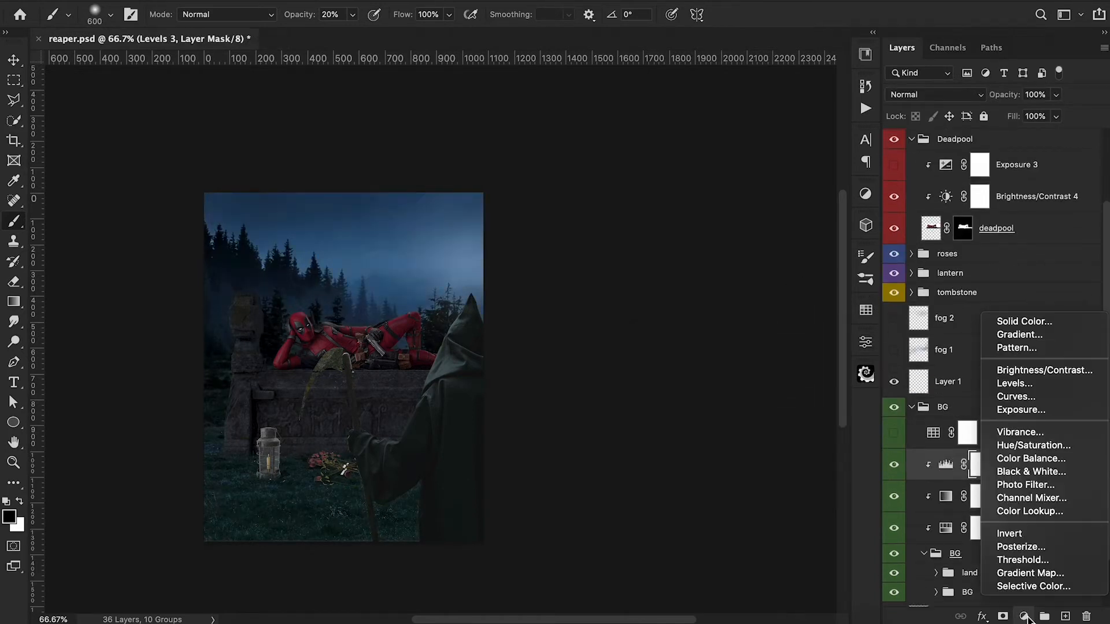
pyautogui.click(1034, 445)
pyautogui.moveTo(734, 473); pyautogui.dragTo(692, 480)
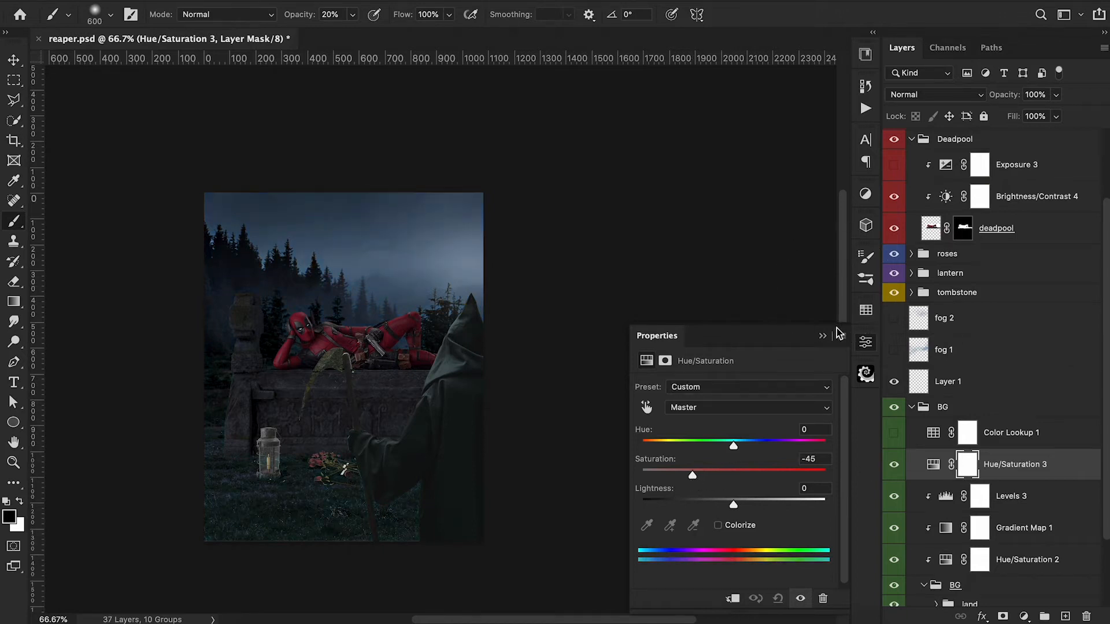
pyautogui.click(866, 373)
pyautogui.click(895, 465)
pyautogui.click(896, 466)
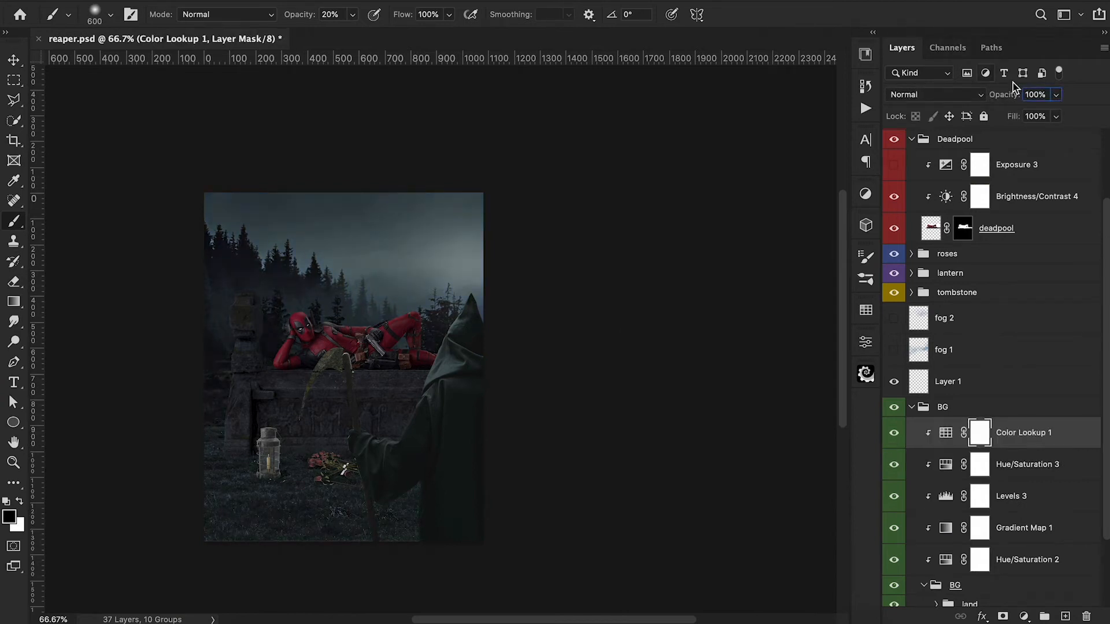
# Reduce the Color Lookup 1 opacity to 84%, show the fog 1 and fog 2 layers, and check Layer 1's effect.
pyautogui.moveTo(1011, 97); pyautogui.dragTo(999, 101)
pyautogui.moveTo(895, 354); pyautogui.dragTo(894, 320)
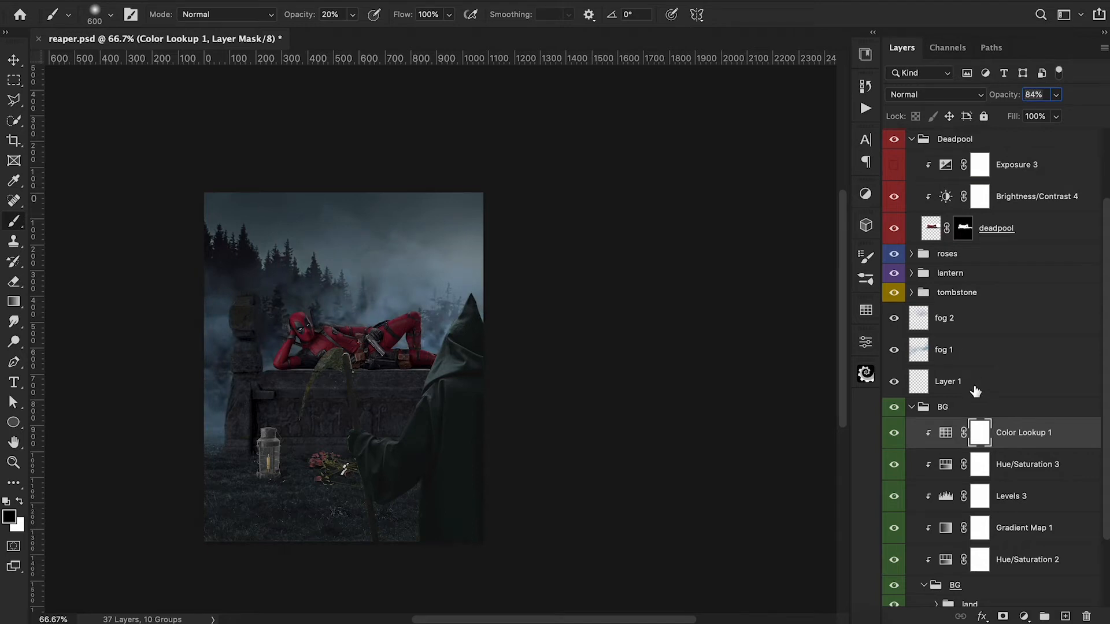
pyautogui.click(894, 382)
pyautogui.click(893, 382)
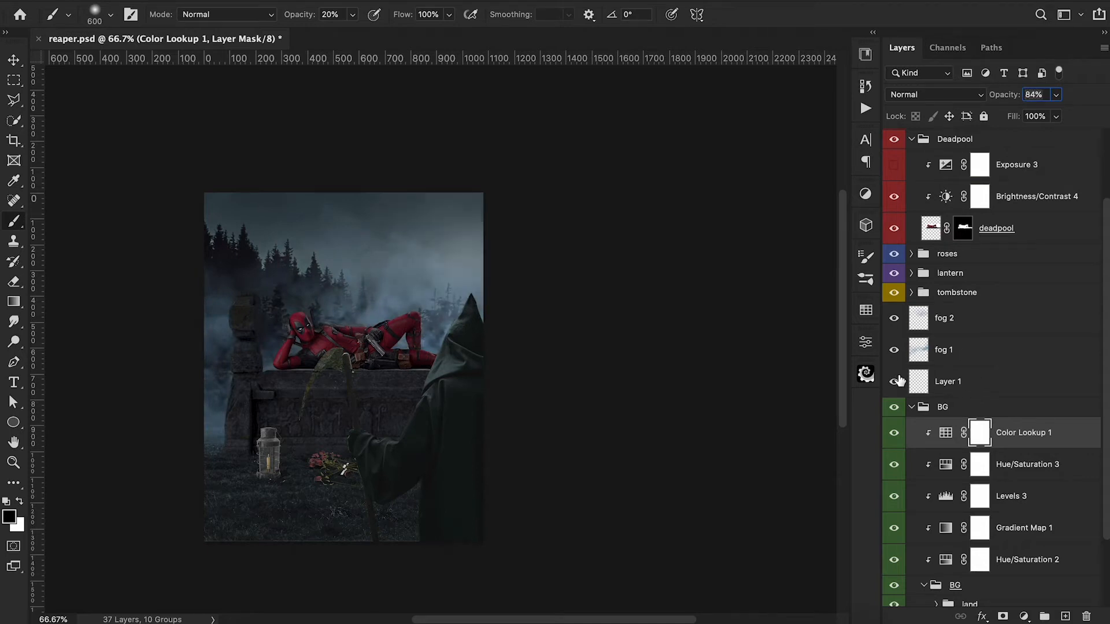
# Group Layer 1, fog 1 and fog 2 as "BG effects" and give the group a green colour label.
pyautogui.click(962, 386)
pyautogui.keyDown('shift'); pyautogui.click(970, 318); pyautogui.keyUp('shift')
pyautogui.press('super+g')
pyautogui.doubleClick(951, 312)
pyautogui.write('BG e')
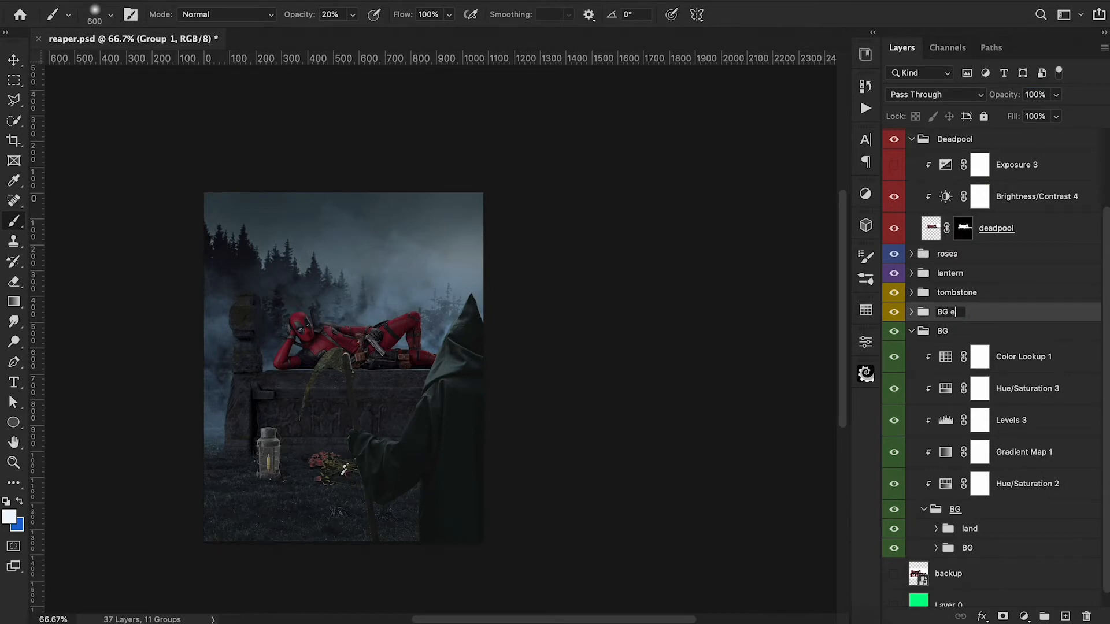
pyautogui.write('ffects')
pyautogui.press('Return')
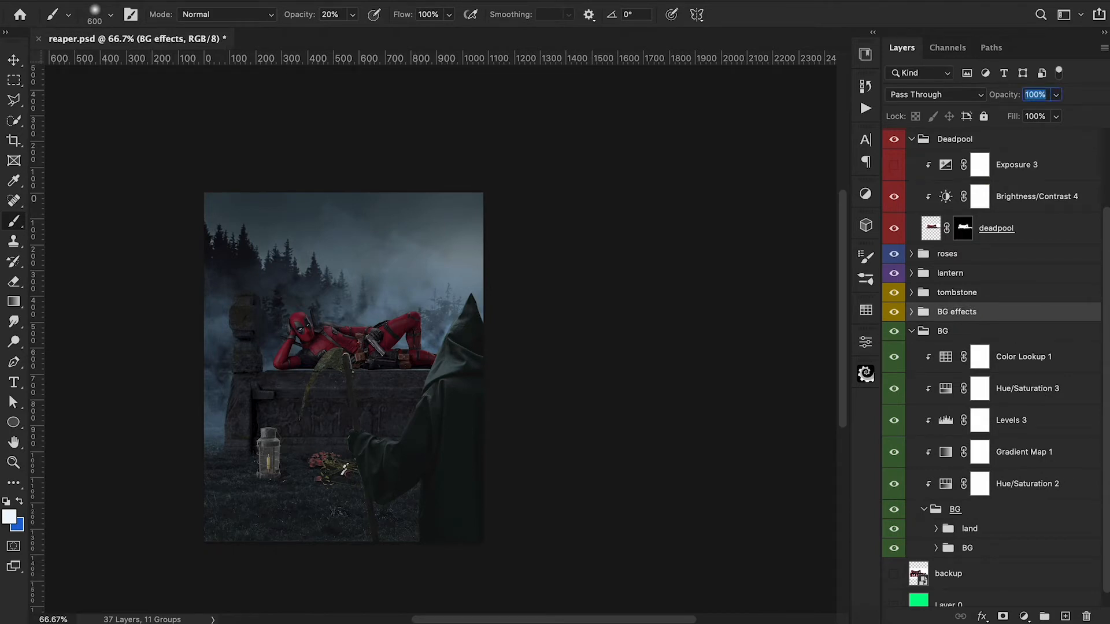
pyautogui.rightClick(896, 317)
pyautogui.click(931, 415)
# Desaturate the BG effects group with a clipped Hue/Saturation adjustment at saturation -78.
pyautogui.click(1024, 617)
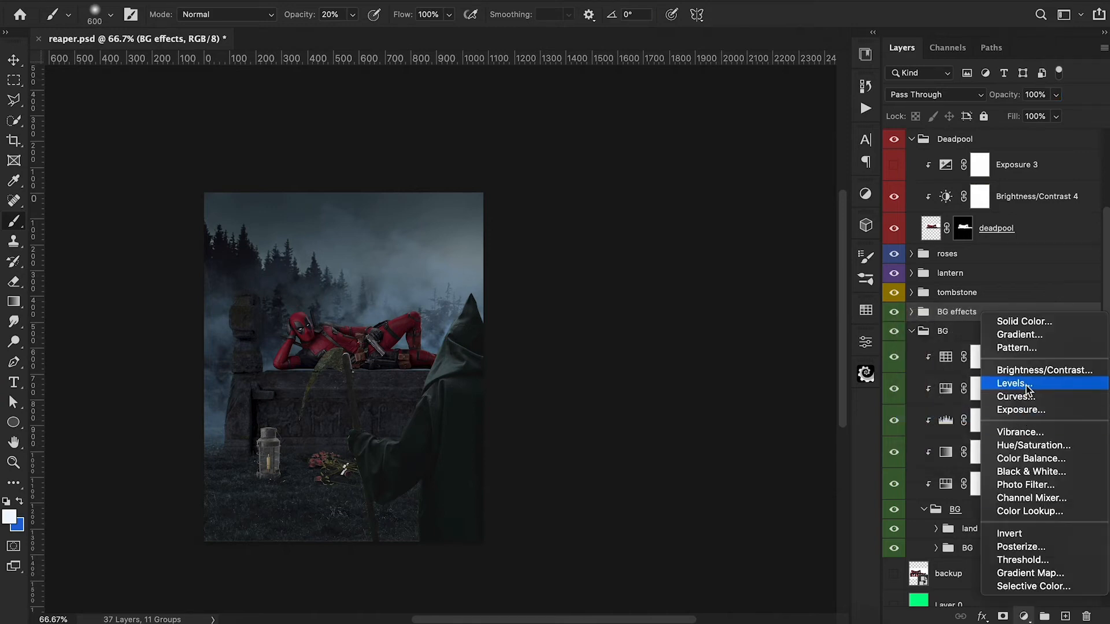
pyautogui.click(1034, 445)
pyautogui.keyDown('alt'); pyautogui.click(916, 331); pyautogui.keyUp('alt')
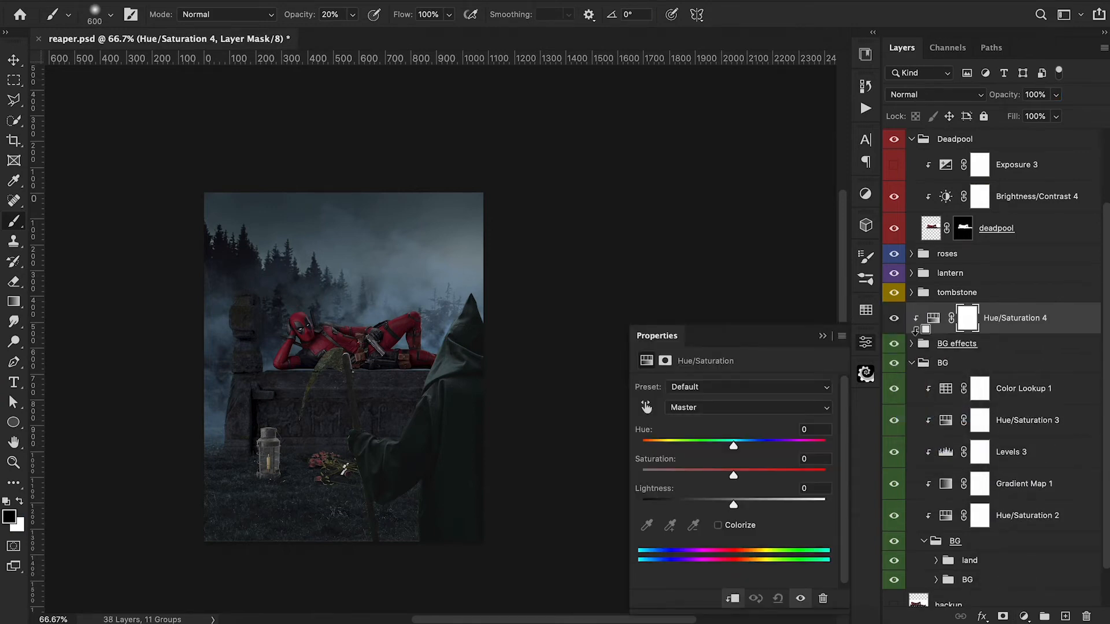
pyautogui.moveTo(733, 476); pyautogui.dragTo(661, 478)
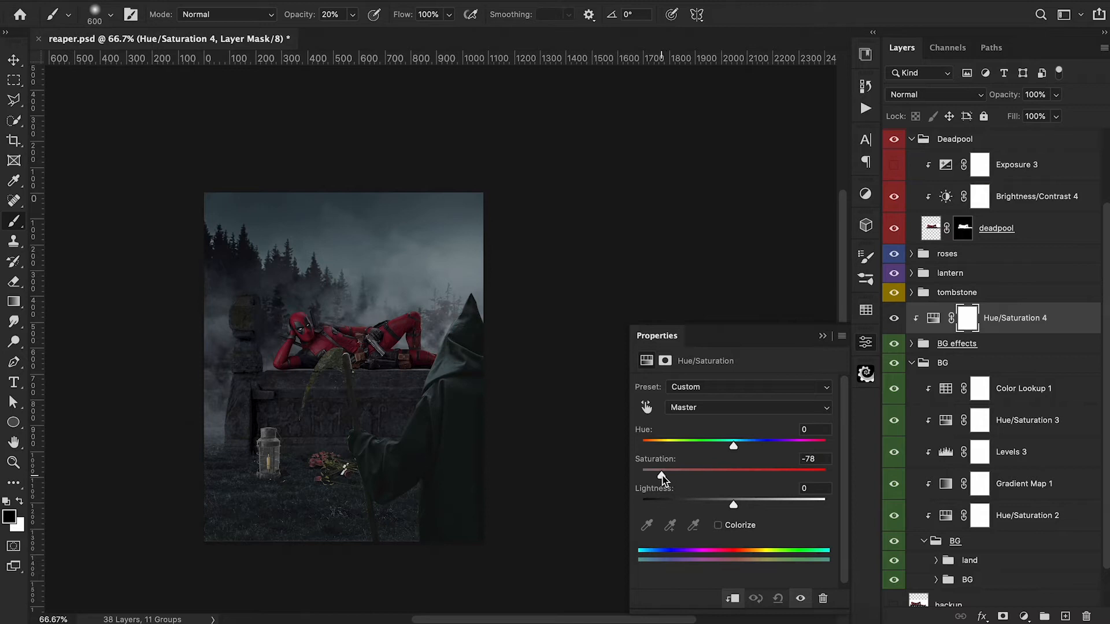
pyautogui.click(824, 337)
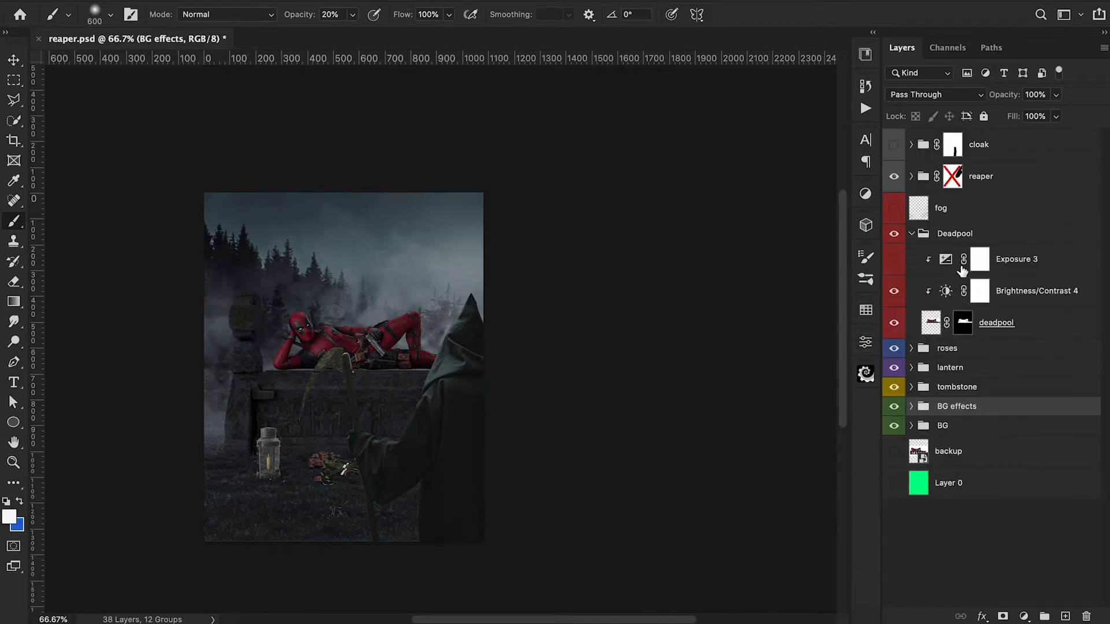
# Desaturate the fog layer above Deadpool with a clipped Hue/Saturation adjustment at saturation -63.
pyautogui.click(957, 214)
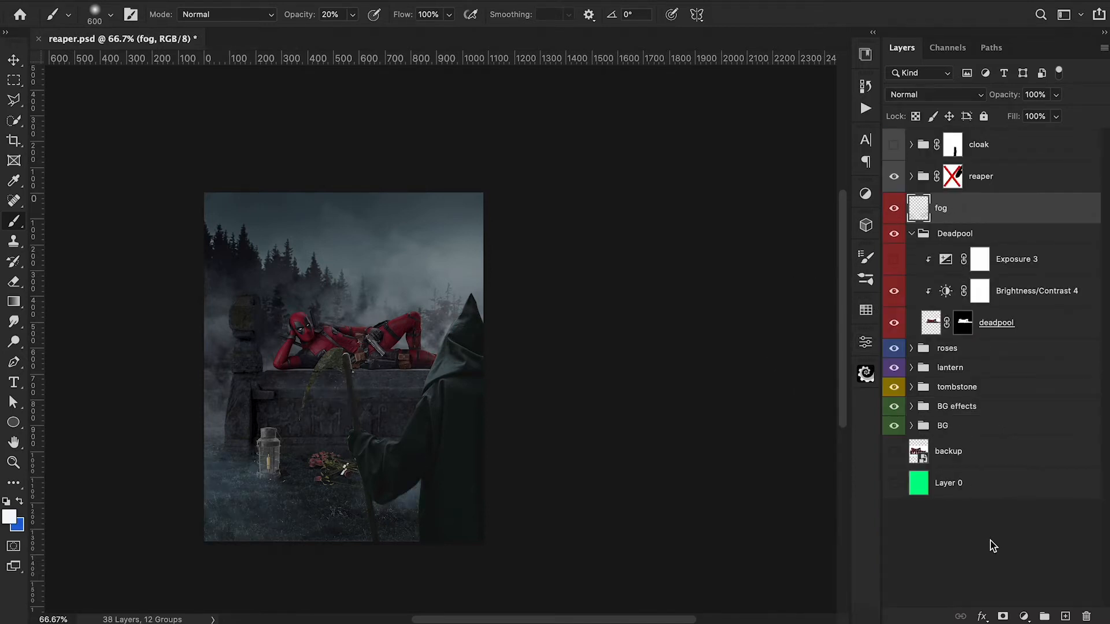
pyautogui.click(1024, 616)
pyautogui.click(1021, 446)
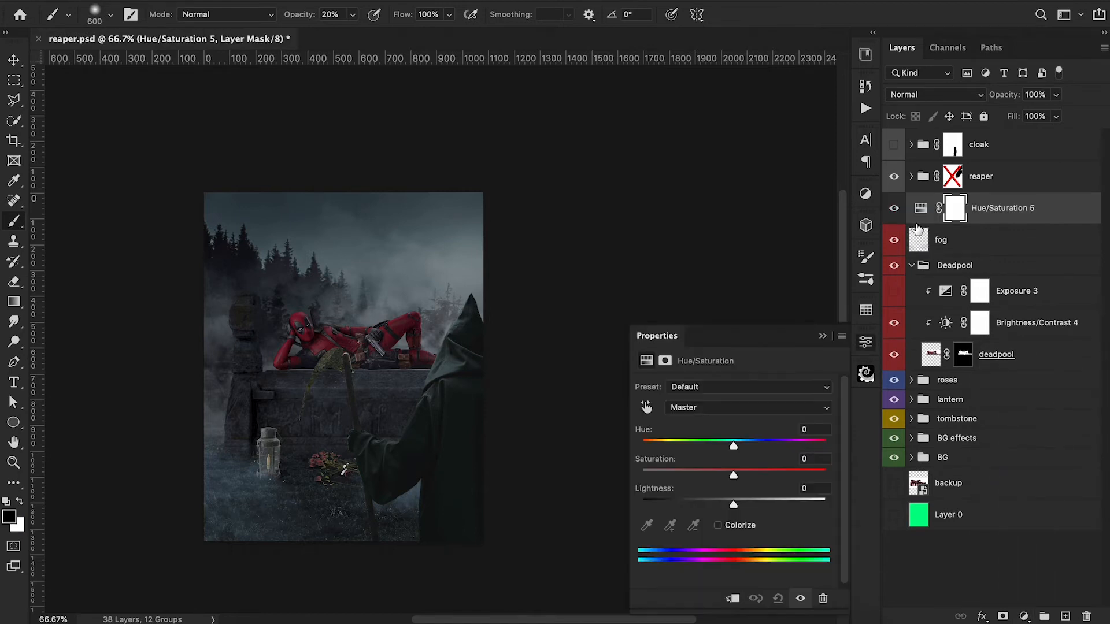
pyautogui.keyDown('alt'); pyautogui.click(920, 224); pyautogui.keyUp('alt')
pyautogui.moveTo(727, 473); pyautogui.dragTo(678, 469)
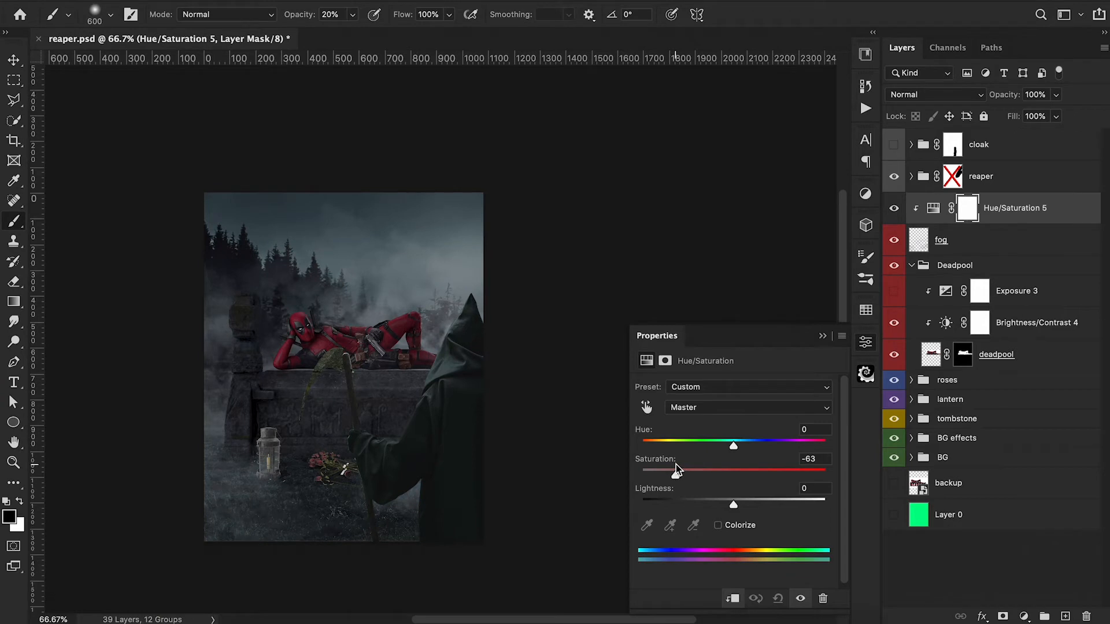
pyautogui.click(822, 336)
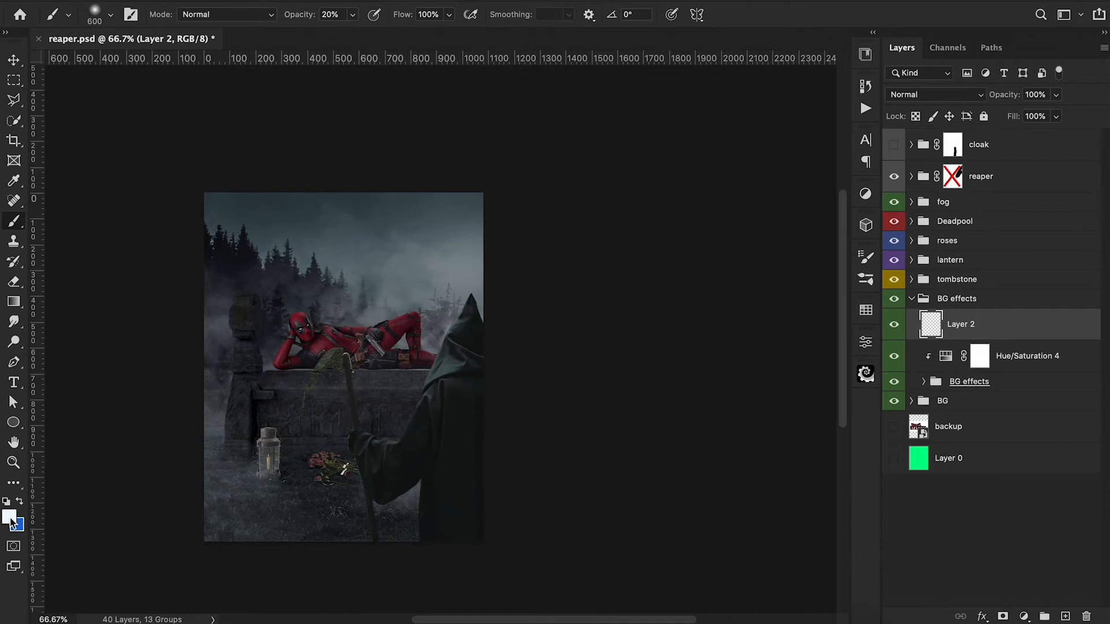
# Pick a near-white foreground colour for painting on Layer 2 in the BG effects group.
pyautogui.click(10, 520)
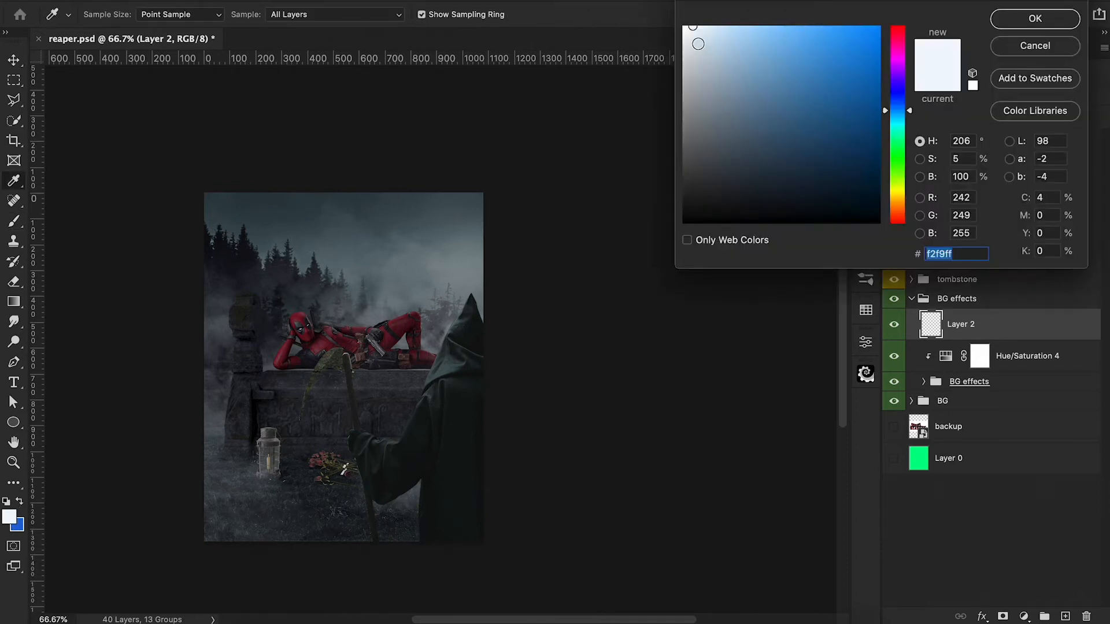
pyautogui.moveTo(691, 38); pyautogui.dragTo(691, 19)
pyautogui.click(1035, 19)
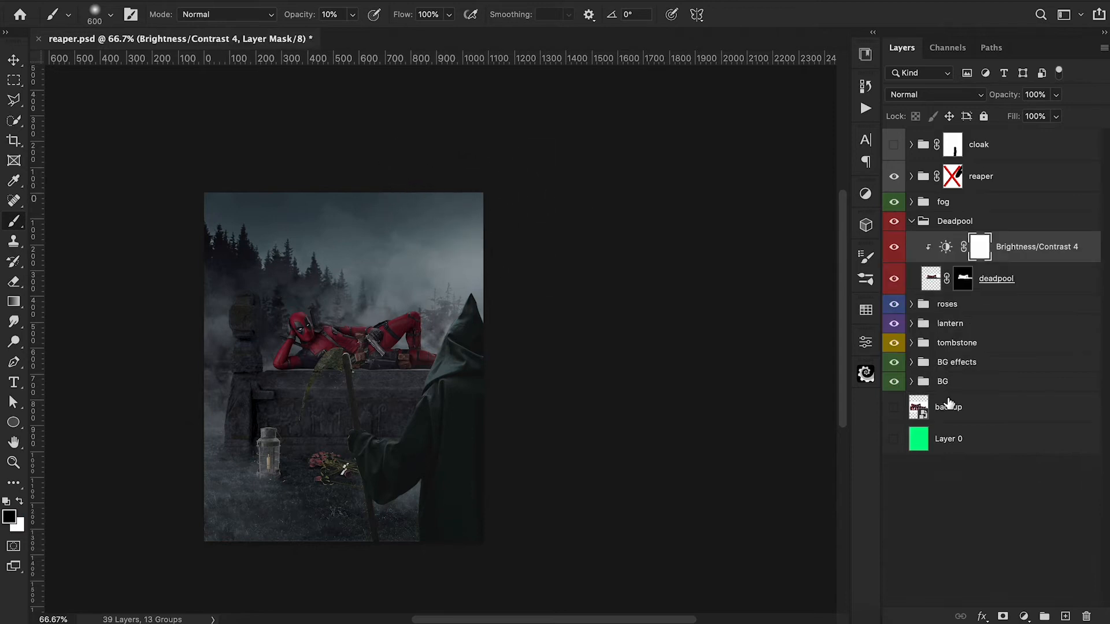
# Add a clipped Levels adjustment above Deadpool's Brightness/Contrast with the white output level at 89, and invert its mask to black.
pyautogui.click(1024, 617)
pyautogui.click(1018, 383)
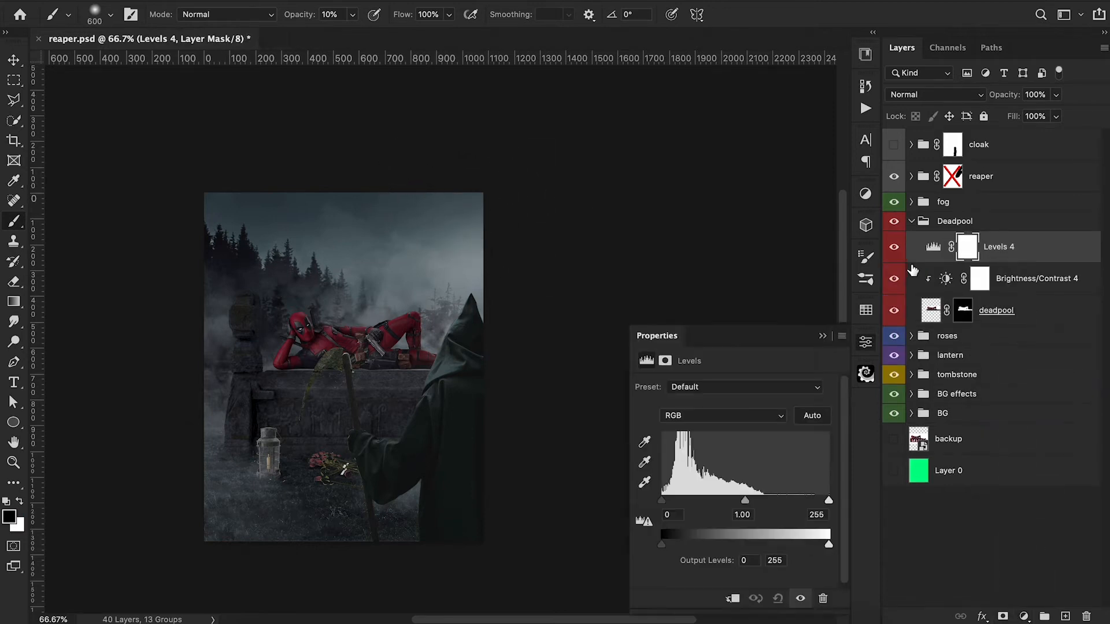
pyautogui.keyDown('alt'); pyautogui.click(917, 263); pyautogui.keyUp('alt')
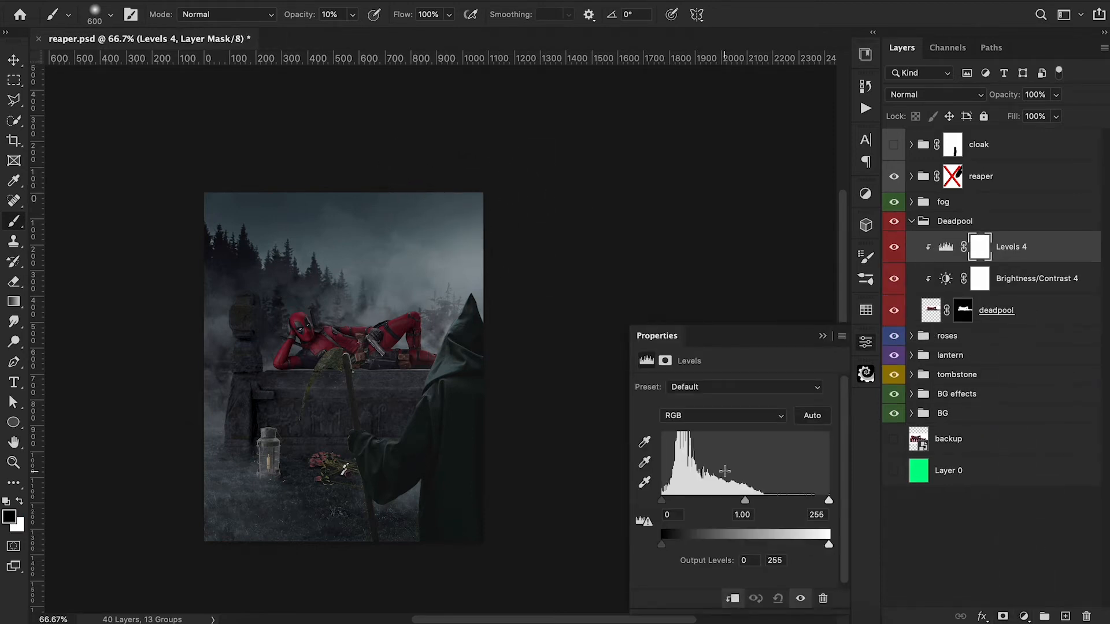
pyautogui.click(829, 544)
pyautogui.moveTo(823, 548); pyautogui.dragTo(721, 548)
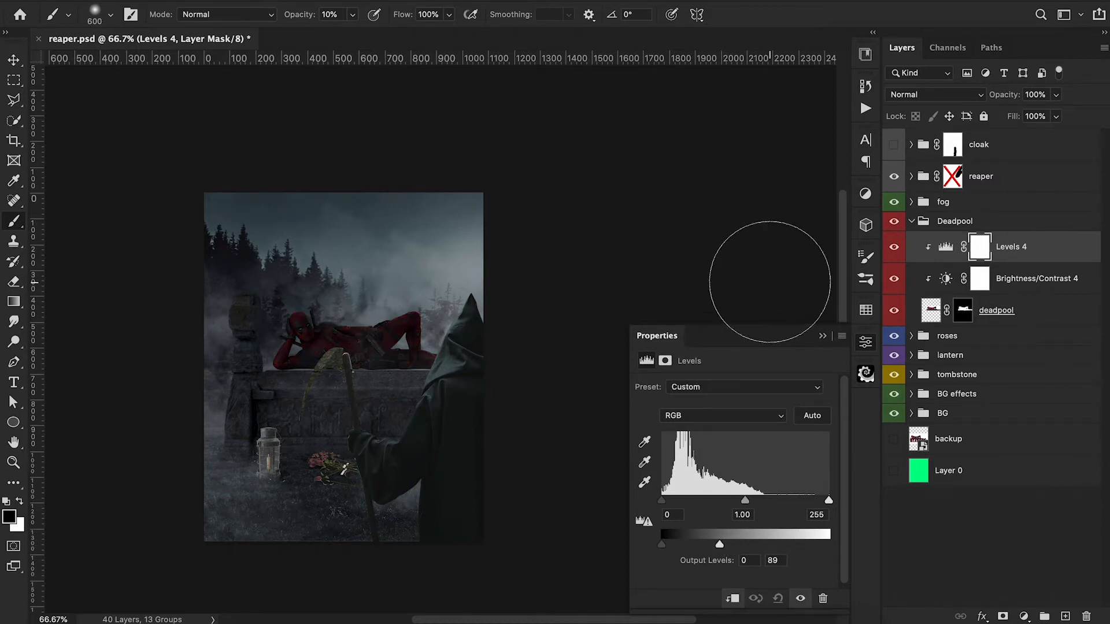
pyautogui.click(822, 336)
pyautogui.hotkey('ctrl', 'i')
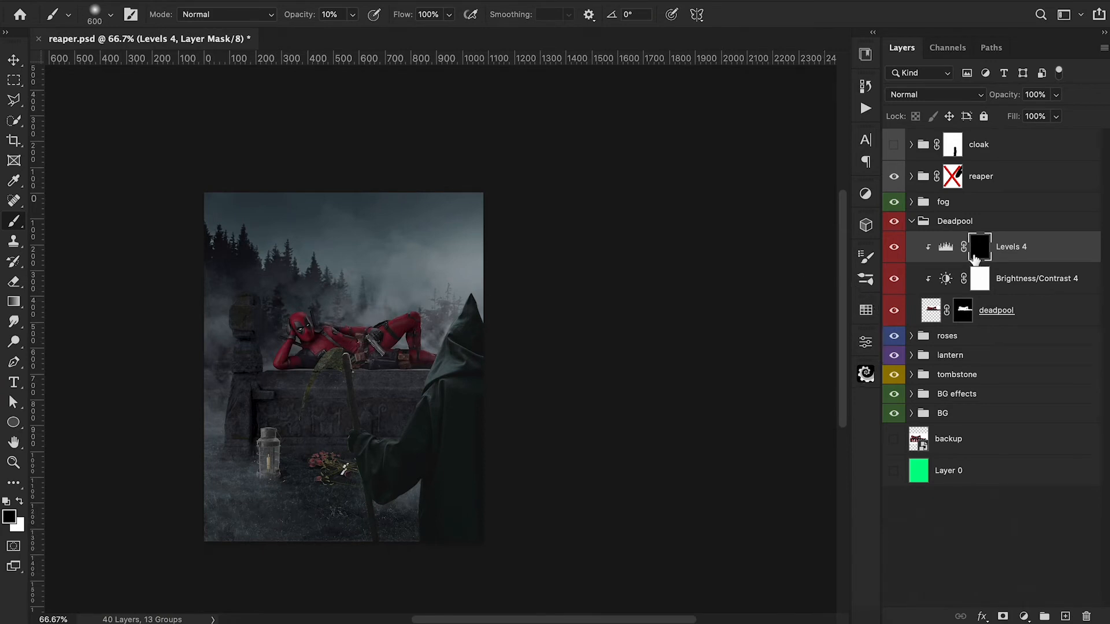
# Rename the Levels adjustment with the black mask in the Deadpool group as S.
pyautogui.doubleClick(1015, 254)
pyautogui.write('S')
pyautogui.press('Return')
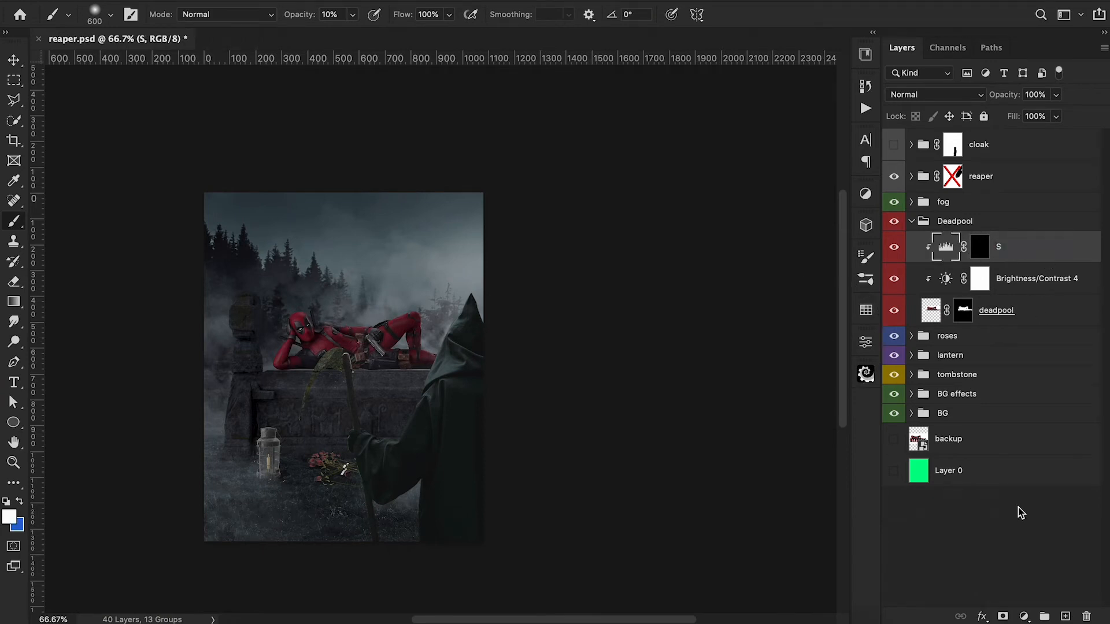
# Add a clipped Levels adjustment above S in the Deadpool group with the white input level at 208.
pyautogui.click(1023, 618)
pyautogui.click(1013, 380)
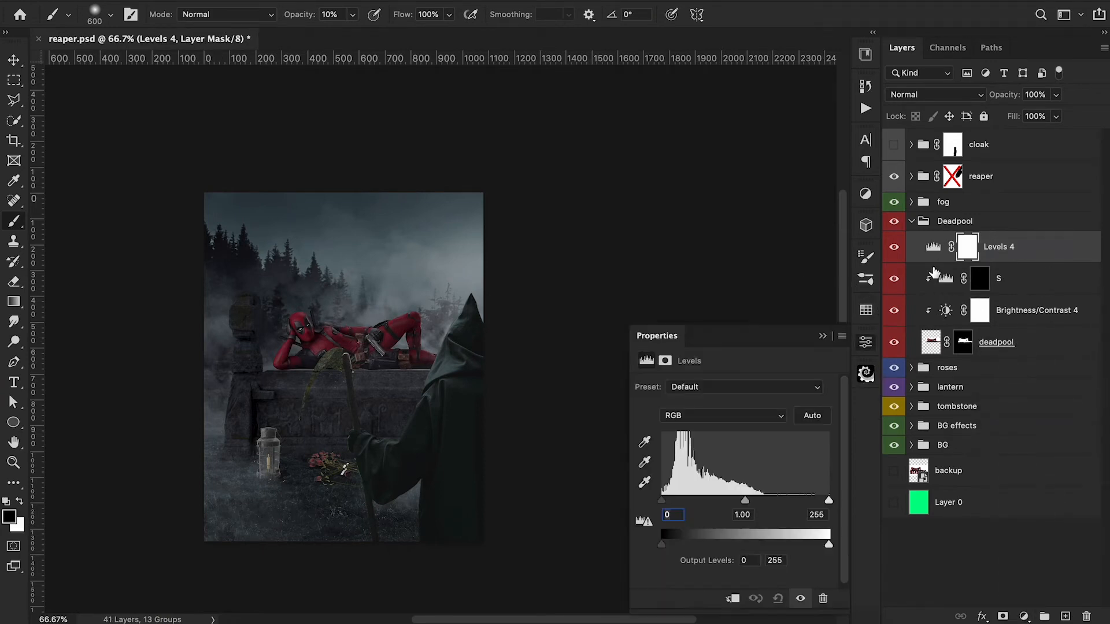
pyautogui.keyDown('alt'); pyautogui.click(934, 261); pyautogui.keyUp('alt')
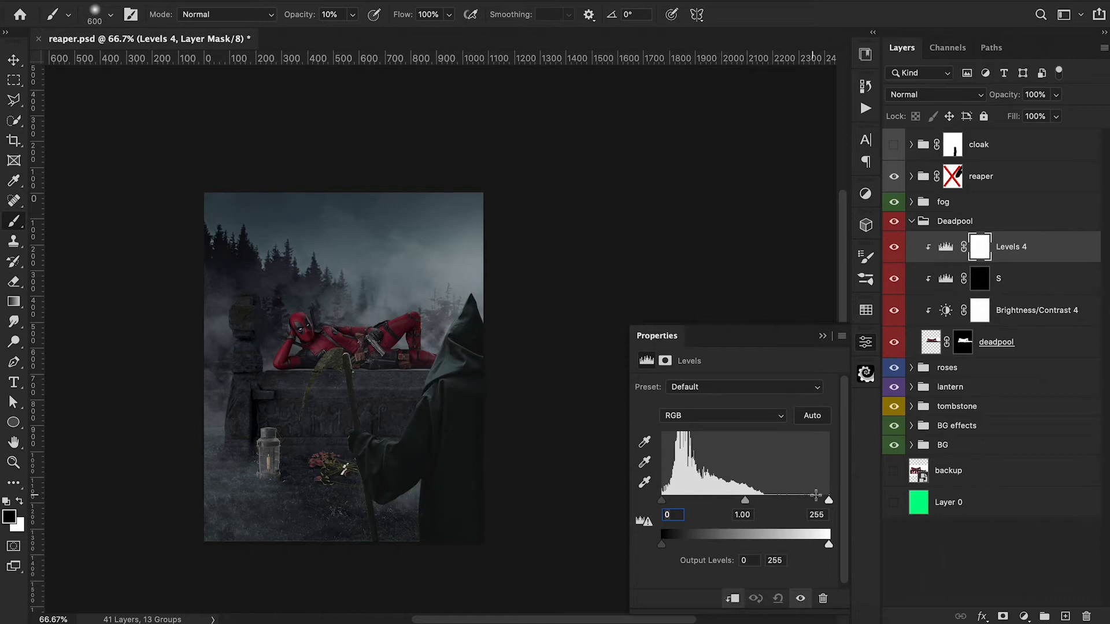
pyautogui.moveTo(828, 502); pyautogui.dragTo(801, 501)
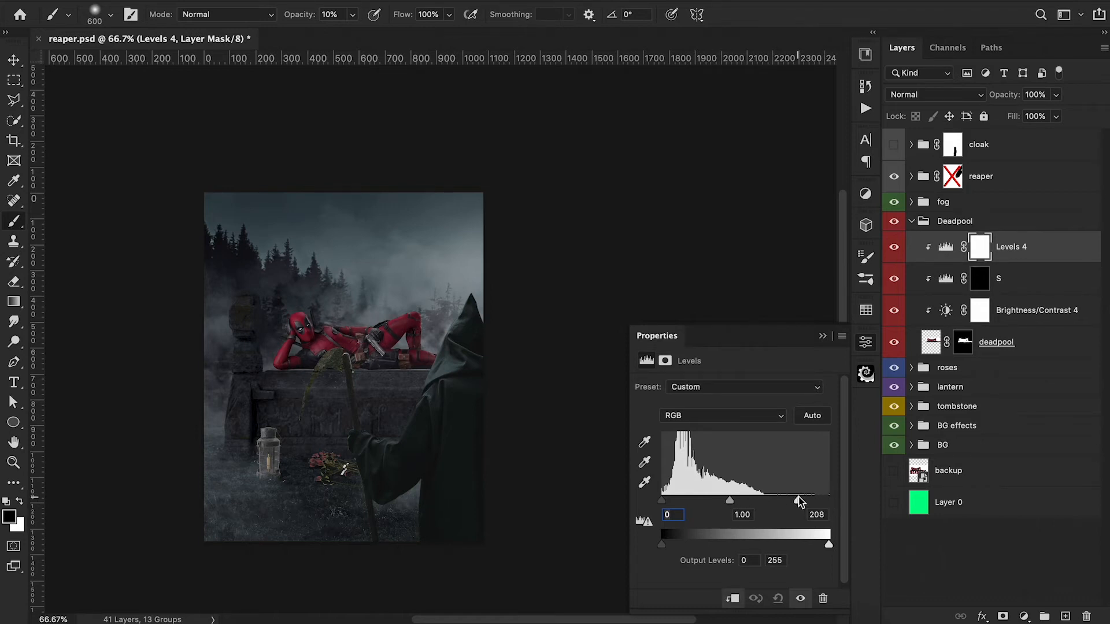
pyautogui.click(860, 334)
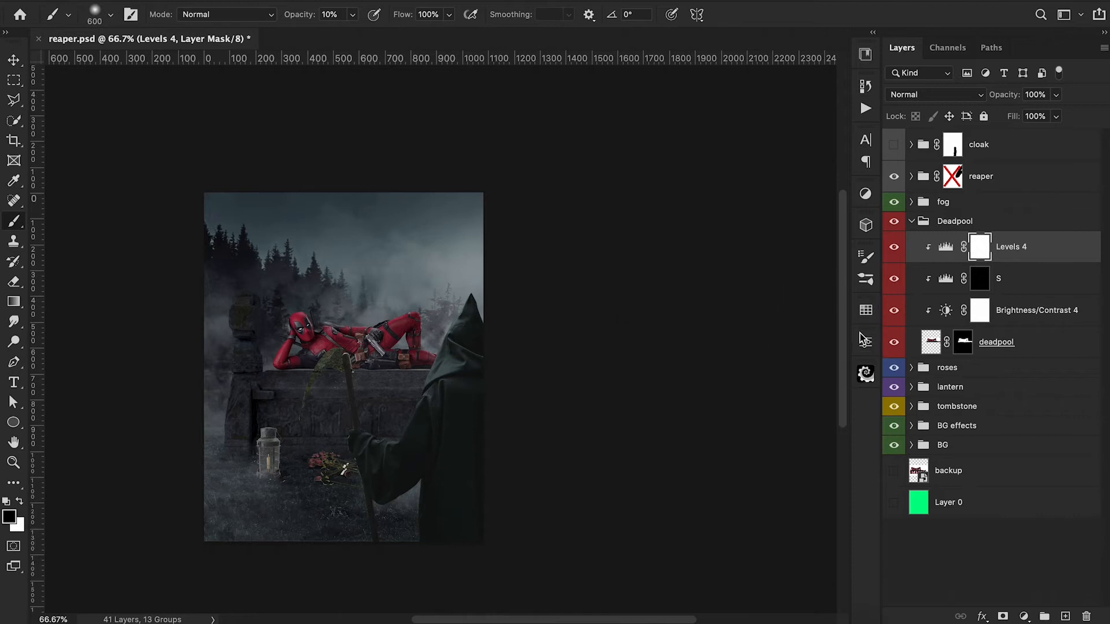
# Invert the new Levels adjustment's mask to black and rename the layer as H.
pyautogui.hotkey('ctrl', 'i')
pyautogui.doubleClick(995, 248)
pyautogui.write('H')
pyautogui.press('Return')
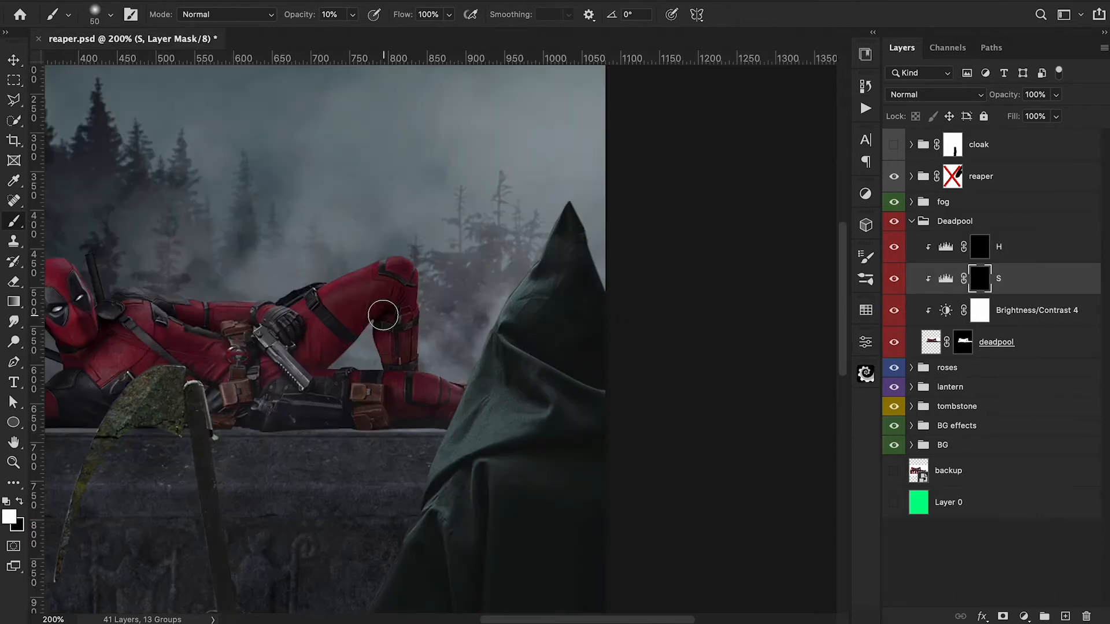
# Paint white with a soft 50 px brush on the S mask over Deadpool's legs and lower body to deepen the shadows.
pyautogui.press('4')
pyautogui.moveTo(382, 315)
pyautogui.mouseDown()
pyautogui.moveTo(329, 329)
pyautogui.moveTo(384, 323)
pyautogui.moveTo(387, 344)
pyautogui.mouseUp()
pyautogui.moveTo(393, 419)
pyautogui.mouseDown()
pyautogui.moveTo(265, 416)
pyautogui.moveTo(314, 391)
pyautogui.moveTo(370, 408)
pyautogui.moveTo(488, 411)
pyautogui.moveTo(234, 422)
pyautogui.moveTo(268, 439)
pyautogui.moveTo(280, 416)
pyautogui.moveTo(58, 411)
pyautogui.moveTo(319, 394)
pyautogui.mouseUp()
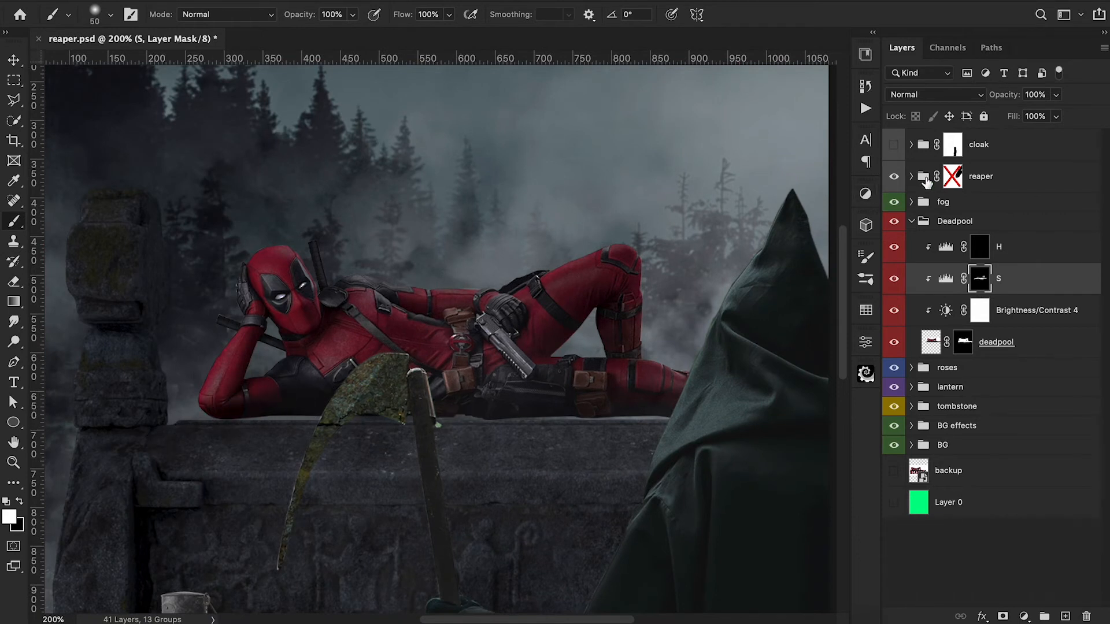
# Transform the Deadpool group to move it 10 px down onto the stone tomb.
pyautogui.click(954, 222)
pyautogui.hotkey('ctrl', 't')
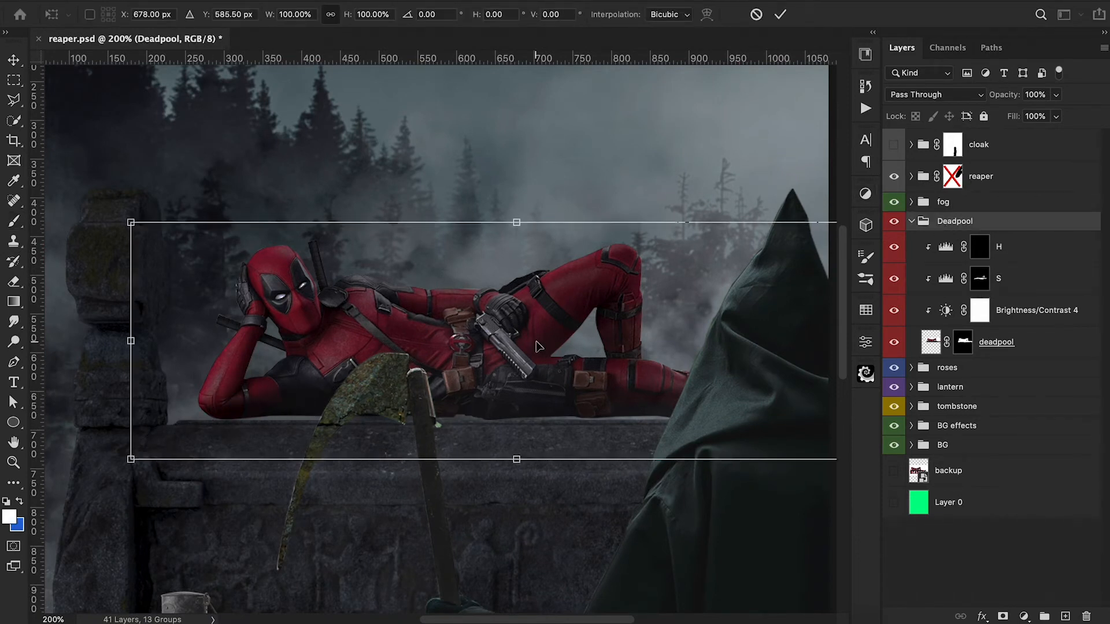
pyautogui.hotkey('shift', 'Down')
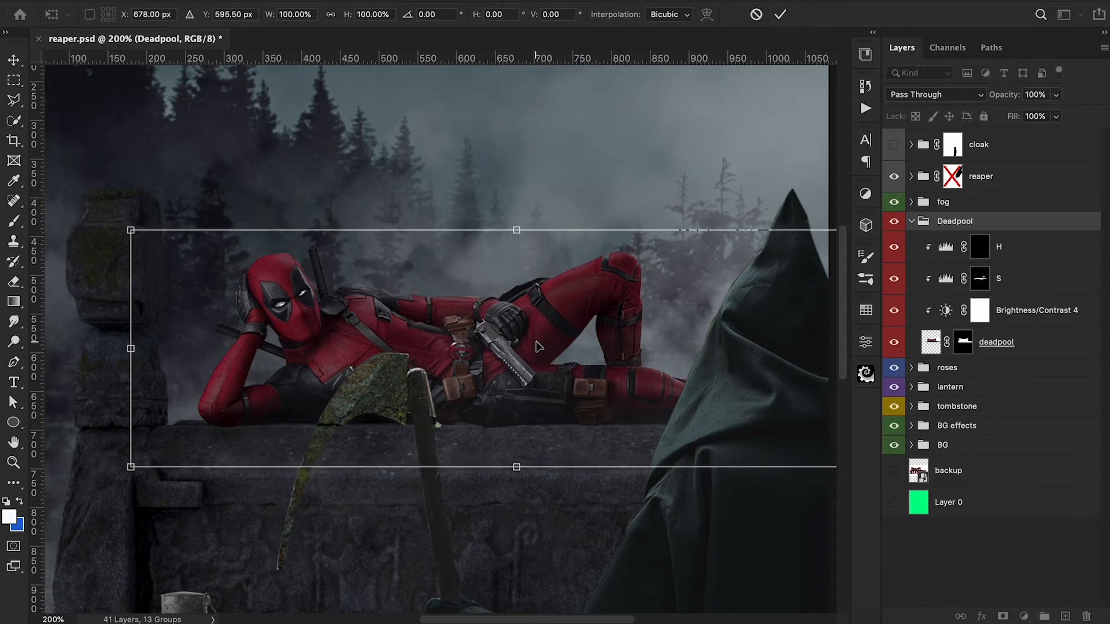
pyautogui.click(782, 16)
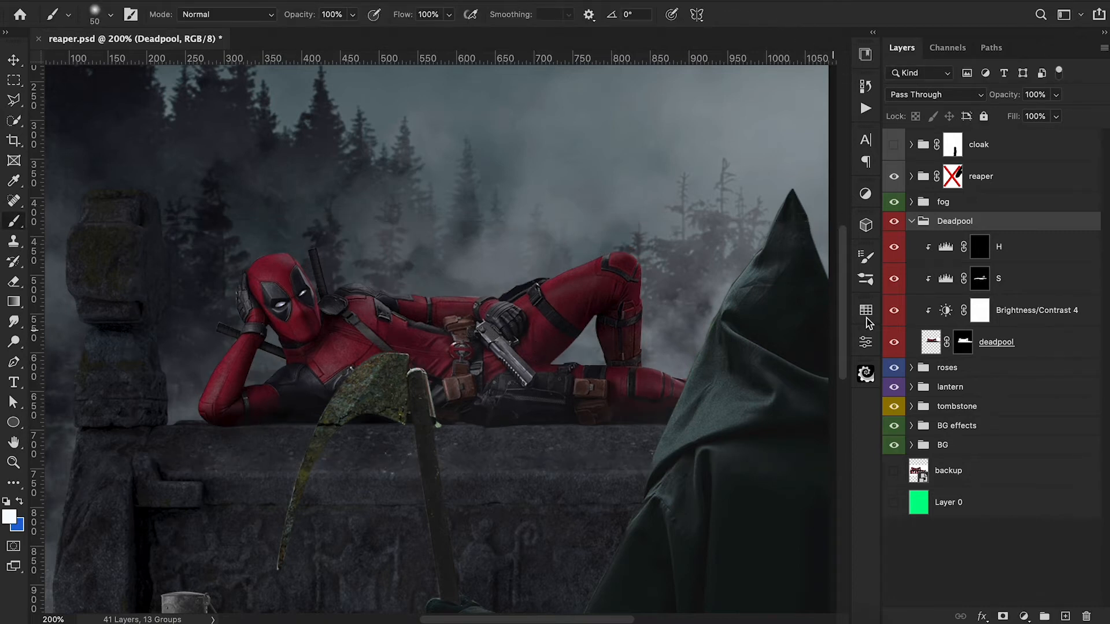
# Paint more shadow on Deadpool's S mask around the legs and underside, reducing the brush opacity to 30% and its size to 40 px.
pyautogui.click(977, 278)
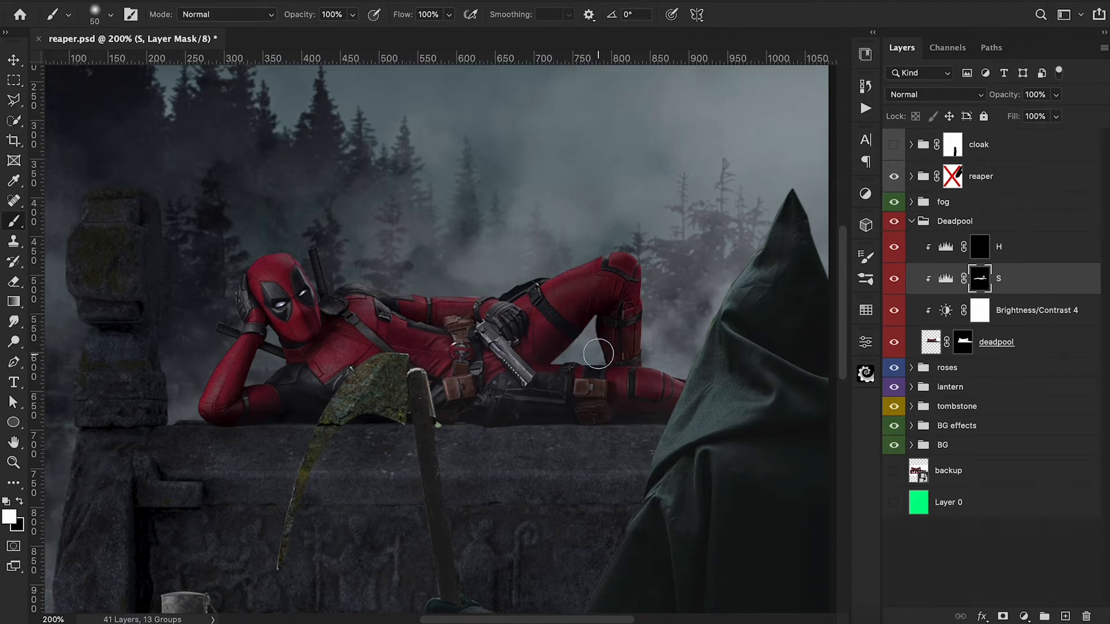
pyautogui.moveTo(588, 331); pyautogui.dragTo(528, 347)
pyautogui.press('3')
pyautogui.press('[')
pyautogui.press('[')
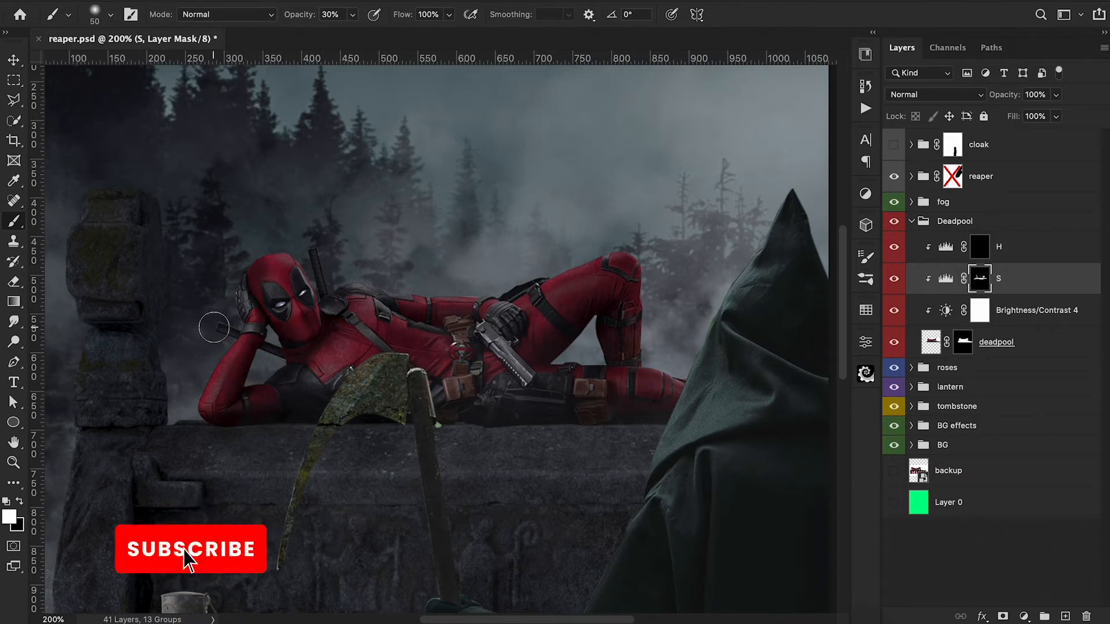
pyautogui.press(']')
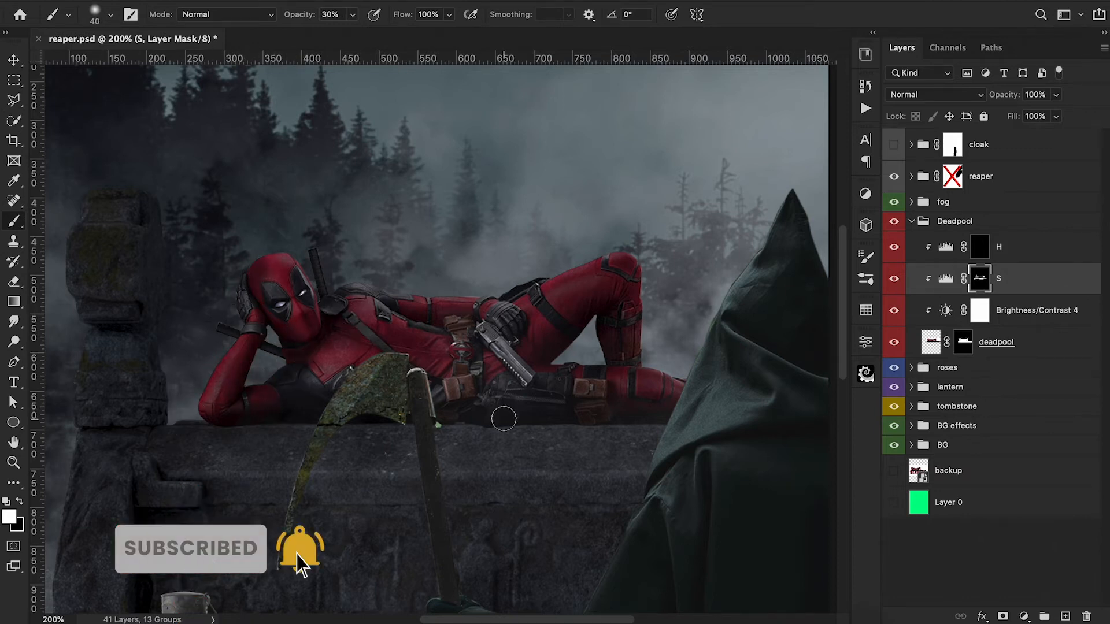
# Paint white highlights on the H mask over Deadpool's knees, torso and head, raising brush opacity to 40% with sizes from 25 to 90 px.
pyautogui.hotkey('alt', ']')
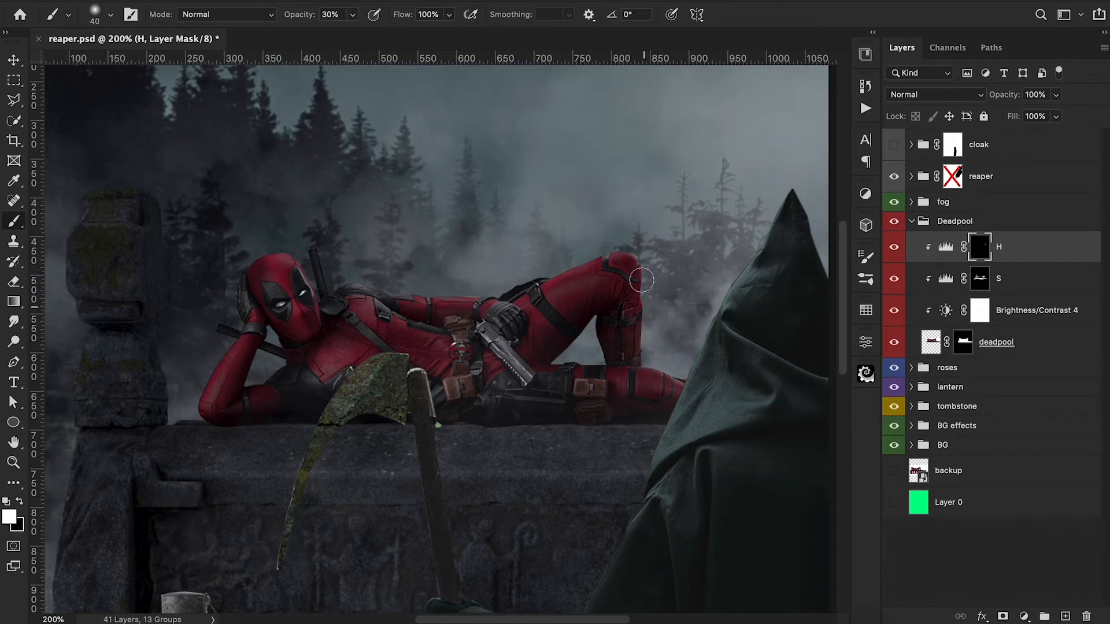
pyautogui.moveTo(619, 236)
pyautogui.mouseDown()
pyautogui.moveTo(490, 293)
pyautogui.moveTo(441, 291)
pyautogui.moveTo(398, 271)
pyautogui.moveTo(386, 287)
pyautogui.moveTo(349, 265)
pyautogui.moveTo(312, 271)
pyautogui.mouseUp()
pyautogui.press('[')
pyautogui.press('[')
pyautogui.press('[')
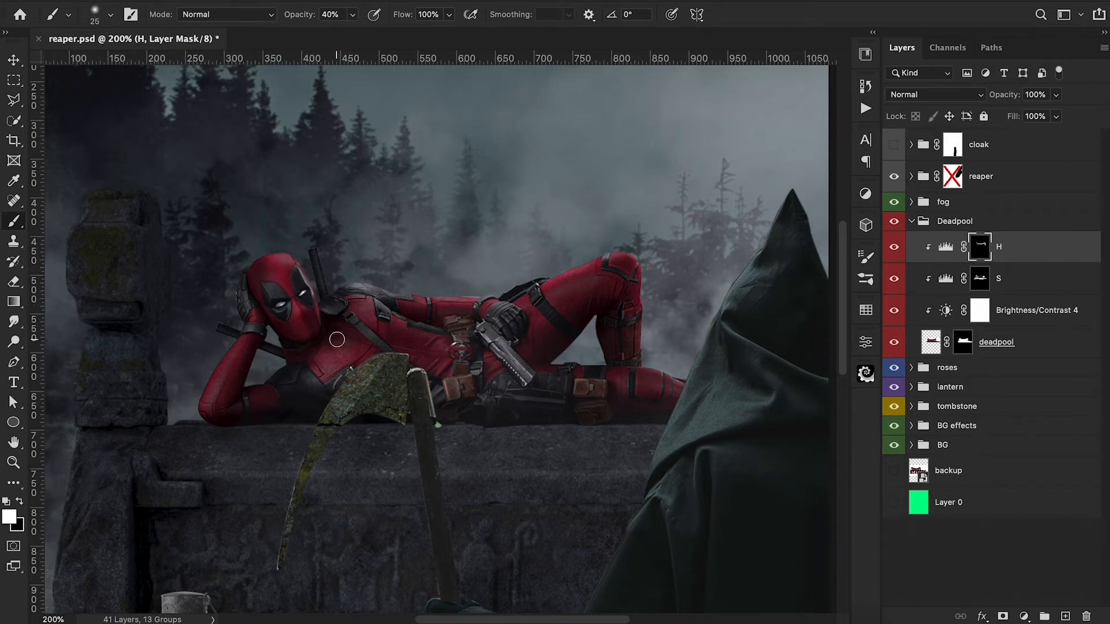
pyautogui.press(']')
pyautogui.press(']')
pyautogui.press(']')
pyautogui.press(']')
pyautogui.press(']')
pyautogui.press(']')
pyautogui.press(']')
pyautogui.press(']')
pyautogui.press(']')
pyautogui.press('super+minus')
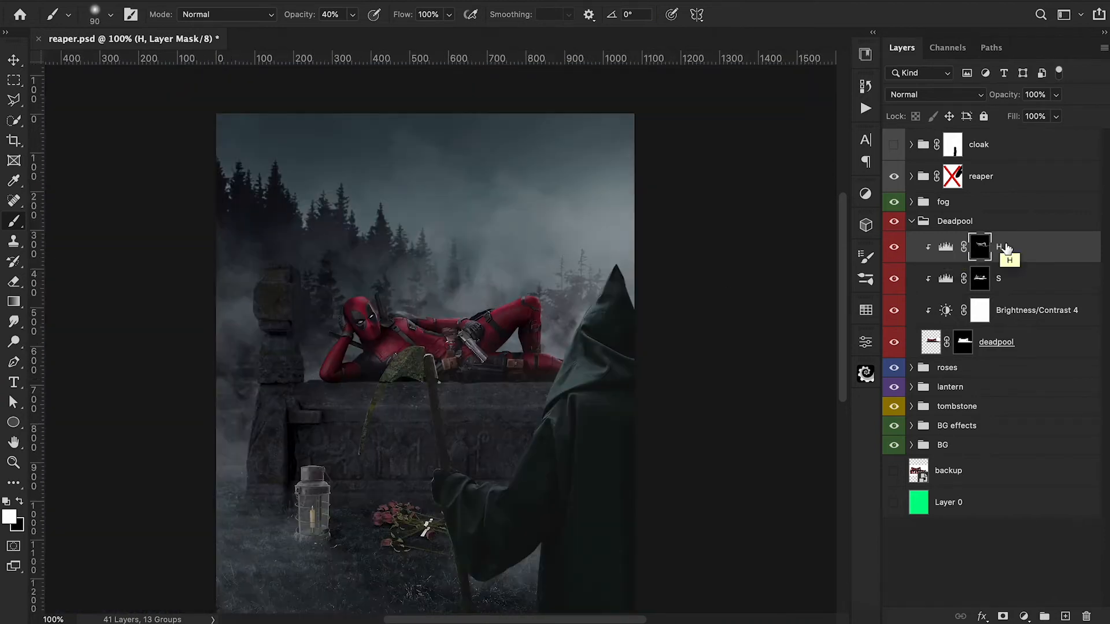
# Add a clipped Hue/Saturation adjustment above H in the Deadpool group with saturation at -14.
pyautogui.press('super+2')
pyautogui.click(1024, 614)
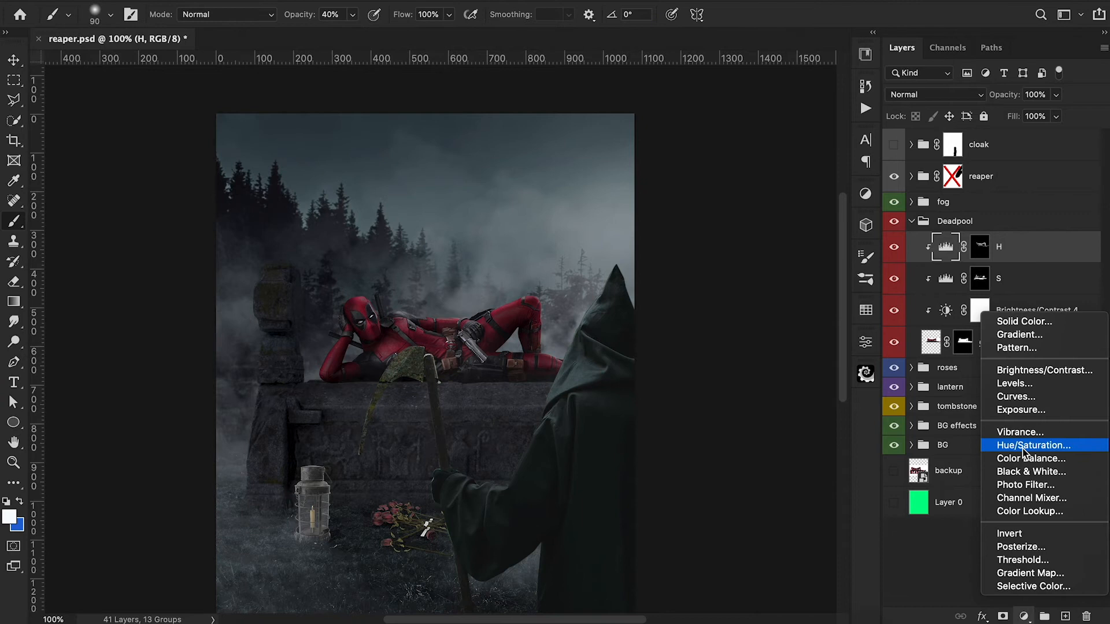
pyautogui.click(1022, 448)
pyautogui.keyDown('alt'); pyautogui.click(929, 262); pyautogui.keyUp('alt')
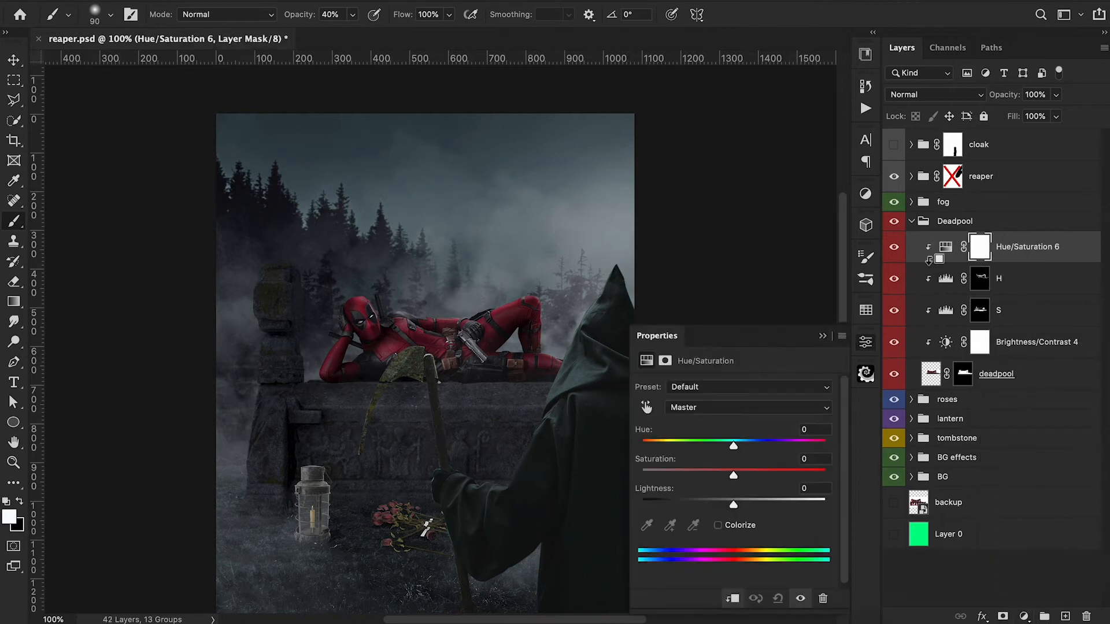
pyautogui.moveTo(731, 476); pyautogui.dragTo(721, 476)
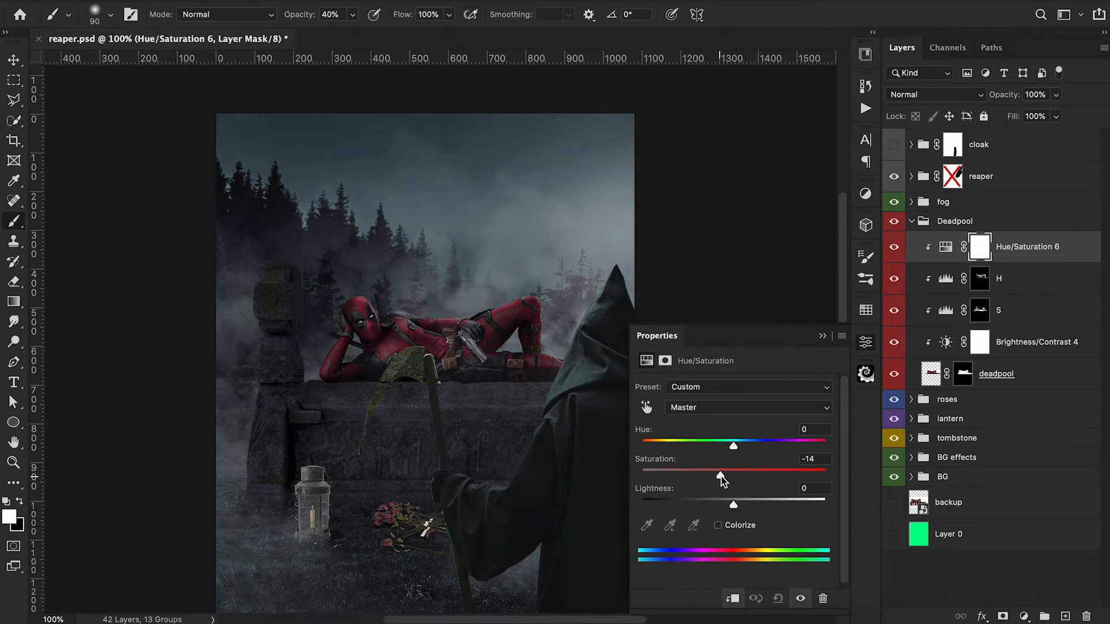
pyautogui.hscroll(3, 467, 412)
pyautogui.hscroll(1, 466, 412)
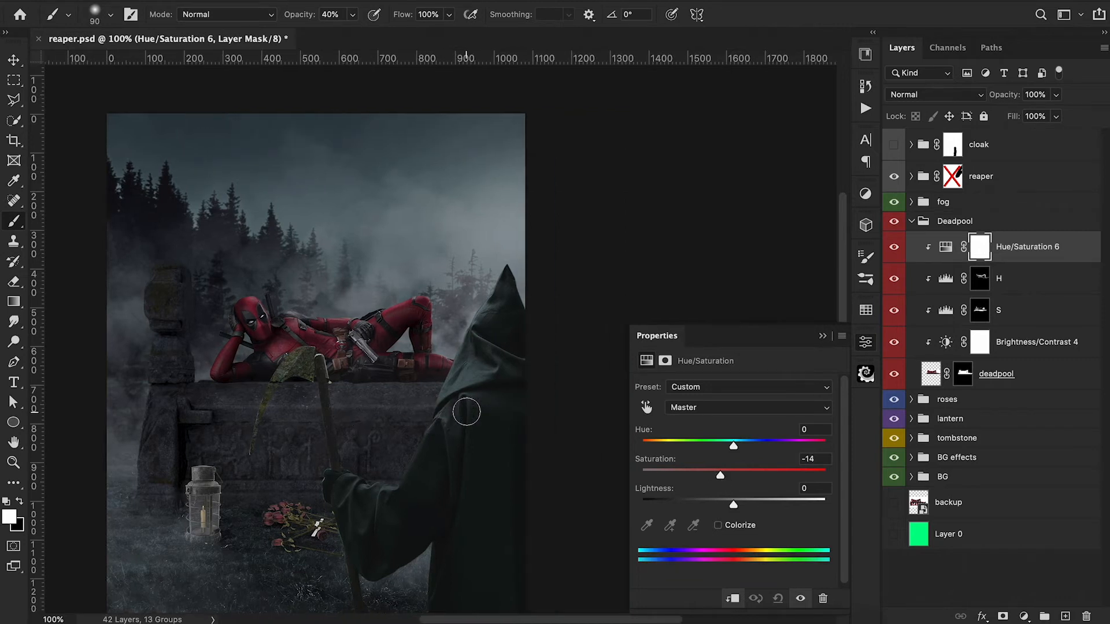
pyautogui.click(823, 337)
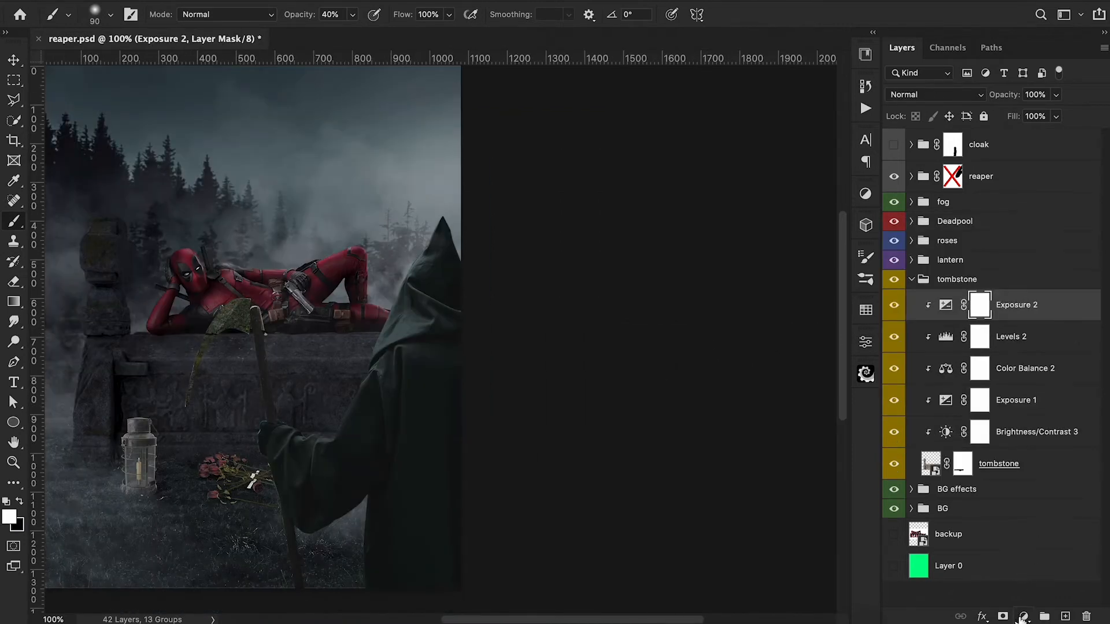
# Add a clipped Exposure adjustment above Exposure 2 in the tombstone group with exposure at -2.80.
pyautogui.click(1022, 616)
pyautogui.click(1021, 410)
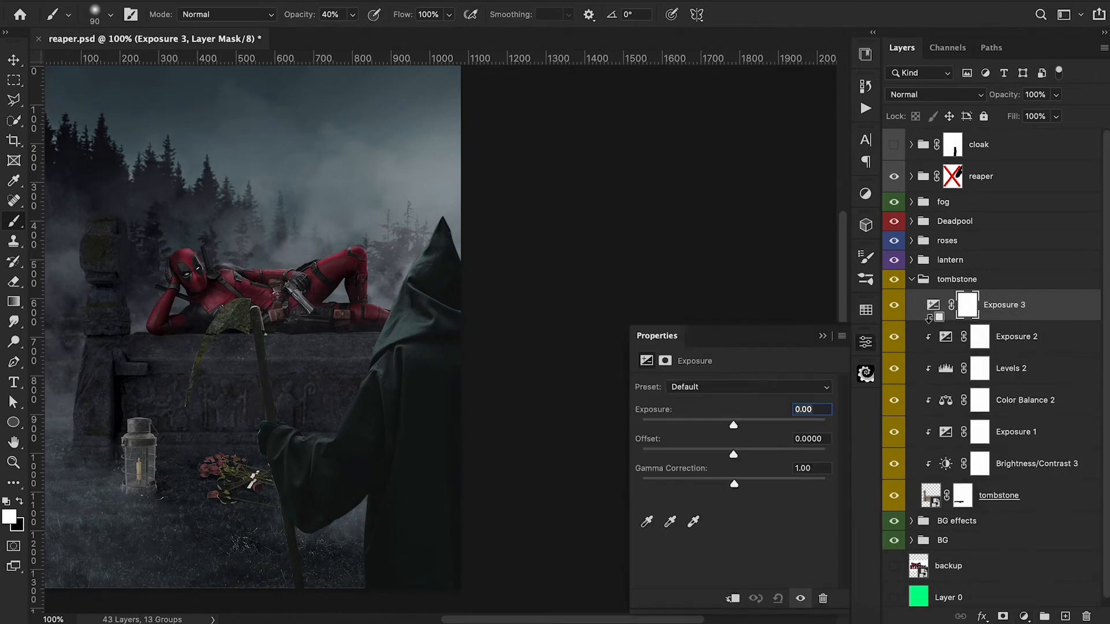
pyautogui.keyDown('alt'); pyautogui.click(930, 319); pyautogui.keyUp('alt')
pyautogui.moveTo(739, 426); pyautogui.dragTo(695, 426)
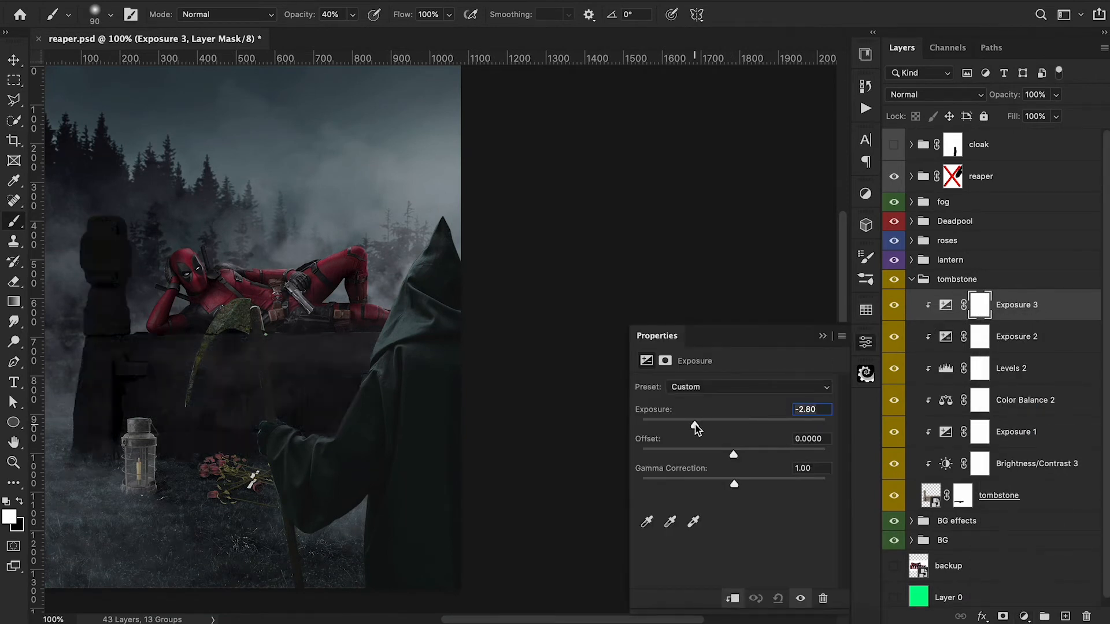
pyautogui.click(823, 336)
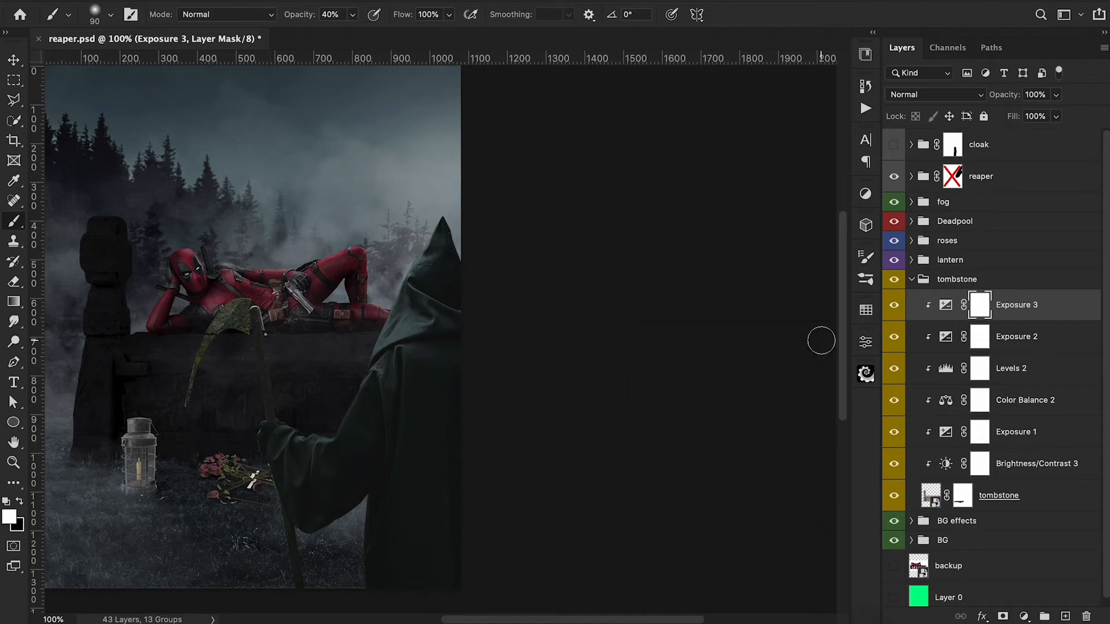
# Invert the new Exposure adjustment's mask to black and rename the layer as S.
pyautogui.hotkey('ctrl', 'i')
pyautogui.doubleClick(1020, 306)
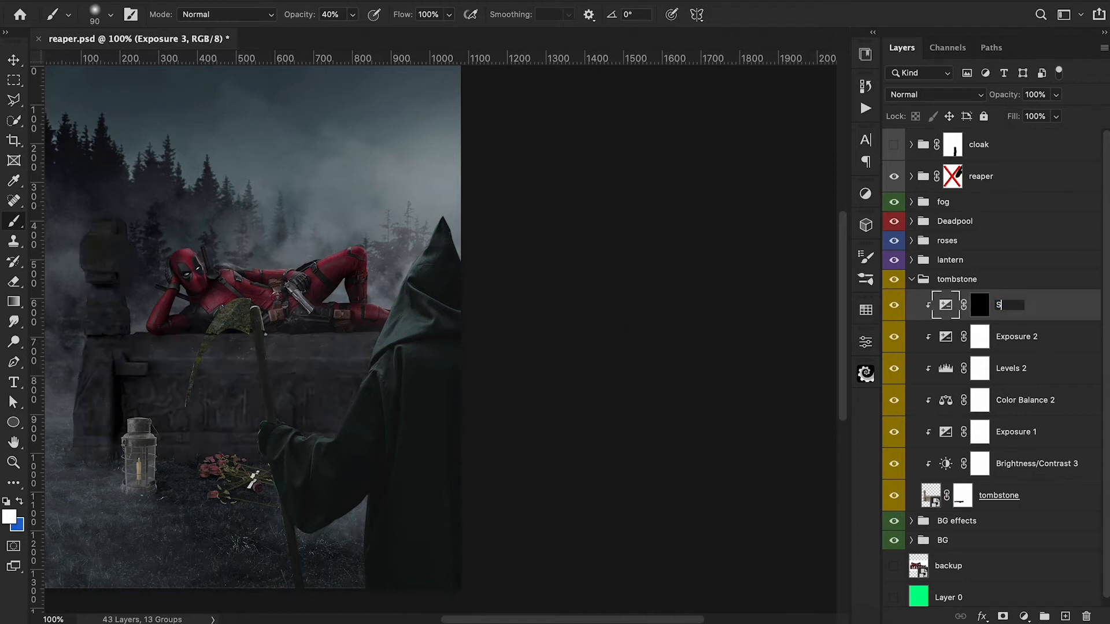
pyautogui.write('S')
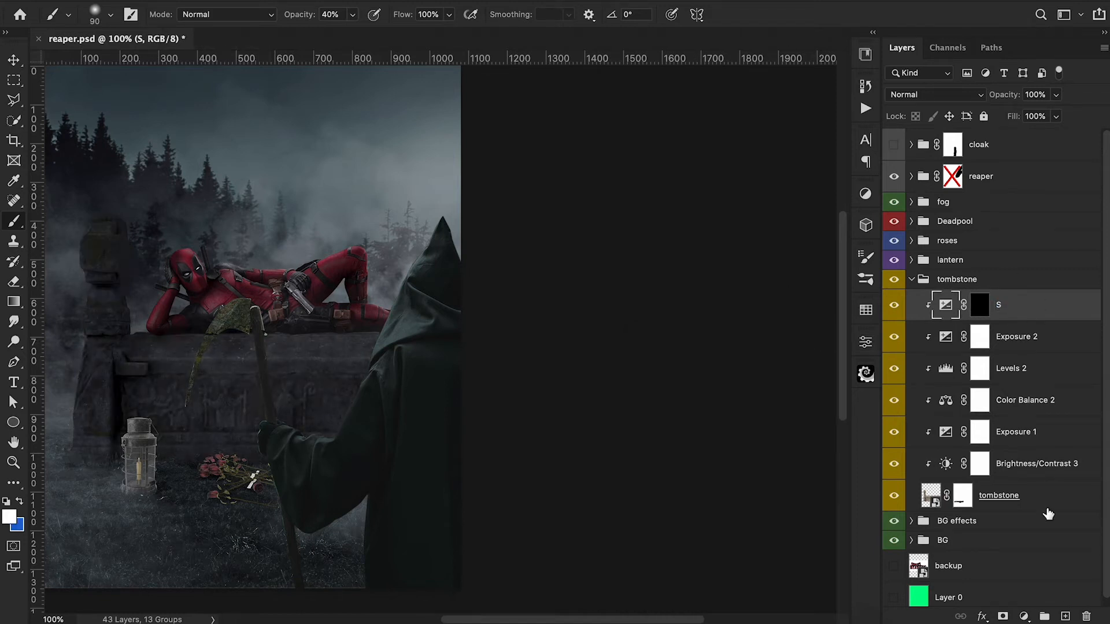
# Add a clipped Levels adjustment above S in the tombstone group with the white input level at 169.
pyautogui.click(1024, 617)
pyautogui.click(1009, 380)
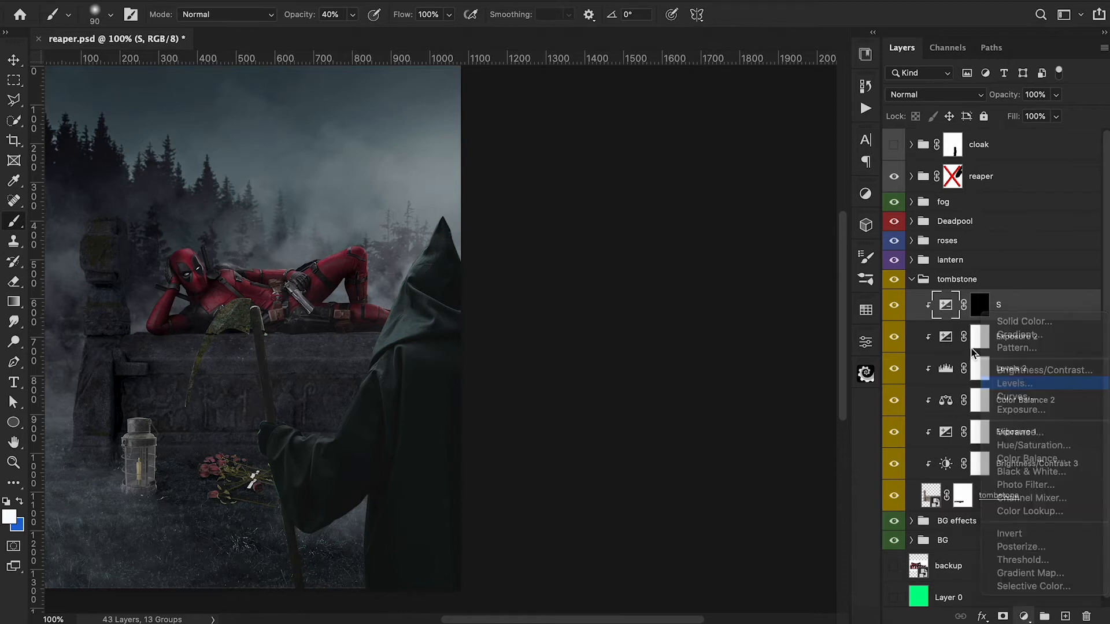
pyautogui.keyDown('alt'); pyautogui.click(936, 321); pyautogui.keyUp('alt')
pyautogui.moveTo(830, 503); pyautogui.dragTo(774, 503)
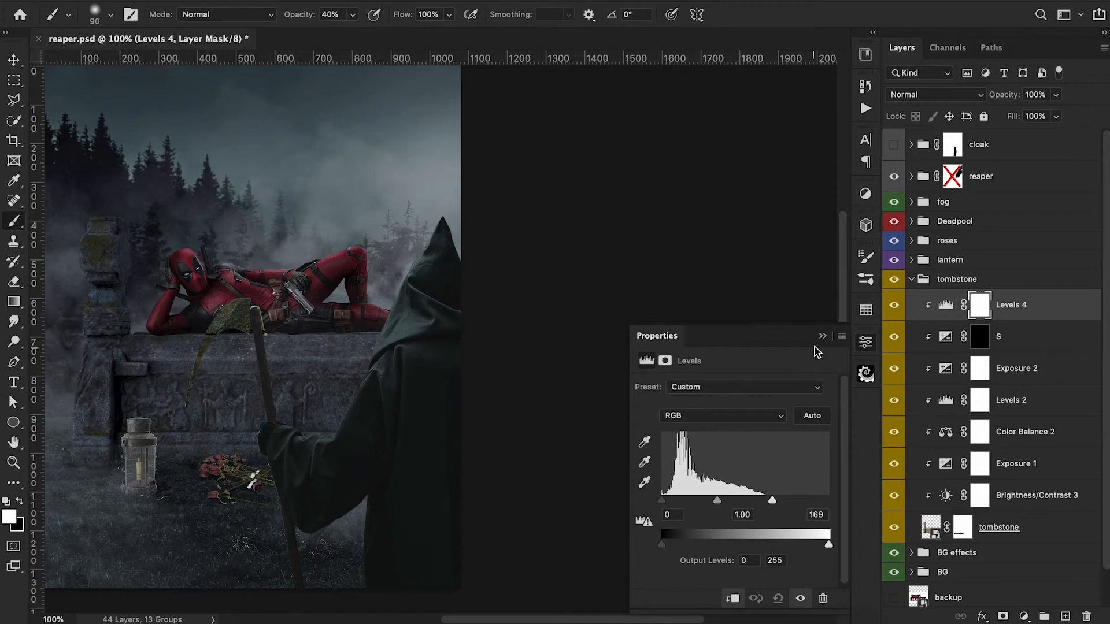
pyautogui.click(823, 336)
# Invert the tombstone Levels adjustment's mask to black and rename the layer as H.
pyautogui.hotkey('ctrl', 'i')
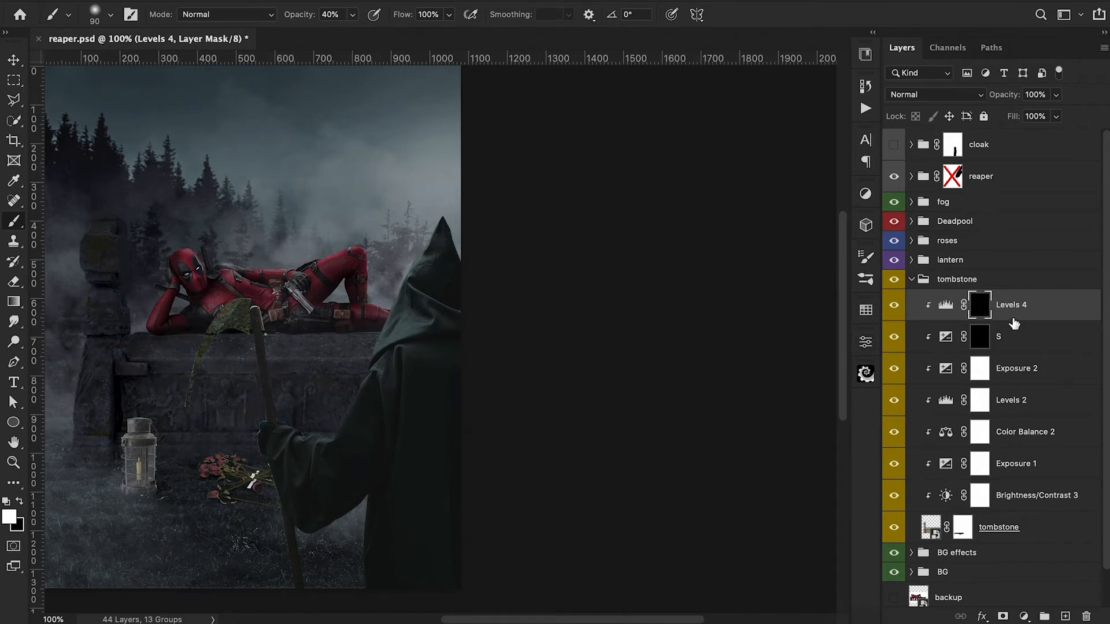
pyautogui.doubleClick(1012, 304)
pyautogui.write('H')
pyautogui.press('Return')
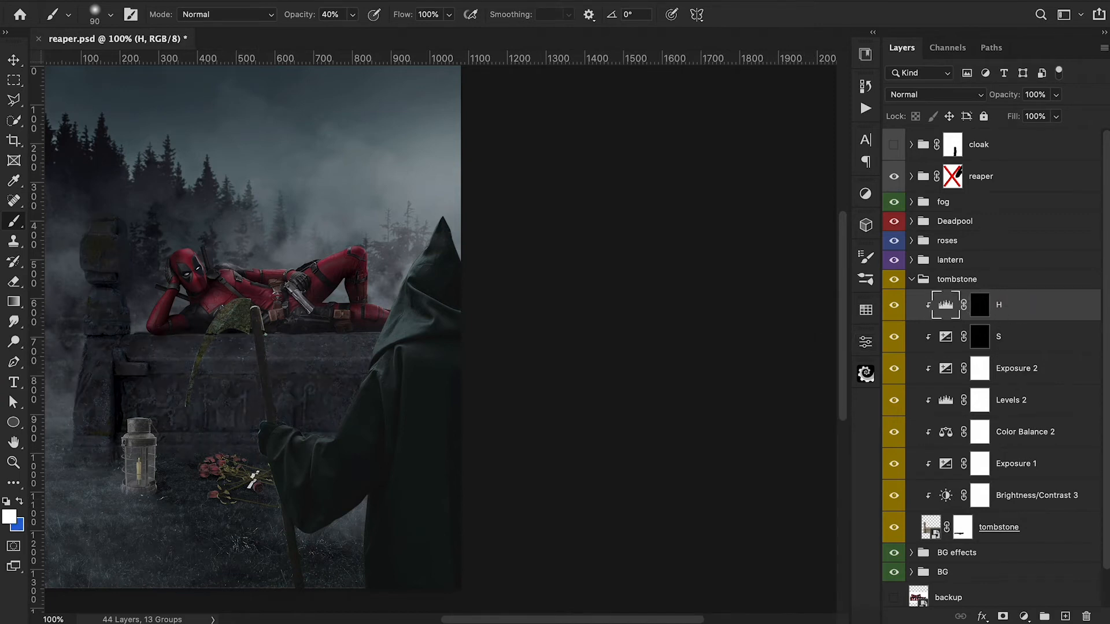
# Paint white at 30% brush opacity on the tombstone's S mask to darken the slab beneath Deadpool.
pyautogui.click(980, 337)
pyautogui.hscroll(-5, 298, 364)
pyautogui.press('3')
pyautogui.press('[')
pyautogui.press('[')
pyautogui.moveTo(283, 371)
pyautogui.mouseDown()
pyautogui.moveTo(497, 365)
pyautogui.moveTo(299, 373)
pyautogui.moveTo(409, 382)
pyautogui.moveTo(491, 368)
pyautogui.moveTo(483, 374)
pyautogui.mouseUp()
# Create a clipped layer above the tombstone's S adjustment and paint a soft 000000 black shadow beneath Deadpool at 20% brush opacity.
pyautogui.hotkey('ctrl', 'shift', 'alt', 'n')
pyautogui.moveTo(690, 196); pyautogui.dragTo(680, 200)
pyautogui.write('000000')
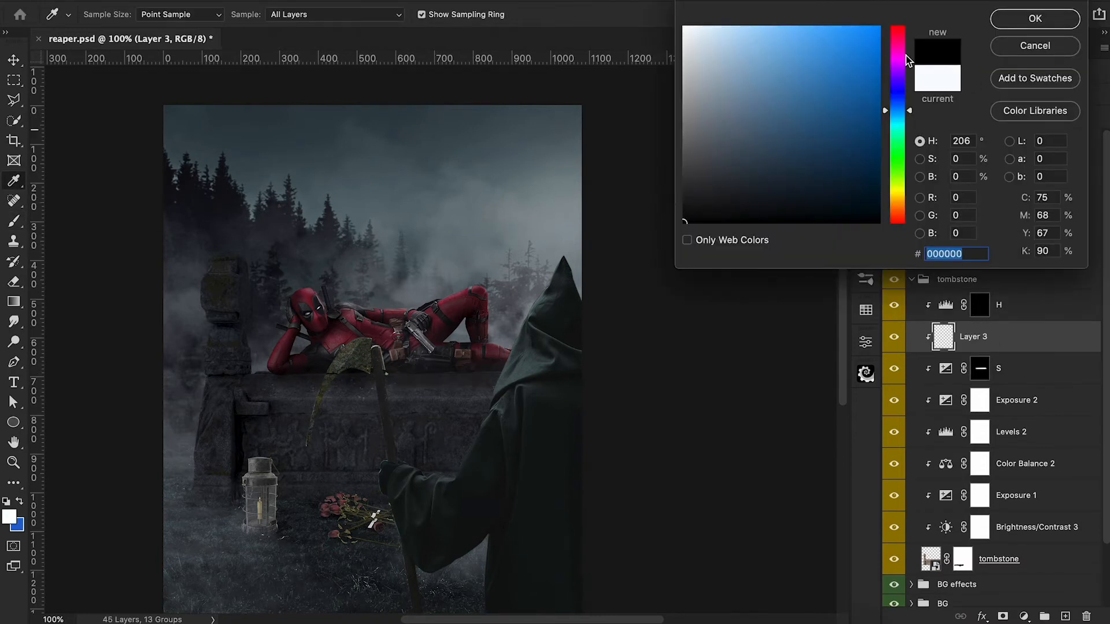
pyautogui.click(1034, 18)
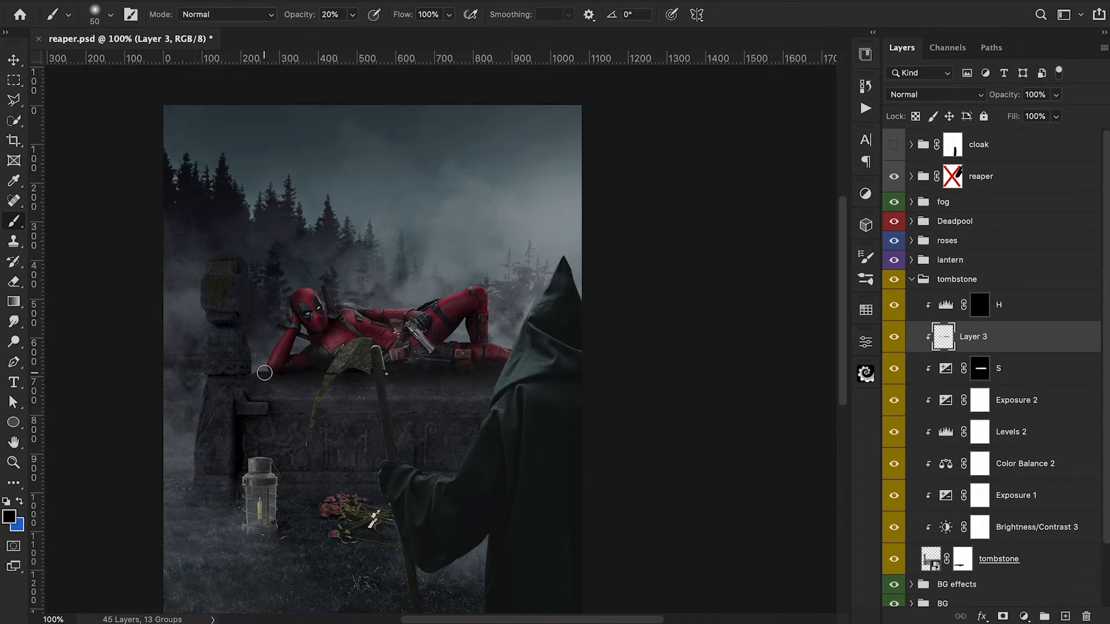
pyautogui.hotkey('ctrl', '-')
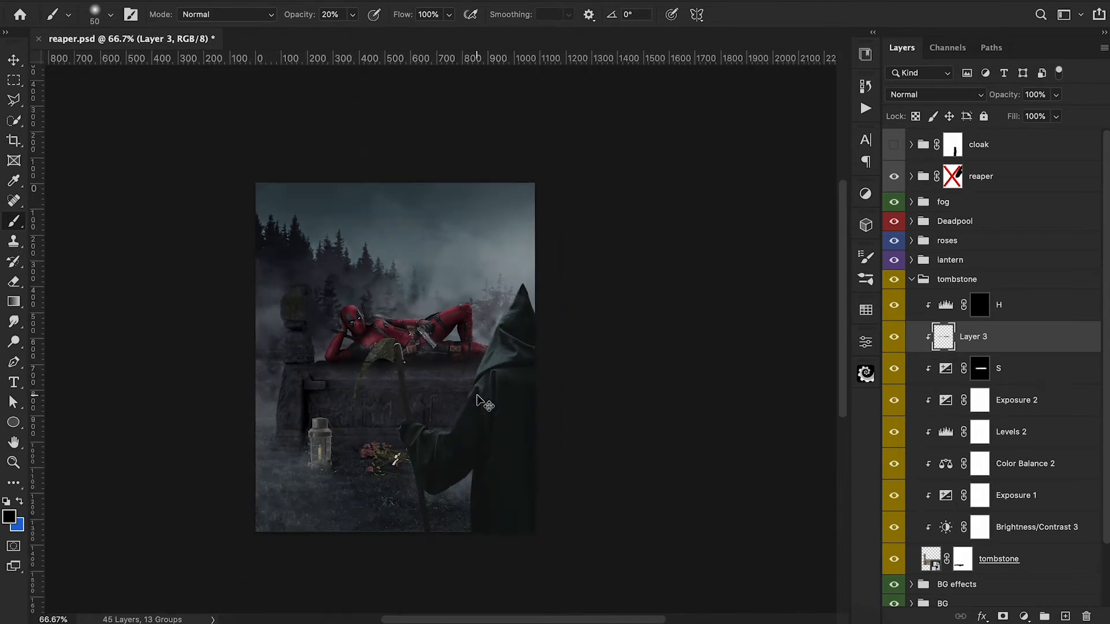
pyautogui.press('e')
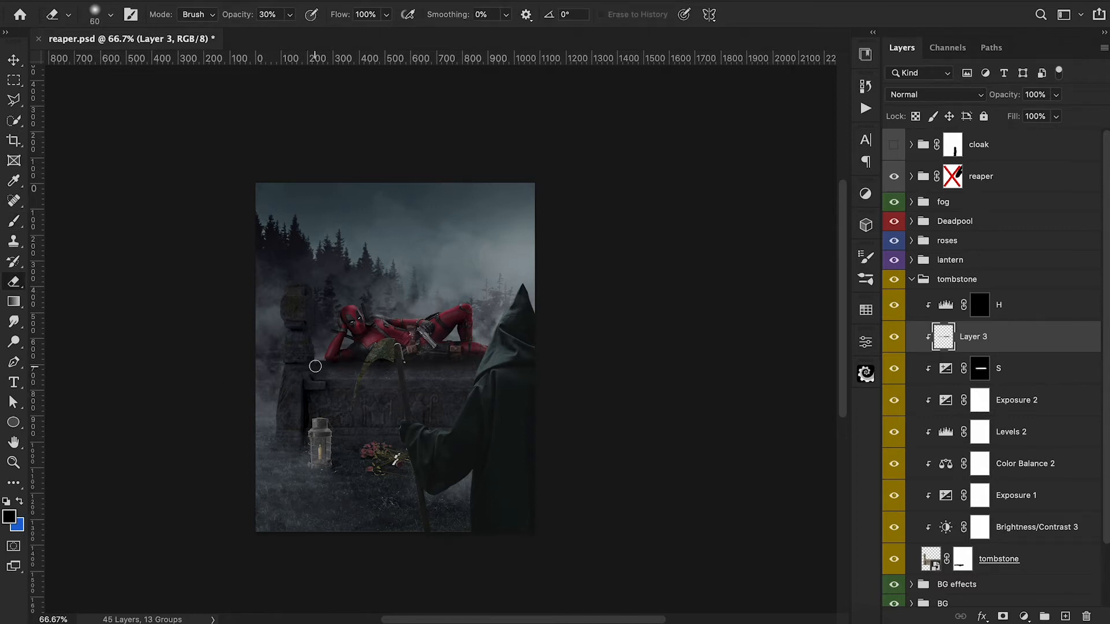
pyautogui.click(954, 97)
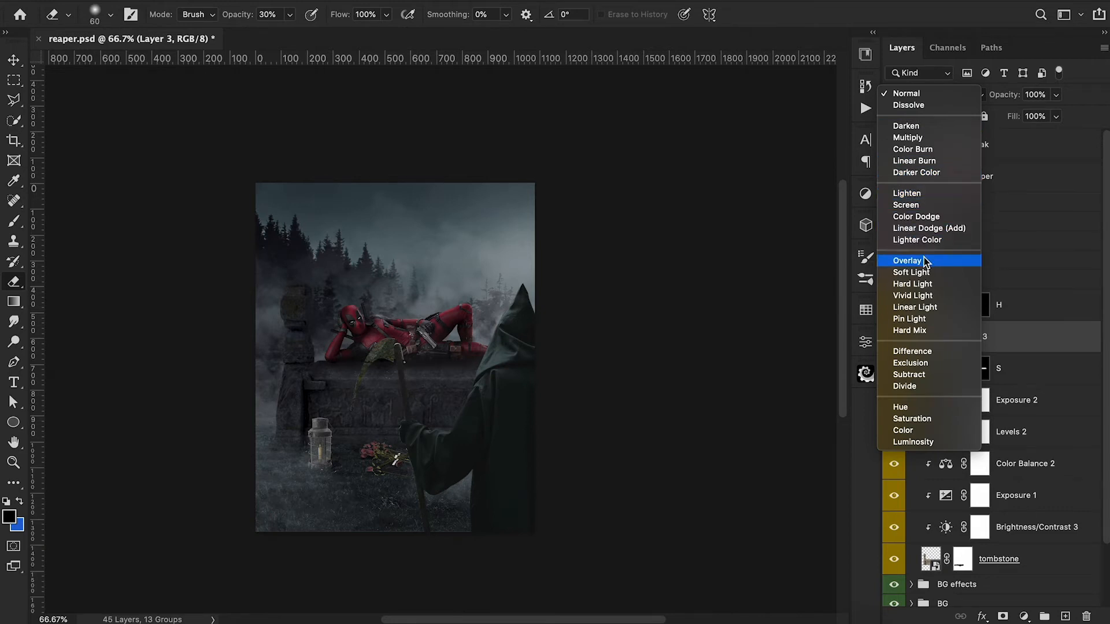
pyautogui.press('Escape')
# Set the layer opacity of the tombstone group's S adjustment to 79%.
pyautogui.click(1022, 378)
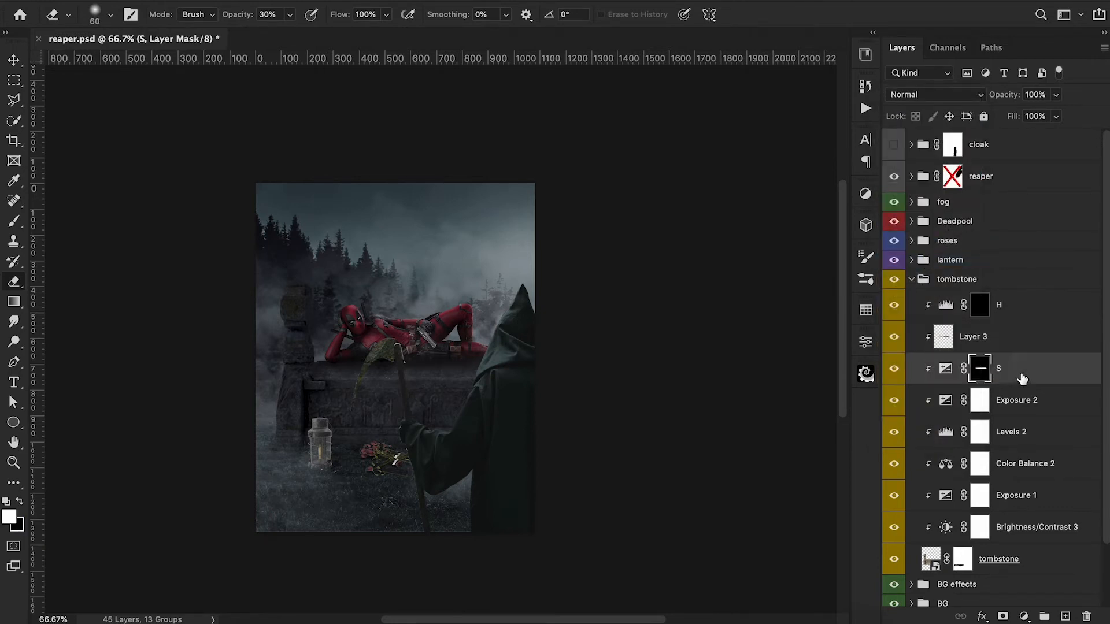
pyautogui.moveTo(1011, 102); pyautogui.dragTo(994, 103)
pyautogui.press('Return')
# Paint white at 50% brush opacity on the tombstone's H mask to brighten the pillar edge beside Deadpool's head, and compare with the adjustment hidden.
pyautogui.hotkey('ctrl', '+')
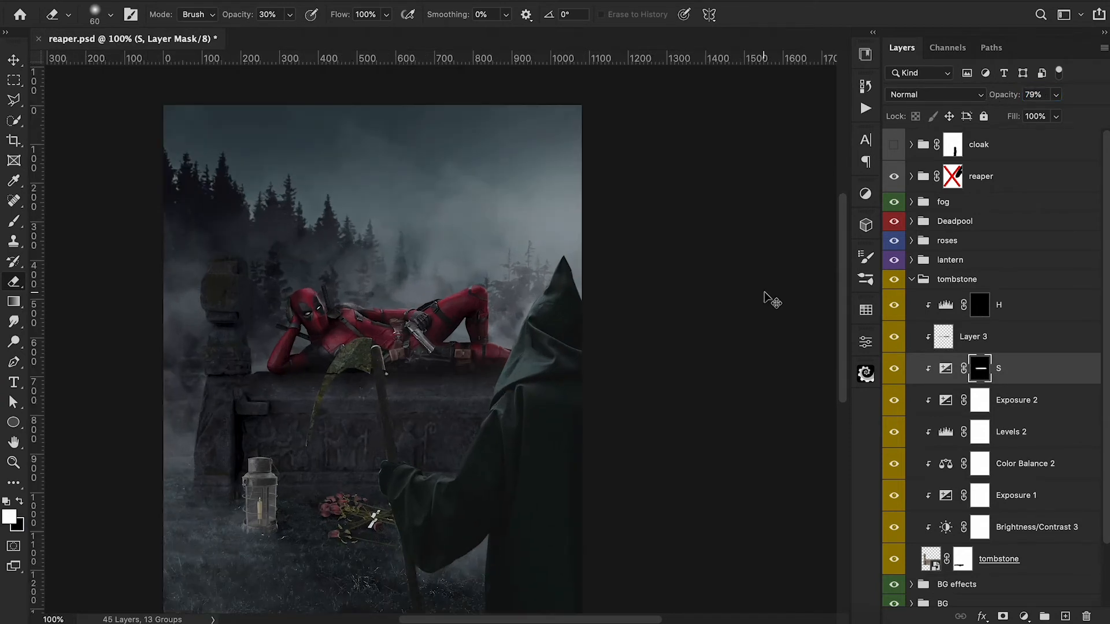
pyautogui.hscroll(-5, 636, 370)
pyautogui.scroll(2, 601, 389)
pyautogui.hscroll(1, 602, 389)
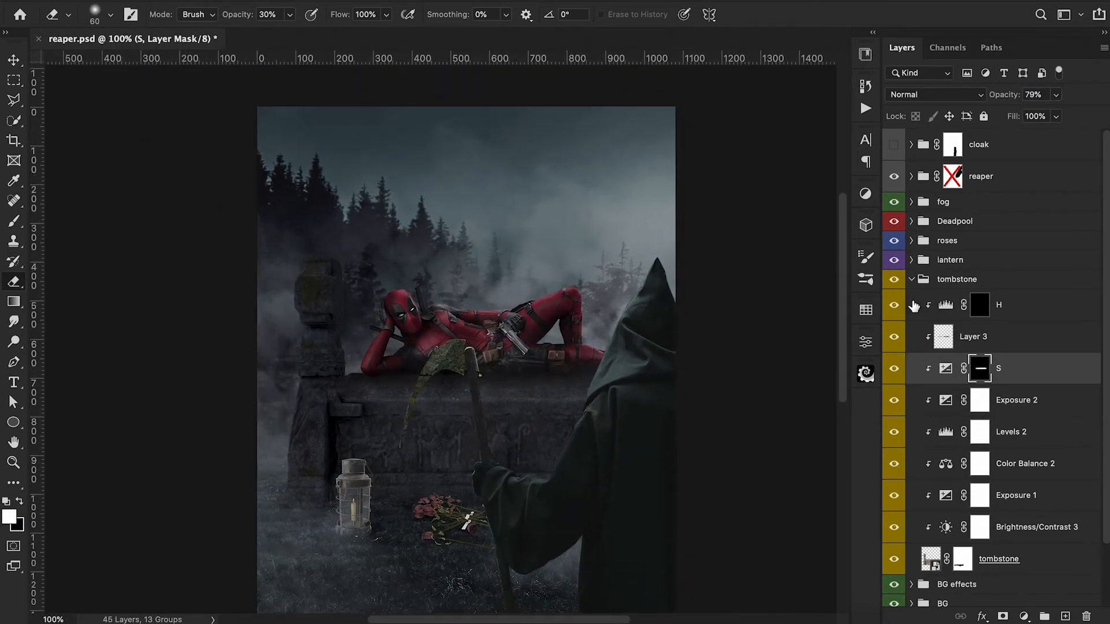
pyautogui.click(983, 305)
pyautogui.press('b')
pyautogui.moveTo(347, 268); pyautogui.dragTo(350, 255)
pyautogui.hscroll(2, 341, 255)
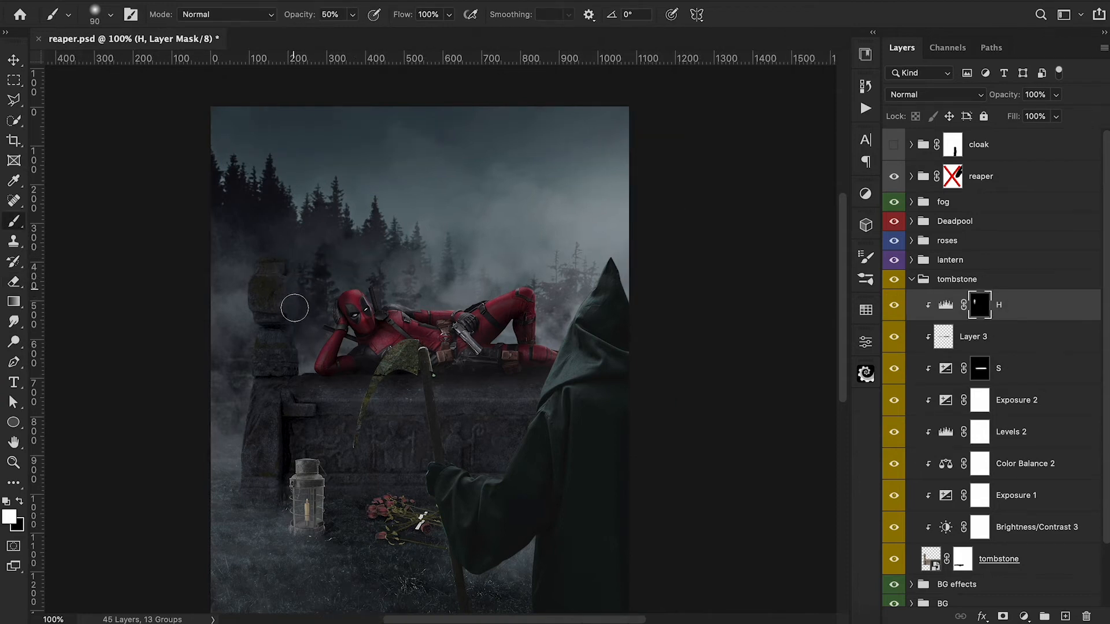
pyautogui.click(894, 304)
pyautogui.click(894, 305)
pyautogui.scroll(-2, 497, 409)
pyautogui.hscroll(2, 497, 410)
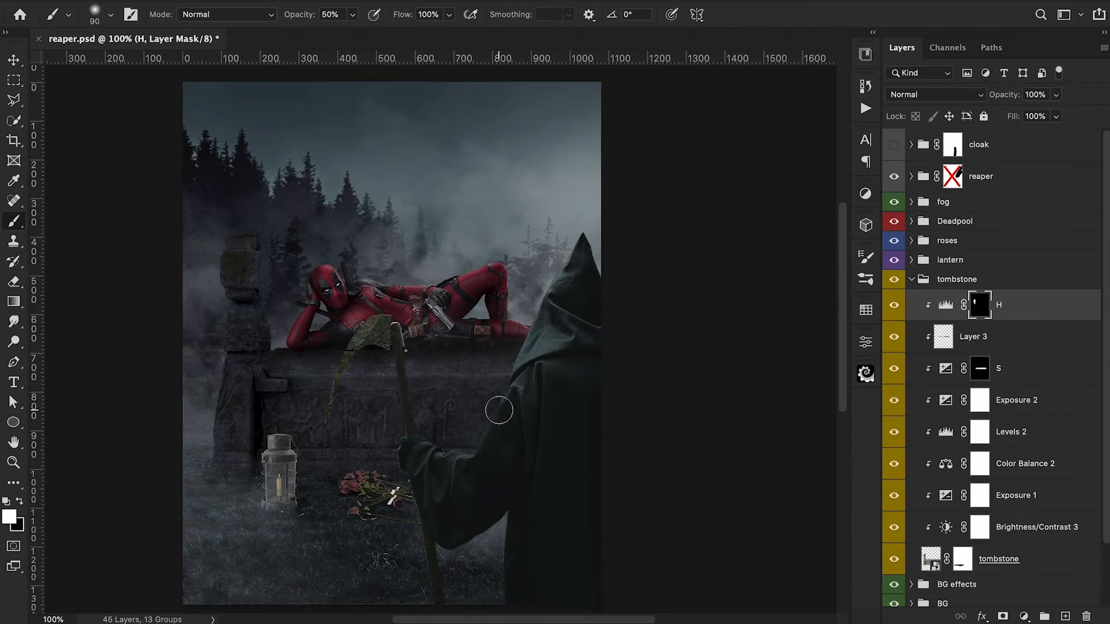
# Add a Brightness/Contrast adjustment clipped to the reaper layer inside the reaper group.
pyautogui.keyDown('super'); pyautogui.click(499, 410); pyautogui.keyUp('super')
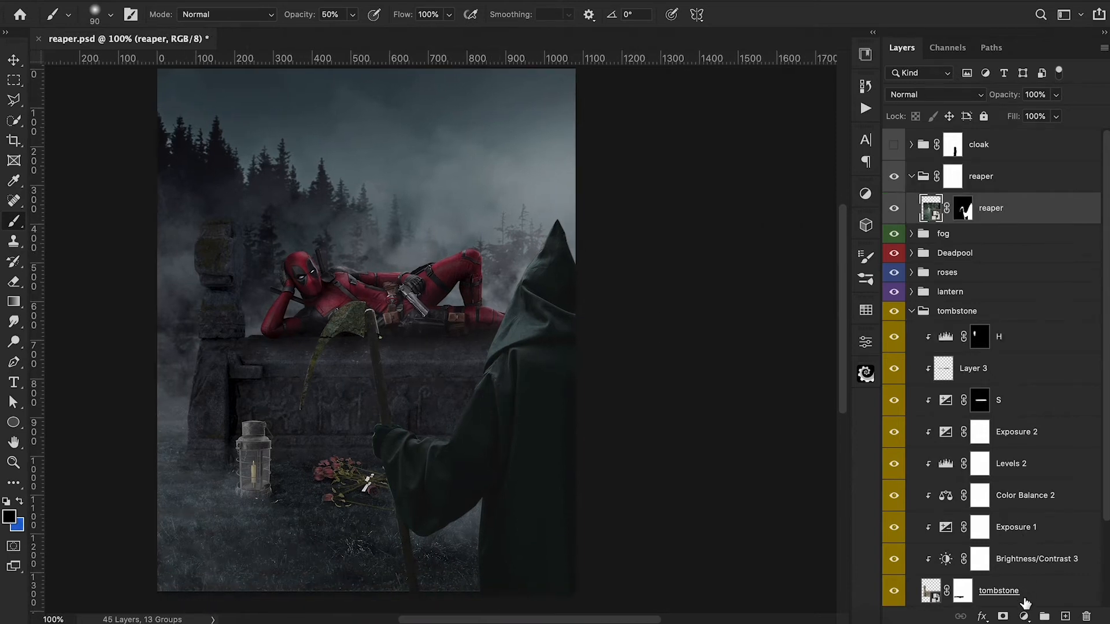
pyautogui.click(1024, 616)
pyautogui.click(1013, 377)
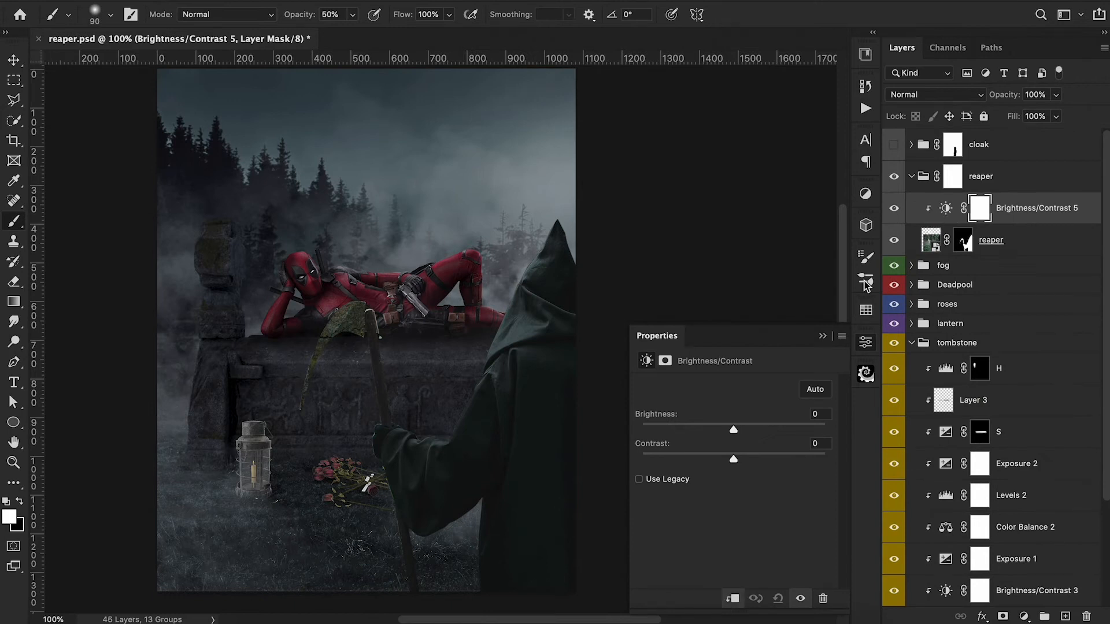
# Strongly lower the brightness of the adjustment clipped to the reaper so the figure turns into a near-black silhouette.
pyautogui.moveTo(734, 432); pyautogui.dragTo(680, 433)
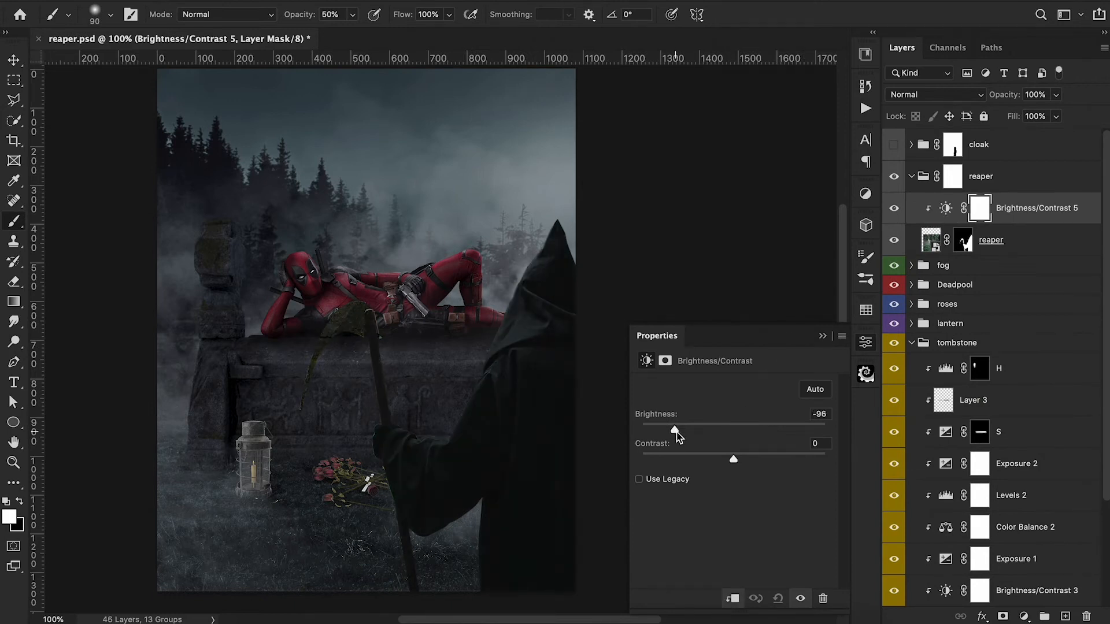
pyautogui.moveTo(689, 467); pyautogui.dragTo(665, 433)
pyautogui.click(822, 336)
# Add a clipped Hue/Saturation adjustment above the reaper, invert its mask and desaturate only the scythe blade at 100% brush opacity.
pyautogui.click(1024, 617)
pyautogui.click(1027, 446)
pyautogui.hotkey('ctrl', 'i')
pyautogui.press('0')
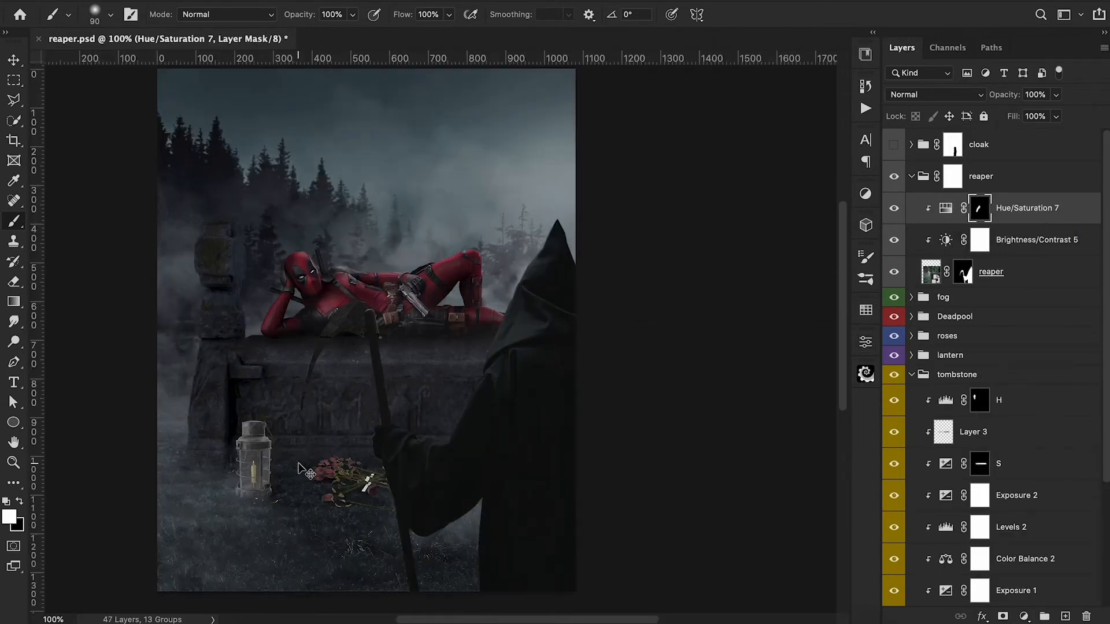
# Duplicate the reaper layer, then reveal the missing parts of the scythe blade on the lower reaper layer's mask.
pyautogui.hotkey('alt', '[')
pyautogui.hotkey('ctrl', 'j')
pyautogui.hotkey('alt', '[')
pyautogui.moveTo(333, 341); pyautogui.dragTo(307, 405)
# Paint black with a hard brush on the reaper layer's mask to hide the leftover background around the scythe blade.
pyautogui.rightClick(315, 376)
pyautogui.press('Escape')
pyautogui.scroll(3, 313, 382)
pyautogui.press('x')
pyautogui.scroll(3, 376, 380)
pyautogui.press('[')
pyautogui.press('[')
pyautogui.press('[')
pyautogui.press('[')
pyautogui.press('[')
pyautogui.press('[')
pyautogui.press('[')
pyautogui.press('[')
pyautogui.press('[')
pyautogui.press('[')
pyautogui.press('[')
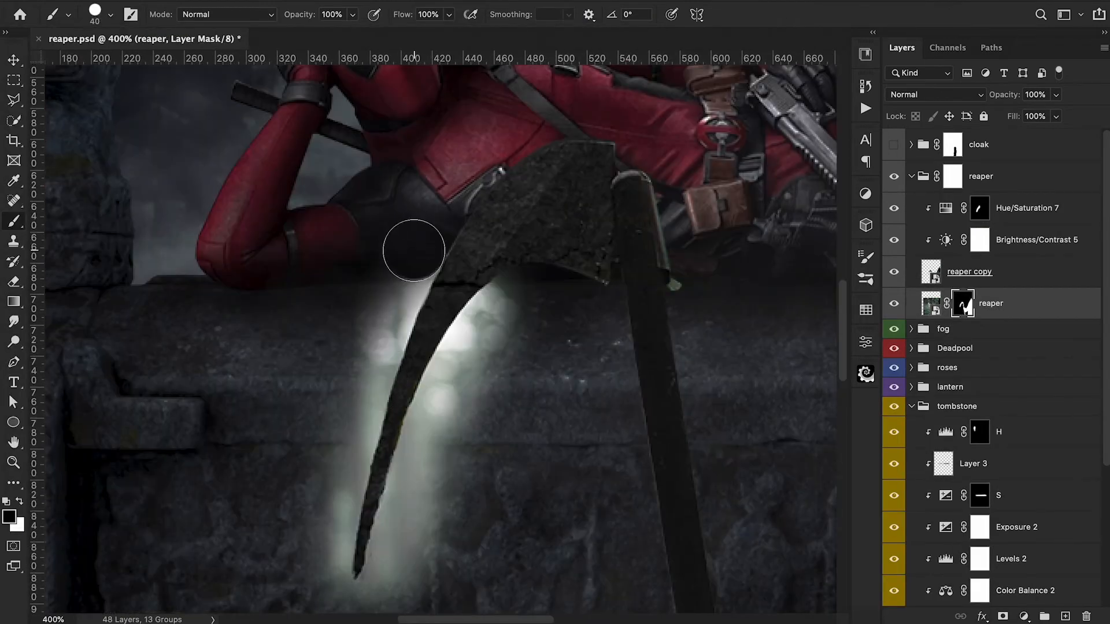
pyautogui.moveTo(404, 324); pyautogui.dragTo(354, 561)
pyautogui.scroll(-4, 354, 561)
pyautogui.moveTo(529, 135)
pyautogui.mouseDown()
pyautogui.moveTo(475, 171)
pyautogui.moveTo(437, 222)
pyautogui.moveTo(405, 297)
pyautogui.moveTo(368, 456)
pyautogui.mouseUp()
pyautogui.moveTo(383, 385)
pyautogui.mouseDown()
pyautogui.moveTo(349, 441)
pyautogui.moveTo(344, 384)
pyautogui.mouseUp()
pyautogui.press(']')
pyautogui.press(']')
pyautogui.press(']')
pyautogui.press(']')
pyautogui.press(']')
pyautogui.press(']')
pyautogui.moveTo(405, 190)
pyautogui.mouseDown()
pyautogui.moveTo(361, 270)
pyautogui.moveTo(332, 457)
pyautogui.mouseUp()
pyautogui.moveTo(518, 153)
pyautogui.mouseDown()
pyautogui.moveTo(471, 342)
pyautogui.moveTo(404, 364)
pyautogui.moveTo(438, 313)
pyautogui.mouseUp()
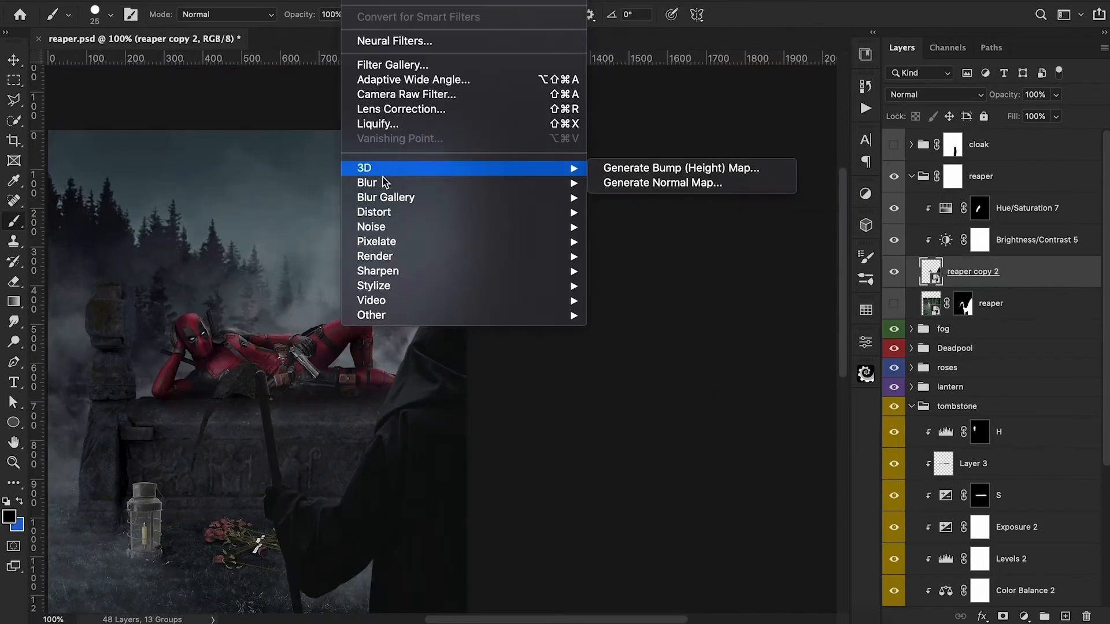
# Apply a slight Gaussian Blur to the reaper copy 2 layer, comparing several radii on the image.
pyautogui.moveTo(405, 183)
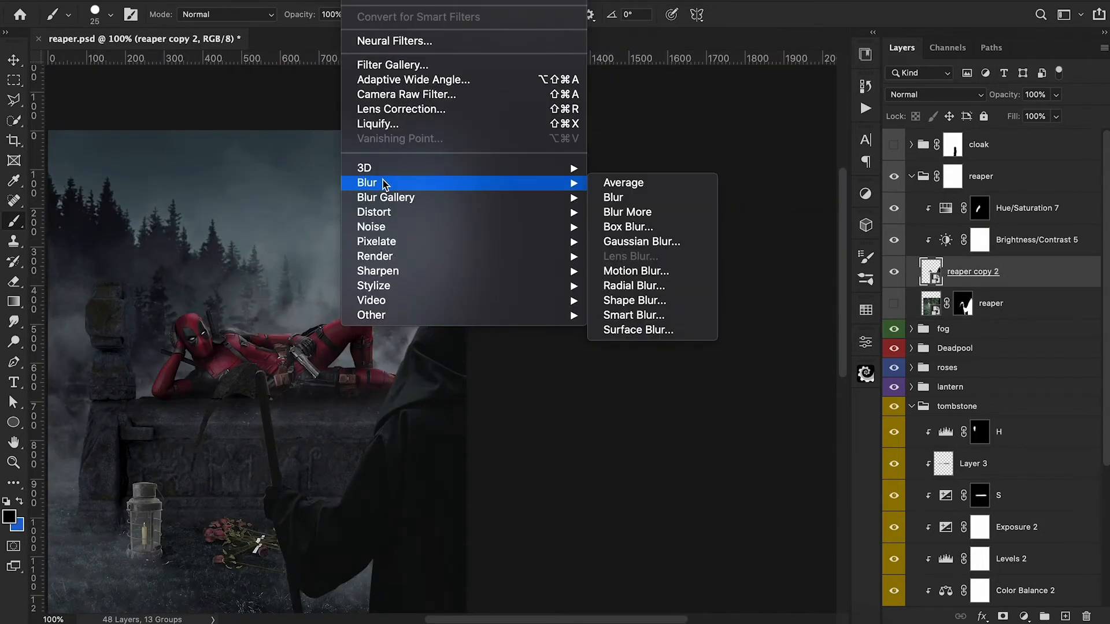
pyautogui.click(680, 247)
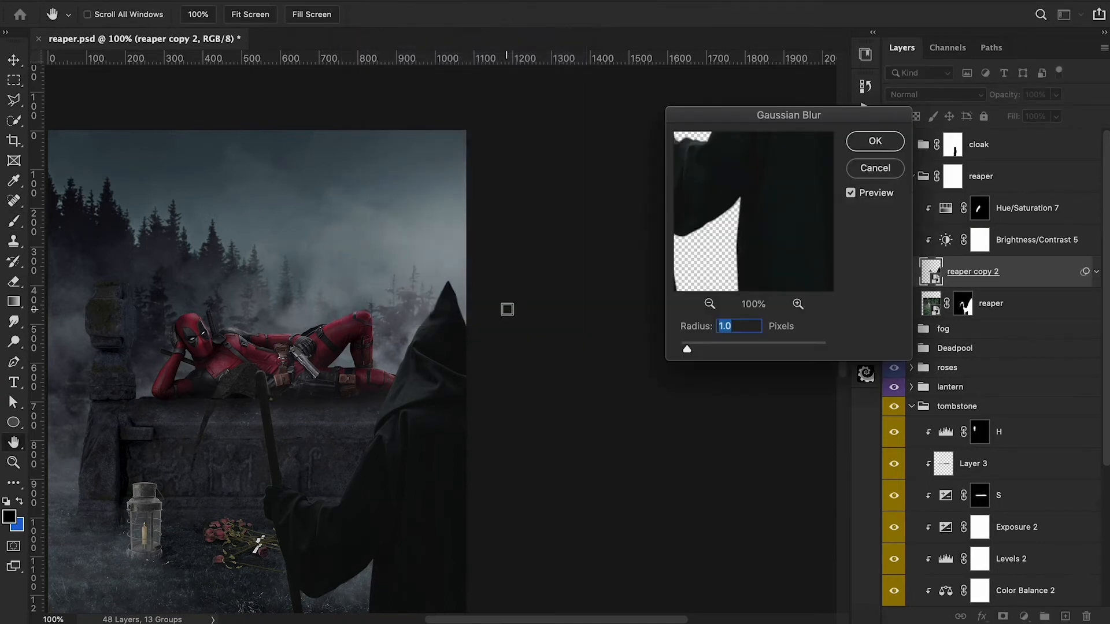
pyautogui.hscroll(-4, 508, 309)
pyautogui.scroll(-2, 507, 309)
pyautogui.hscroll(1, 507, 309)
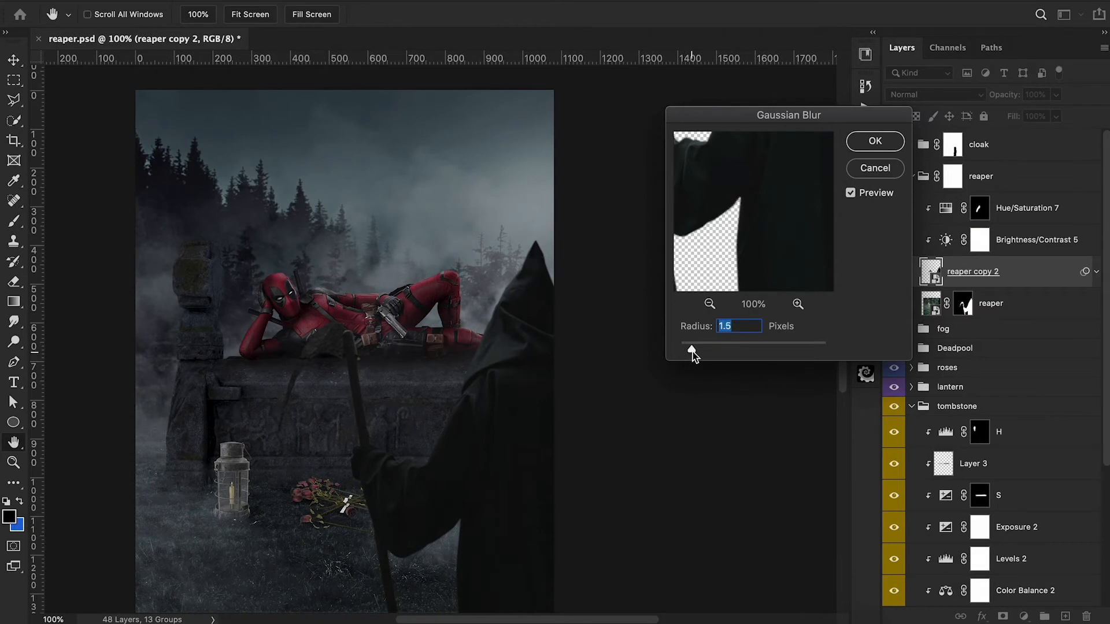
pyautogui.moveTo(694, 355); pyautogui.dragTo(702, 354)
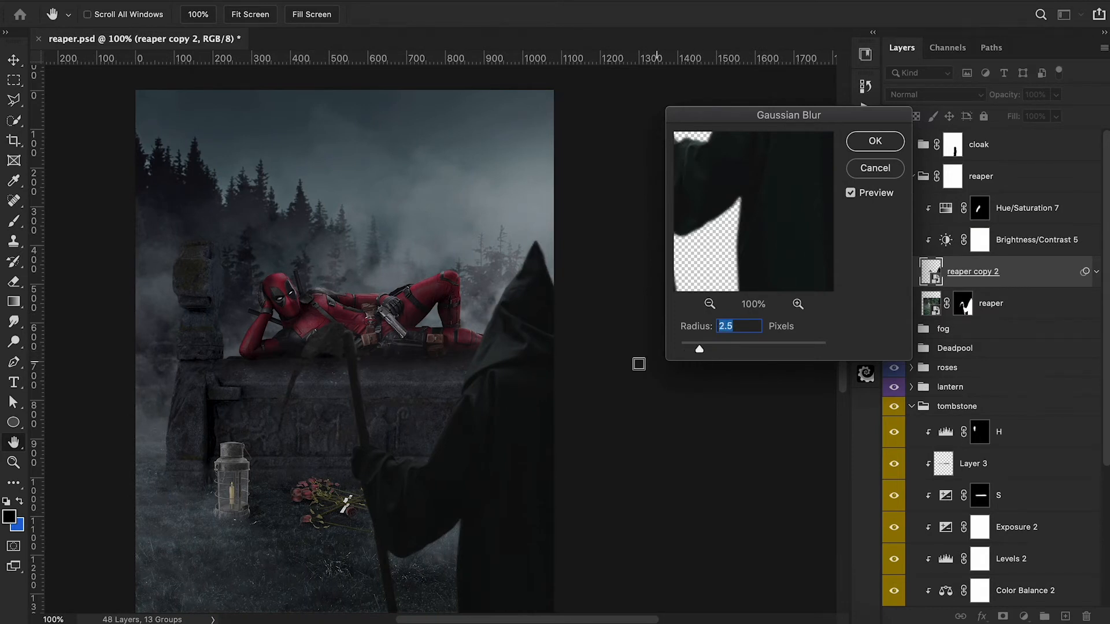
pyautogui.scroll(3, 617, 380)
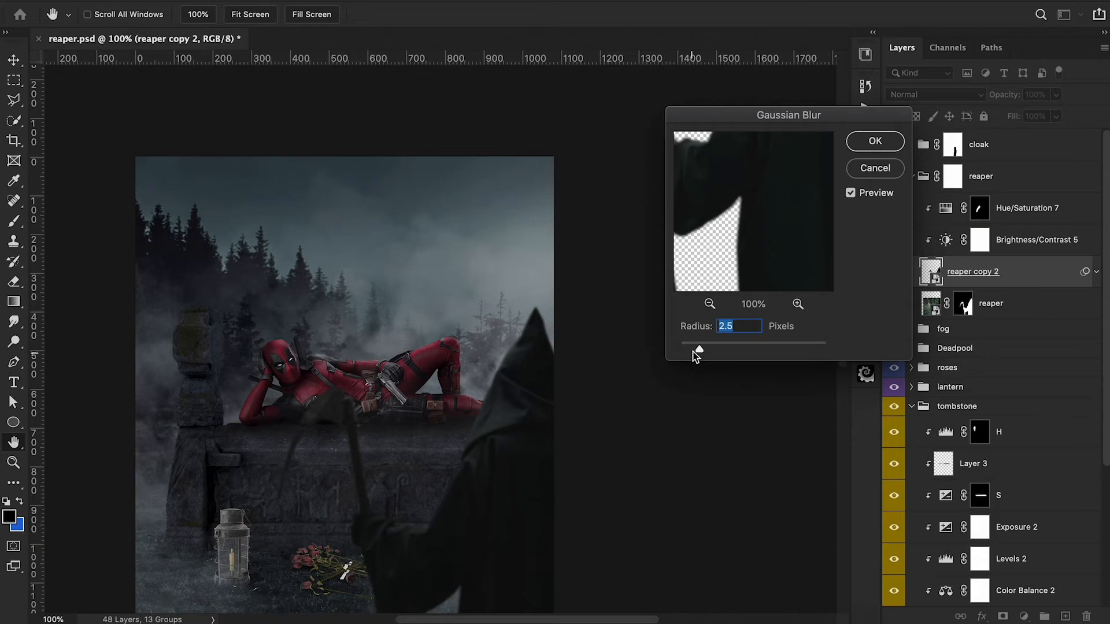
pyautogui.hscroll(1, 559, 429)
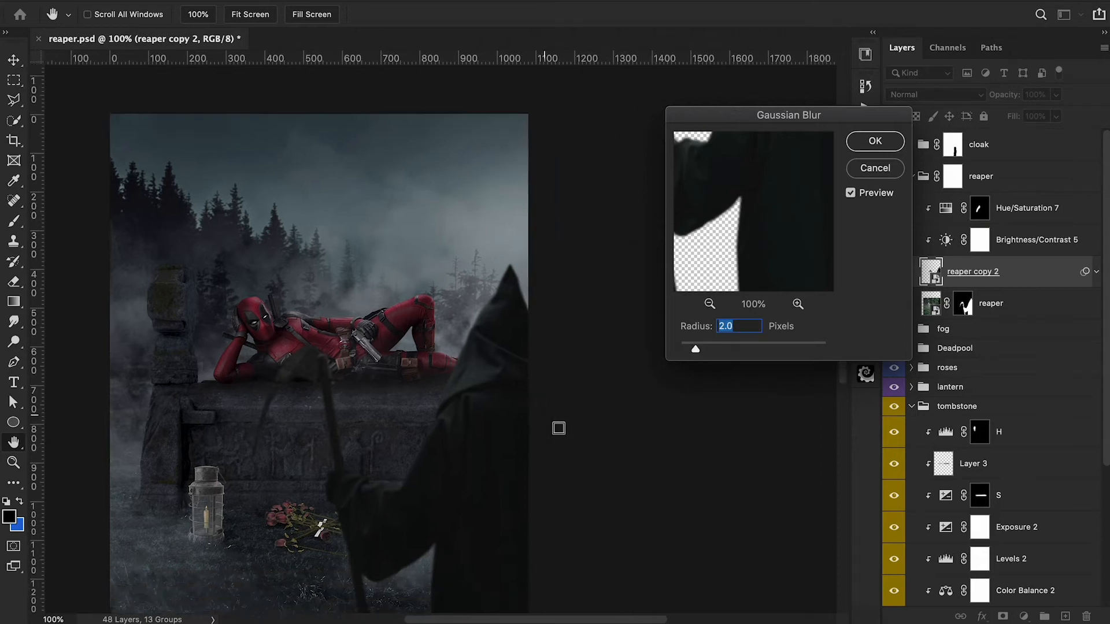
pyautogui.scroll(-2, 558, 428)
pyautogui.scroll(-1, 558, 428)
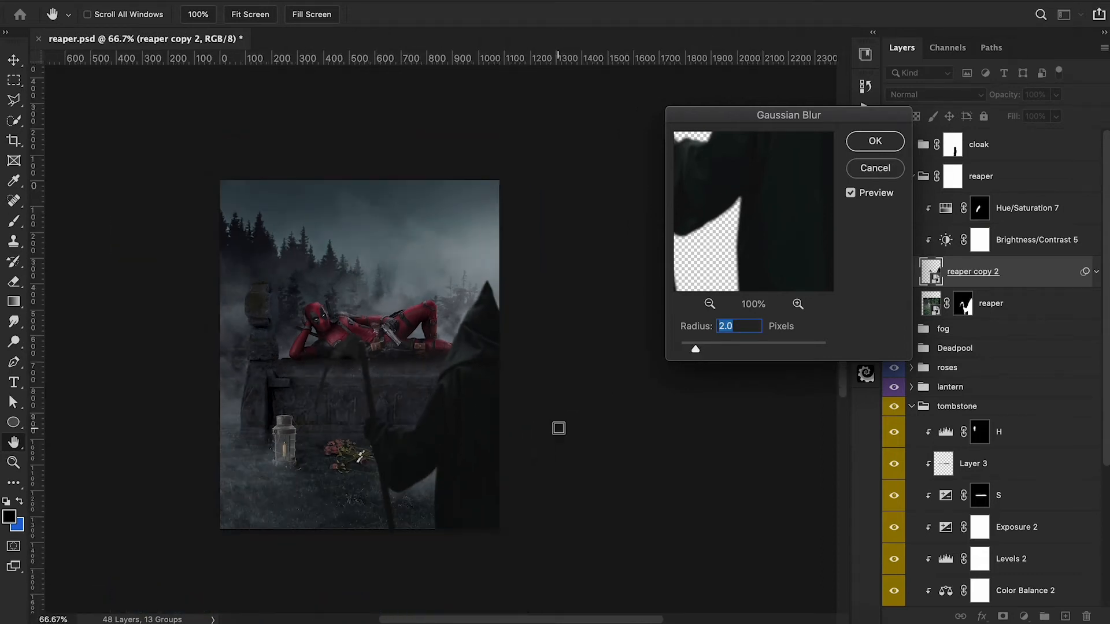
pyautogui.moveTo(694, 349); pyautogui.dragTo(693, 350)
pyautogui.click(875, 147)
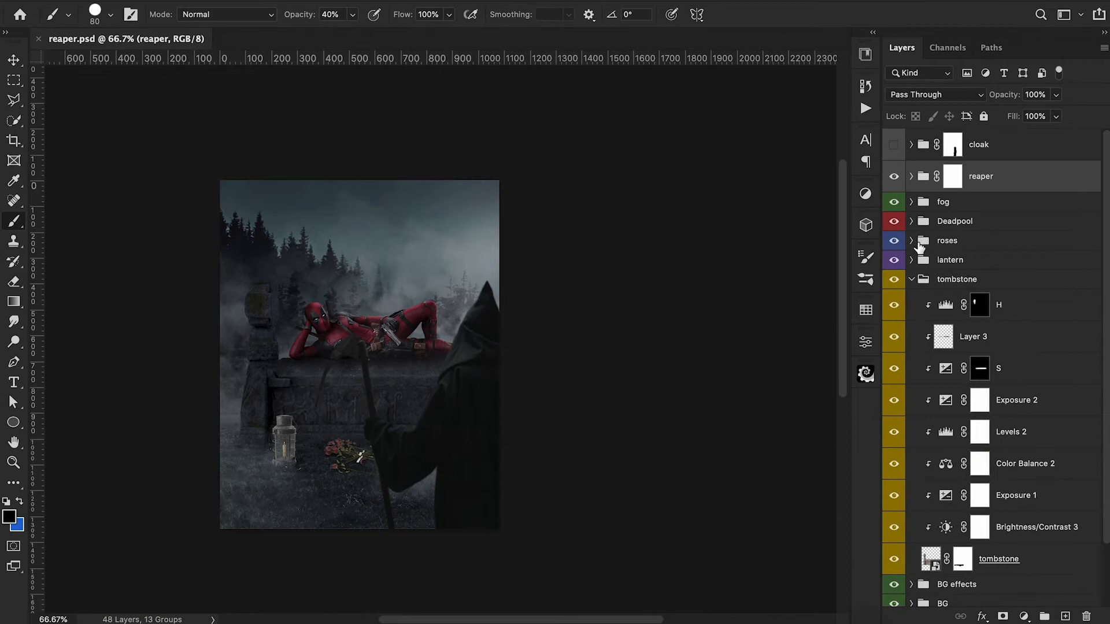
# Add a Brightness/Contrast adjustment clipped to the lantern layer, with brightness -136 and contrast 27.
pyautogui.click(912, 279)
pyautogui.click(911, 260)
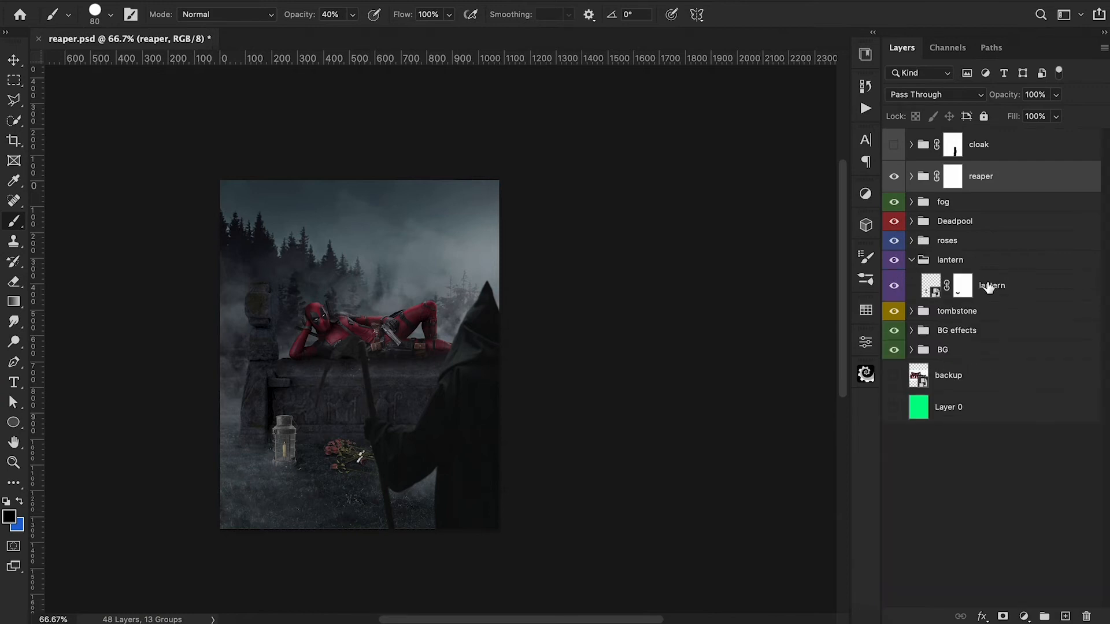
pyautogui.click(991, 285)
pyautogui.click(1024, 617)
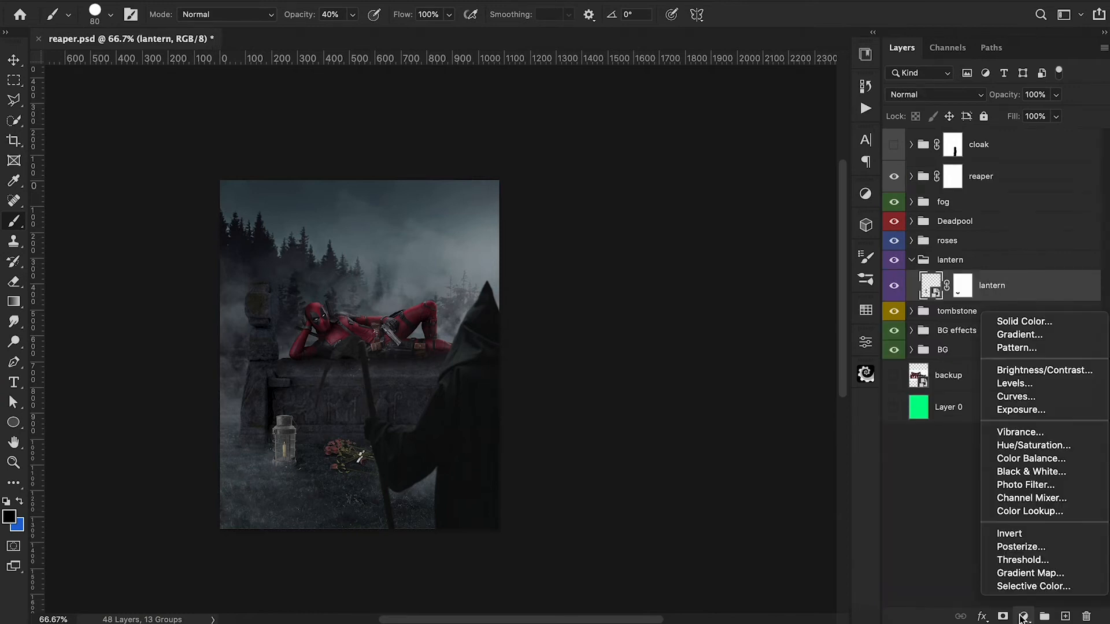
pyautogui.click(1016, 373)
pyautogui.click(733, 598)
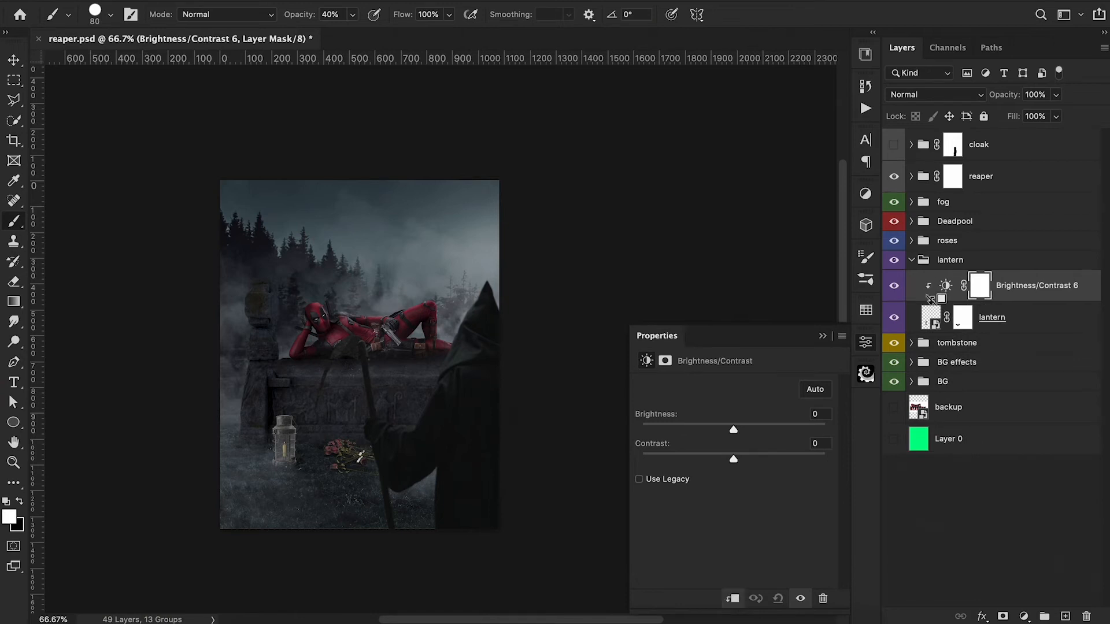
pyautogui.moveTo(733, 428); pyautogui.dragTo(665, 430)
pyautogui.moveTo(732, 459); pyautogui.dragTo(758, 460)
pyautogui.moveTo(665, 429); pyautogui.dragTo(649, 431)
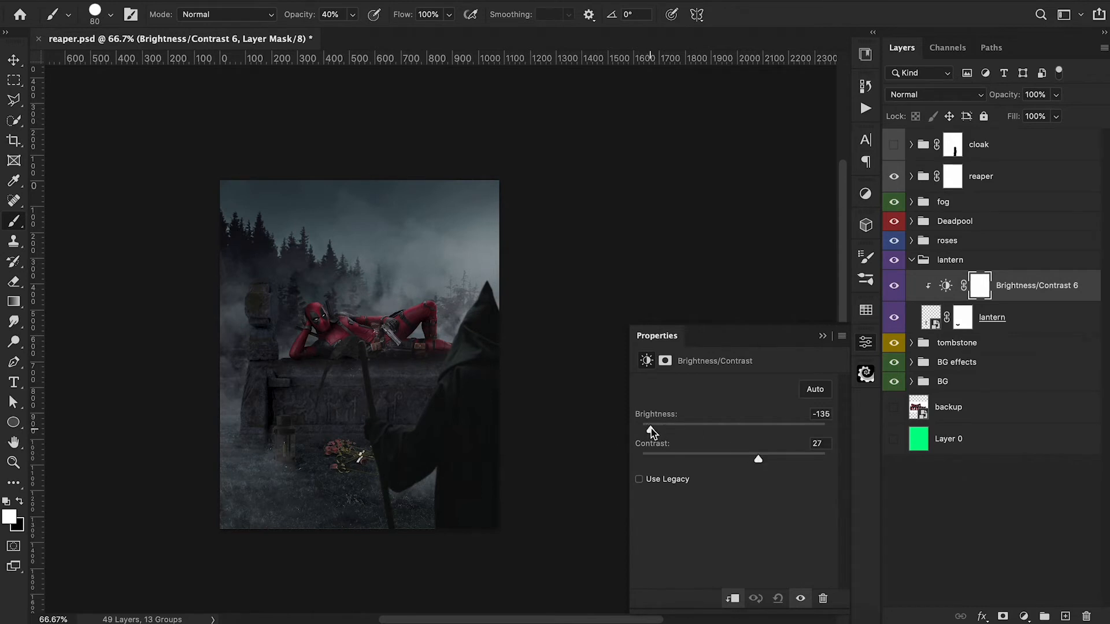
# Add a Levels adjustment clipped to the lantern, with input black point 20 and white point 214.
pyautogui.hotkey('ctrl', 'alt', 'l')
pyautogui.moveTo(829, 502); pyautogui.dragTo(817, 501)
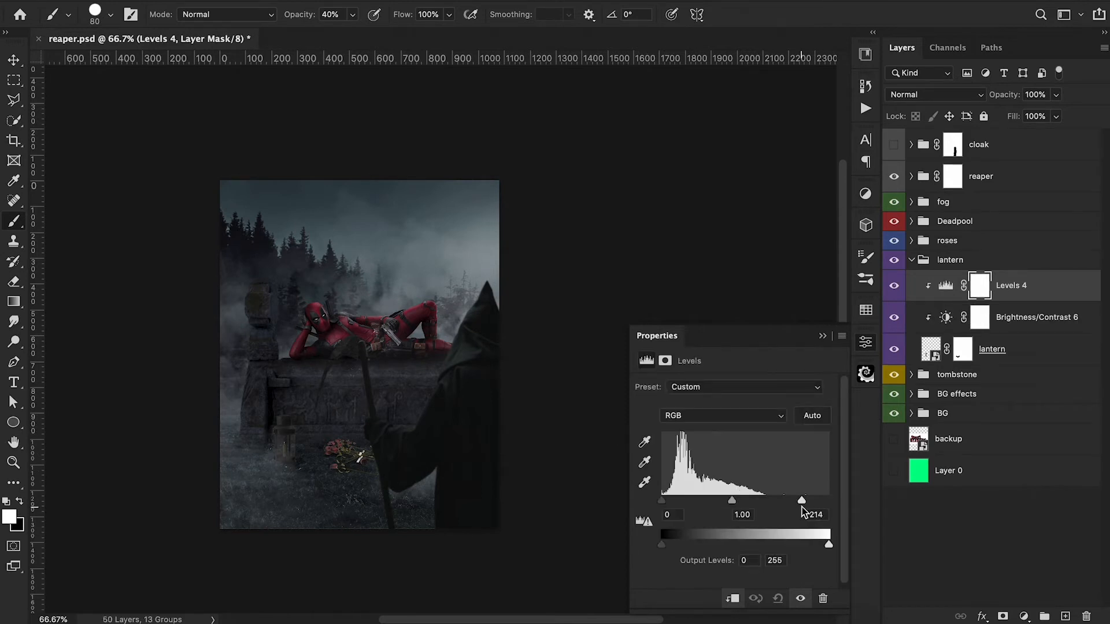
pyautogui.moveTo(661, 501); pyautogui.dragTo(677, 504)
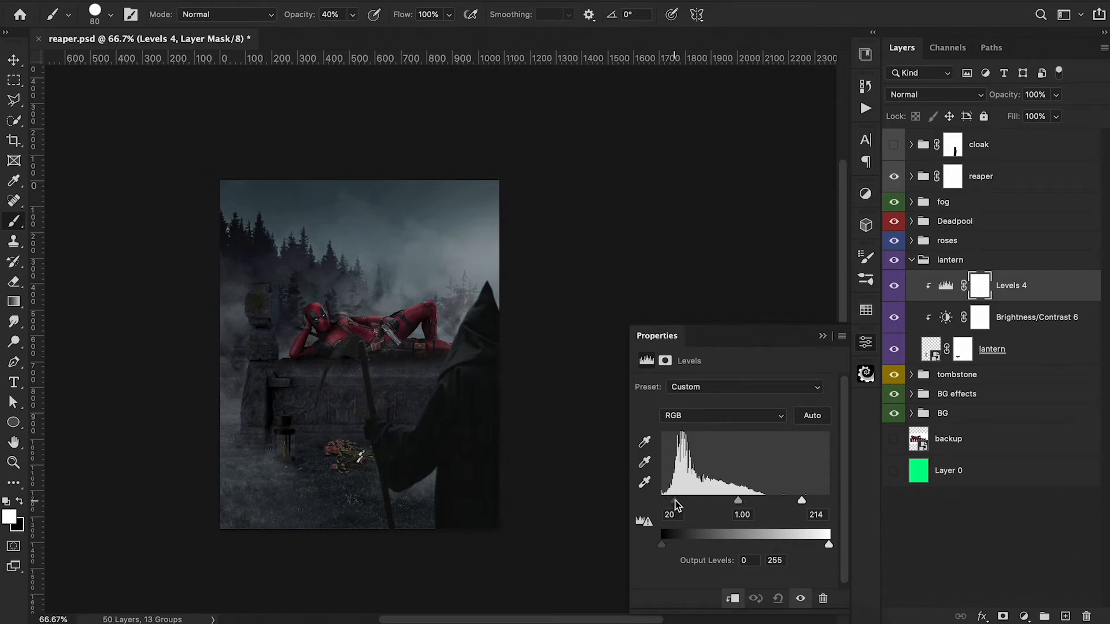
pyautogui.click(822, 336)
pyautogui.click(980, 317)
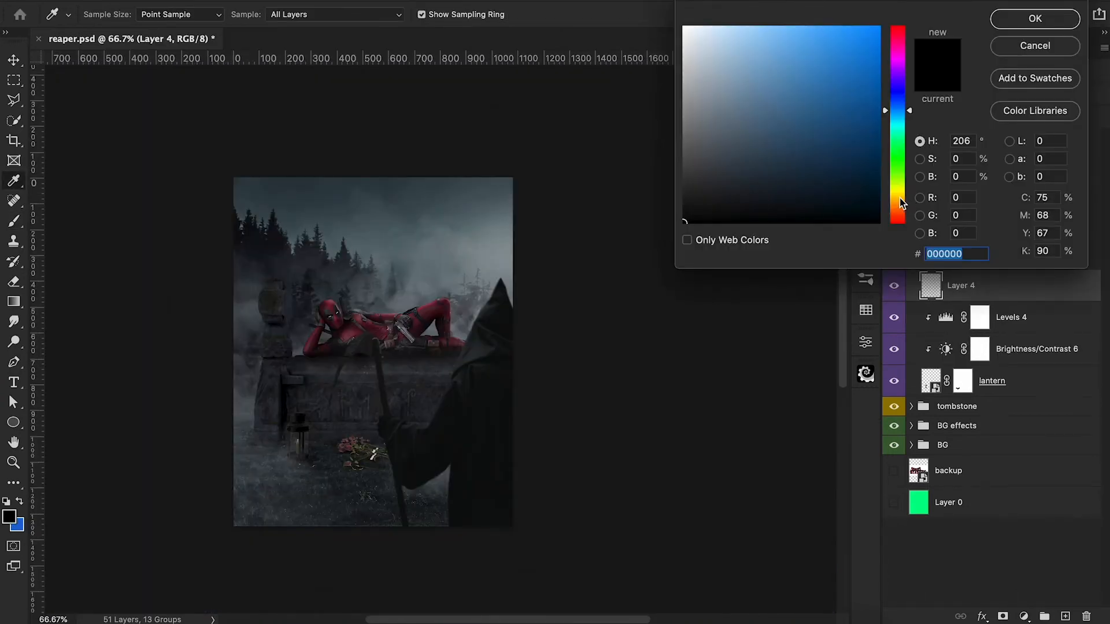
# Set the foreground colour to ffcc00 and paint a soft flame on the lantern's candle at 20% brush opacity on Layer 4.
pyautogui.click(899, 198)
pyautogui.click(878, 32)
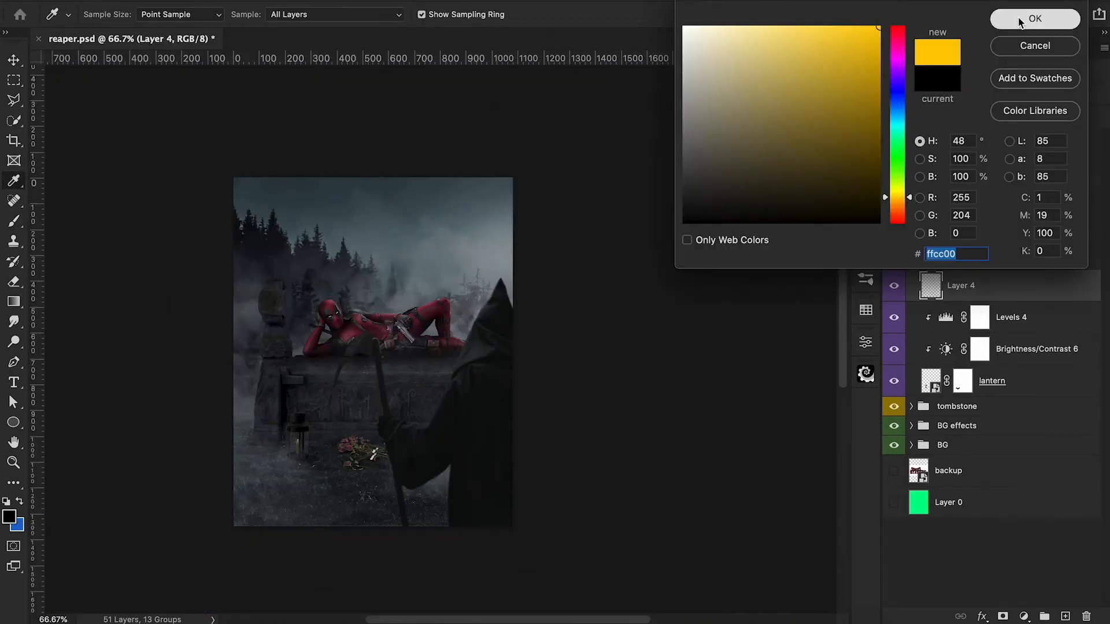
pyautogui.click(1035, 18)
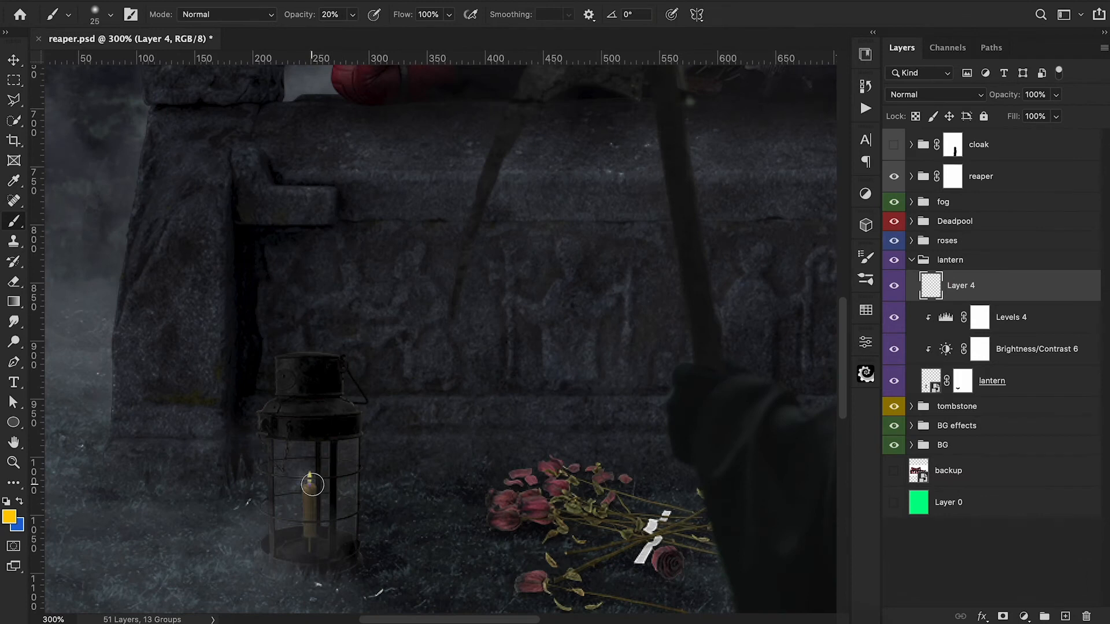
pyautogui.moveTo(313, 485); pyautogui.dragTo(310, 475)
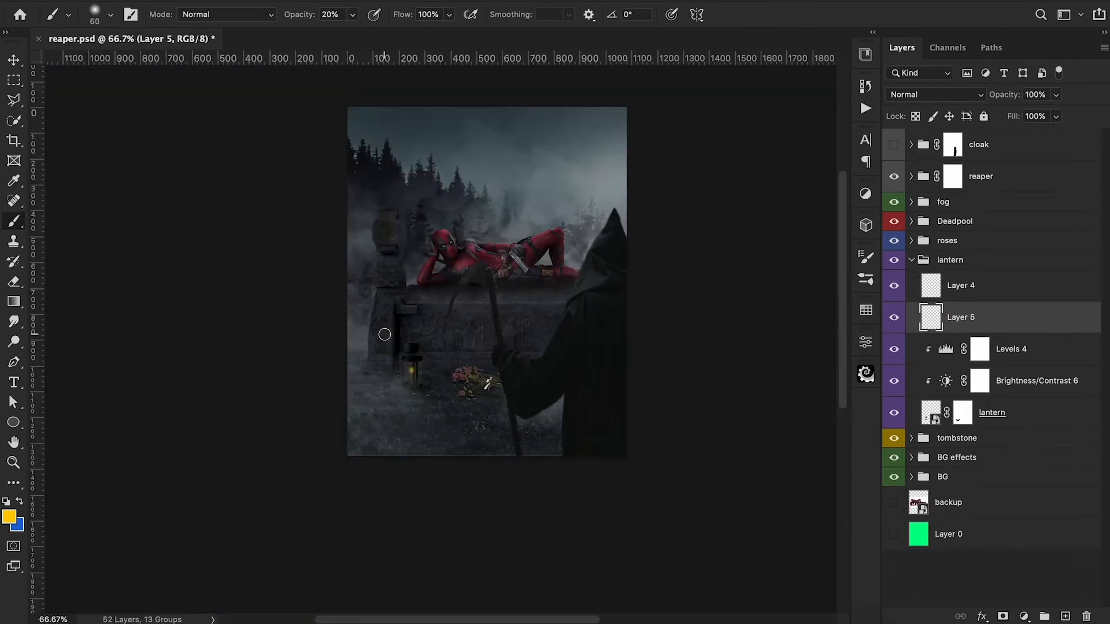
# Build up a soft glow around the lantern on separate layers below the flame, using colour fed11d for the second one.
pyautogui.moveTo(411, 344); pyautogui.dragTo(413, 376)
pyautogui.press(']')
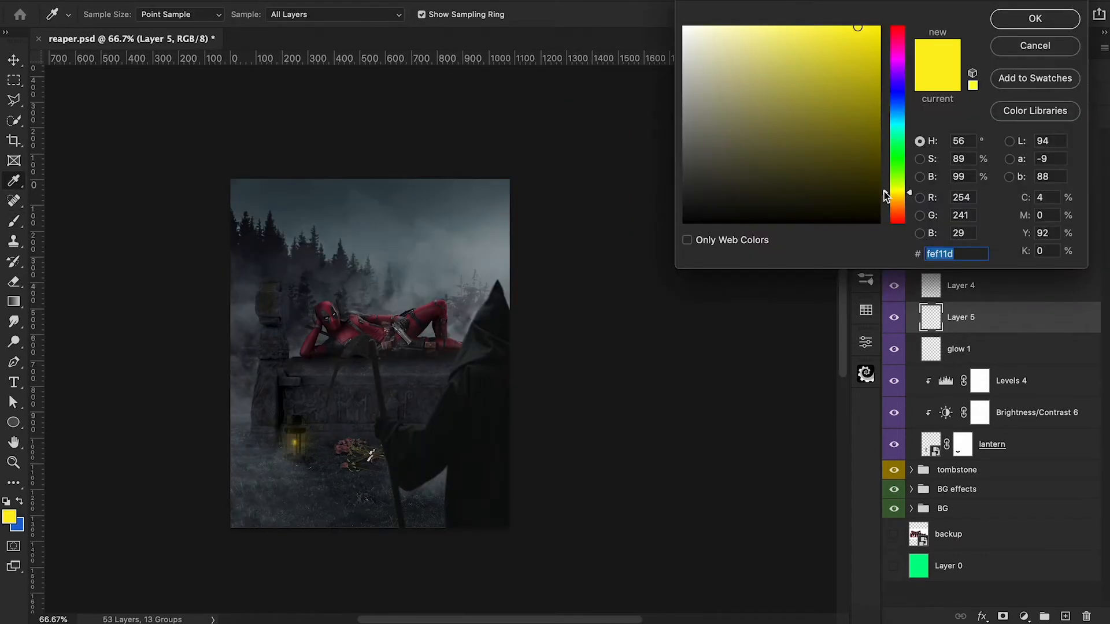
pyautogui.moveTo(887, 193); pyautogui.dragTo(884, 199)
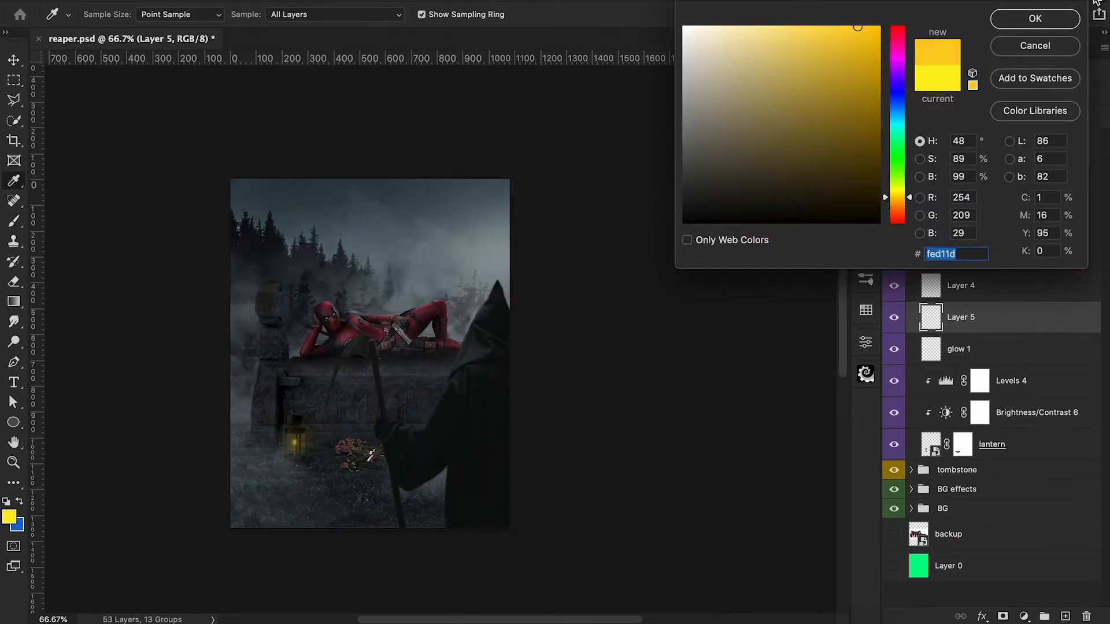
pyautogui.click(1035, 19)
pyautogui.moveTo(310, 442); pyautogui.dragTo(292, 449)
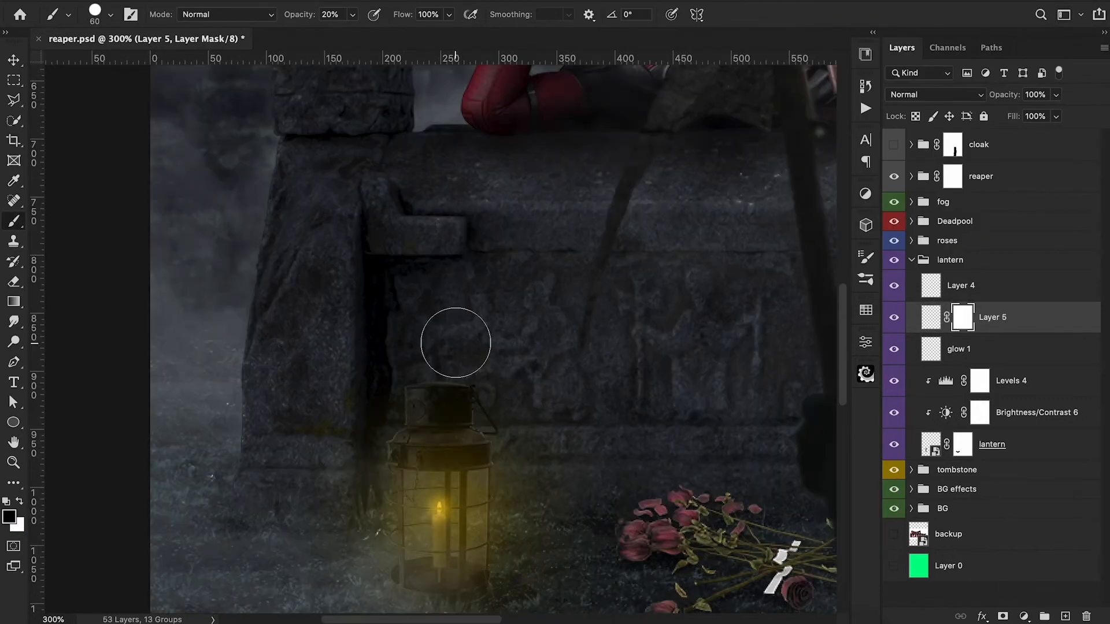
# Mask Layer 5's glow off the lantern's metal cap at 100% brush opacity, keeping the strokes within the lantern's outline.
pyautogui.press('0')
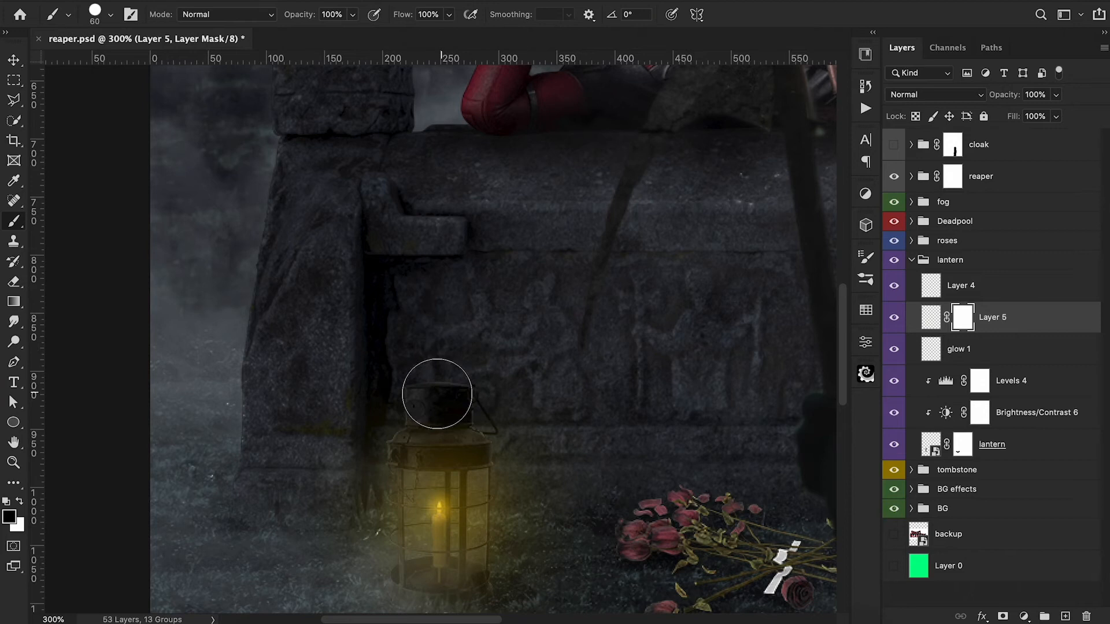
pyautogui.moveTo(473, 414)
pyautogui.mouseDown()
pyautogui.moveTo(397, 436)
pyautogui.moveTo(417, 423)
pyautogui.moveTo(426, 439)
pyautogui.moveTo(469, 433)
pyautogui.mouseUp()
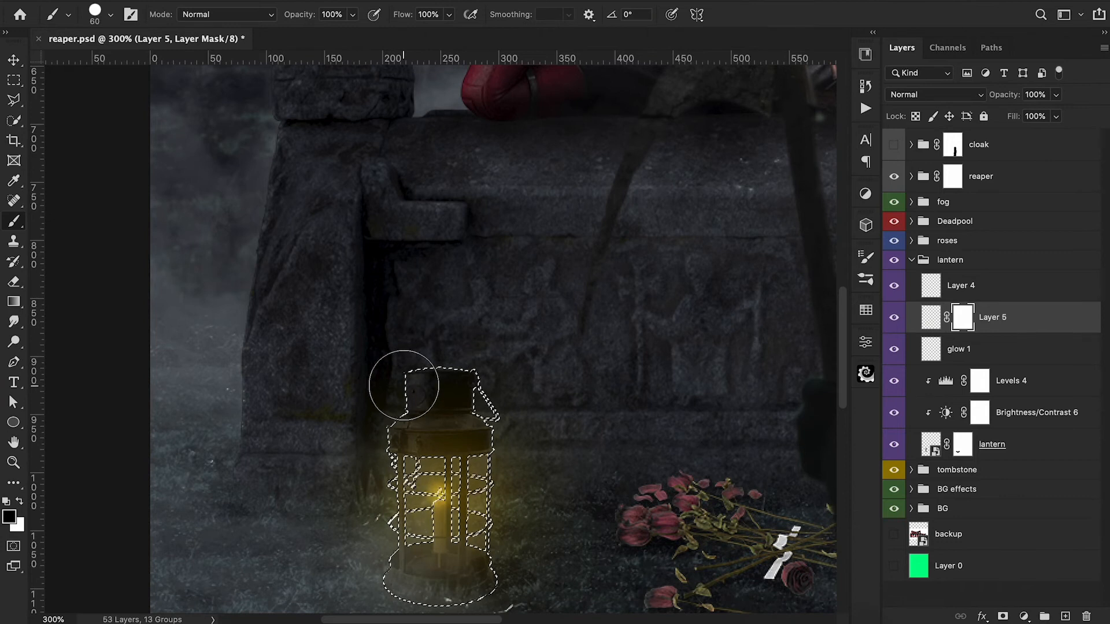
pyautogui.moveTo(482, 415)
pyautogui.mouseDown()
pyautogui.moveTo(441, 421)
pyautogui.moveTo(427, 439)
pyautogui.moveTo(417, 420)
pyautogui.mouseUp()
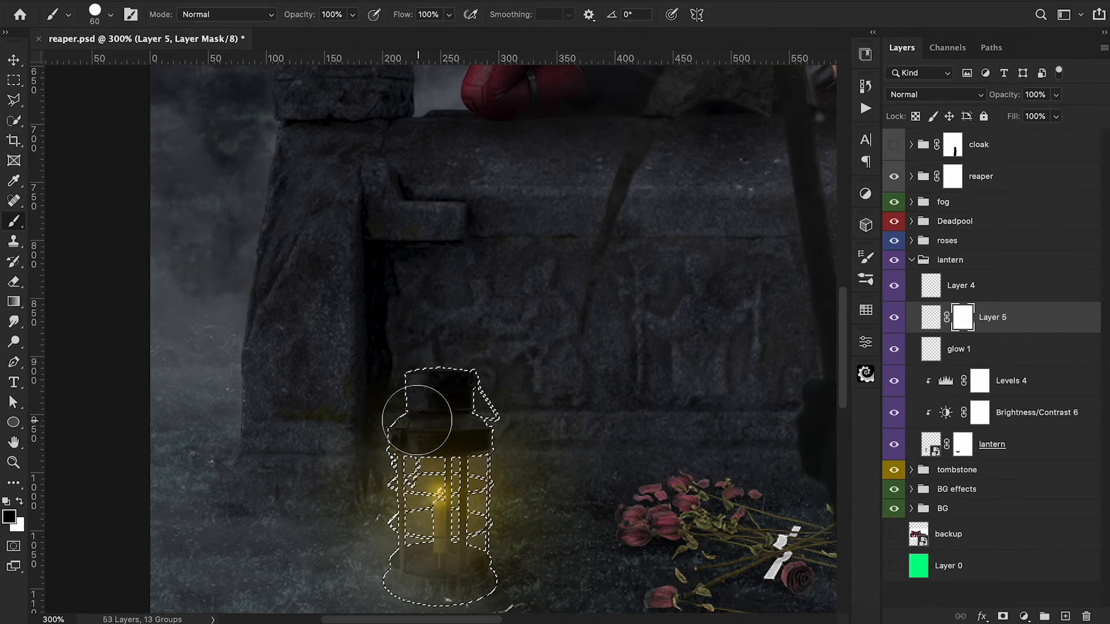
pyautogui.press('[')
pyautogui.press('[')
pyautogui.press('[')
pyautogui.press('[')
pyautogui.press('[')
pyautogui.press('[')
pyautogui.press('[')
pyautogui.press('[')
pyautogui.press('[')
pyautogui.press('[')
pyautogui.press('[')
pyautogui.press('[')
pyautogui.press('[')
pyautogui.press('[')
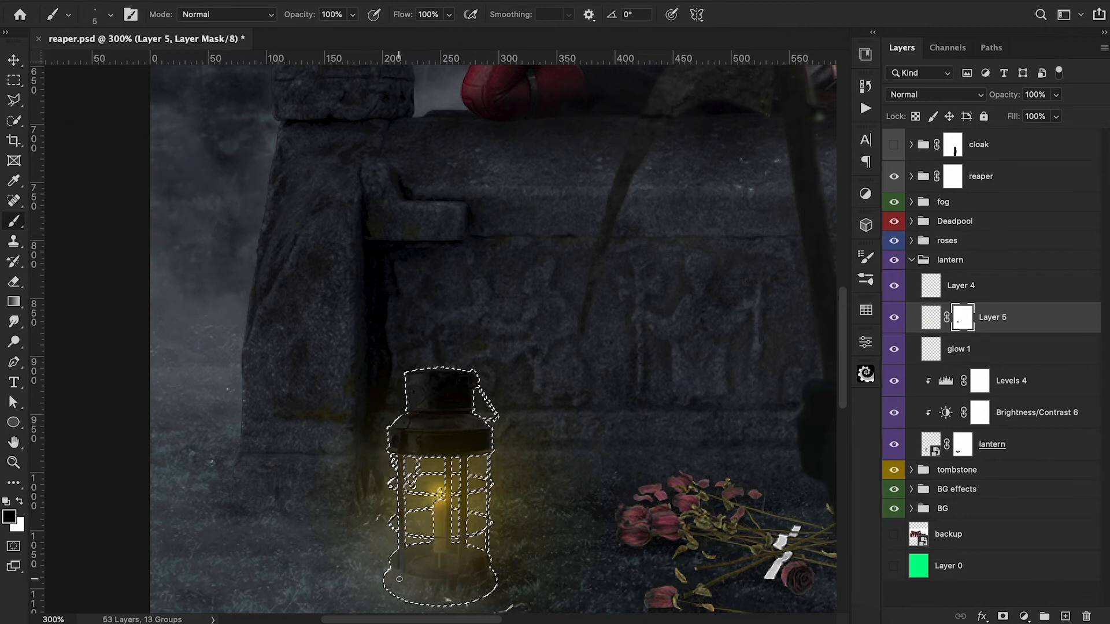
# Mask Layer 5's glow off the lantern's base with a brush of about 30 px.
pyautogui.press(']')
pyautogui.press(']')
pyautogui.press(']')
pyautogui.press(']')
pyautogui.press(']')
pyautogui.press(']')
pyautogui.press(']')
pyautogui.press(']')
pyautogui.press(']')
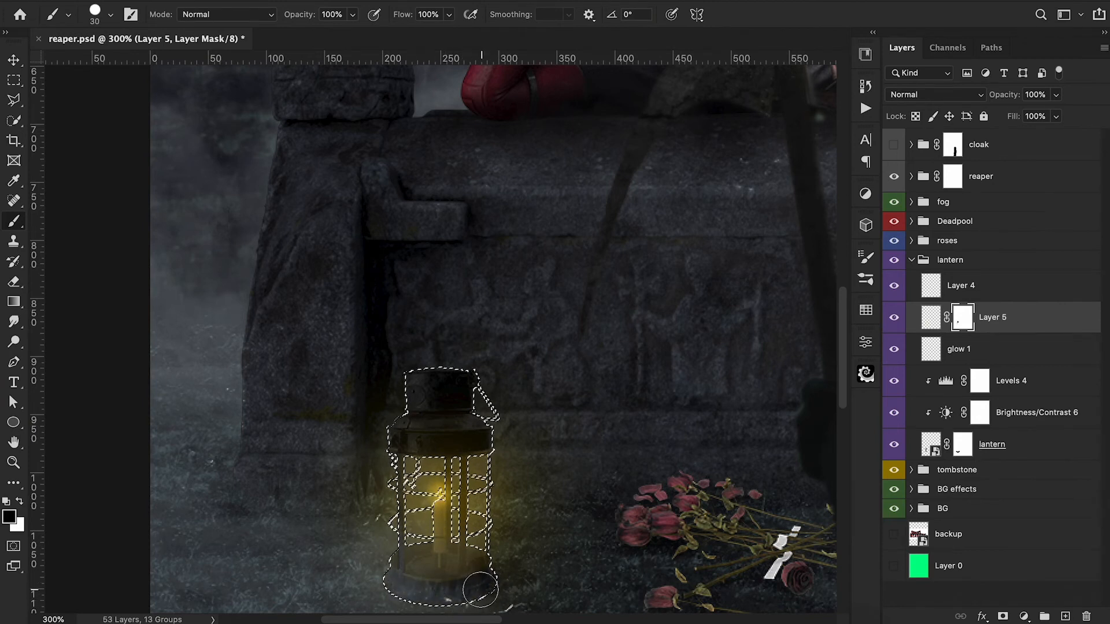
# Mask Layer 5's glow off the lantern's thin frame bars and cap edge with a very small brush.
pyautogui.press('[')
pyautogui.press('[')
pyautogui.press('[')
pyautogui.press('[')
pyautogui.press('[')
pyautogui.press('[')
pyautogui.hotkey('ctrl', '=')
pyautogui.hotkey('ctrl', '=')
pyautogui.hotkey('ctrl', '=')
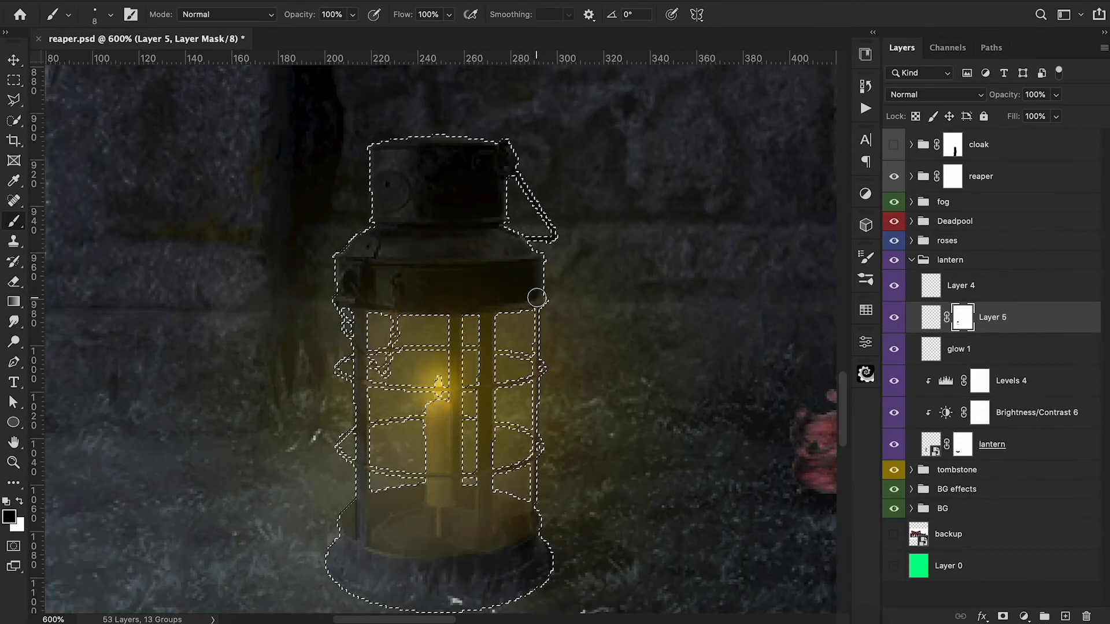
pyautogui.press('[')
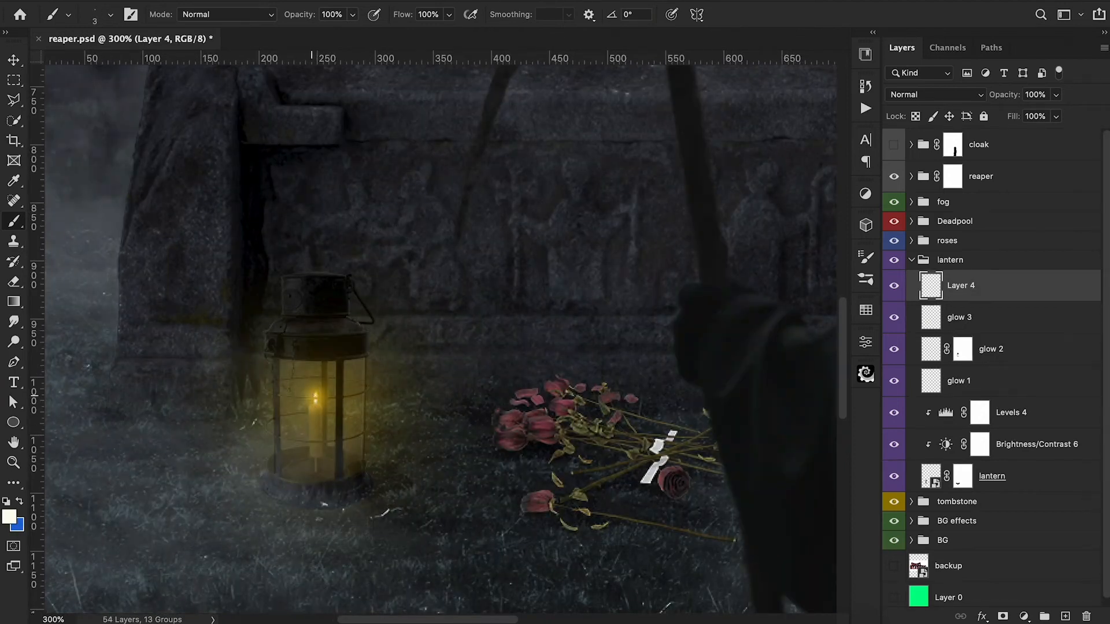
# Brighten the candle flame on Layer 4 with a cream-coloured 9 px brush at 30% opacity.
pyautogui.press('3')
pyautogui.press(']')
pyautogui.press(']')
pyautogui.press(']')
pyautogui.press(']')
pyautogui.press(']')
pyautogui.press(']')
pyautogui.press('super+1')
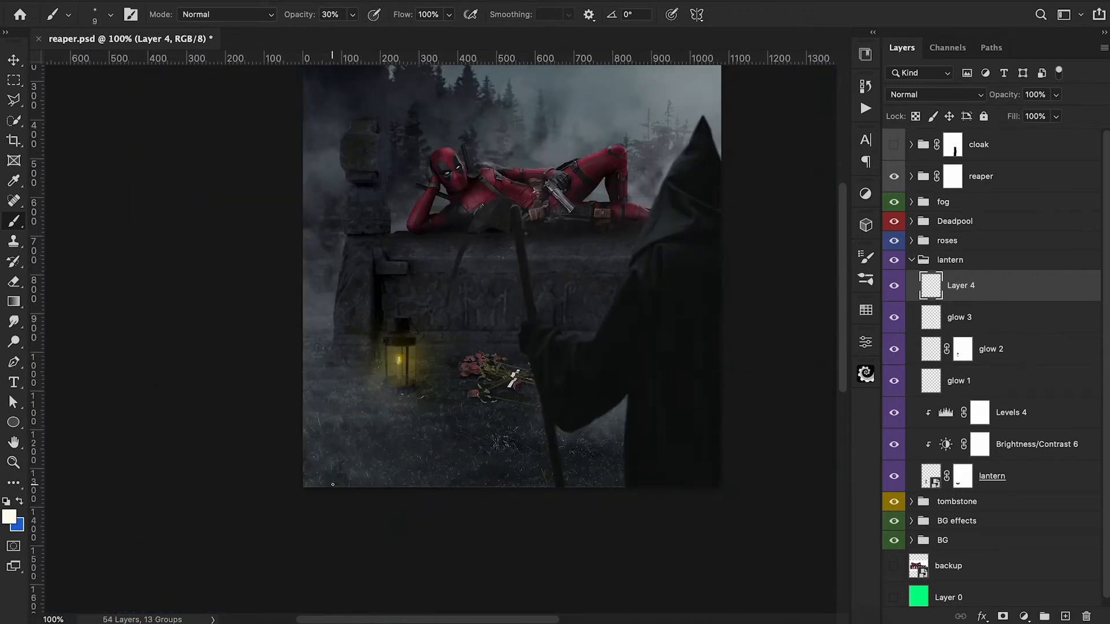
pyautogui.hscroll(6, 341, 489)
pyautogui.scroll(3, 341, 488)
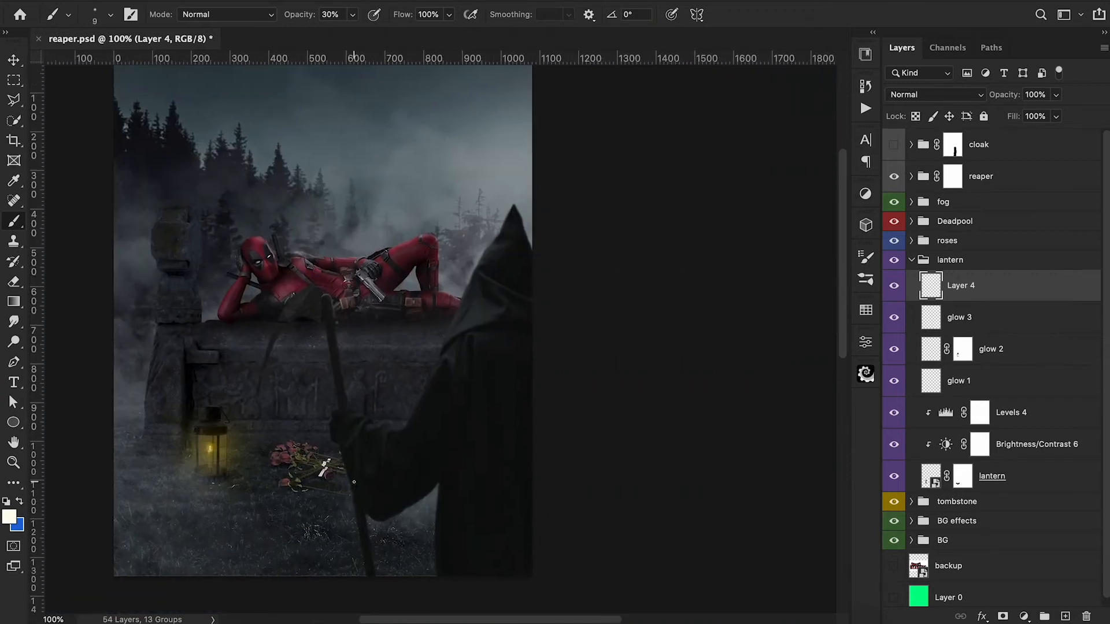
# Darken the BG group with a clipped Brightness/Contrast adjustment above Color Lookup 1, set to about -59 brightness.
pyautogui.click(1024, 617)
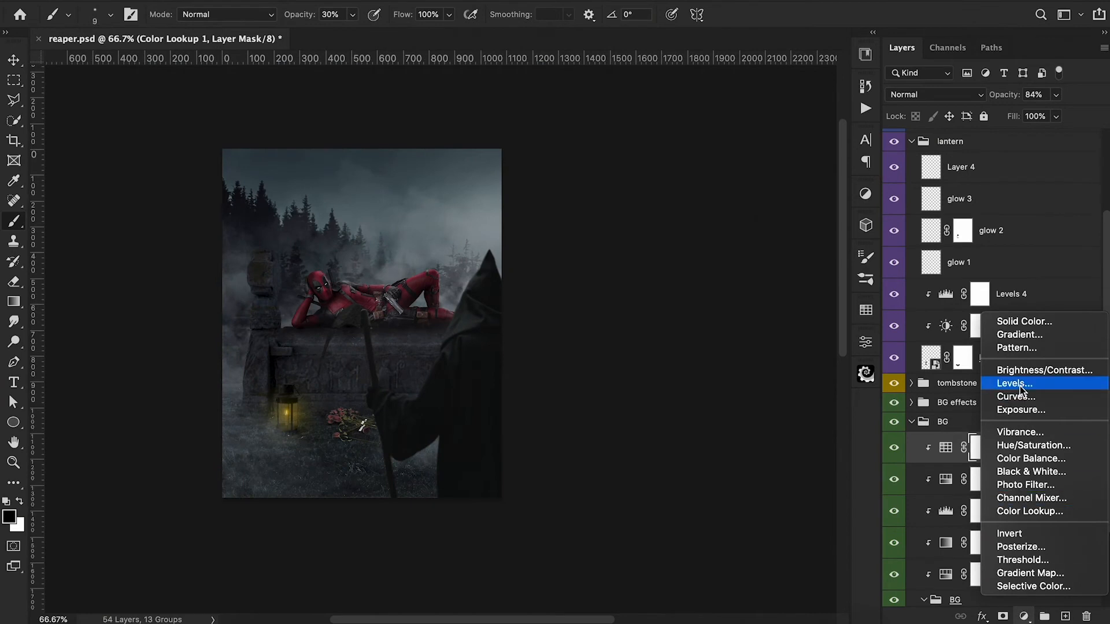
pyautogui.click(1035, 371)
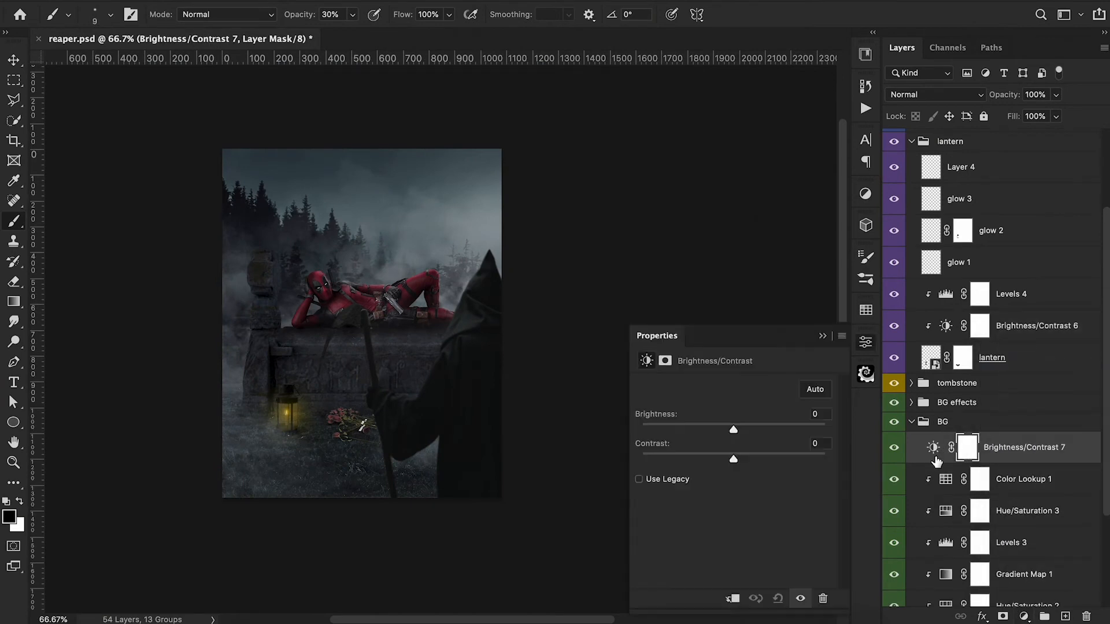
pyautogui.moveTo(735, 431); pyautogui.dragTo(698, 436)
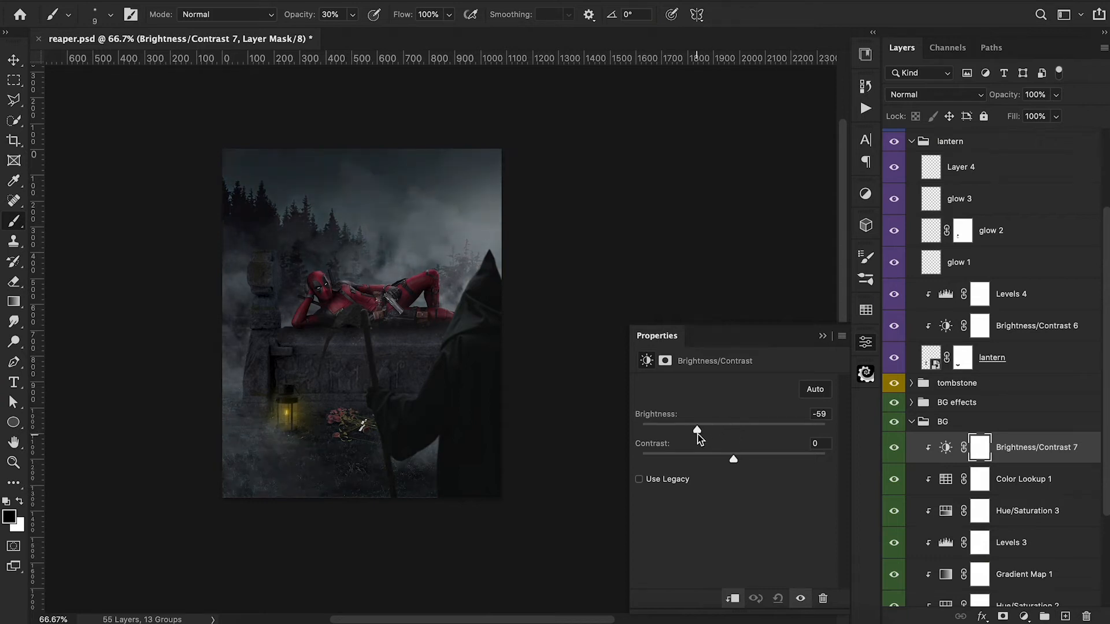
pyautogui.click(823, 335)
# Lower the opacity of the BG effects fog layers, with fog 2 at 35% and fog 1 at 43%.
pyautogui.click(911, 402)
pyautogui.click(995, 542)
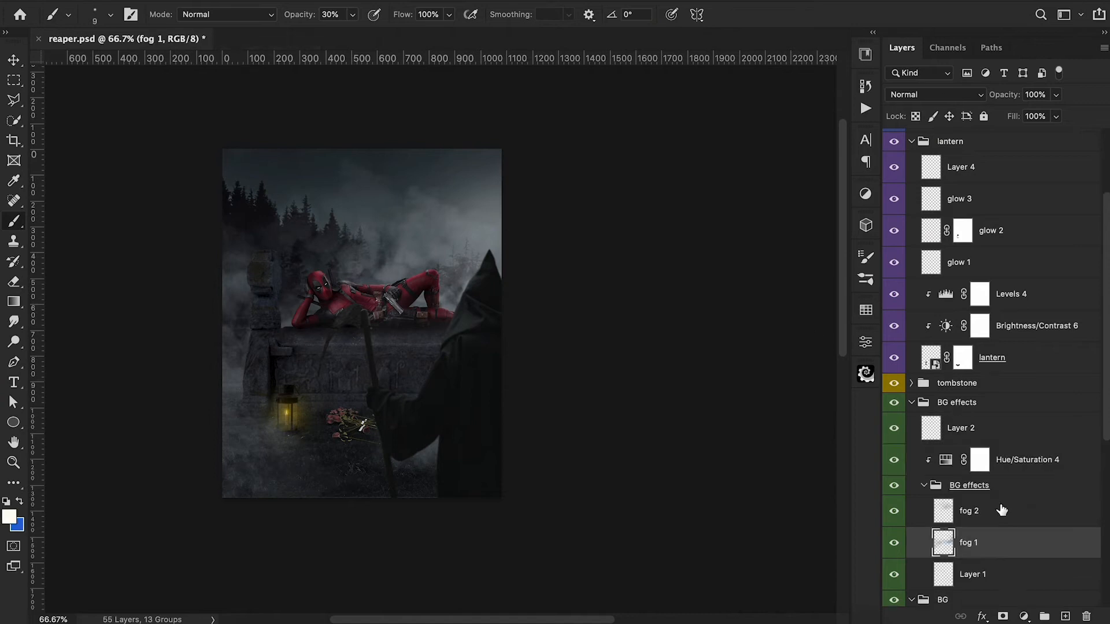
pyautogui.moveTo(1003, 100); pyautogui.dragTo(965, 108)
pyautogui.click(976, 512)
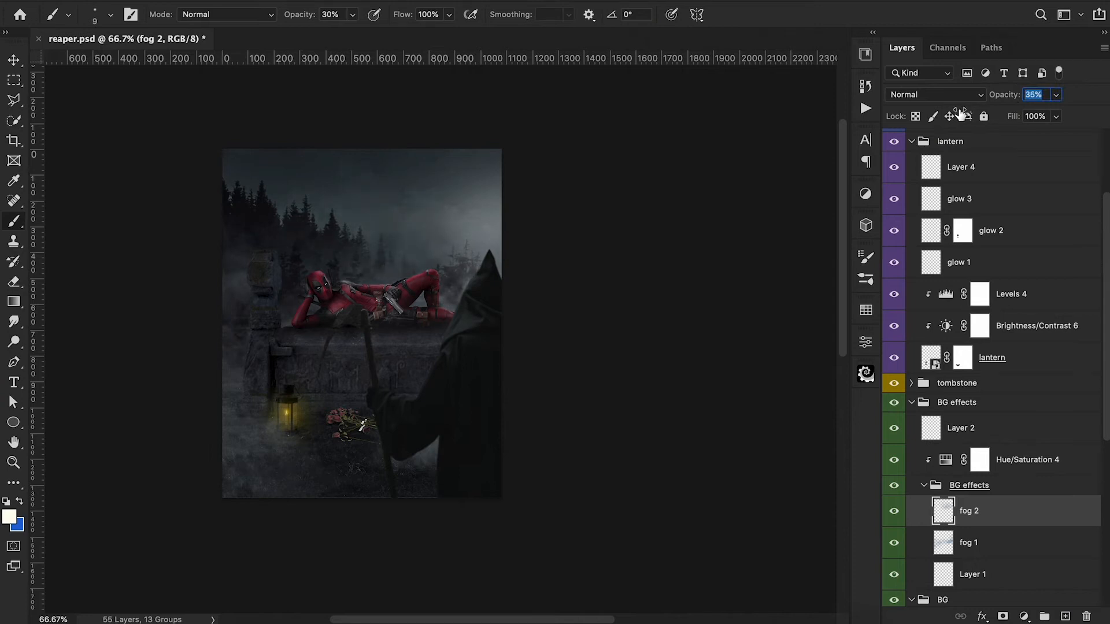
pyautogui.click(970, 545)
pyautogui.moveTo(1009, 98); pyautogui.dragTo(993, 106)
pyautogui.scroll(4, 954, 289)
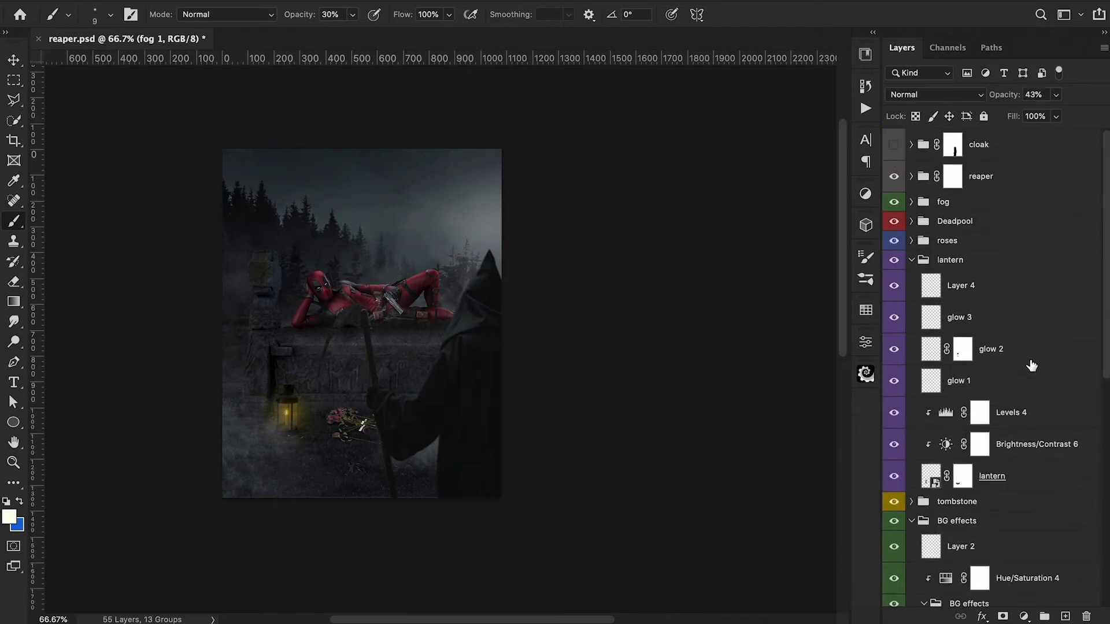
# Adjust the opacity of the fog group above the Deadpool group.
pyautogui.click(921, 205)
pyautogui.click(1005, 95)
pyautogui.moveTo(969, 118); pyautogui.dragTo(980, 113)
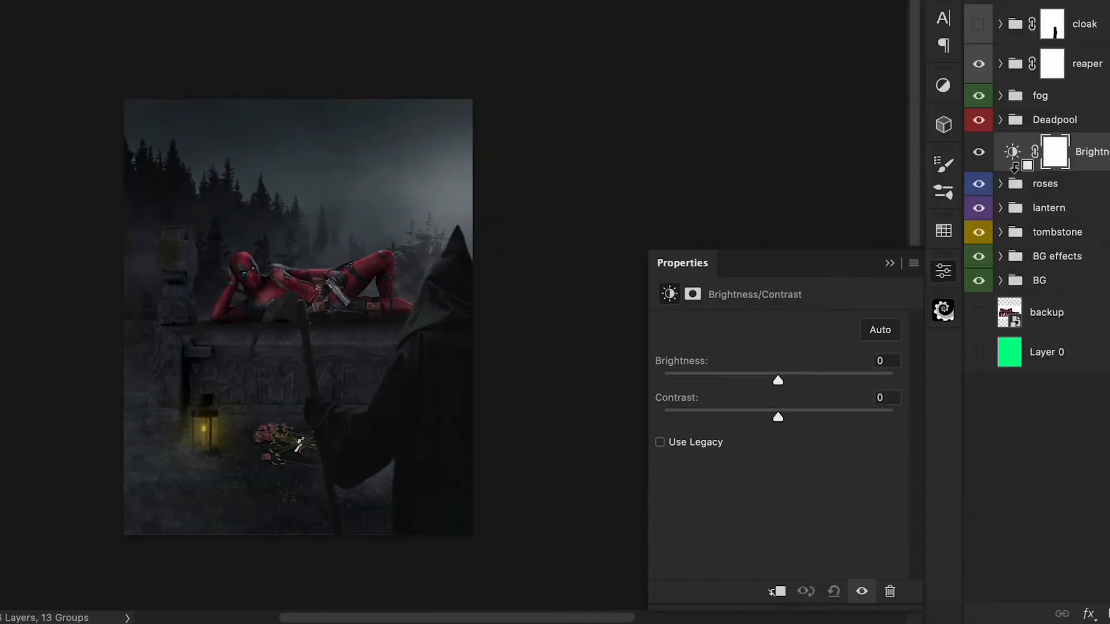
# Darken the roses with the Brightness/Contrast adjustment clipped to their group, using about -116 brightness and reduced contrast.
pyautogui.moveTo(778, 381); pyautogui.dragTo(705, 379)
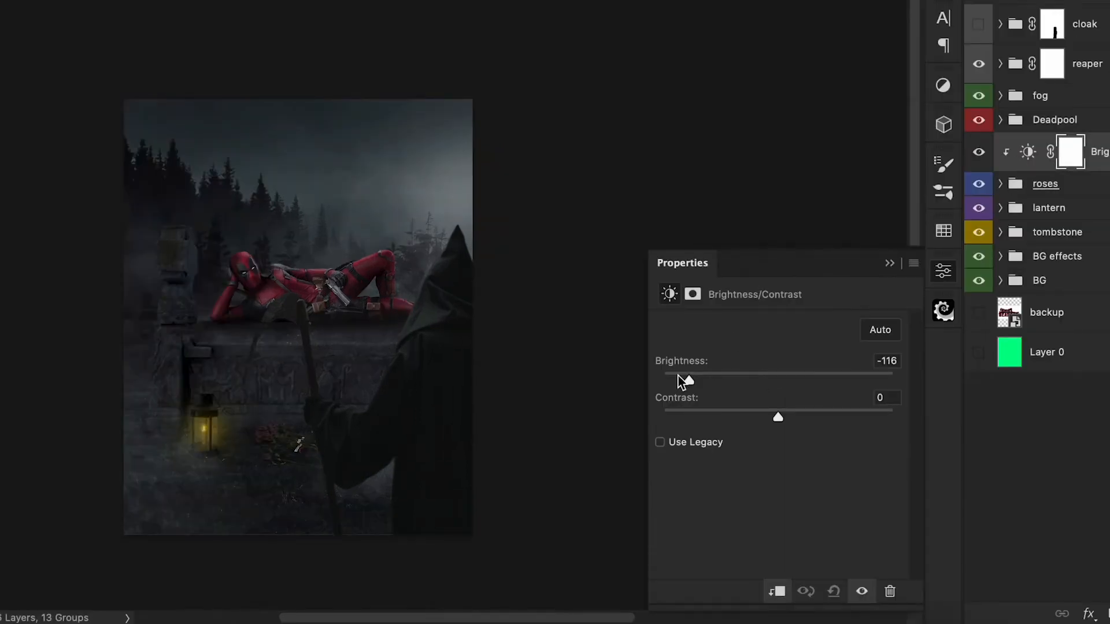
pyautogui.moveTo(754, 418); pyautogui.dragTo(730, 419)
pyautogui.click(890, 263)
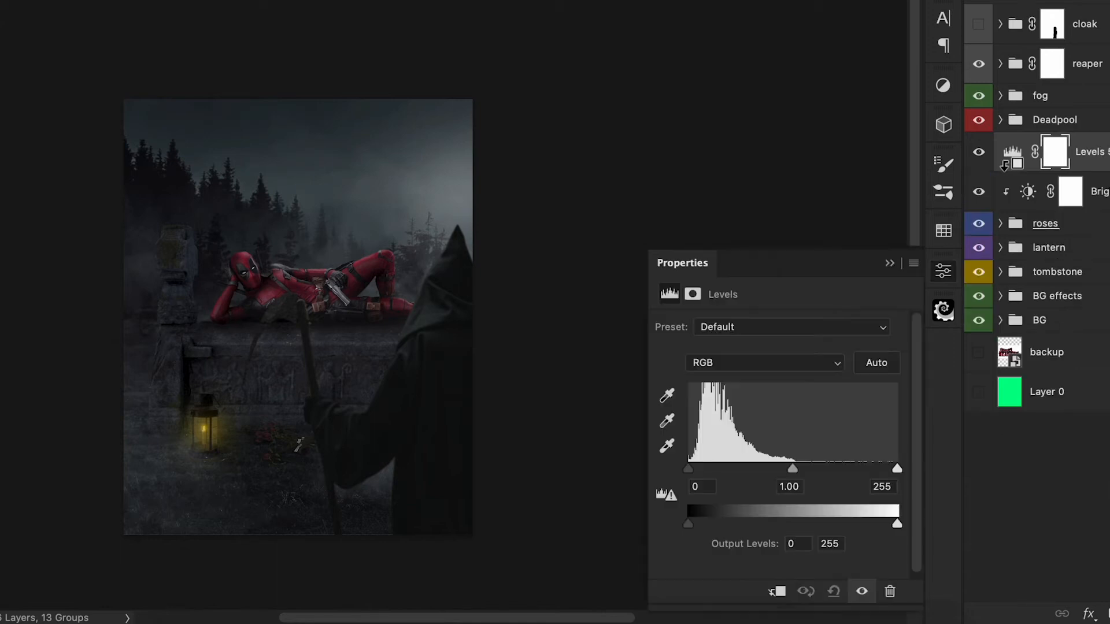
# Clip the Levels adjustment to the roses, set its black input to 6 and lower its white input.
pyautogui.keyDown('alt'); pyautogui.click(1012, 169); pyautogui.keyUp('alt')
pyautogui.moveTo(688, 467); pyautogui.dragTo(694, 468)
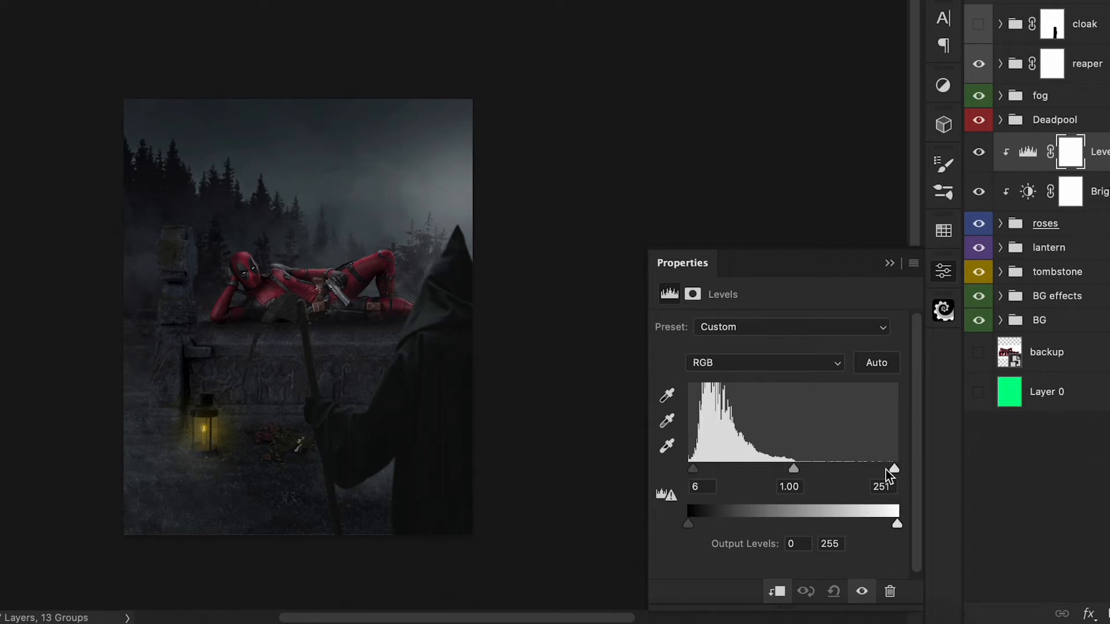
pyautogui.moveTo(876, 466); pyautogui.dragTo(880, 467)
pyautogui.click(889, 264)
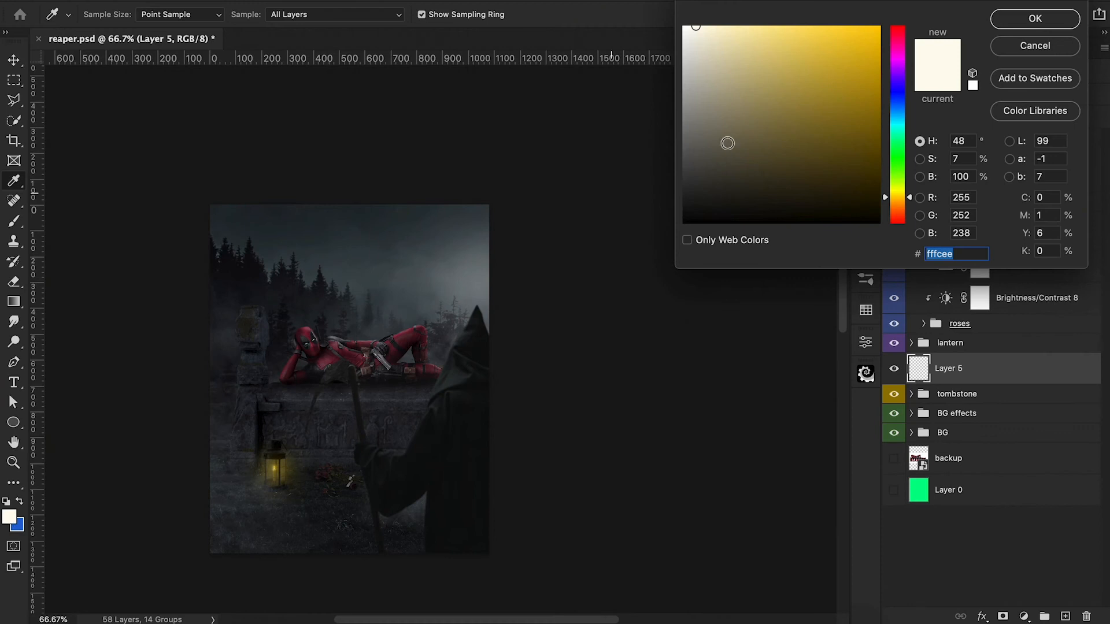
# Choose a yellow foreground colour and paint a glow behind the lantern on Layer 5 with a soft 500 px brush at 20% opacity.
pyautogui.click(876, 33)
pyautogui.moveTo(830, 30); pyautogui.dragTo(819, 26)
pyautogui.moveTo(888, 199); pyautogui.dragTo(887, 193)
pyautogui.moveTo(785, 29); pyautogui.dragTo(788, 23)
pyautogui.click(1035, 18)
pyautogui.press('b')
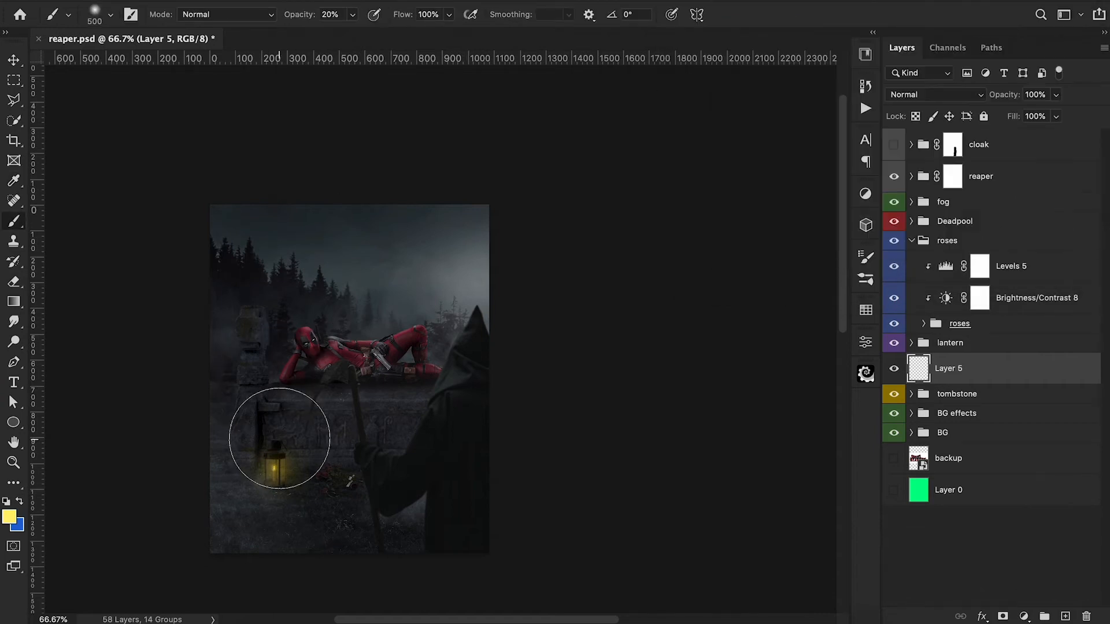
pyautogui.click(284, 441)
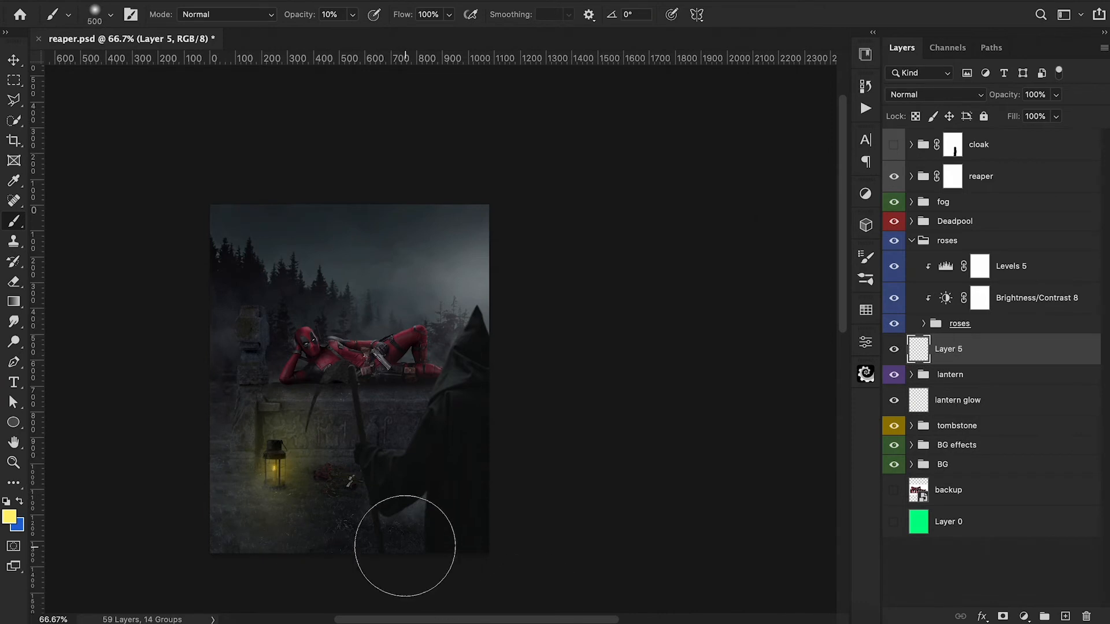
# Paint a faint yellow glow on the ground below the lantern with a 250 px brush at 10% opacity on the layer above the lantern group.
pyautogui.press('[')
pyautogui.press('[')
pyautogui.press('1')
pyautogui.press('[')
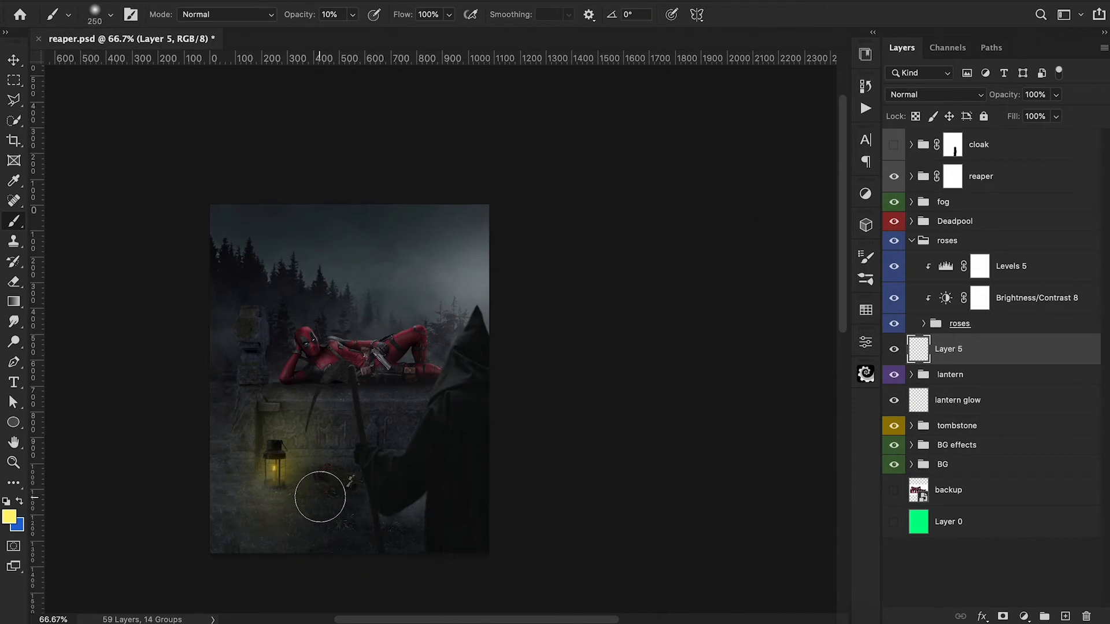
pyautogui.click(268, 508)
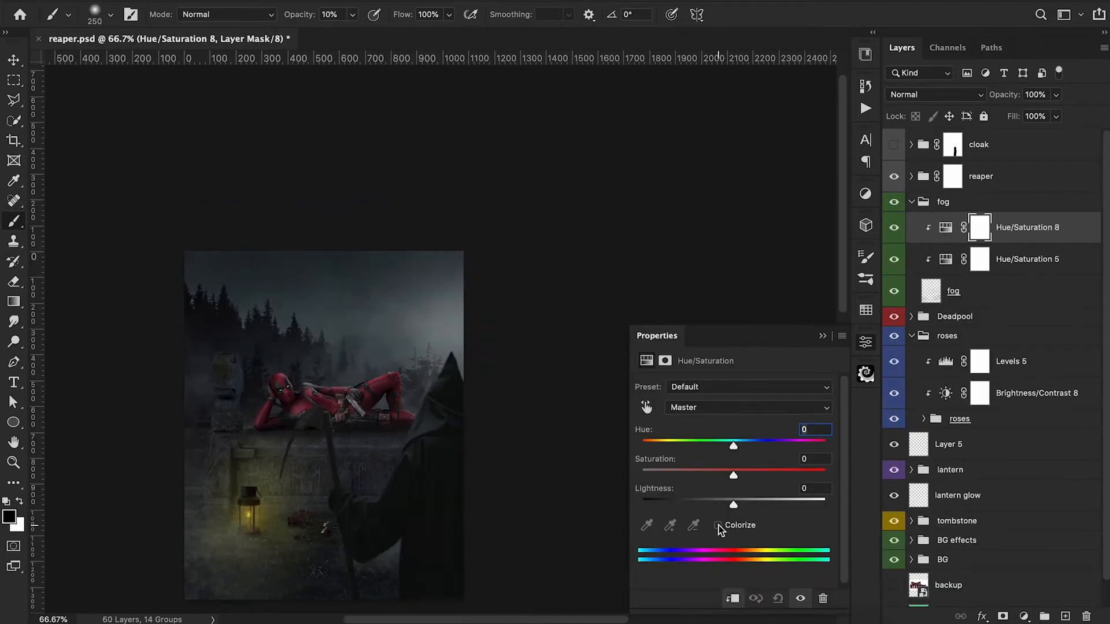
# Colorize the fog with Hue/Saturation 8, setting the hue to 50 and raising the saturation slightly above 25.
pyautogui.click(718, 527)
pyautogui.moveTo(646, 447); pyautogui.dragTo(667, 454)
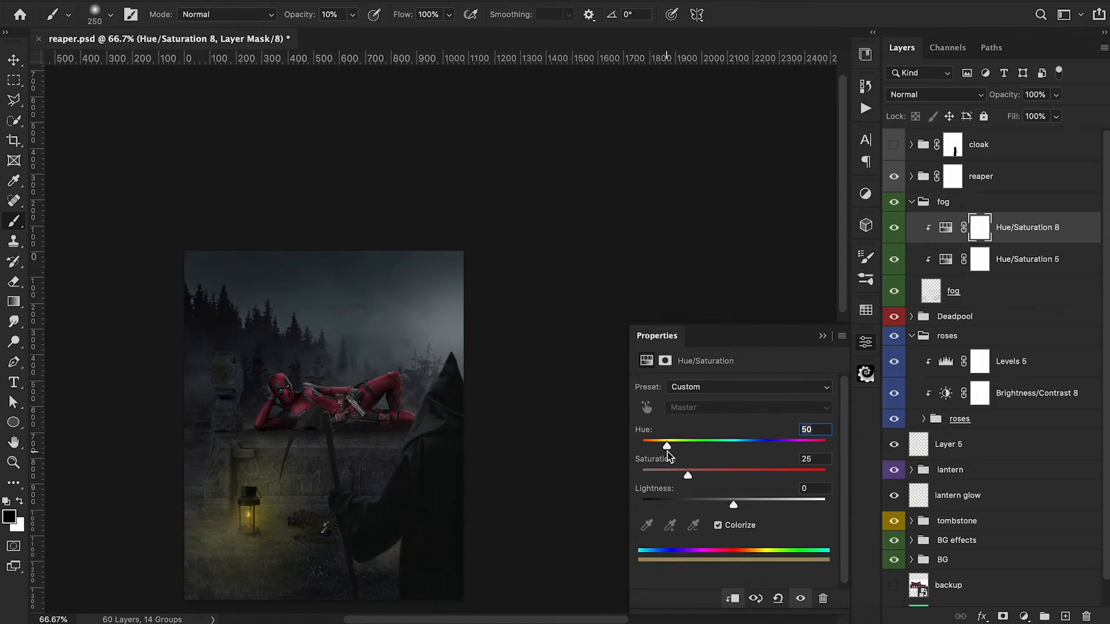
pyautogui.moveTo(690, 475); pyautogui.dragTo(699, 480)
pyautogui.click(822, 336)
# Invert the Hue/Saturation 8 mask and paint the yellow tint back over the fog around the lantern in white at 100% opacity.
pyautogui.hotkey('ctrl', 'i')
pyautogui.press('x')
pyautogui.press('0')
pyautogui.moveTo(234, 539)
pyautogui.mouseDown()
pyautogui.moveTo(214, 527)
pyautogui.moveTo(271, 553)
pyautogui.moveTo(248, 550)
pyautogui.moveTo(223, 578)
pyautogui.mouseUp()
pyautogui.scroll(-3, 372, 608)
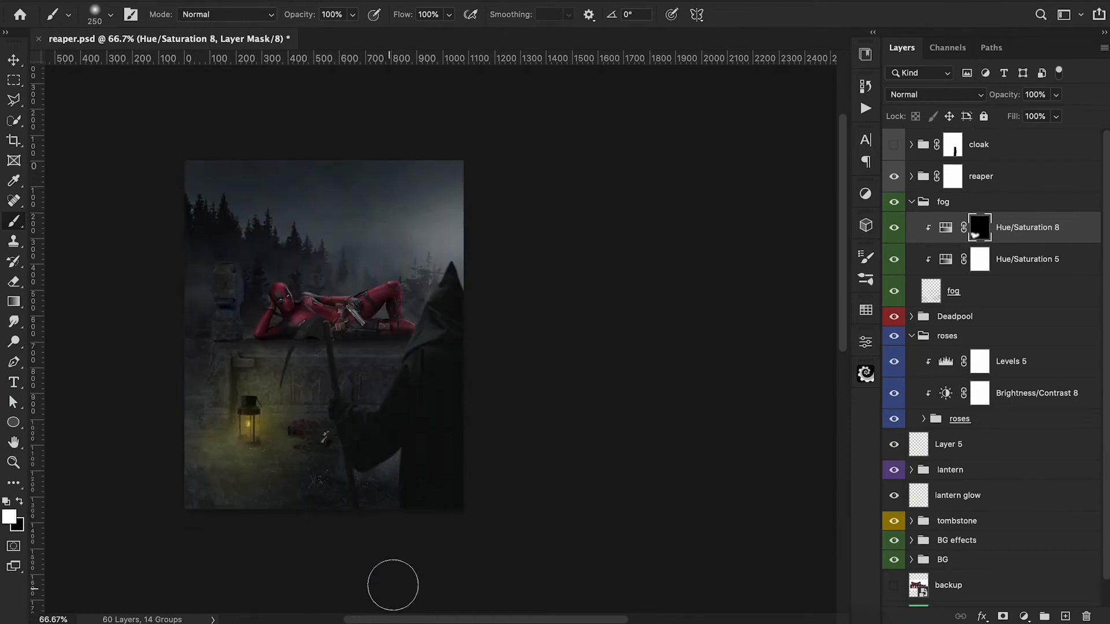
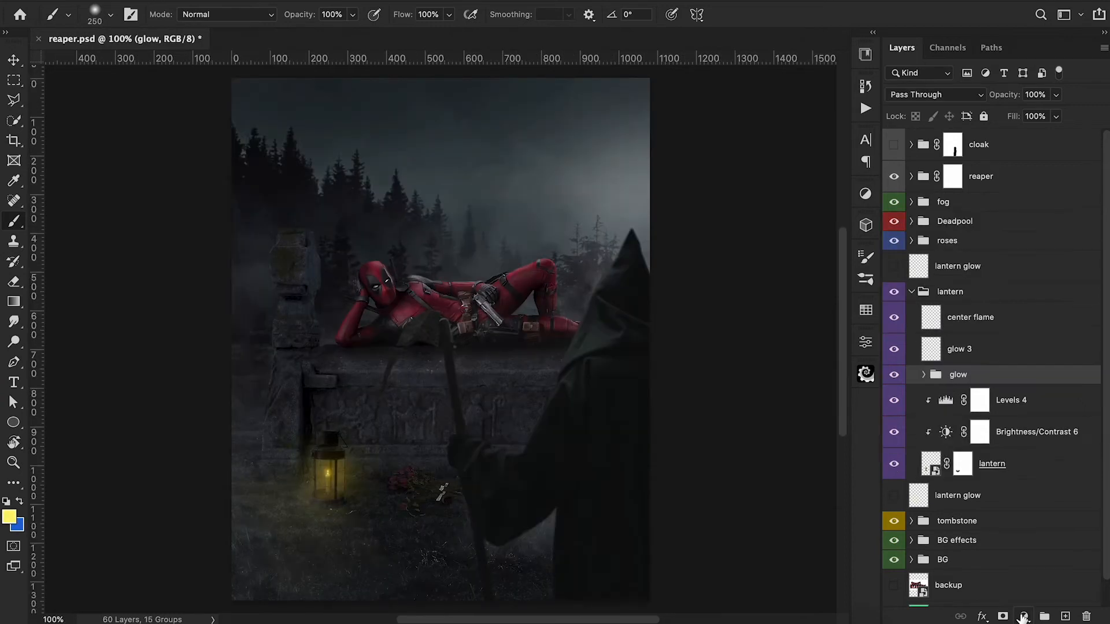
# Add a Hue/Saturation adjustment clipped to the lantern's glow group and enable Colorize.
pyautogui.click(1024, 617)
pyautogui.click(1019, 408)
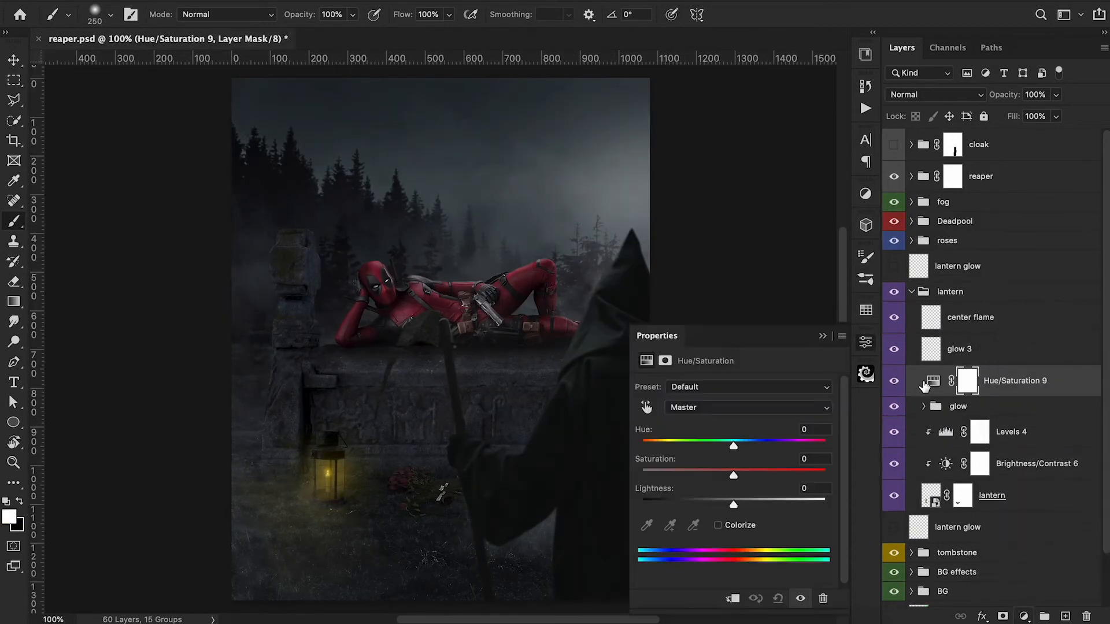
pyautogui.keyDown('alt'); pyautogui.click(933, 395); pyautogui.keyUp('alt')
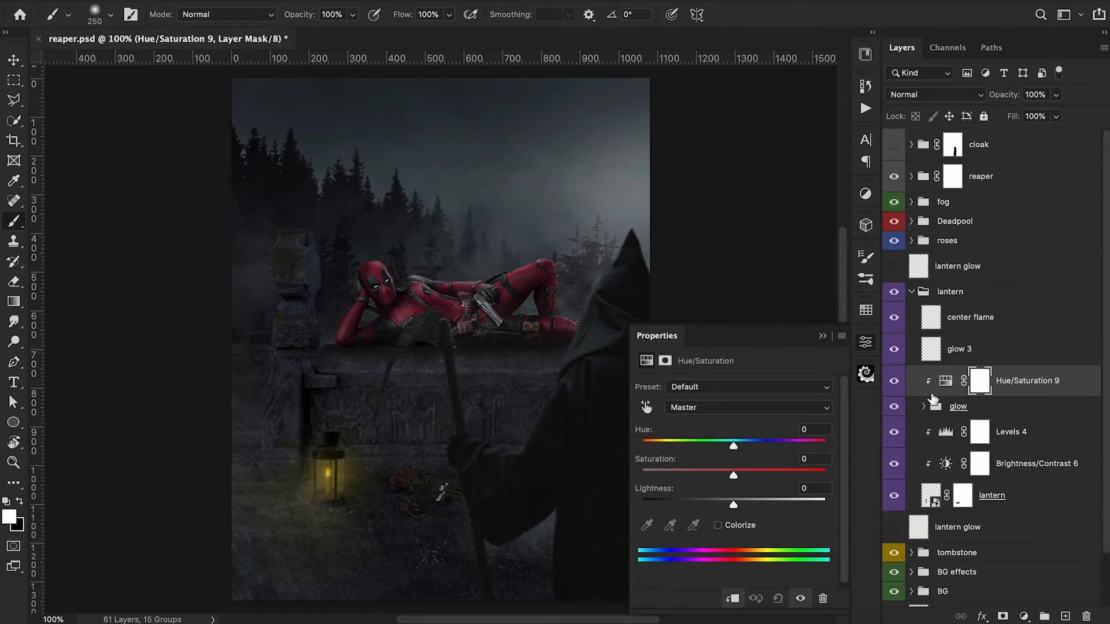
pyautogui.click(718, 525)
# Shift the lantern's inner glow to orange with a hue of about 33 and a saturation of 93.
pyautogui.moveTo(669, 446); pyautogui.dragTo(654, 445)
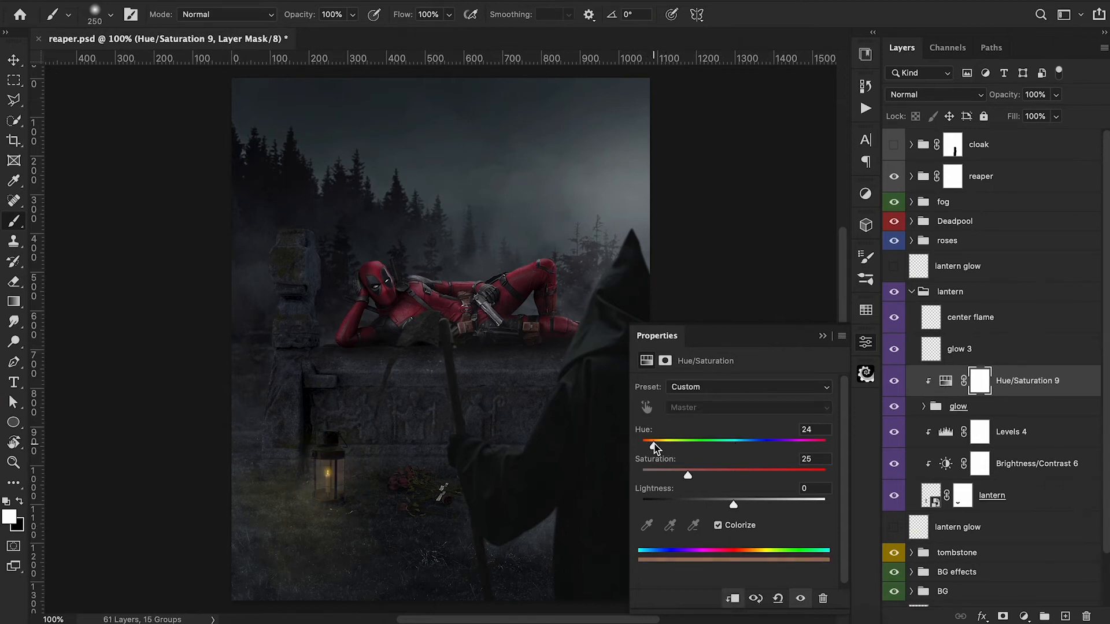
pyautogui.moveTo(731, 484); pyautogui.dragTo(821, 511)
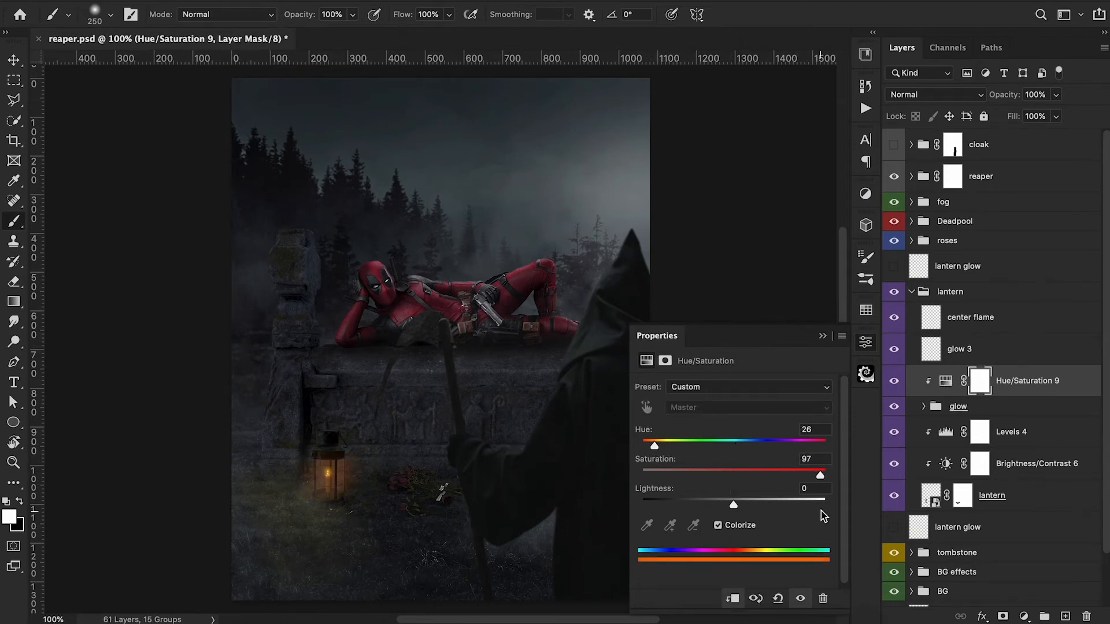
pyautogui.moveTo(655, 446); pyautogui.dragTo(659, 445)
pyautogui.press('super+minus')
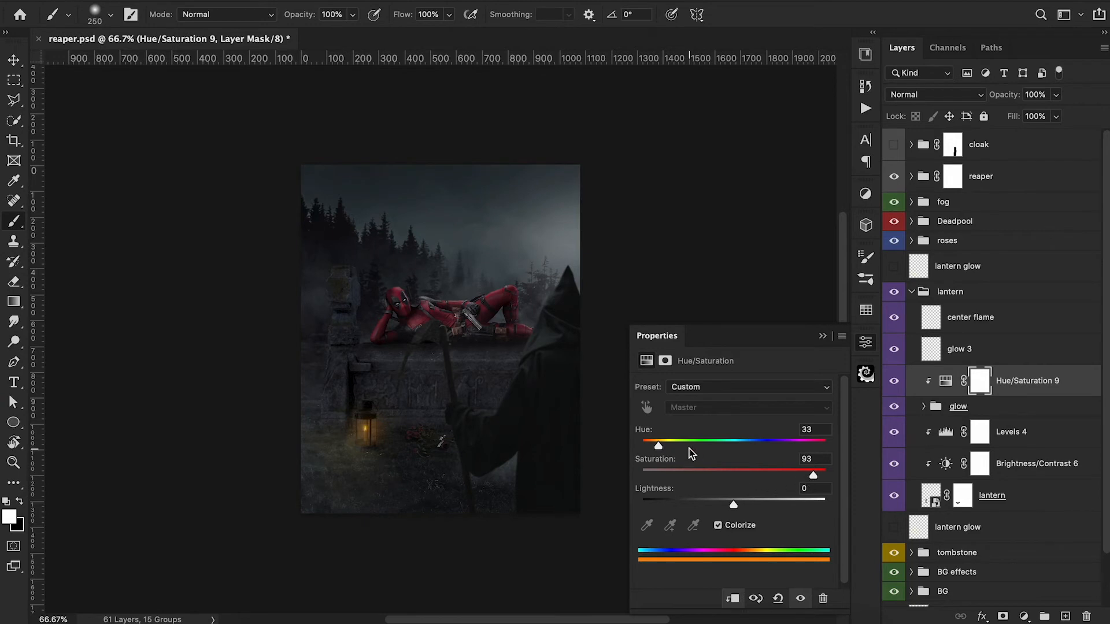
pyautogui.moveTo(659, 450); pyautogui.dragTo(657, 447)
pyautogui.click(823, 336)
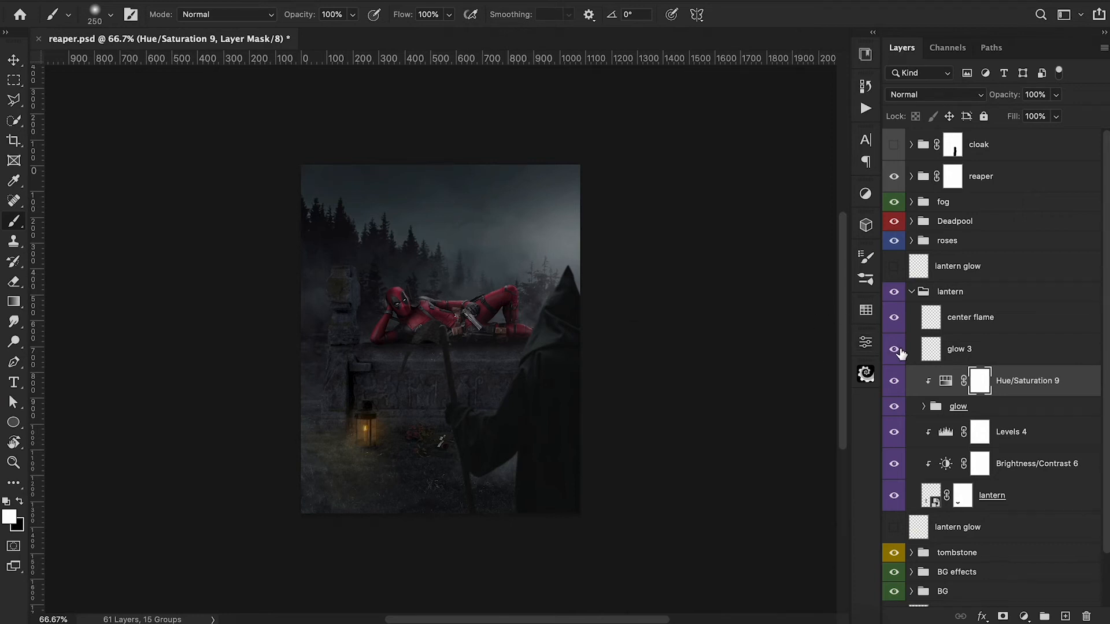
# Show the lantern glow layer above the lantern group and add a clipped Hue/Saturation adjustment with Colorize enabled.
pyautogui.click(894, 266)
pyautogui.click(919, 266)
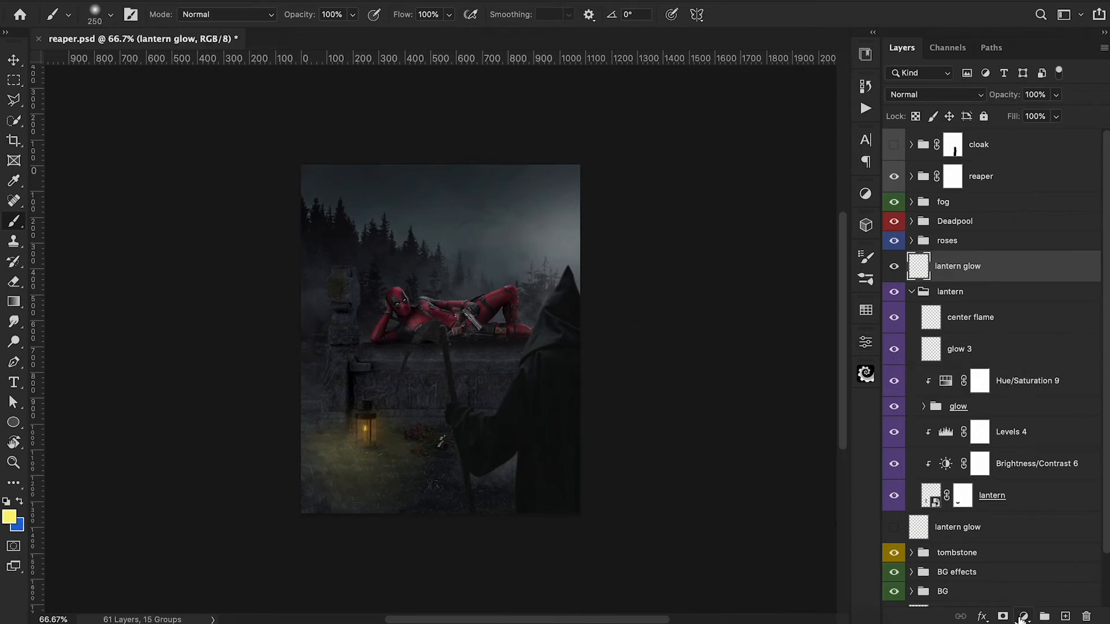
pyautogui.click(1022, 618)
pyautogui.click(1021, 521)
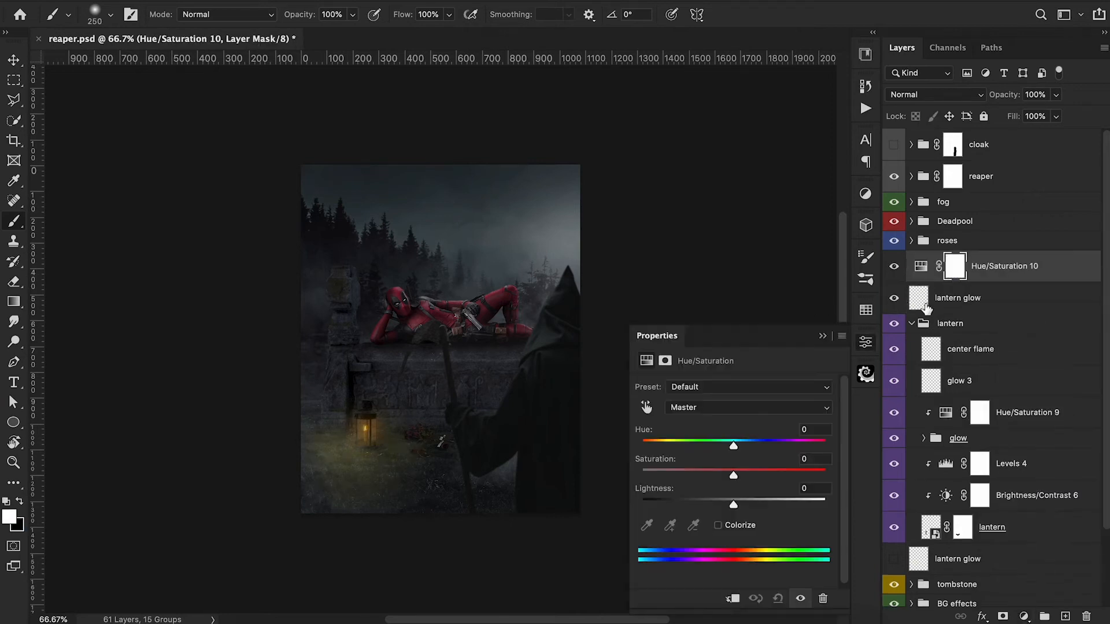
pyautogui.keyDown('alt'); pyautogui.click(920, 281); pyautogui.keyUp('alt')
pyautogui.click(719, 525)
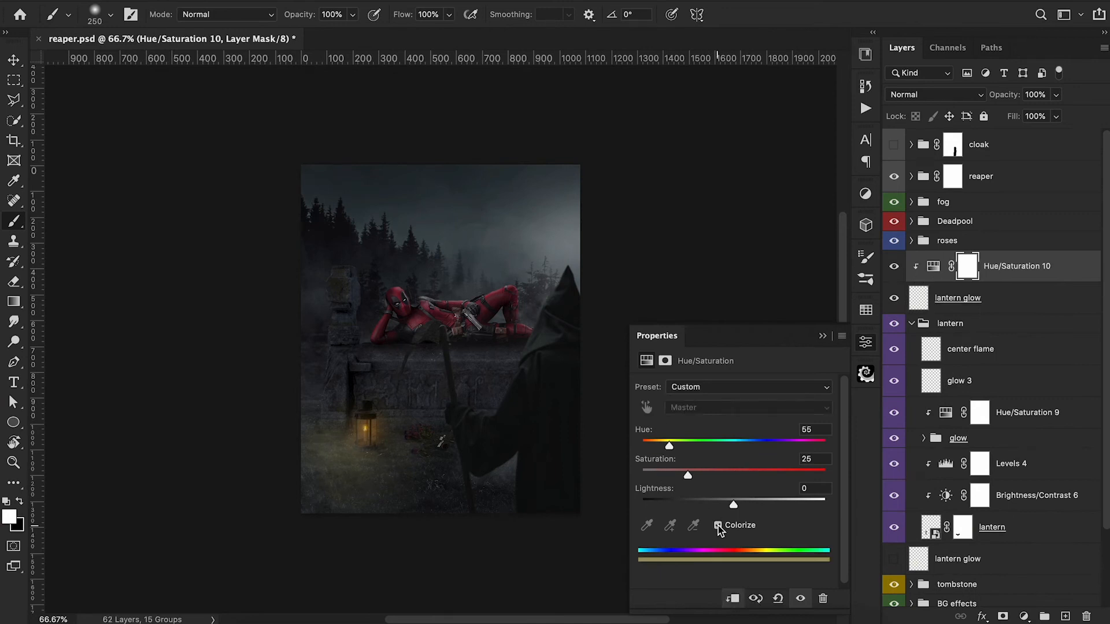
# Tint the upper lantern glow orange with hue 27, saturation 100 and lightness -25.
pyautogui.moveTo(664, 446); pyautogui.dragTo(654, 447)
pyautogui.moveTo(742, 481); pyautogui.dragTo(789, 482)
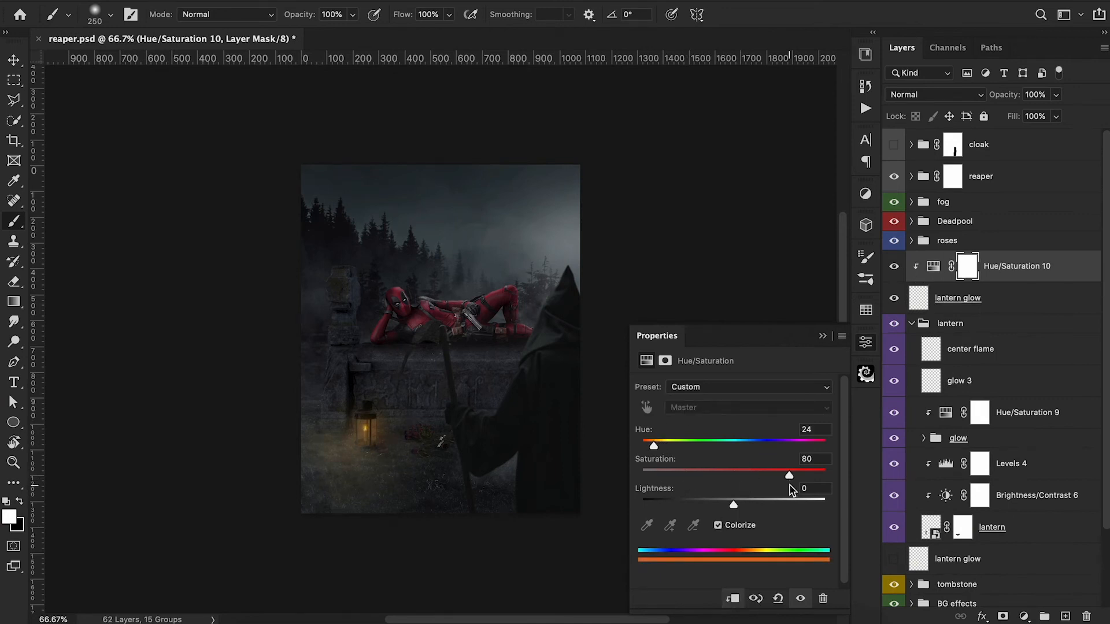
pyautogui.moveTo(735, 507); pyautogui.dragTo(711, 504)
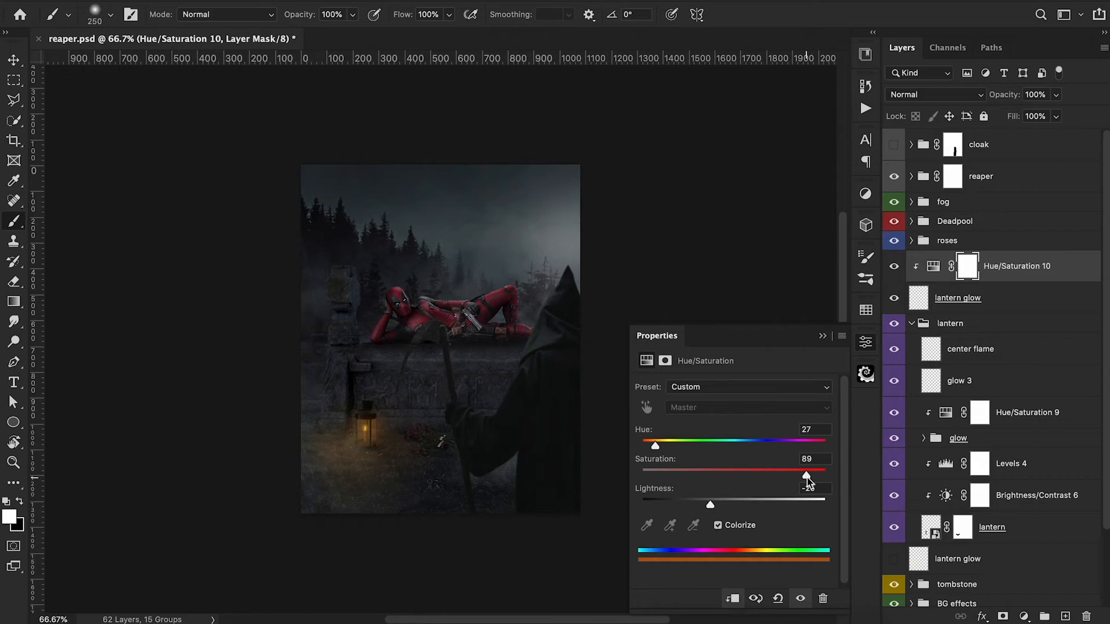
pyautogui.moveTo(875, 490); pyautogui.dragTo(789, 480)
pyautogui.moveTo(709, 506); pyautogui.dragTo(710, 506)
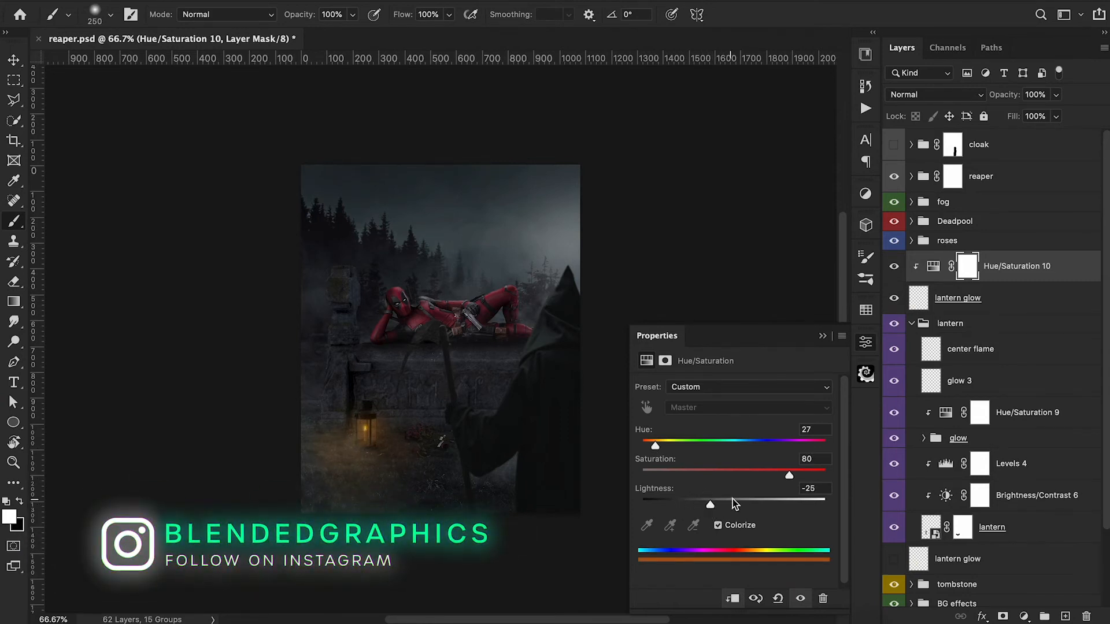
pyautogui.moveTo(791, 479); pyautogui.dragTo(875, 490)
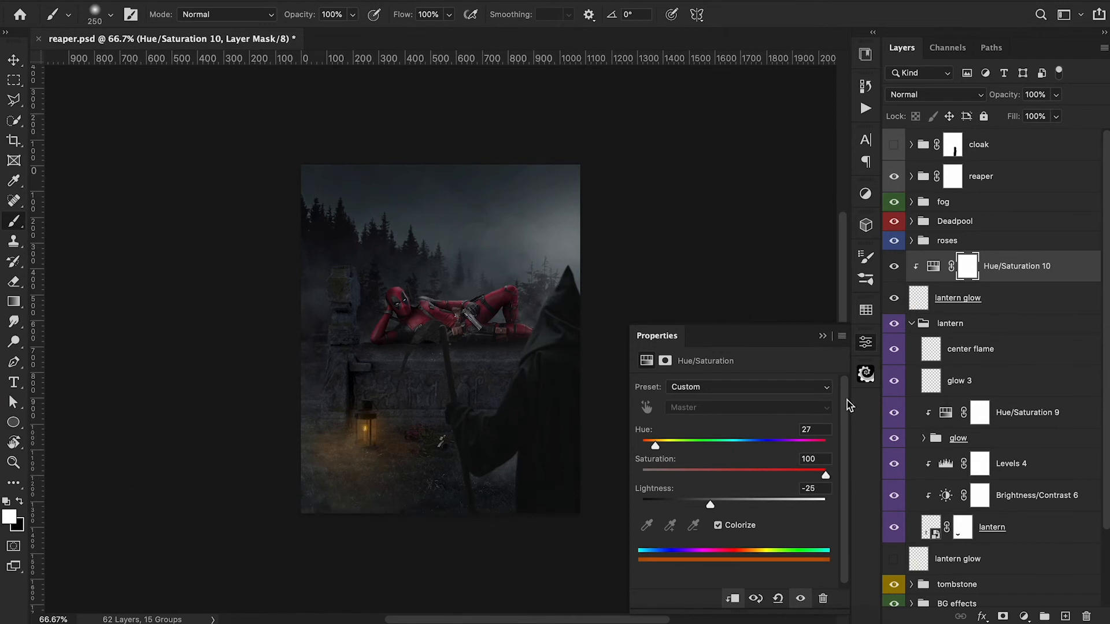
pyautogui.click(822, 336)
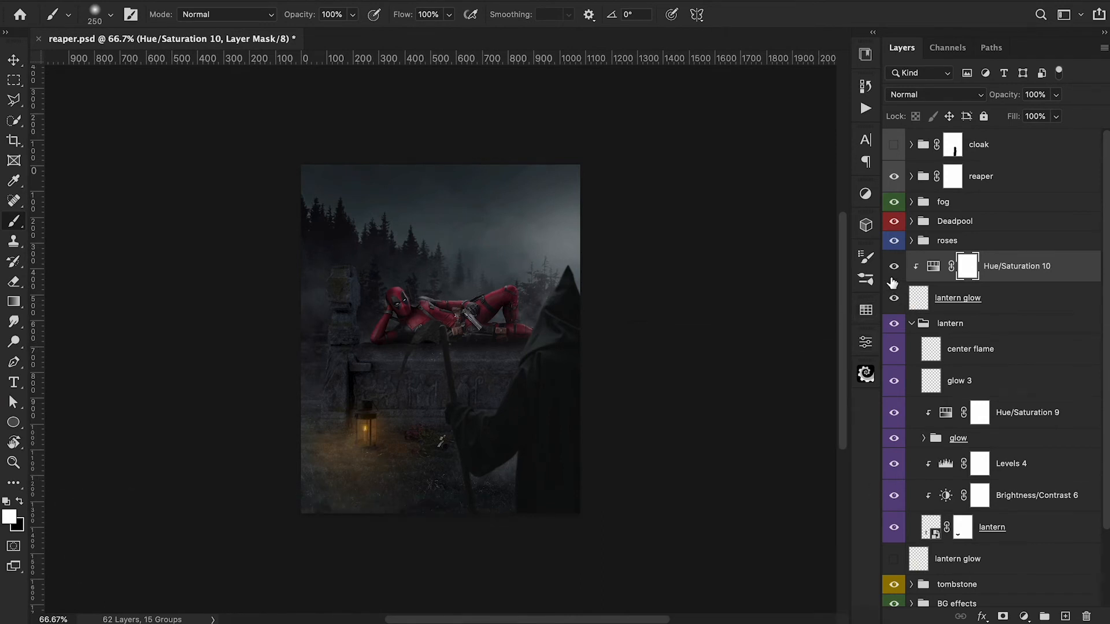
# Duplicate the lantern glow layer above the lantern group and apply a Color Overlay of orange ffbe4e to the lower of the two.
pyautogui.click(963, 302)
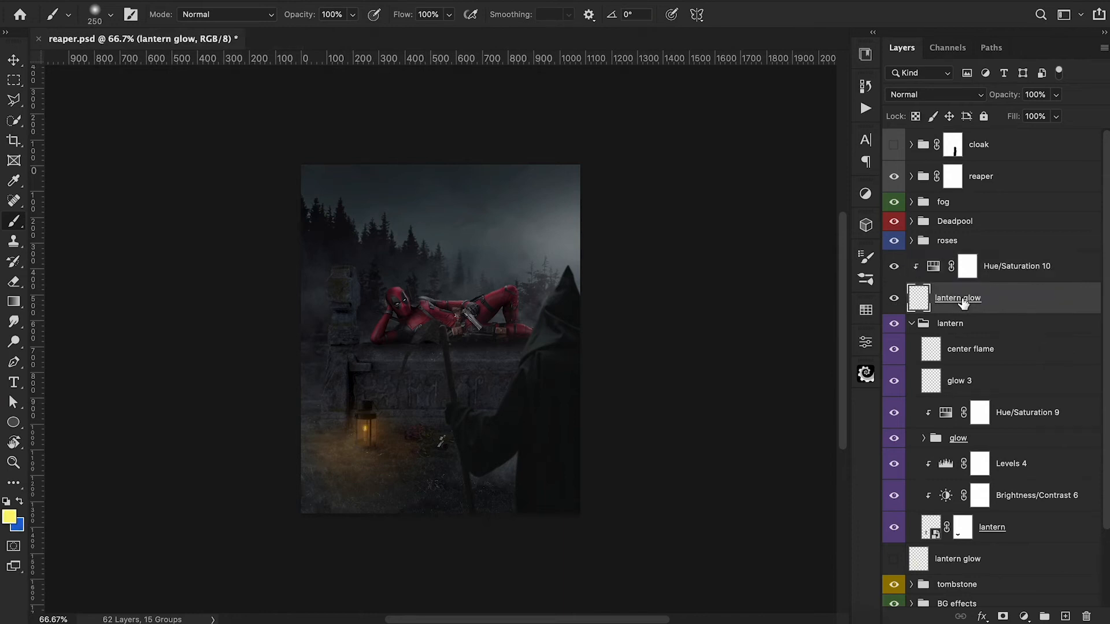
pyautogui.hotkey('ctrl', 'j')
pyautogui.click(1009, 339)
pyautogui.doubleClick(1015, 338)
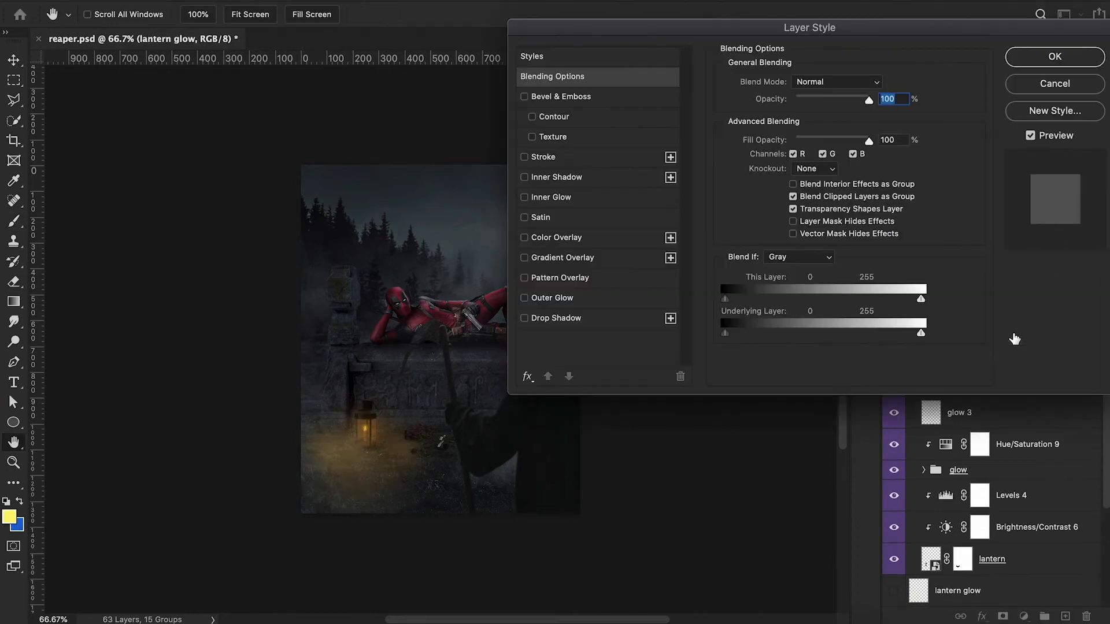
pyautogui.click(575, 237)
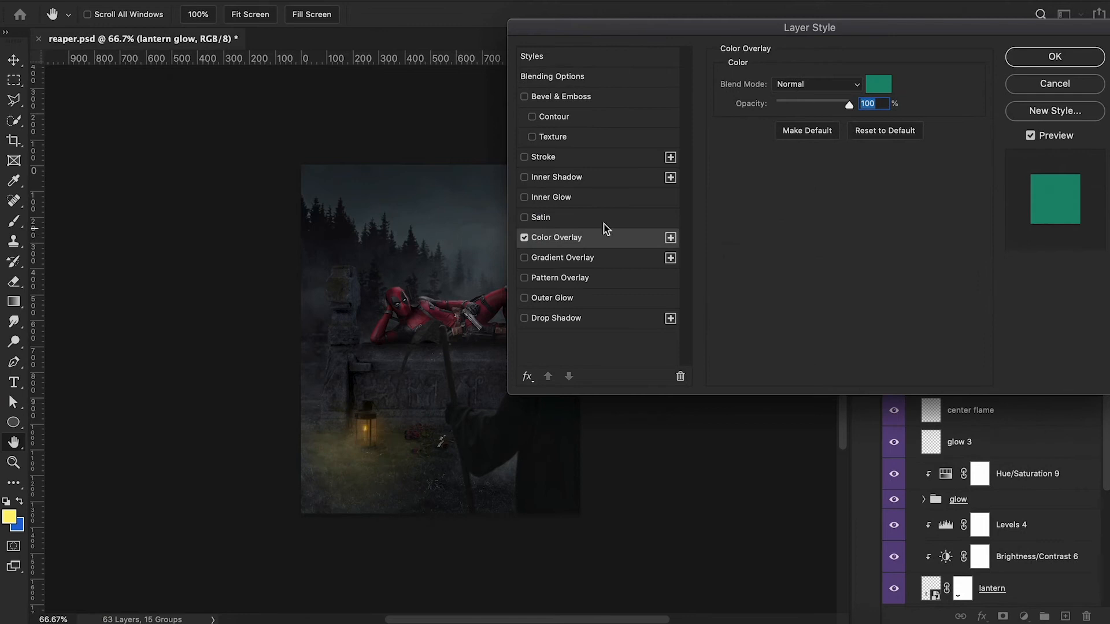
pyautogui.click(874, 85)
pyautogui.click(902, 202)
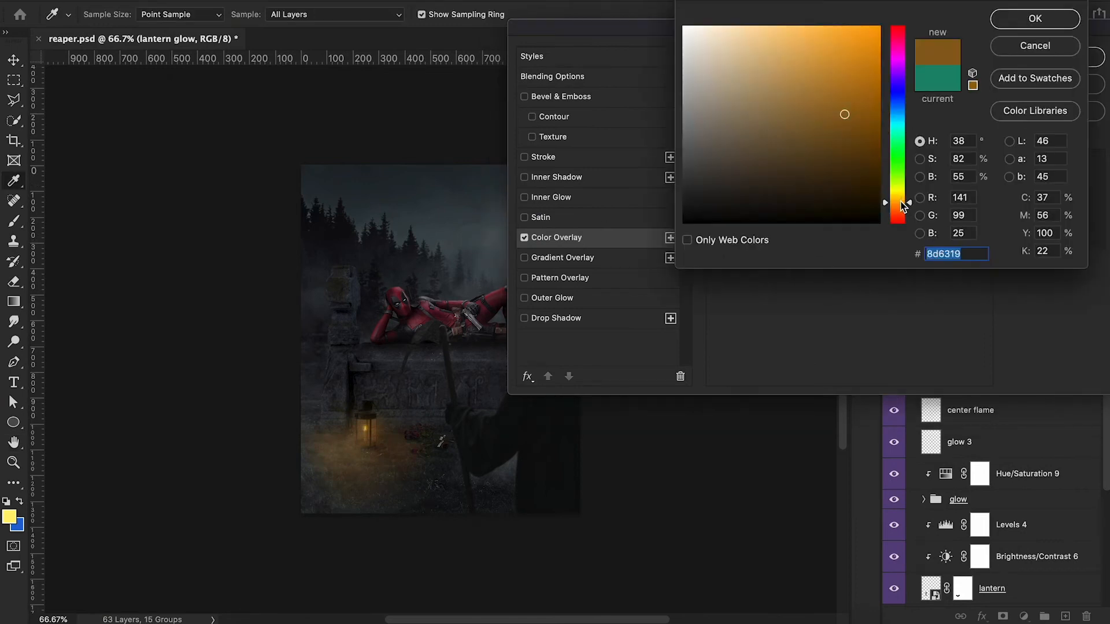
pyautogui.click(822, 40)
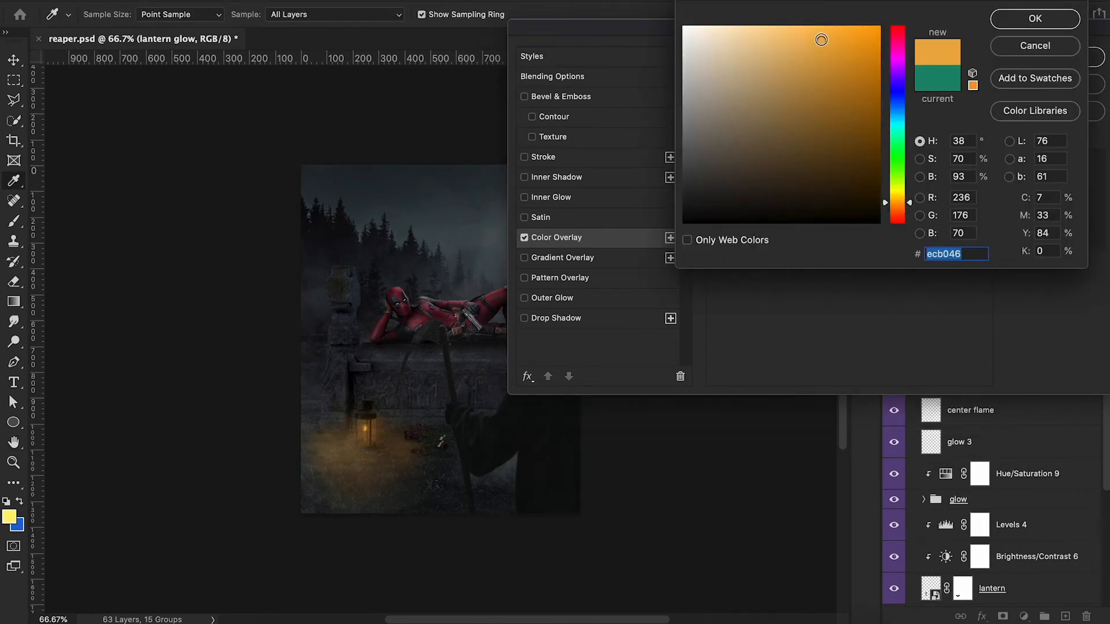
pyautogui.click(820, 26)
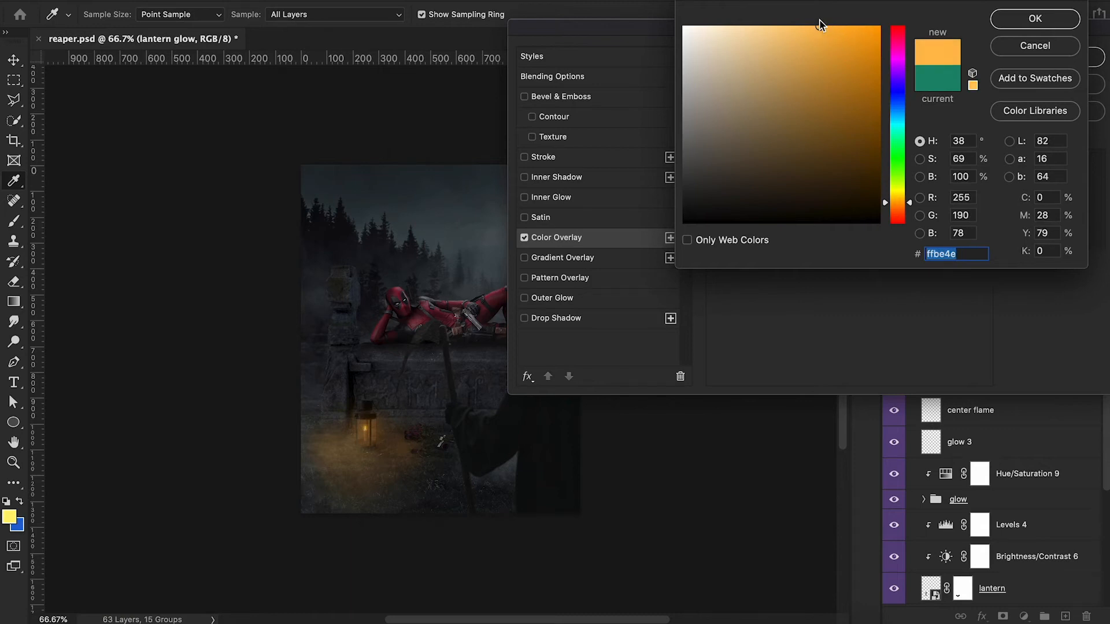
pyautogui.click(1013, 24)
# Raise the underlying-layer shadow point in the Blend If settings of the overlaid lantern glow layer.
pyautogui.click(552, 77)
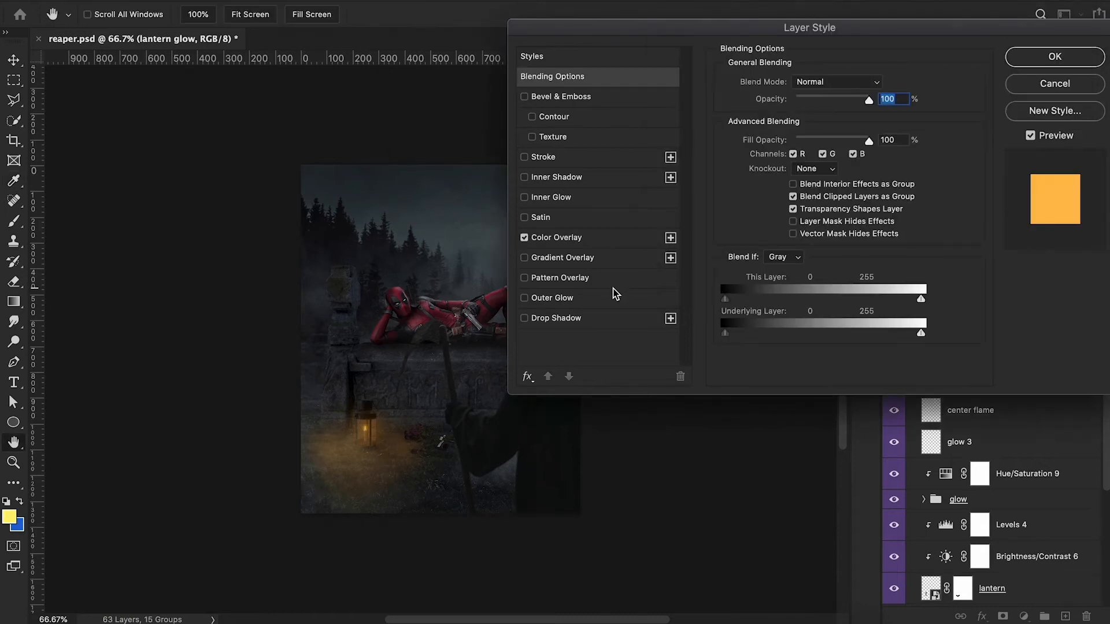
pyautogui.moveTo(728, 333); pyautogui.dragTo(759, 334)
pyautogui.click(1049, 60)
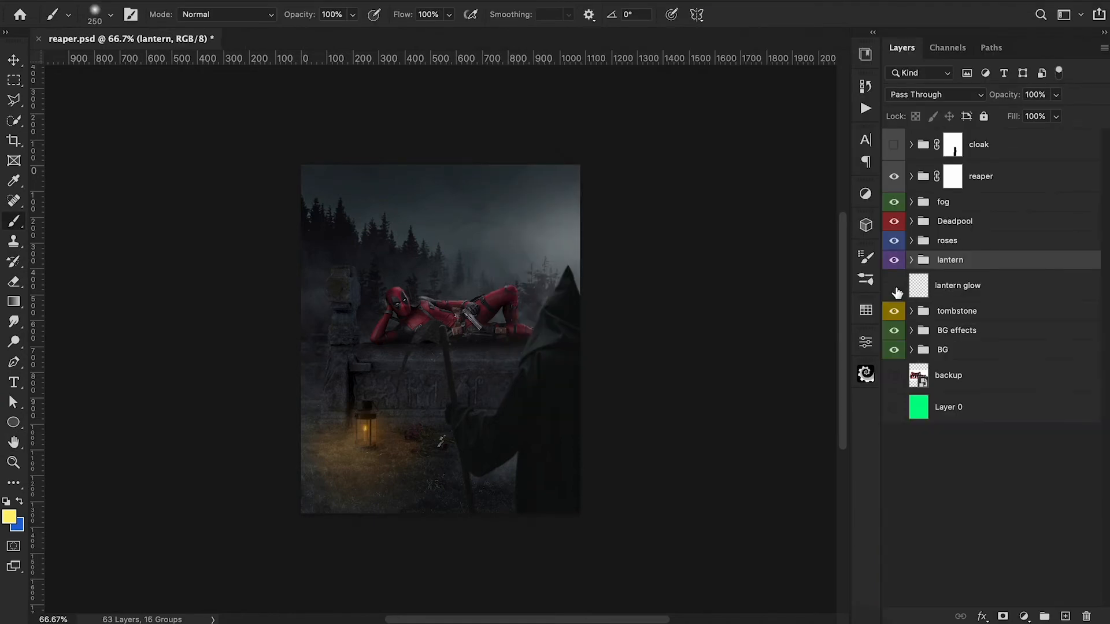
# Show the lantern glow layer beneath the lantern group and add a clipped Hue/Saturation adjustment with hue -20.
pyautogui.click(894, 286)
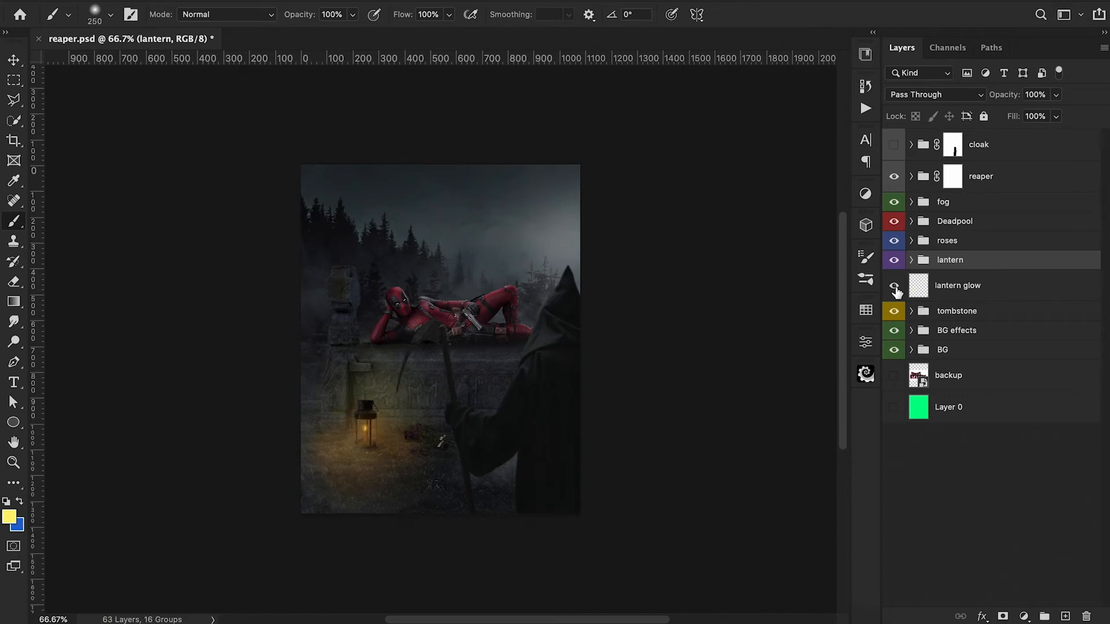
pyautogui.click(972, 297)
pyautogui.click(1024, 616)
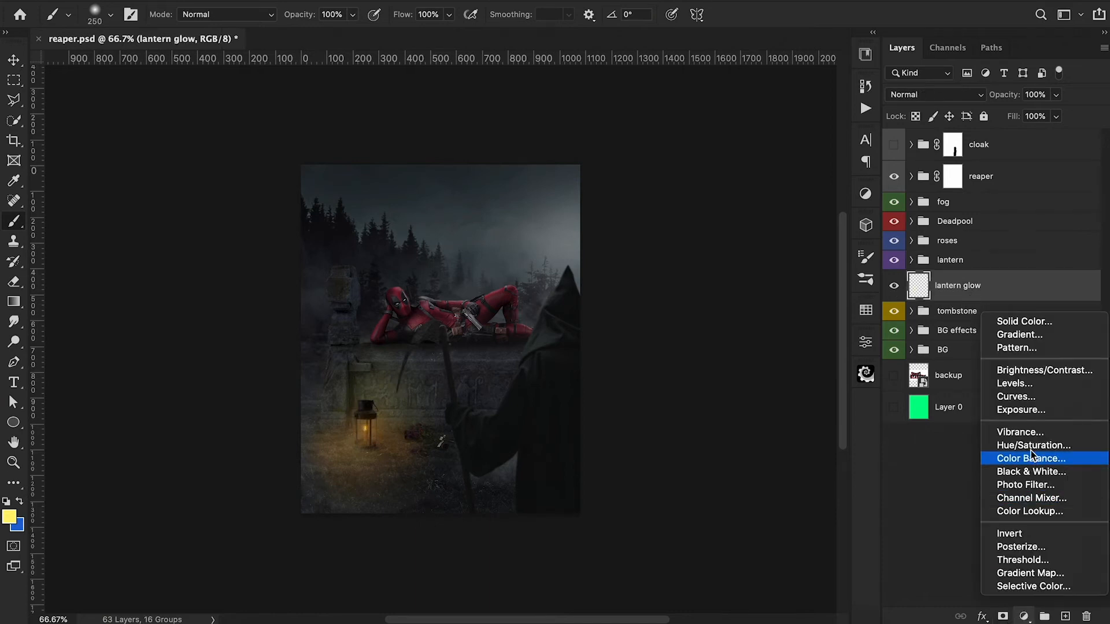
pyautogui.click(1034, 446)
pyautogui.keyDown('alt'); pyautogui.click(923, 301); pyautogui.keyUp('alt')
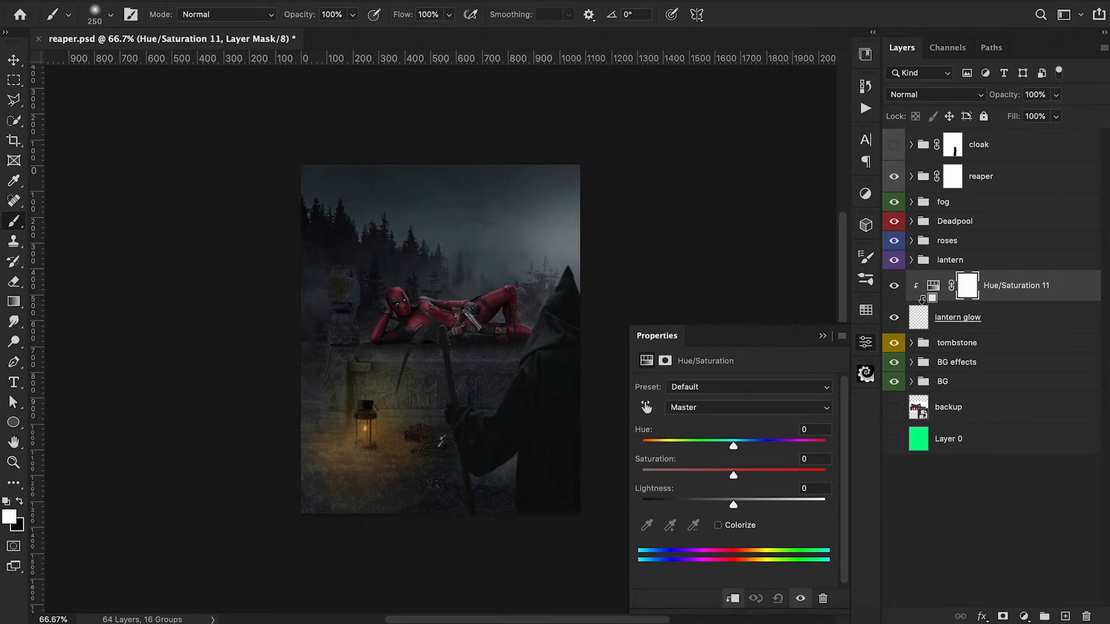
pyautogui.moveTo(733, 447)
pyautogui.mouseDown()
pyautogui.moveTo(706, 450)
pyautogui.moveTo(717, 457)
pyautogui.mouseUp()
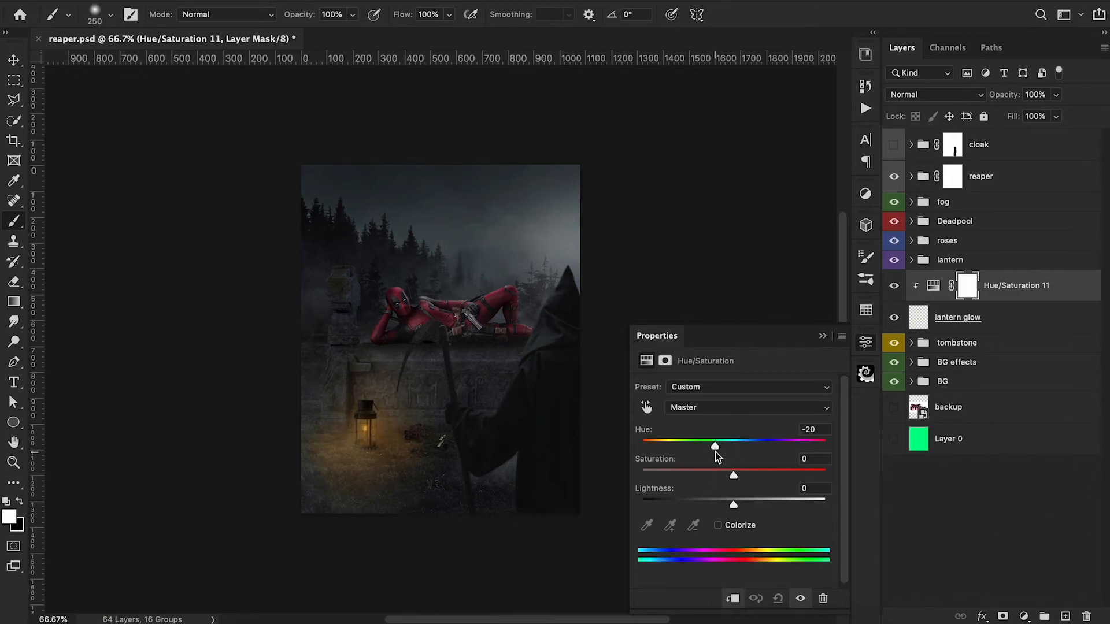
pyautogui.click(823, 336)
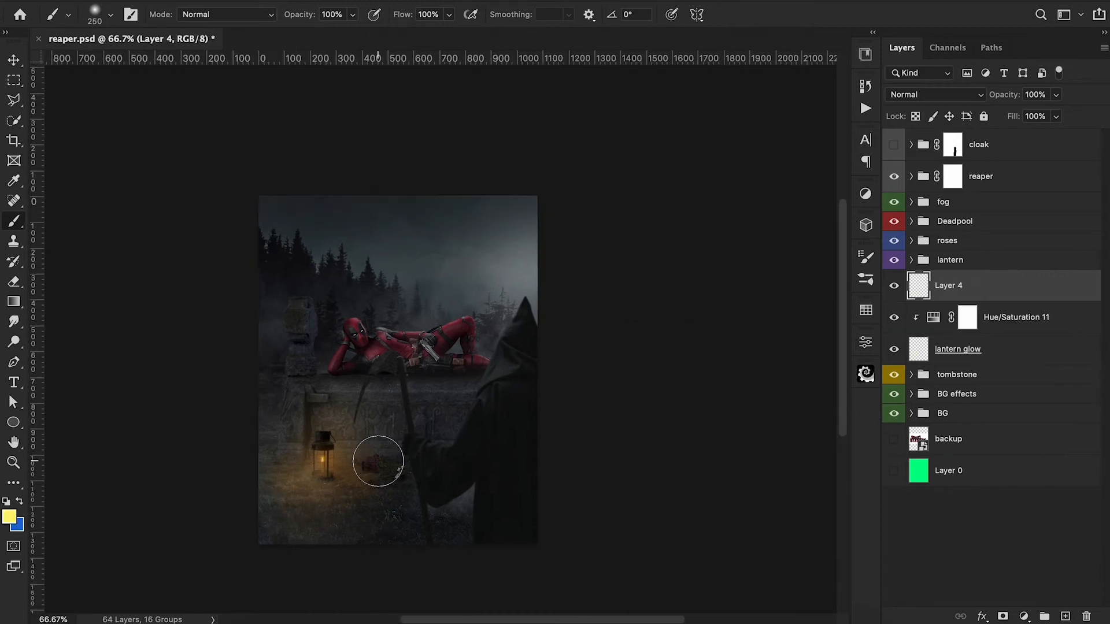
# Set the foreground colour to orange ffa800 and paint a soft glow on Layer 4 over the tombstone around the lantern.
pyautogui.click(12, 517)
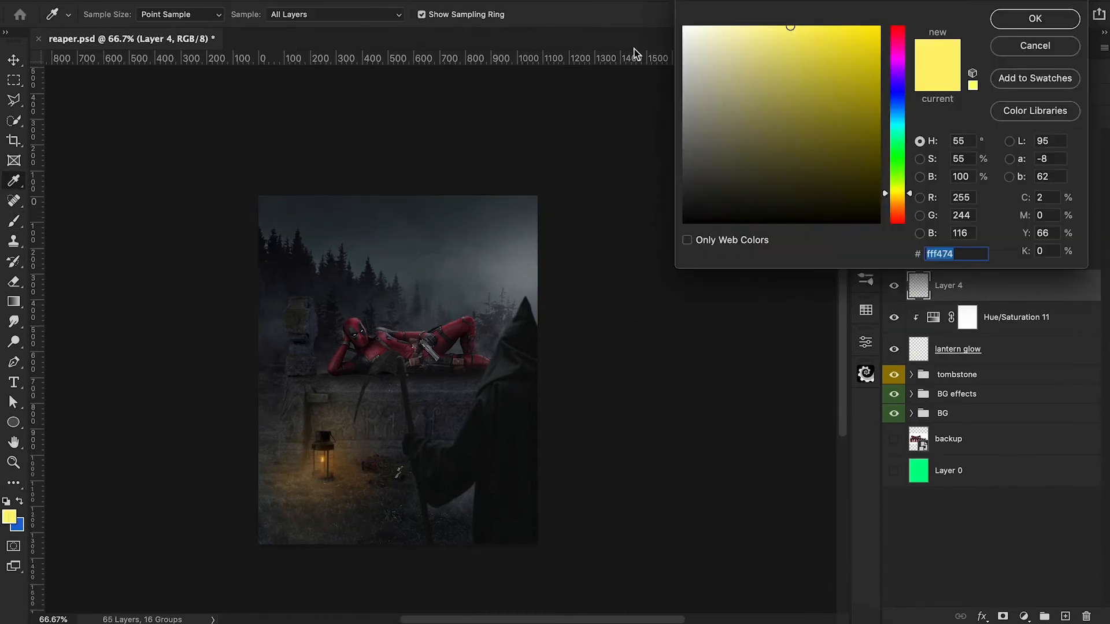
pyautogui.moveTo(885, 194); pyautogui.dragTo(886, 205)
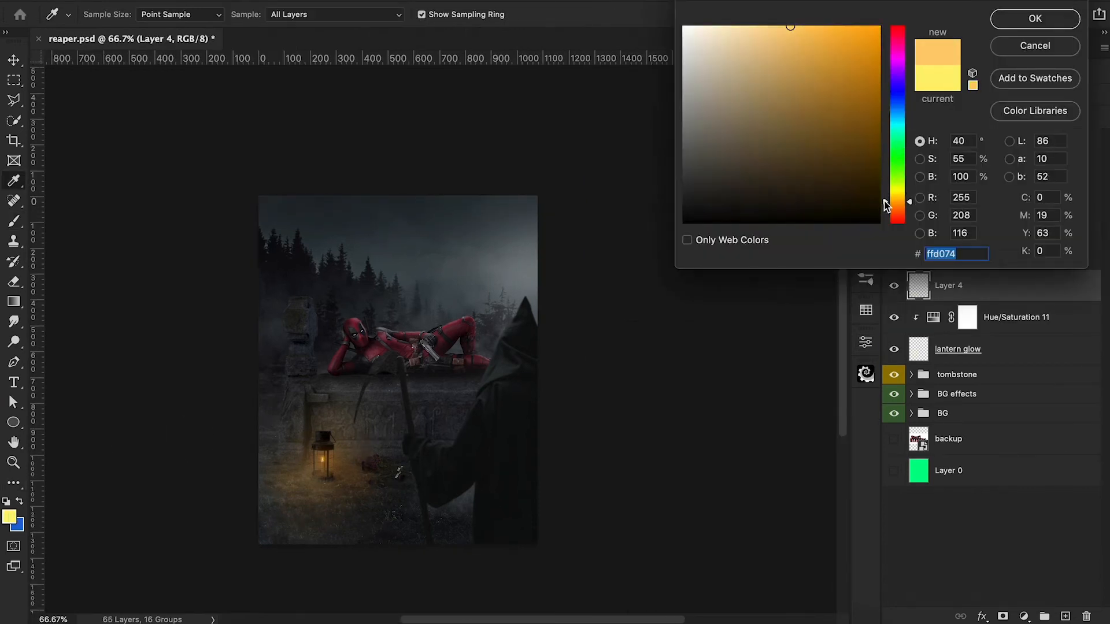
pyautogui.moveTo(825, 23)
pyautogui.mouseDown()
pyautogui.moveTo(861, 26)
pyautogui.moveTo(886, 10)
pyautogui.mouseUp()
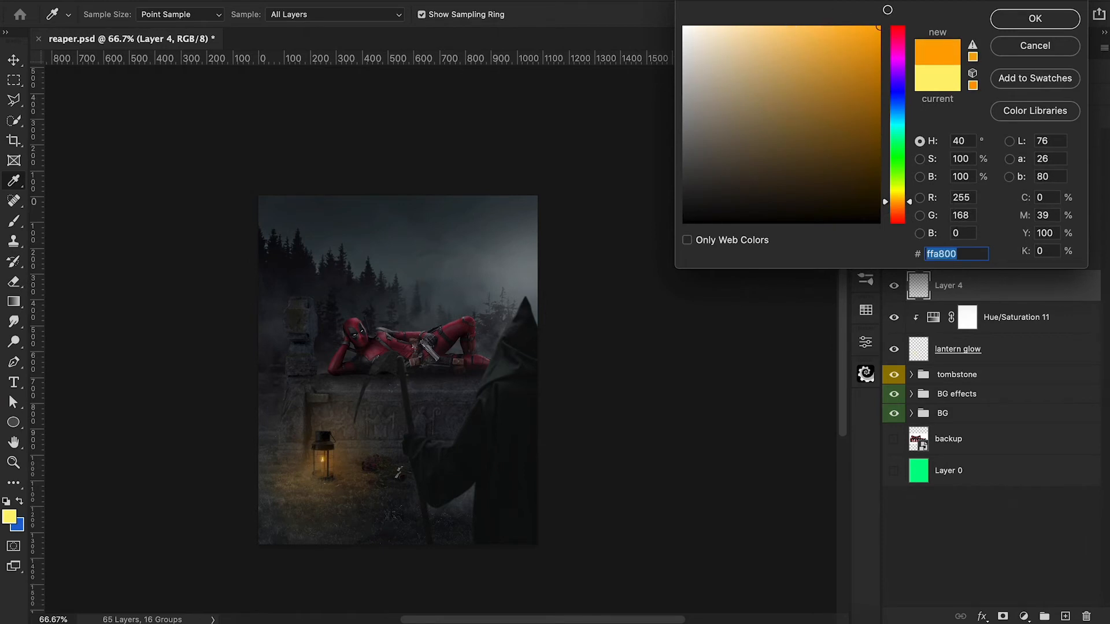
pyautogui.click(1018, 21)
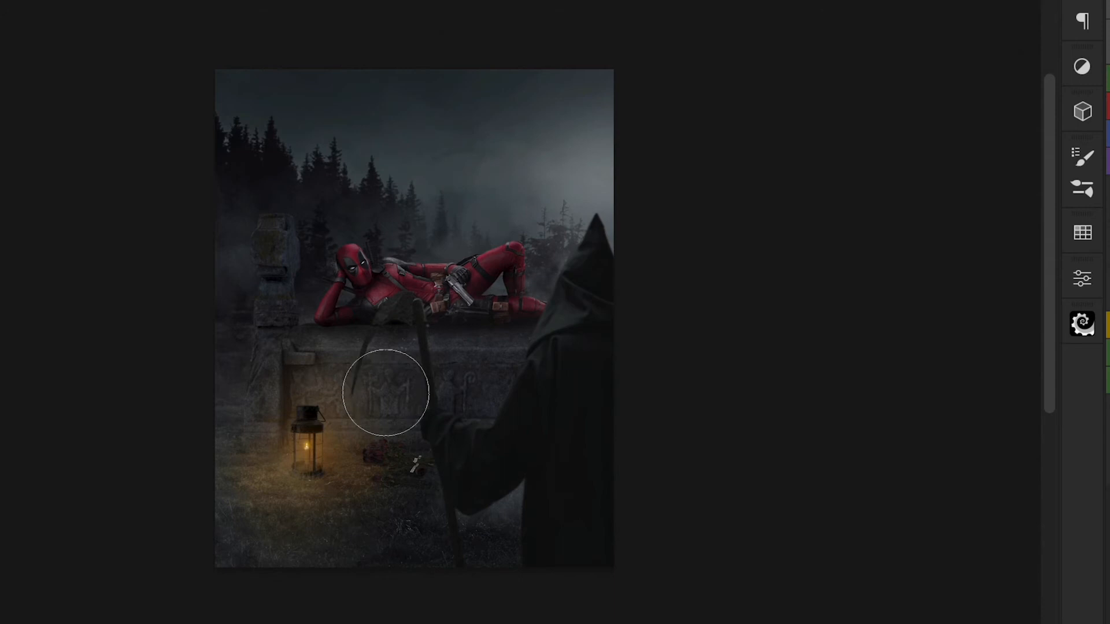
pyautogui.click(245, 414)
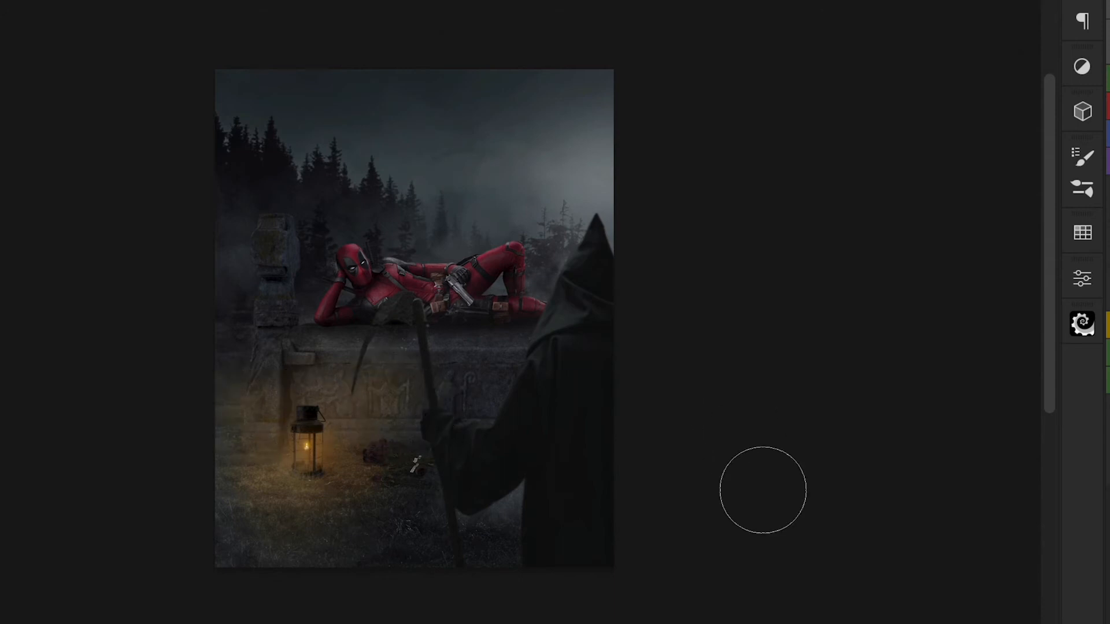
pyautogui.moveTo(211, 347); pyautogui.dragTo(256, 350)
pyautogui.hotkey('ctrl', 'z')
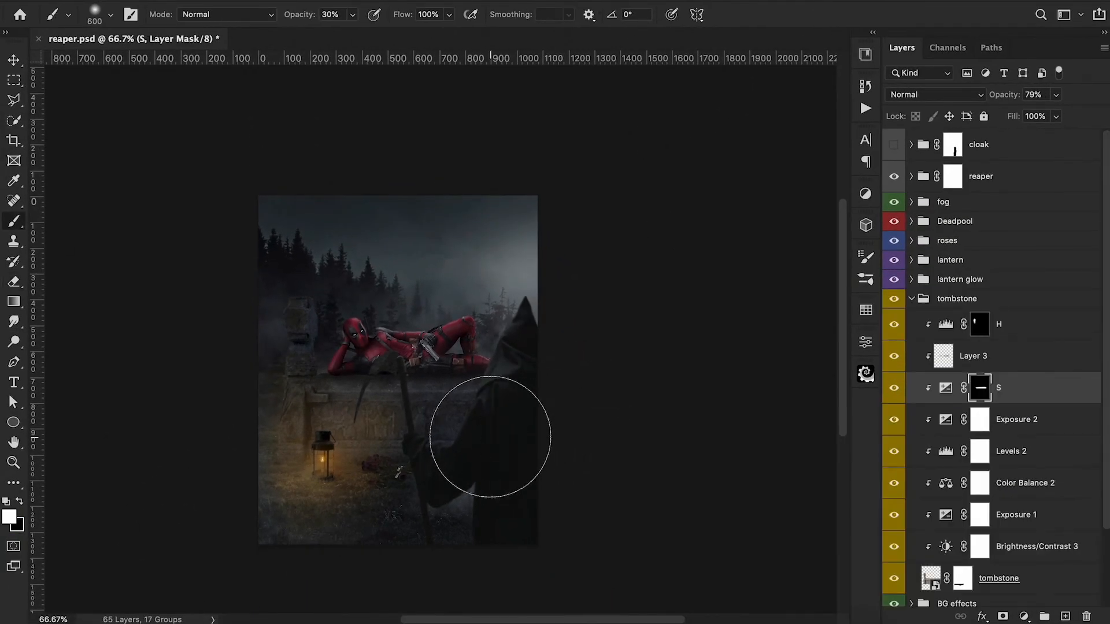
# Paint white on the tombstone's S adjustment mask beside the reaper with a 600 px brush at 30% opacity.
pyautogui.moveTo(483, 429)
pyautogui.mouseDown()
pyautogui.moveTo(474, 436)
pyautogui.moveTo(441, 422)
pyautogui.moveTo(470, 408)
pyautogui.moveTo(427, 417)
pyautogui.moveTo(505, 435)
pyautogui.moveTo(501, 417)
pyautogui.mouseUp()
pyautogui.press('[')
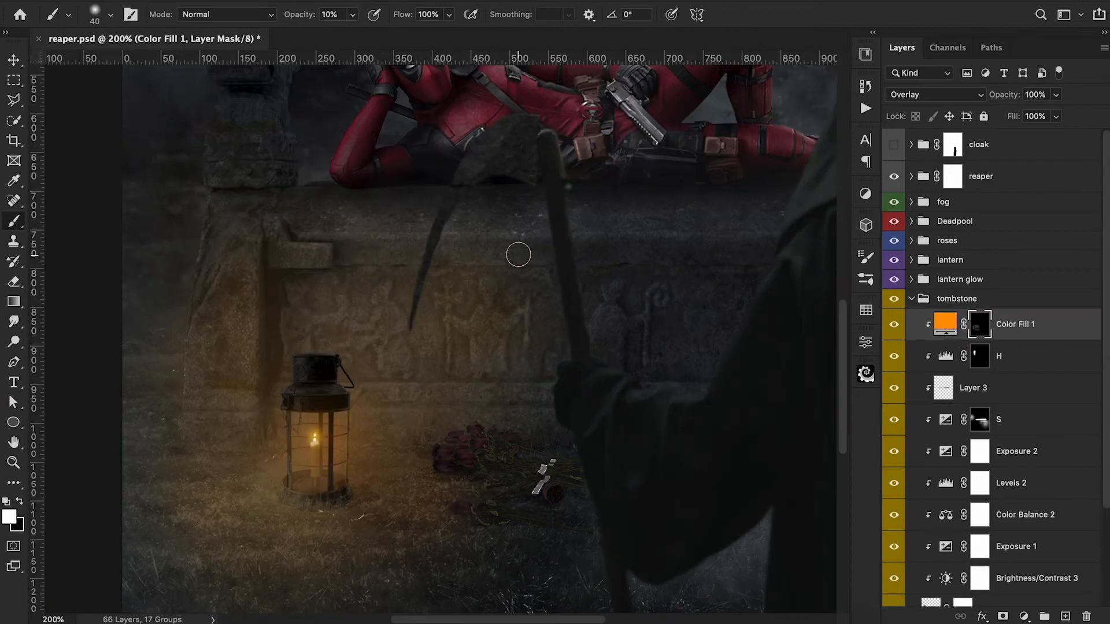
# Brush orange light from Color Fill 1 onto the tombstone ledge at 10% opacity, and split its underlying-layer Blend If shadows to 0/57.
pyautogui.moveTo(357, 256)
pyautogui.mouseDown()
pyautogui.moveTo(508, 242)
pyautogui.moveTo(348, 267)
pyautogui.moveTo(324, 257)
pyautogui.mouseUp()
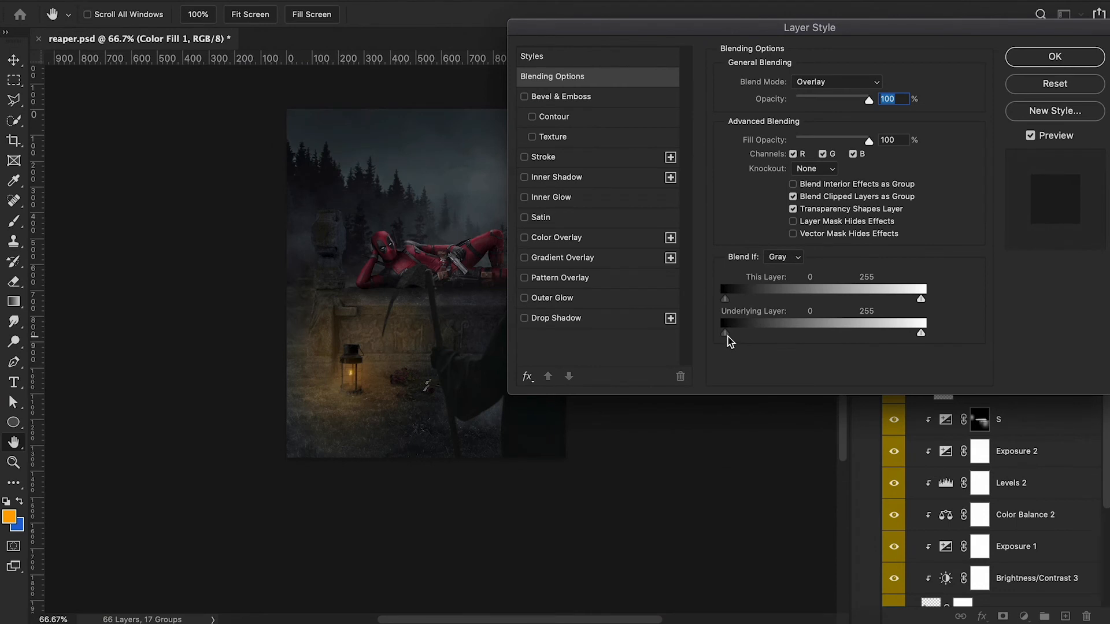
pyautogui.moveTo(726, 334); pyautogui.dragTo(774, 336)
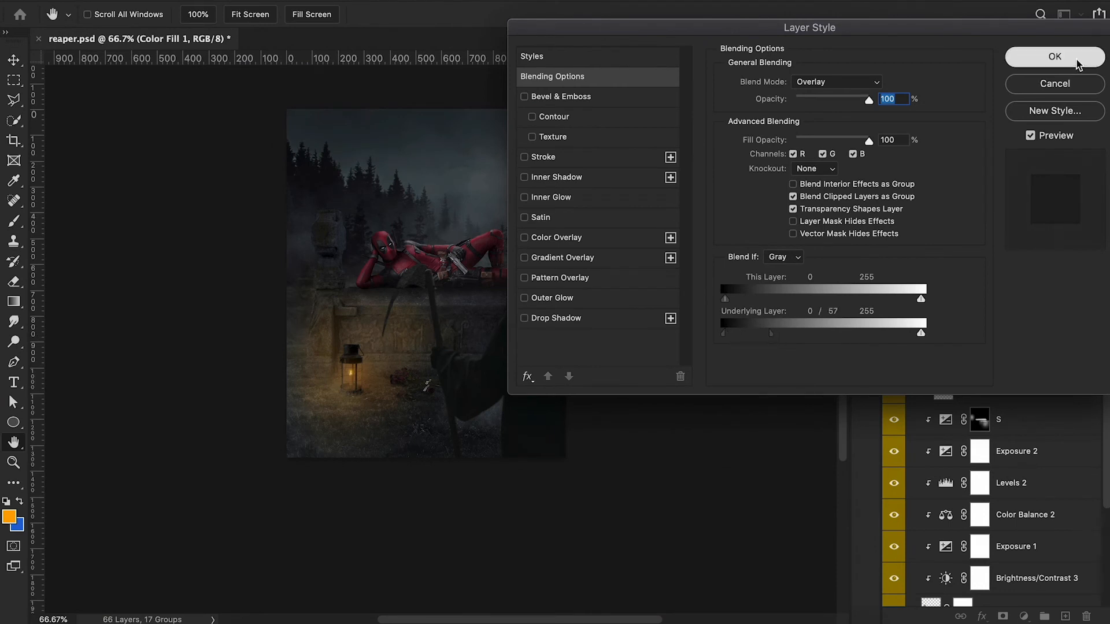
pyautogui.click(1062, 57)
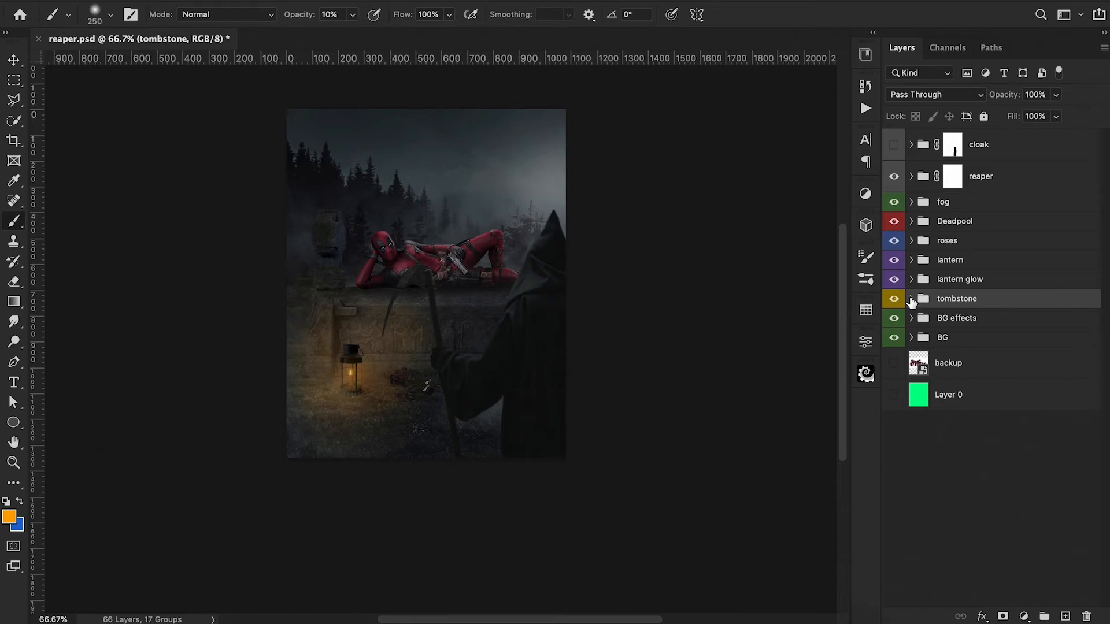
# Add a Brightness/Contrast adjustment clipped to Deadpool above Hue/Saturation 6, with brightness -68 and reduced contrast, and compare with it off and on.
pyautogui.click(912, 222)
pyautogui.click(1026, 250)
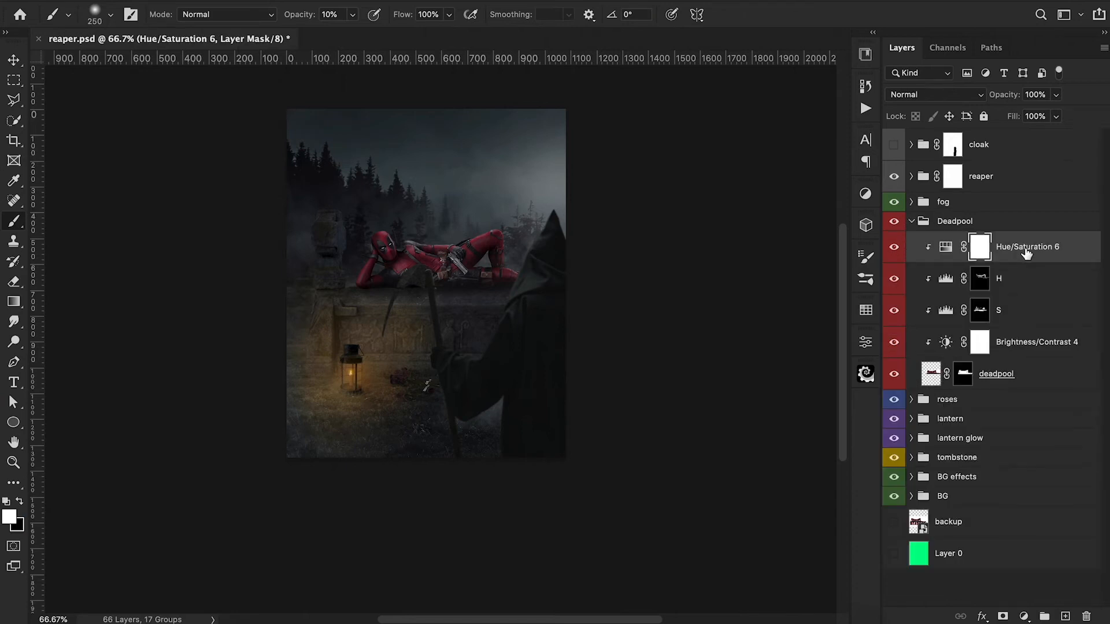
pyautogui.click(1024, 617)
pyautogui.click(1012, 368)
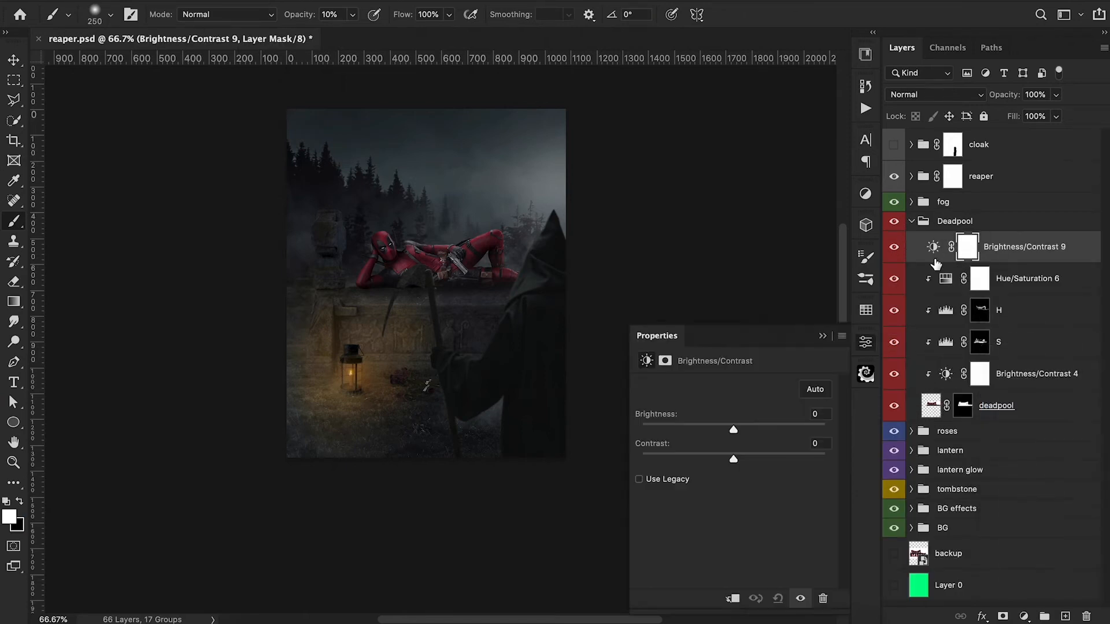
pyautogui.keyDown('alt'); pyautogui.click(933, 260); pyautogui.keyUp('alt')
pyautogui.moveTo(733, 430); pyautogui.dragTo(692, 431)
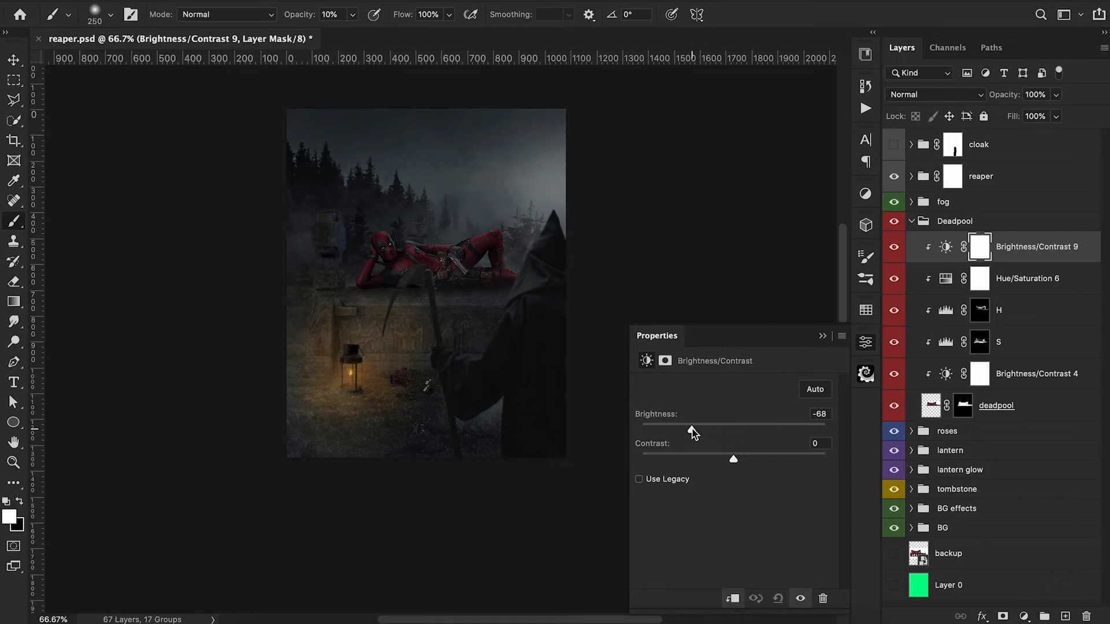
pyautogui.moveTo(734, 461); pyautogui.dragTo(701, 468)
pyautogui.click(823, 337)
pyautogui.click(893, 251)
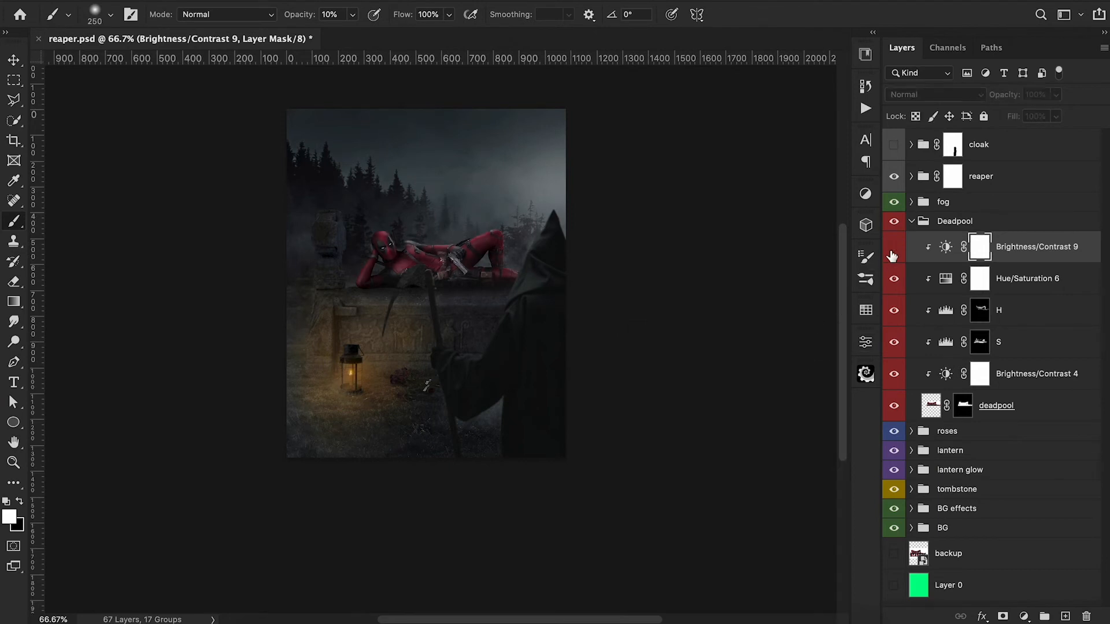
pyautogui.click(893, 255)
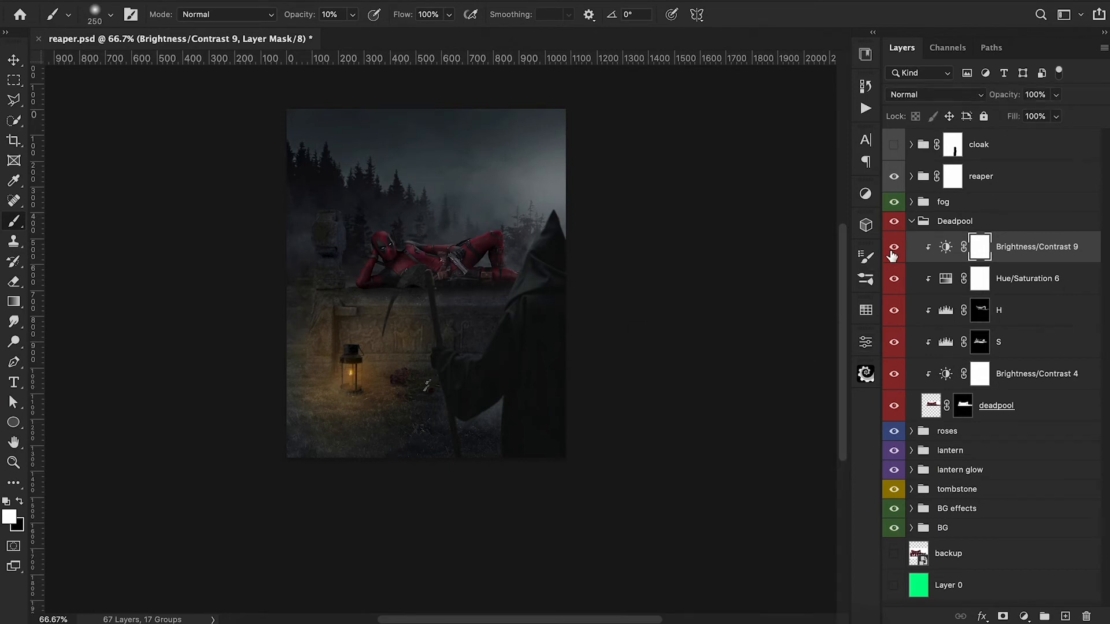
# Paint black on Deadpool's new Brightness/Contrast mask along his upper edges with a 50 px brush at 40% opacity.
pyautogui.hscroll(5, 553, 330)
pyautogui.press('x')
pyautogui.press('[')
pyautogui.press('[')
pyautogui.press('[')
pyautogui.press('[')
pyautogui.press('[')
pyautogui.press('[')
pyautogui.press('[')
pyautogui.press('[')
pyautogui.press('[')
pyautogui.press('[')
pyautogui.press('4')
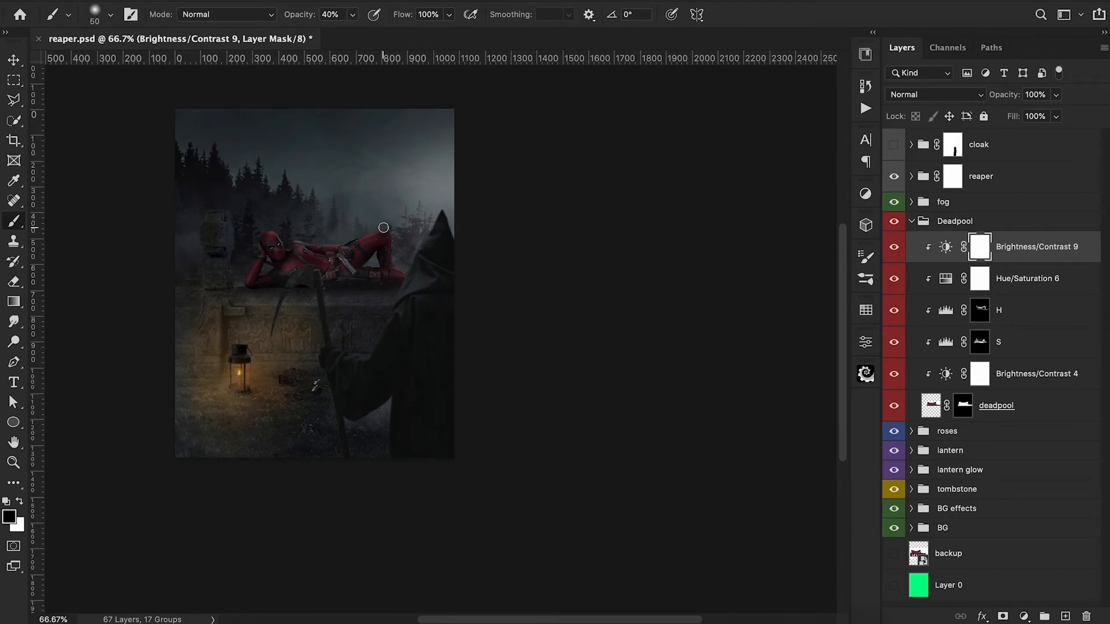
pyautogui.moveTo(361, 237); pyautogui.dragTo(294, 239)
pyautogui.press('[')
pyautogui.press('[')
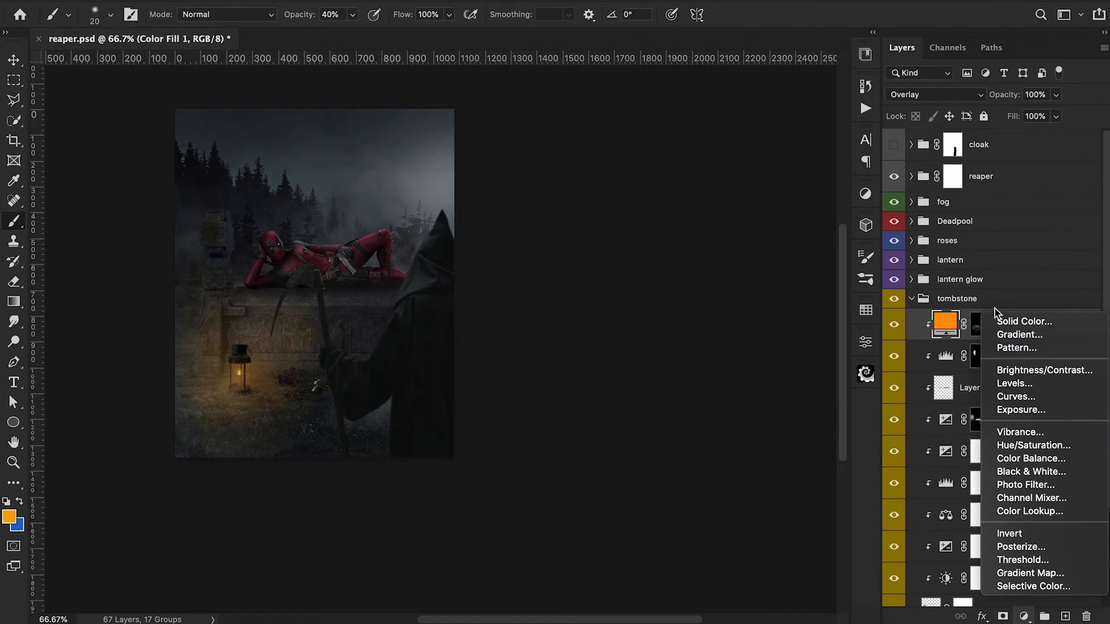
# Add a solid colour fill of orange ff9600 above Color Fill 1 in the tombstone group.
pyautogui.click(1004, 320)
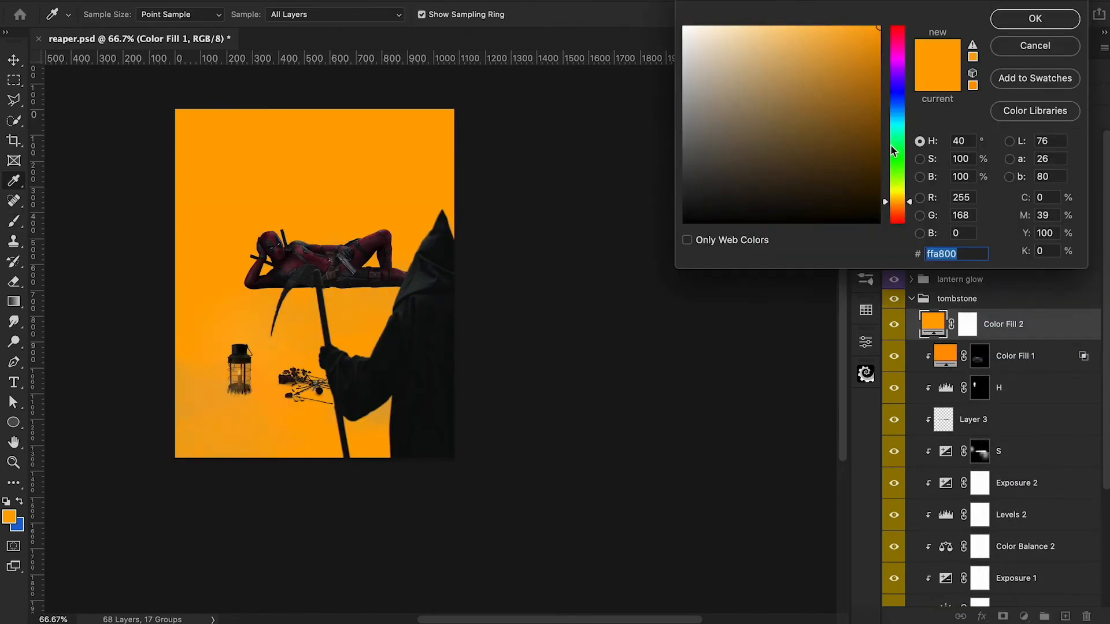
pyautogui.click(888, 204)
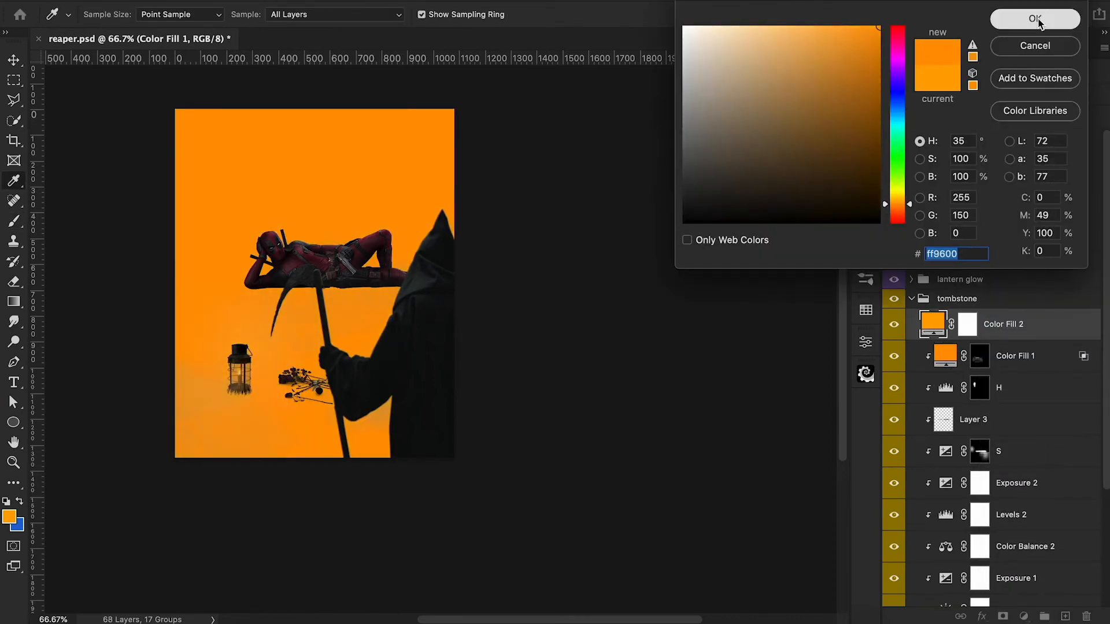
pyautogui.click(1035, 18)
# Set the new orange fill to Soft Light, clip it to the tombstone and hide it.
pyautogui.click(931, 95)
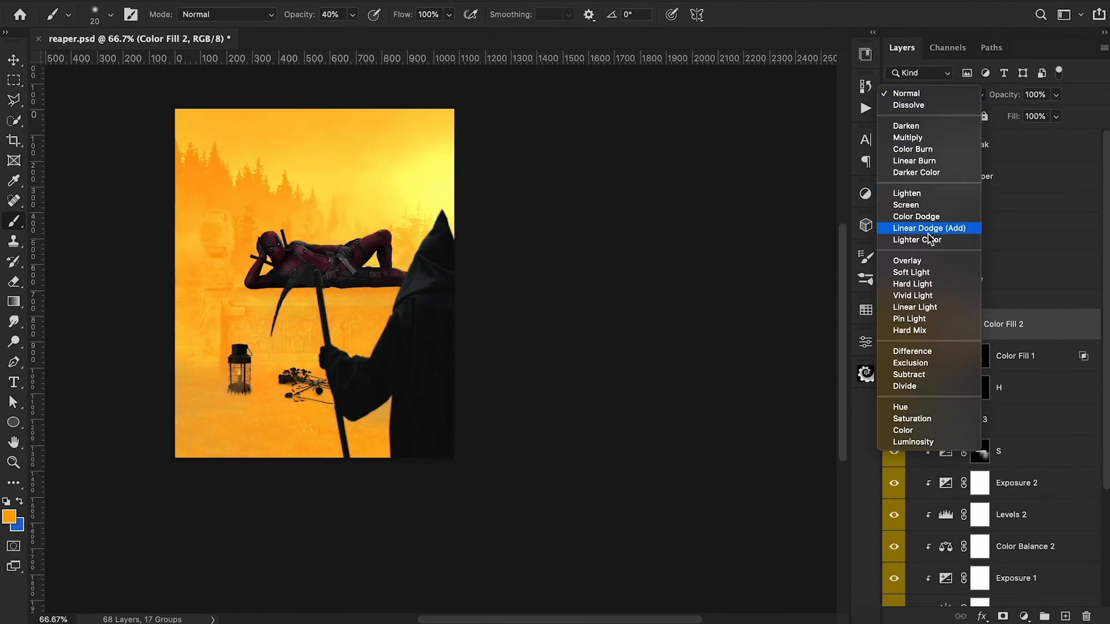
pyautogui.click(923, 276)
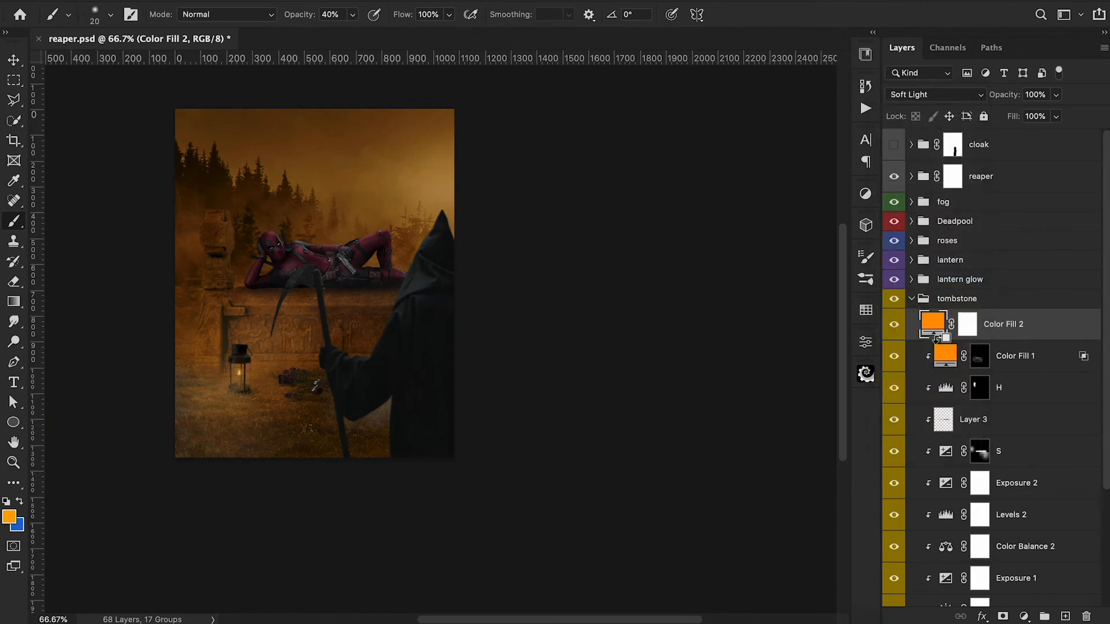
pyautogui.keyDown('alt'); pyautogui.click(935, 339); pyautogui.keyUp('alt')
pyautogui.click(894, 325)
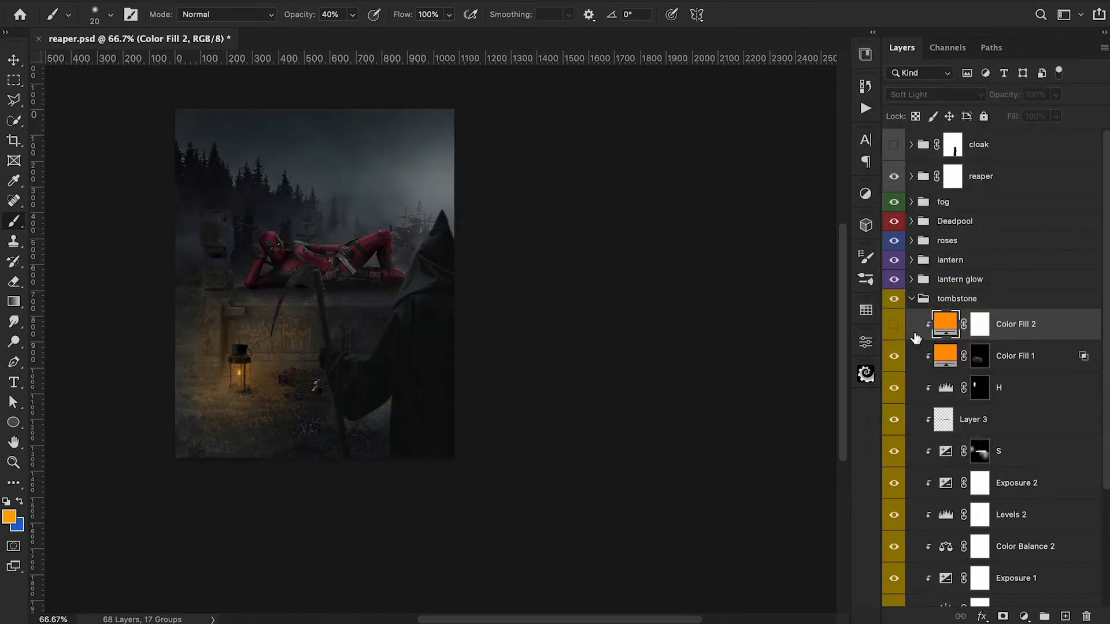
# Change the blend mode of Color Fill 1 in the tombstone group to Soft Light.
pyautogui.click(953, 350)
pyautogui.click(908, 94)
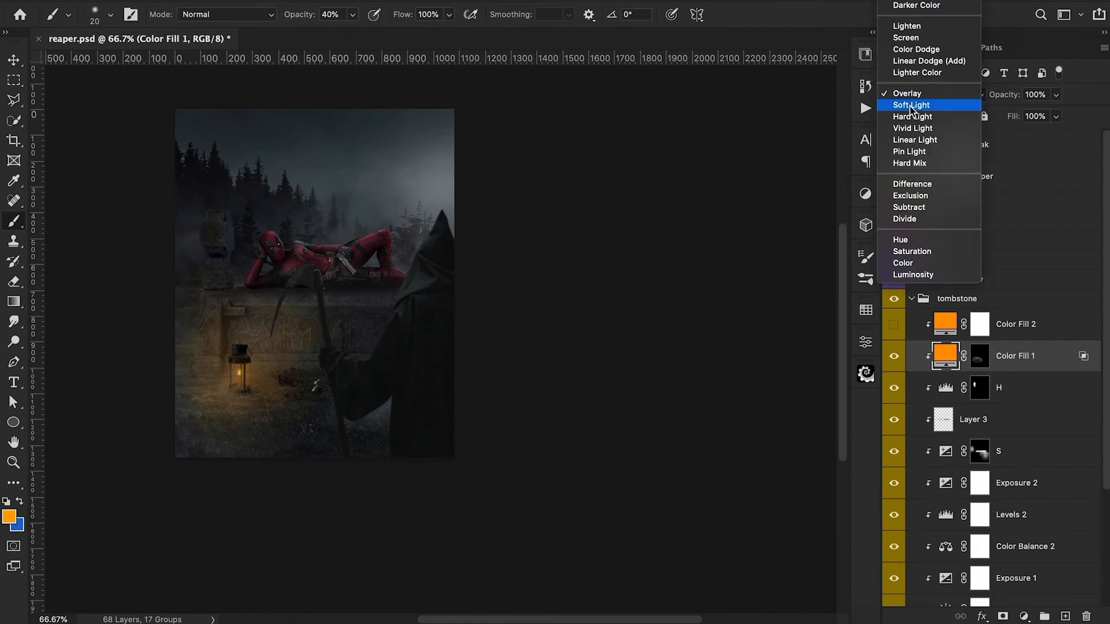
pyautogui.click(912, 106)
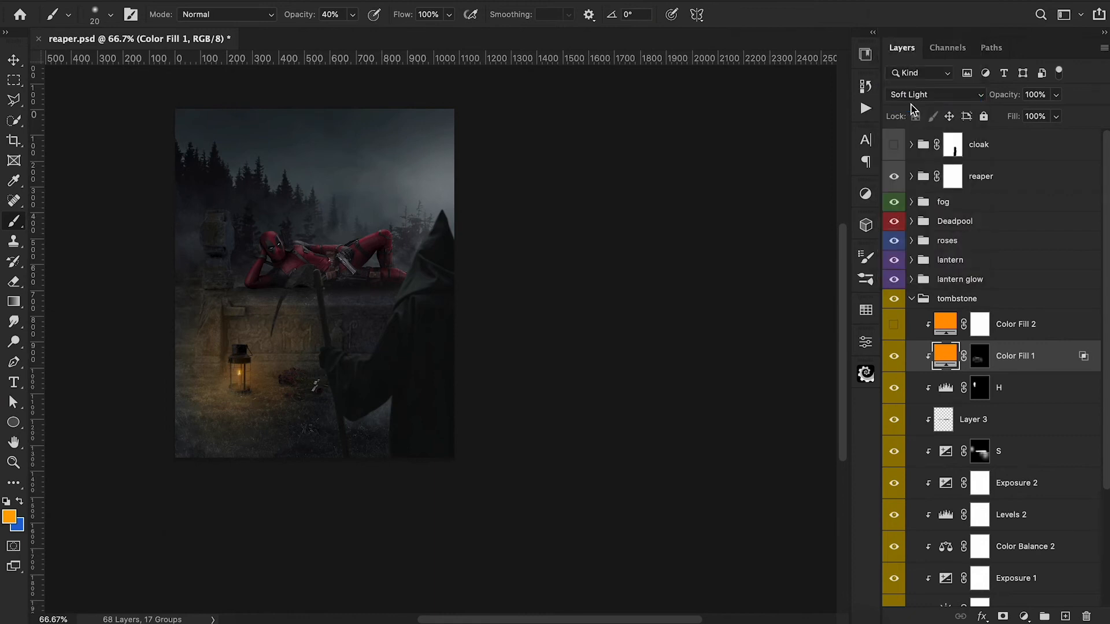
# Show Color Fill 2 and invert its mask to black to hide the orange on the tombstone.
pyautogui.click(894, 325)
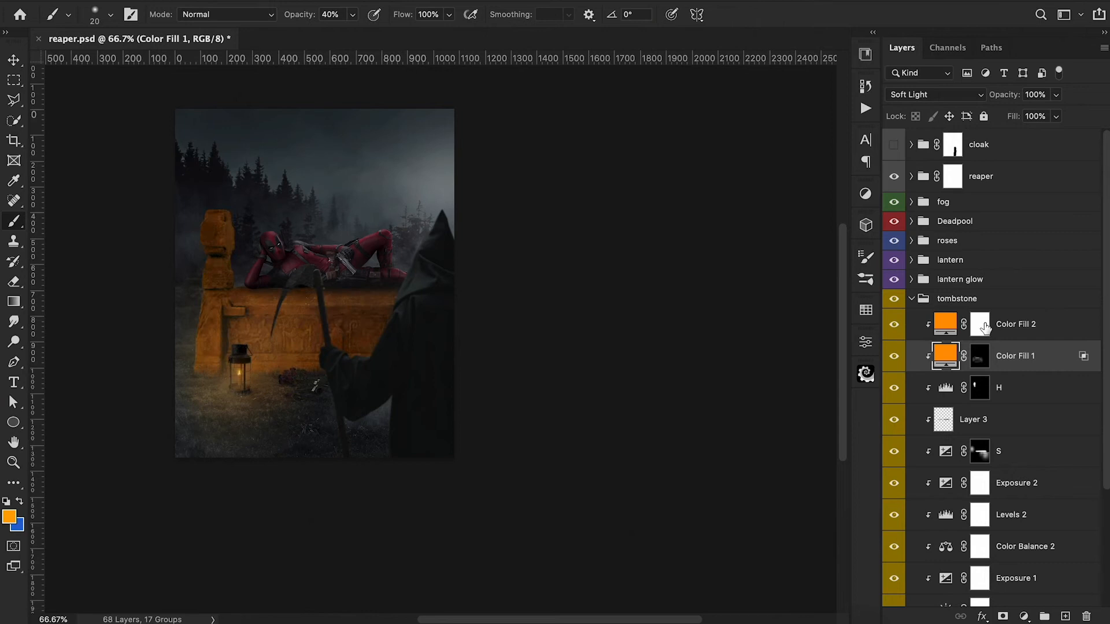
pyautogui.click(985, 328)
pyautogui.press('d')
pyautogui.hotkey('ctrl', 'i')
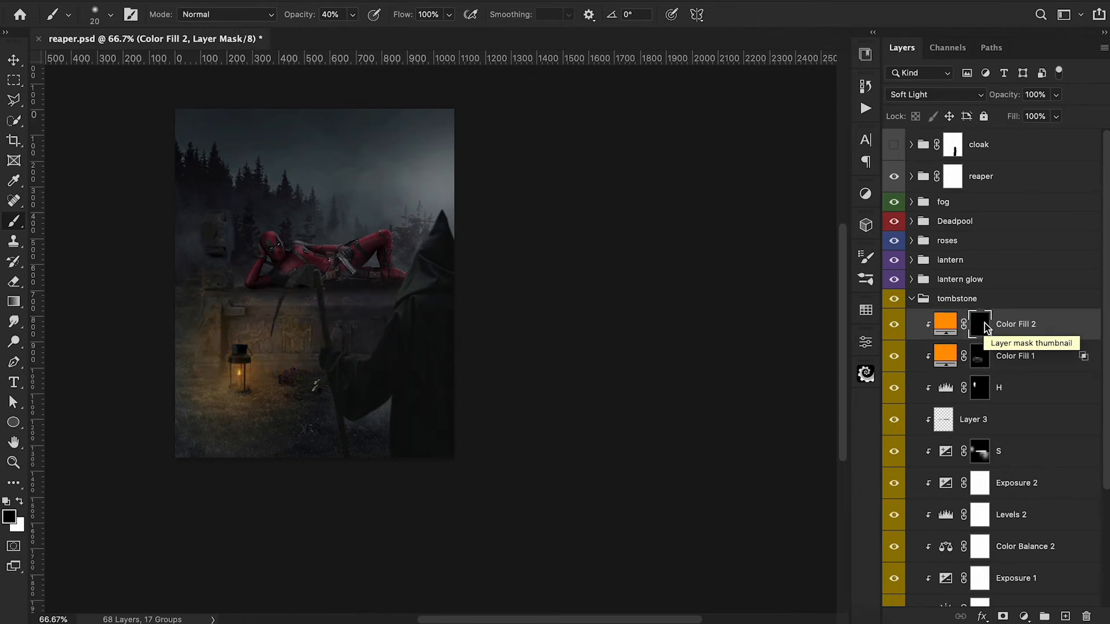
# Paint white on the Color Fill 2 mask over the tombstone around the lantern with a soft brush at 10% opacity.
pyautogui.hotkey('ctrl', '+')
pyautogui.hotkey('ctrl', '+')
pyautogui.hscroll(-6, 250, 291)
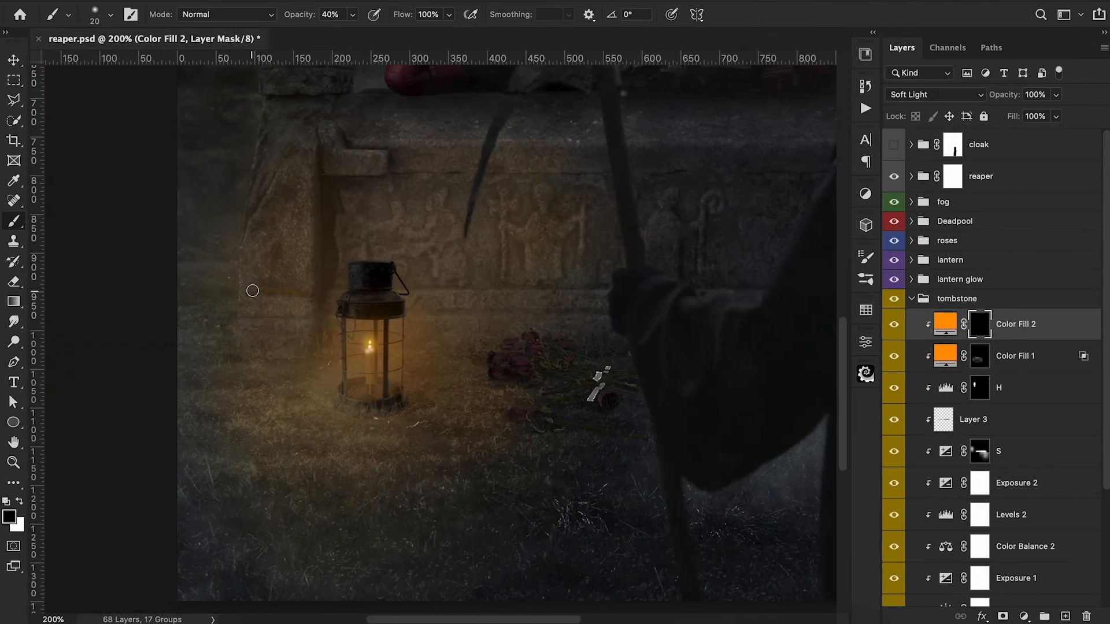
pyautogui.press('1')
pyautogui.press('x')
pyautogui.moveTo(308, 268); pyautogui.dragTo(307, 328)
pyautogui.press(']')
pyautogui.press(']')
pyautogui.press(']')
pyautogui.press(']')
pyautogui.press('[')
pyautogui.press('[')
pyautogui.press('[')
pyautogui.press('[')
pyautogui.press('[')
pyautogui.press('[')
pyautogui.scroll(1, 451, 345)
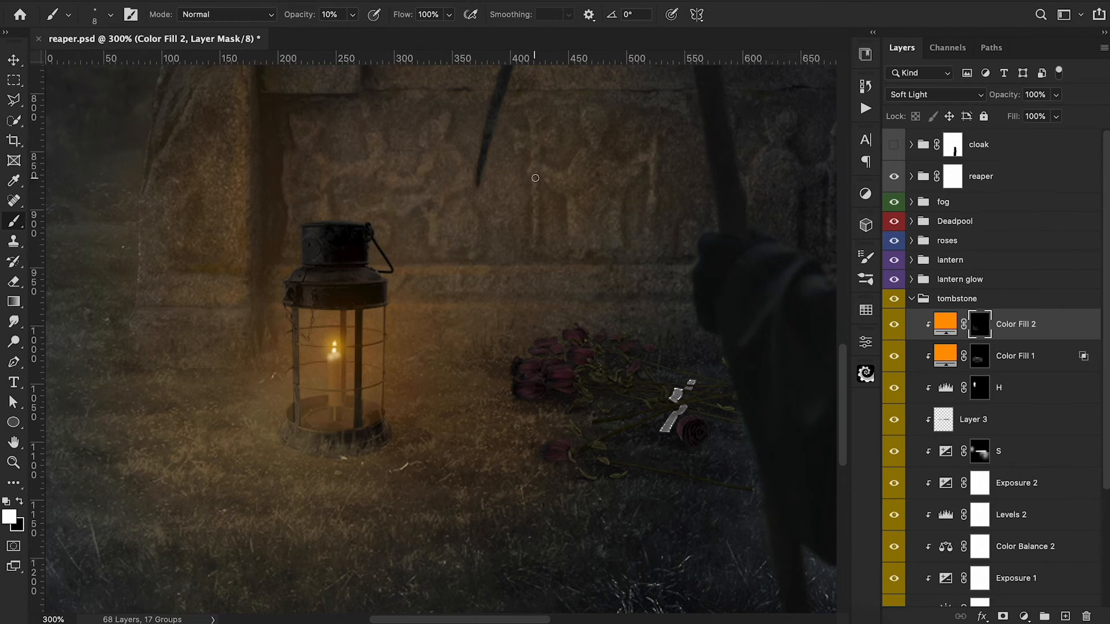
# Blend the orange glow across the tombstone on the Color Fill 2 mask with a larger brush, alternating white and black.
pyautogui.scroll(-3, 439, 339)
pyautogui.press(']')
pyautogui.press(']')
pyautogui.press(']')
pyautogui.press(']')
pyautogui.press(']')
pyautogui.press(']')
pyautogui.press(']')
pyautogui.press(']')
pyautogui.press(']')
pyautogui.press(']')
pyautogui.press(']')
pyautogui.press(']')
pyautogui.press('x')
pyautogui.hotkey('alt', '[')
pyautogui.hotkey('alt', ']')
pyautogui.press('x')
# Paint white on the Color Fill 2 mask along the carved figures above the lantern with a 6 px brush.
pyautogui.scroll(3, 426, 302)
pyautogui.press('[')
pyautogui.press('[')
pyautogui.press('[')
pyautogui.press('[')
pyautogui.press('[')
pyautogui.press('[')
pyautogui.press('[')
pyautogui.press('[')
pyautogui.press('[')
pyautogui.press('[')
pyautogui.press('[')
pyautogui.press('[')
pyautogui.press('[')
pyautogui.press('[')
pyautogui.press('[')
pyautogui.press('[')
pyautogui.press('3')
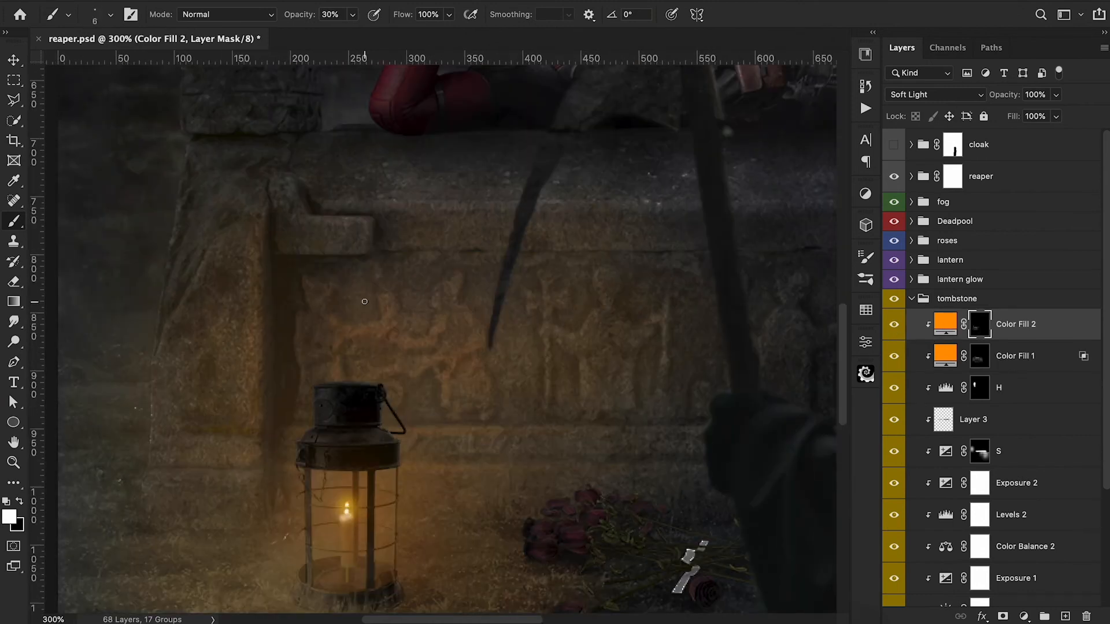
# Soften the orange glow on the Color Fill 2 mask with black, using a 70 px brush at 10% opacity.
pyautogui.press('1')
pyautogui.scroll(-4, 360, 241)
pyautogui.press('x')
pyautogui.press(']')
pyautogui.press(']')
pyautogui.press(']')
pyautogui.press(']')
pyautogui.press(']')
pyautogui.press(']')
pyautogui.press(']')
pyautogui.press(']')
pyautogui.press(']')
pyautogui.press(']')
pyautogui.press(']')
pyautogui.press(']')
pyautogui.press(']')
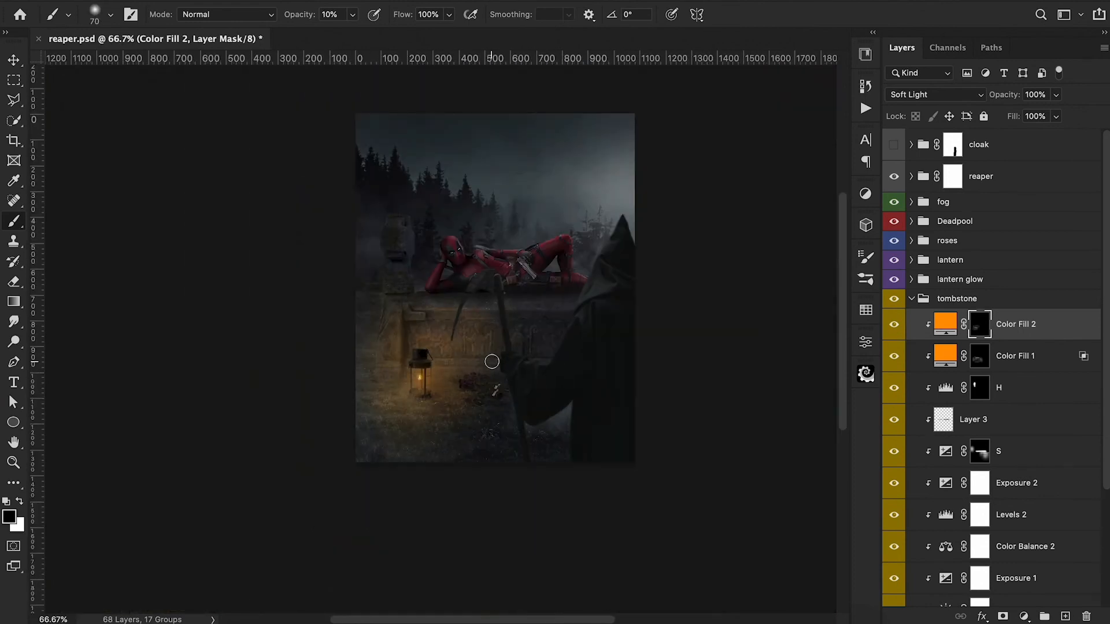
# Lower the opacity of Color Fill 2 slightly and select the Color Fill 1 layer.
pyautogui.moveTo(1008, 95); pyautogui.dragTo(997, 96)
pyautogui.click(946, 356)
pyautogui.scroll(3, 730, 302)
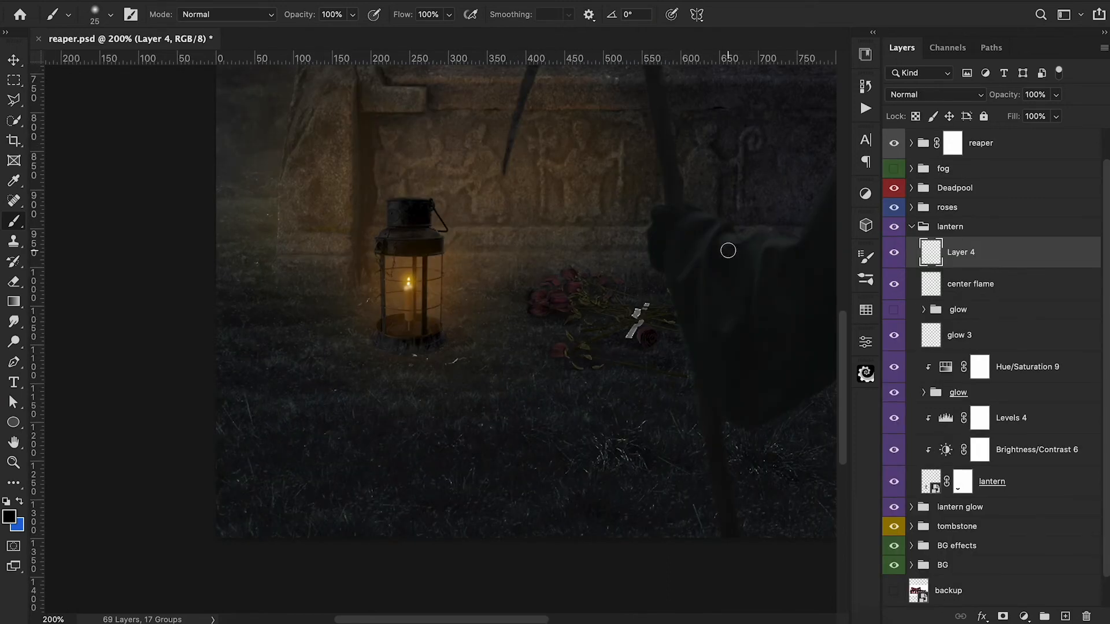
# Set the blend mode of the empty Layer 4 in the lantern group to Multiply.
pyautogui.press('i')
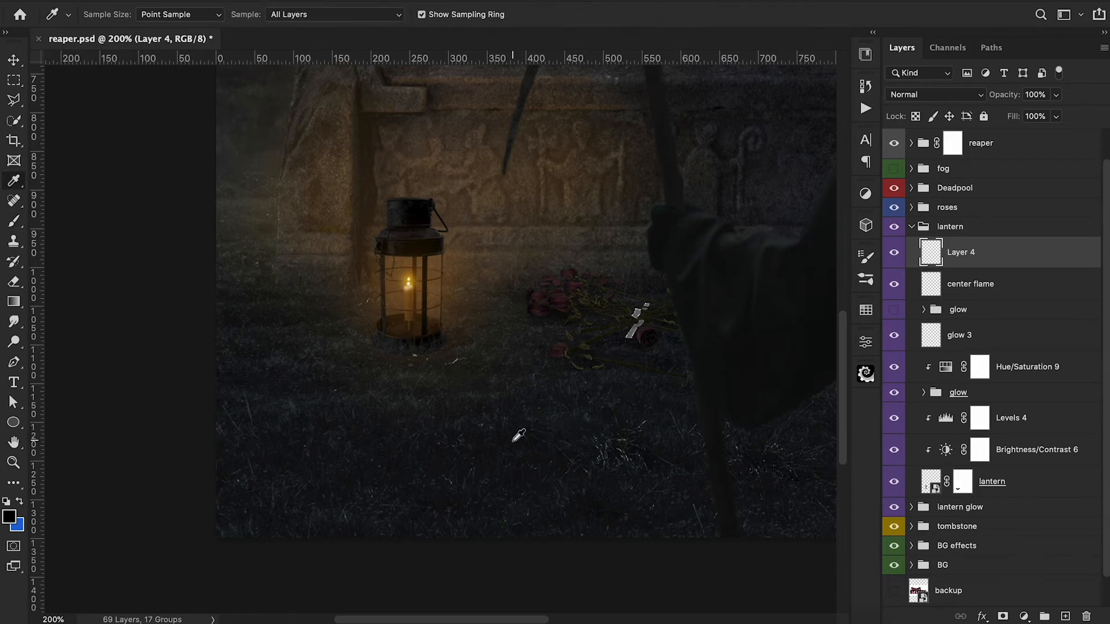
pyautogui.press('b')
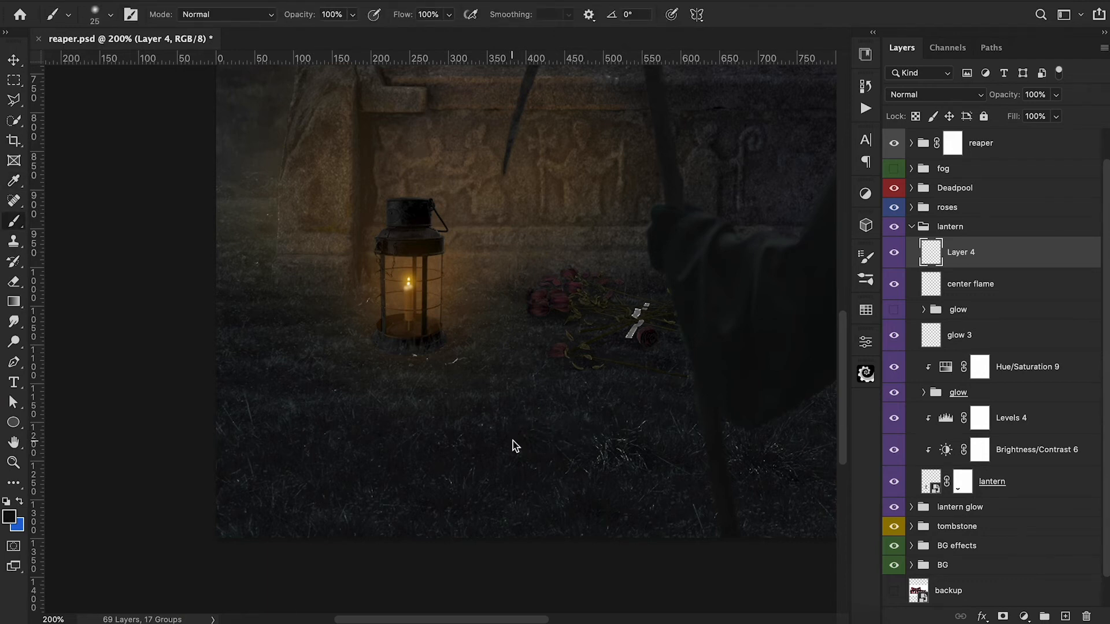
pyautogui.click(974, 97)
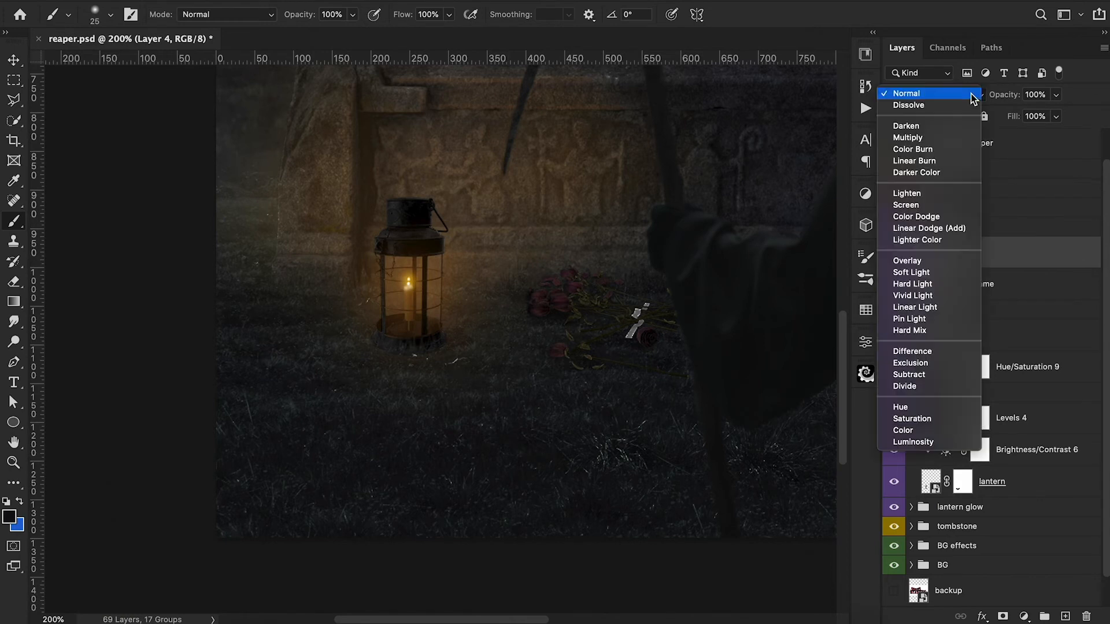
pyautogui.click(937, 143)
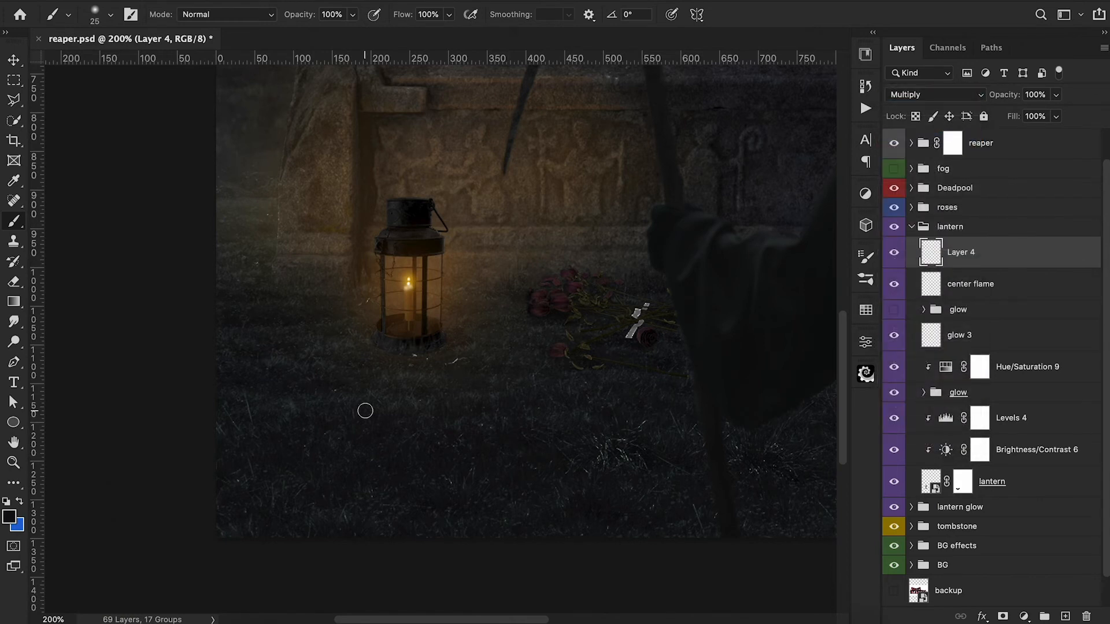
# Paint a black contact shadow under the lantern's base on Layer 4, reducing the brush to 6 px at 10% opacity.
pyautogui.moveTo(372, 348)
pyautogui.mouseDown()
pyautogui.moveTo(449, 350)
pyautogui.moveTo(402, 358)
pyautogui.moveTo(458, 345)
pyautogui.moveTo(457, 357)
pyautogui.moveTo(374, 344)
pyautogui.moveTo(450, 344)
pyautogui.moveTo(385, 362)
pyautogui.moveTo(378, 350)
pyautogui.moveTo(447, 333)
pyautogui.moveTo(425, 369)
pyautogui.moveTo(387, 362)
pyautogui.moveTo(365, 333)
pyautogui.moveTo(372, 347)
pyautogui.moveTo(441, 356)
pyautogui.mouseUp()
pyautogui.press('[')
pyautogui.press('[')
pyautogui.press('[')
pyautogui.press('[')
pyautogui.press('[')
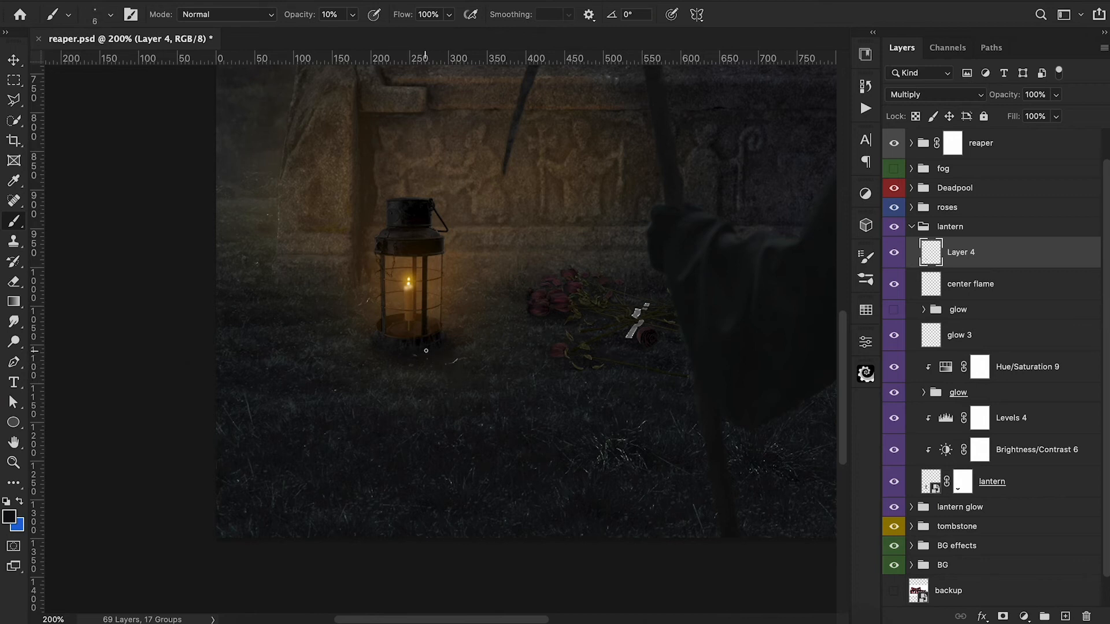
# Show the hidden glow group below the center flame layer in the lantern group.
pyautogui.press('super+minus')
pyautogui.press('super+minus')
pyautogui.click(894, 311)
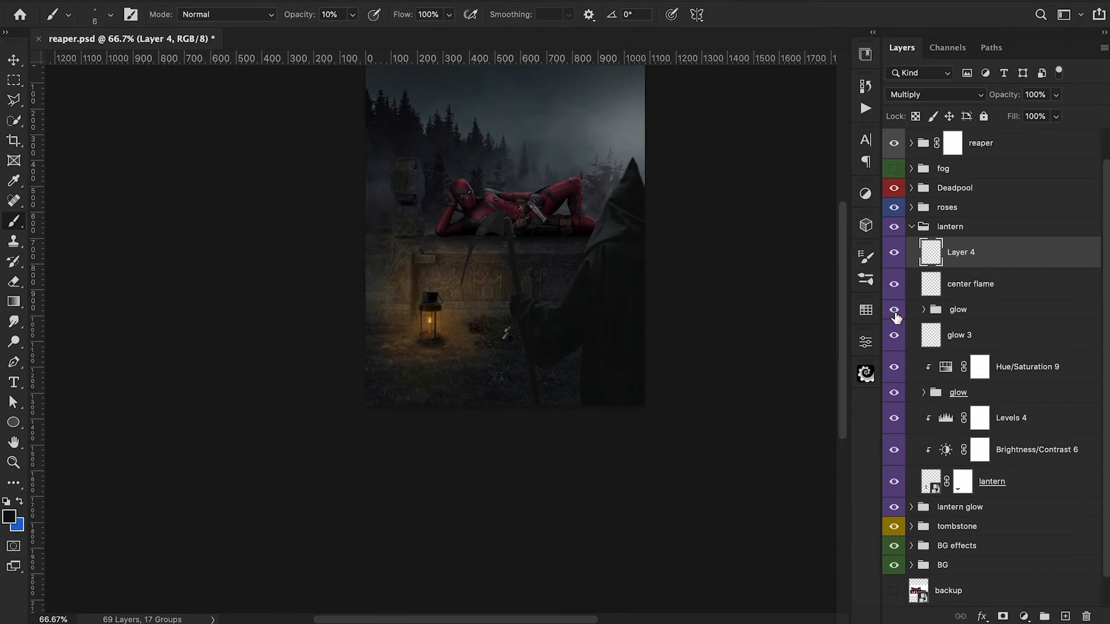
# Extend the soft black shadow on the ground below the lantern on Layer 4 with a 45 px brush at 10% opacity.
pyautogui.press('super+plus')
pyautogui.press('super+plus')
pyautogui.press(']')
pyautogui.press(']')
pyautogui.press(']')
pyautogui.press(']')
pyautogui.press(']')
pyautogui.press(']')
pyautogui.press(']')
pyautogui.press(']')
pyautogui.press(']')
pyautogui.press(']')
pyautogui.press(']')
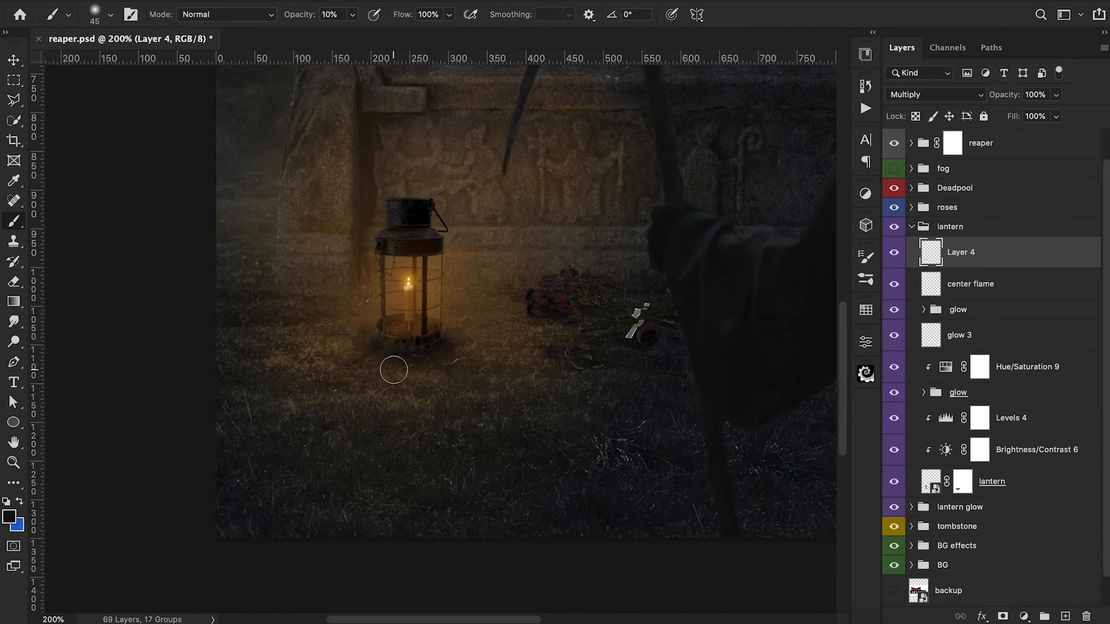
pyautogui.press('super+minus')
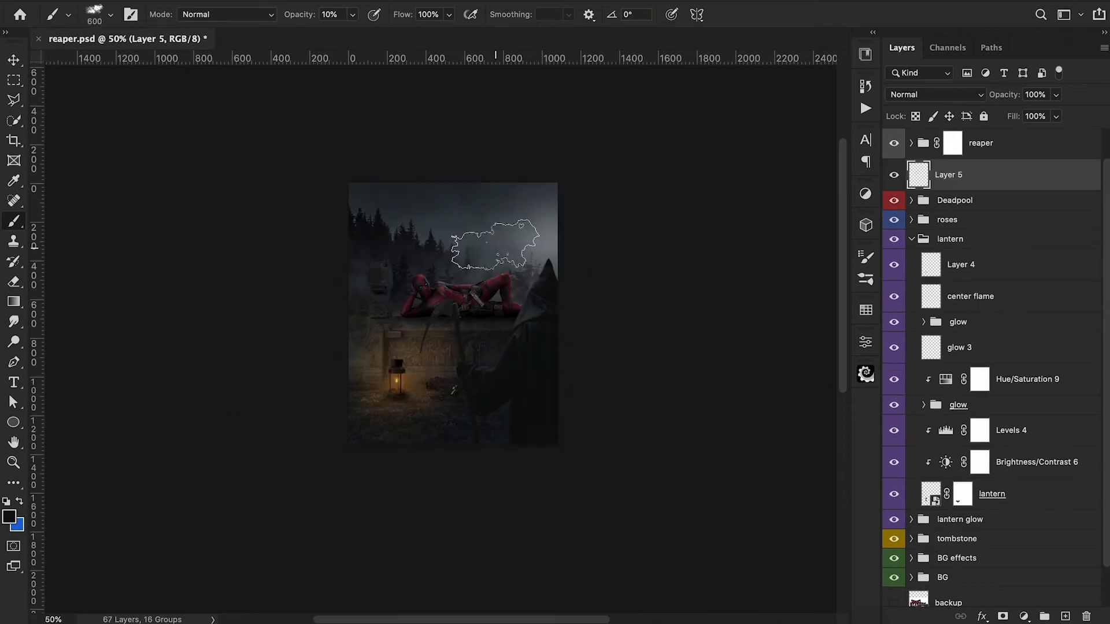
# Set the foreground colour to the muted yellow-brown 575448 for painting fog.
pyautogui.click(9, 515)
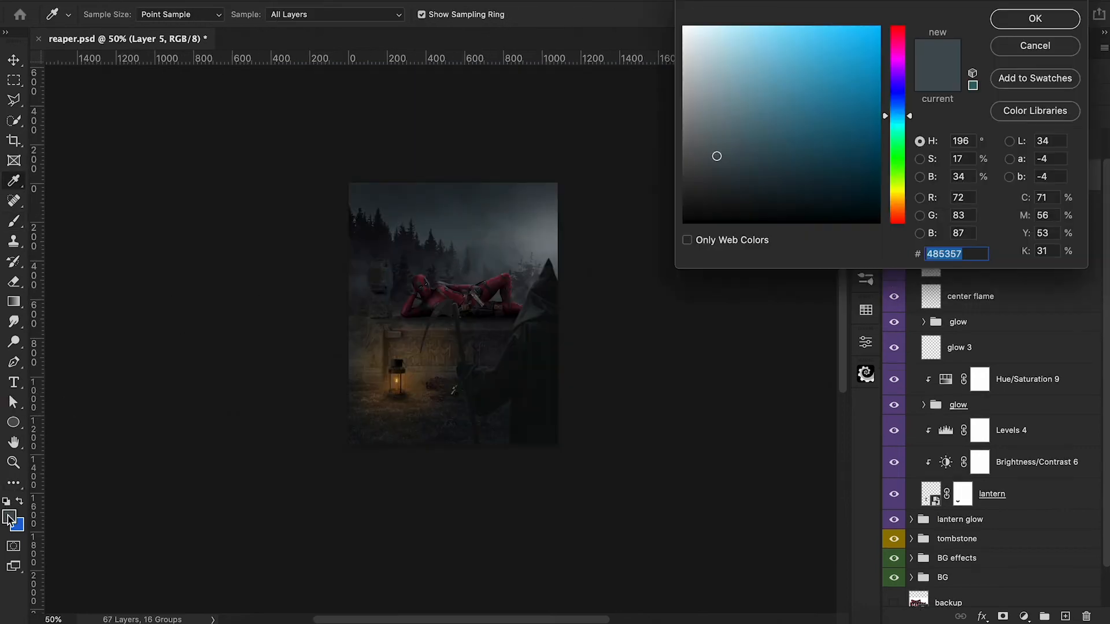
pyautogui.click(898, 198)
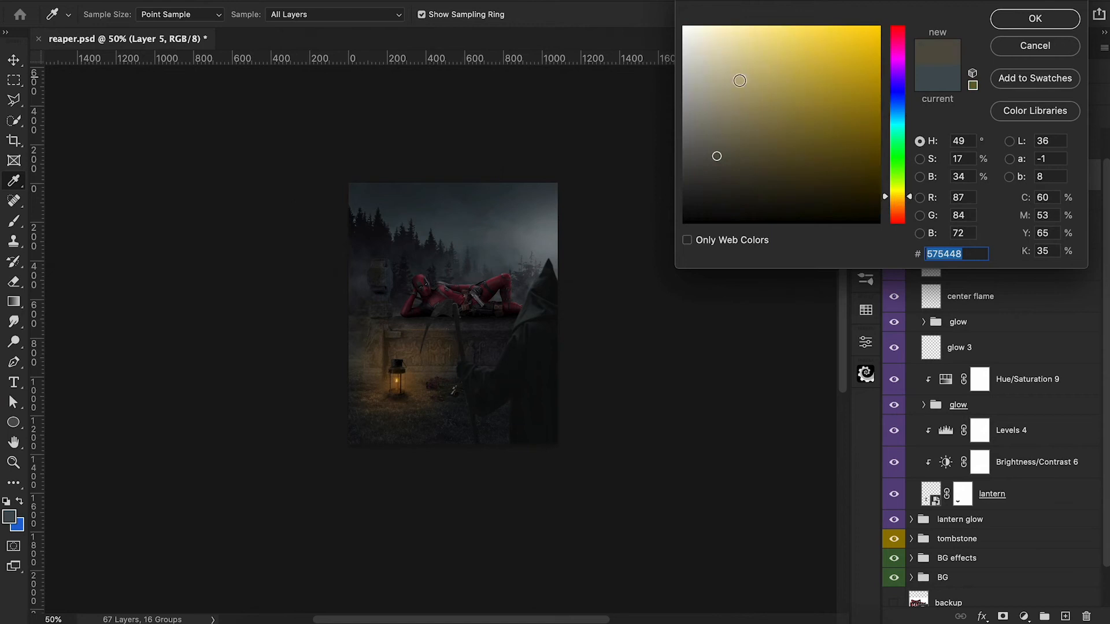
pyautogui.click(1029, 23)
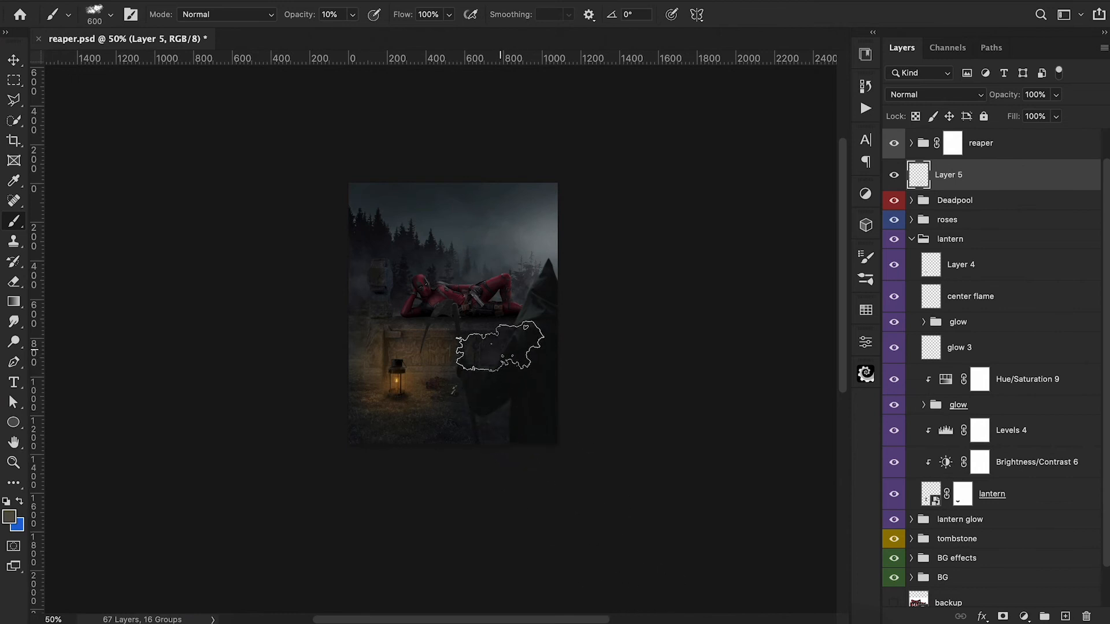
# Add a new layer above Layer 5 and enlarge the fog brush to 900 px at 20% opacity.
pyautogui.press('super+shift+alt+n')
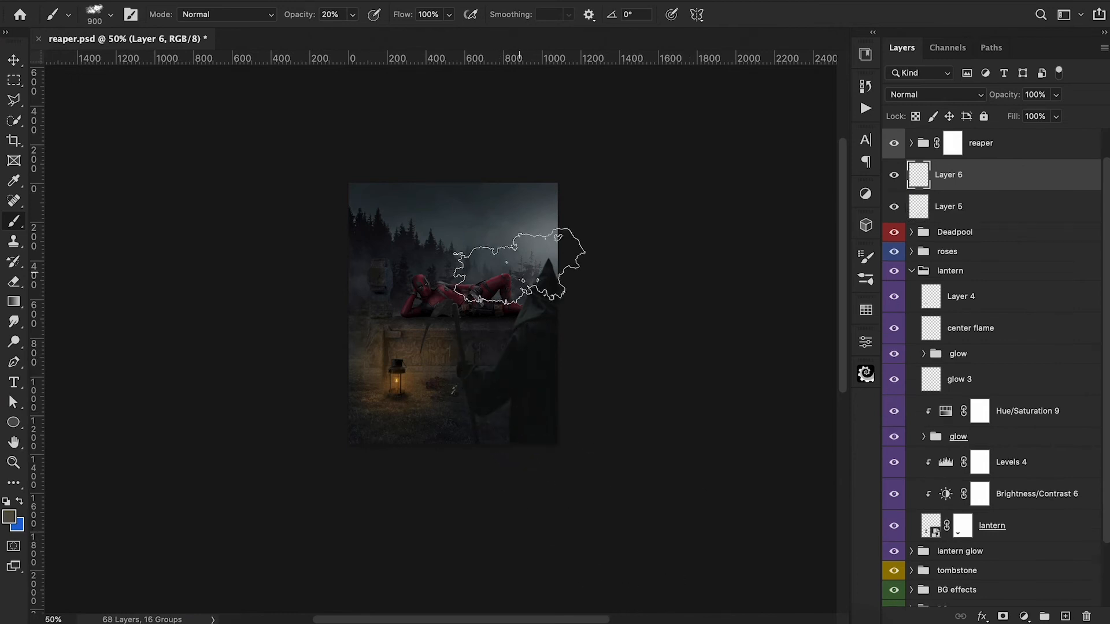
pyautogui.press('2')
pyautogui.press(']')
pyautogui.press(']')
pyautogui.press(']')
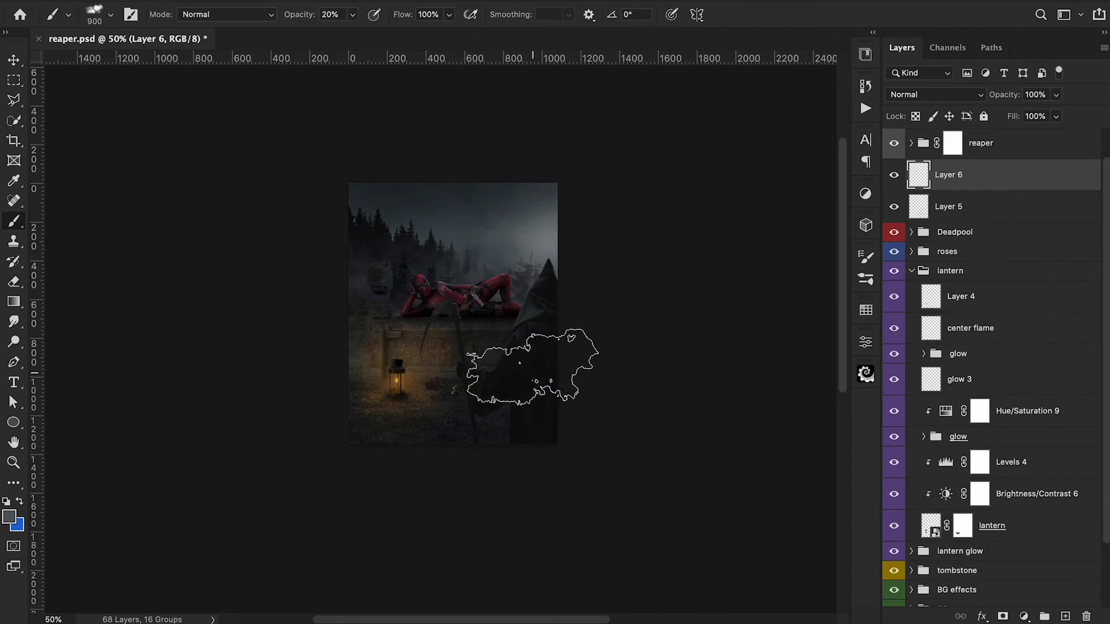
# Paint grey fog around the reaper on Layer 6 at 10% opacity with a 700 px brush, comparing the layer off and on.
pyautogui.press('1')
pyautogui.moveTo(349, 621)
pyautogui.press('[')
pyautogui.press('[')
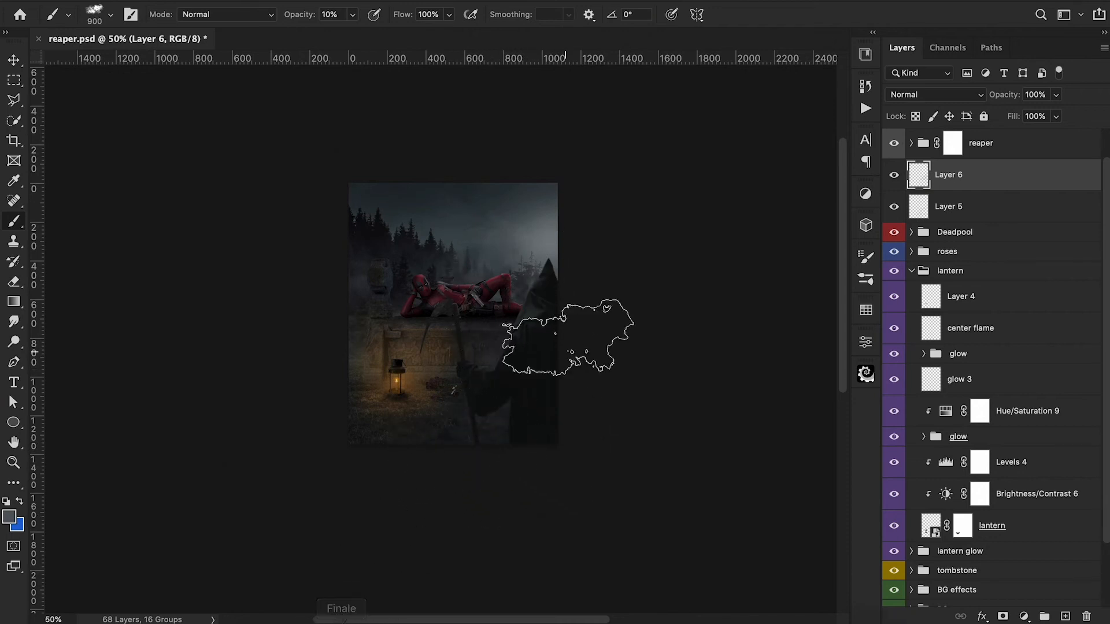
pyautogui.click(895, 175)
pyautogui.click(894, 176)
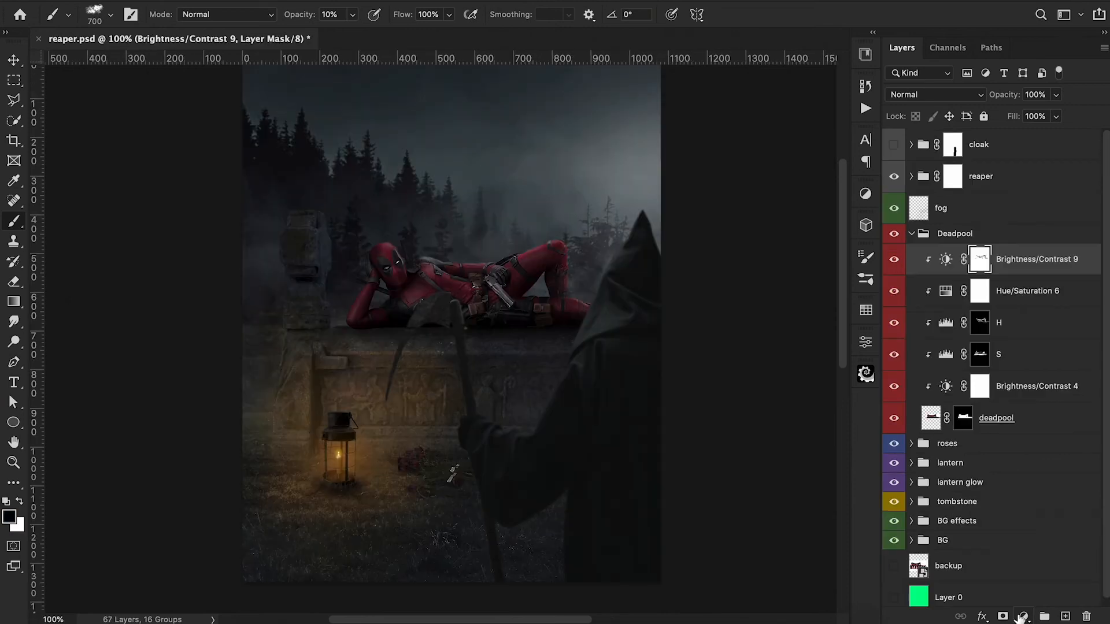
# Add a light orange solid colour fill above Brightness/Contrast 9 in the Deadpool group.
pyautogui.click(1024, 617)
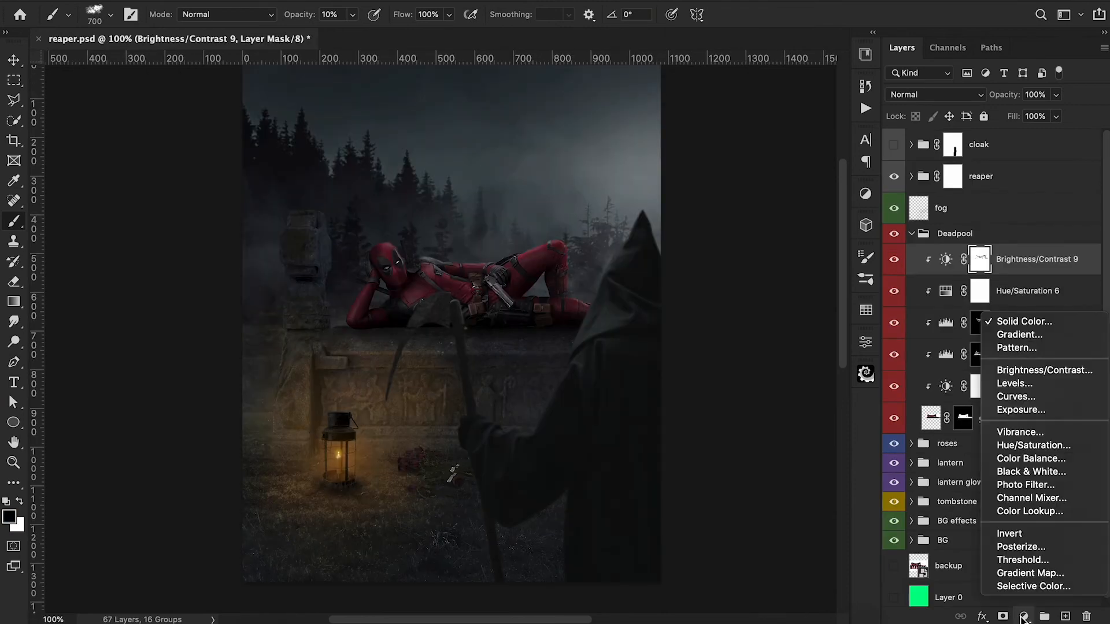
pyautogui.click(1013, 322)
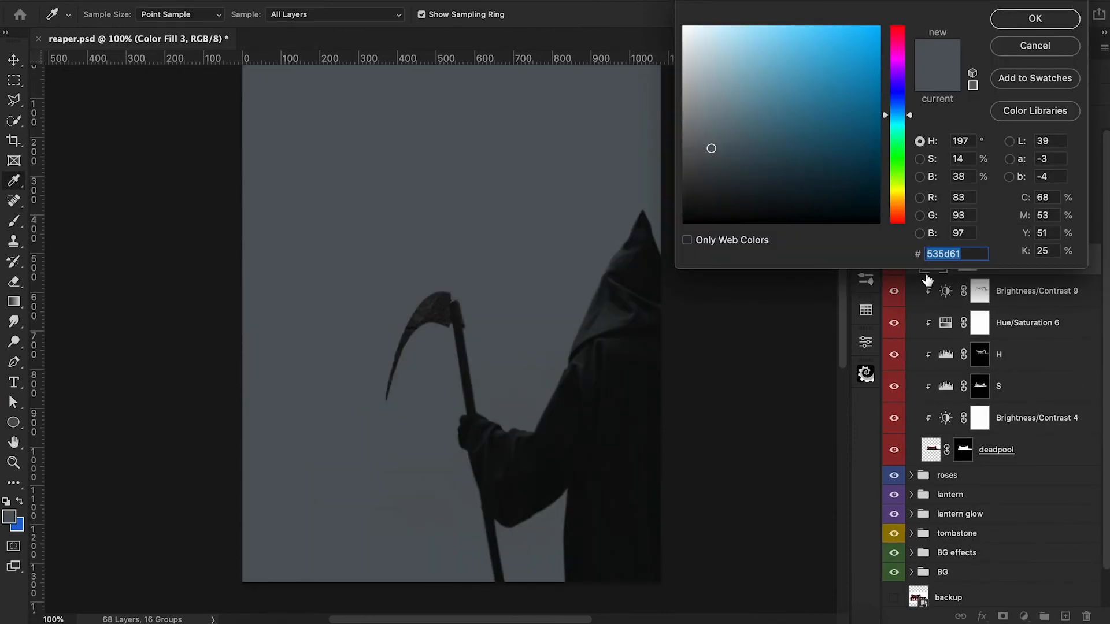
pyautogui.click(896, 203)
pyautogui.moveTo(835, 39); pyautogui.dragTo(831, 20)
pyautogui.click(1015, 20)
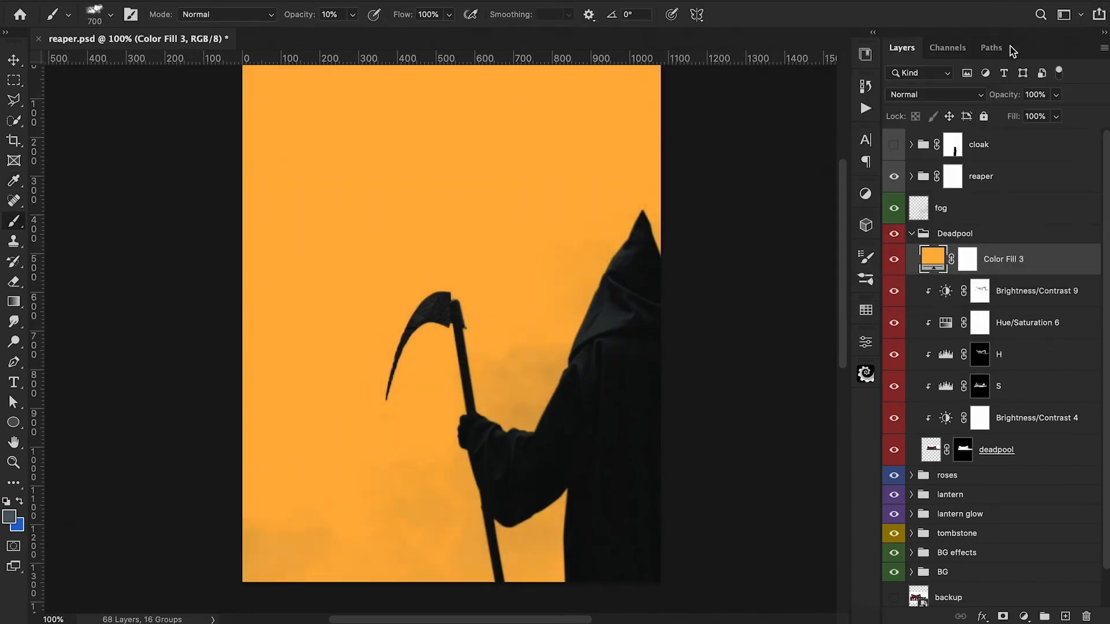
# Clip the orange fill to Deadpool and set its blend mode to Overlay.
pyautogui.keyDown('alt'); pyautogui.click(933, 269); pyautogui.keyUp('alt')
pyautogui.click(942, 96)
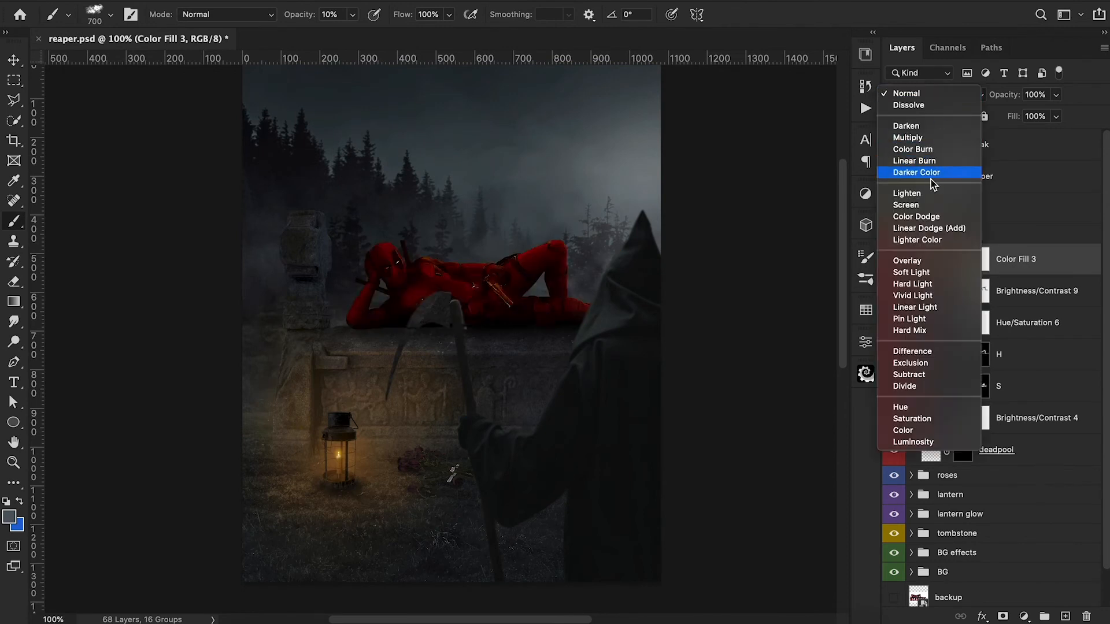
pyautogui.click(924, 261)
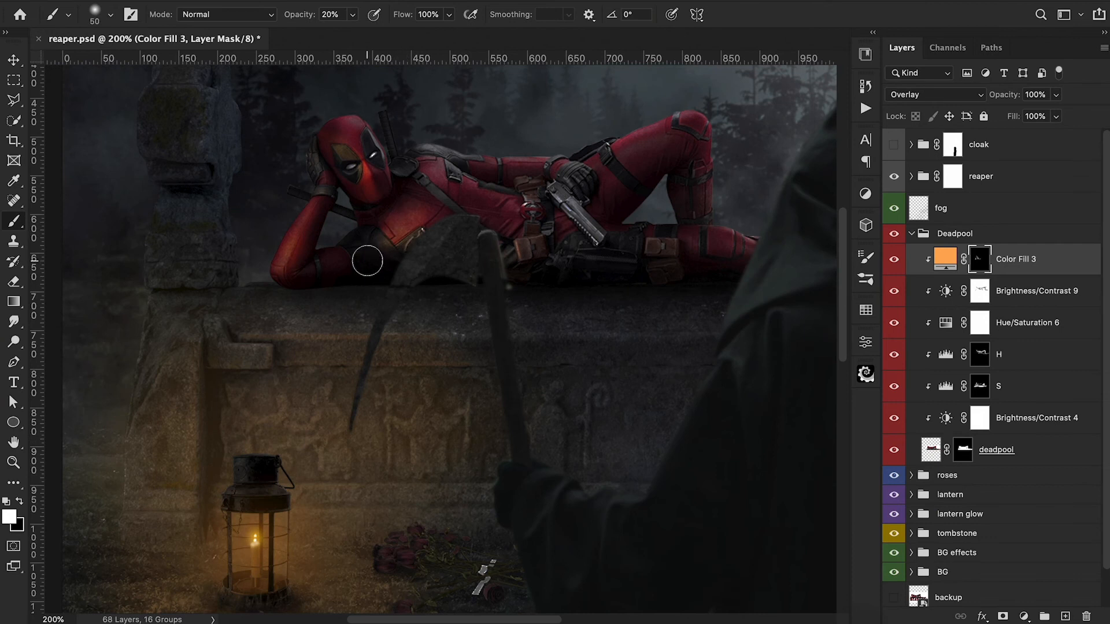
# Compare Deadpool with the orange fill off and on, and lower the fill's opacity to 72%.
pyautogui.hotkey('ctrl', '-')
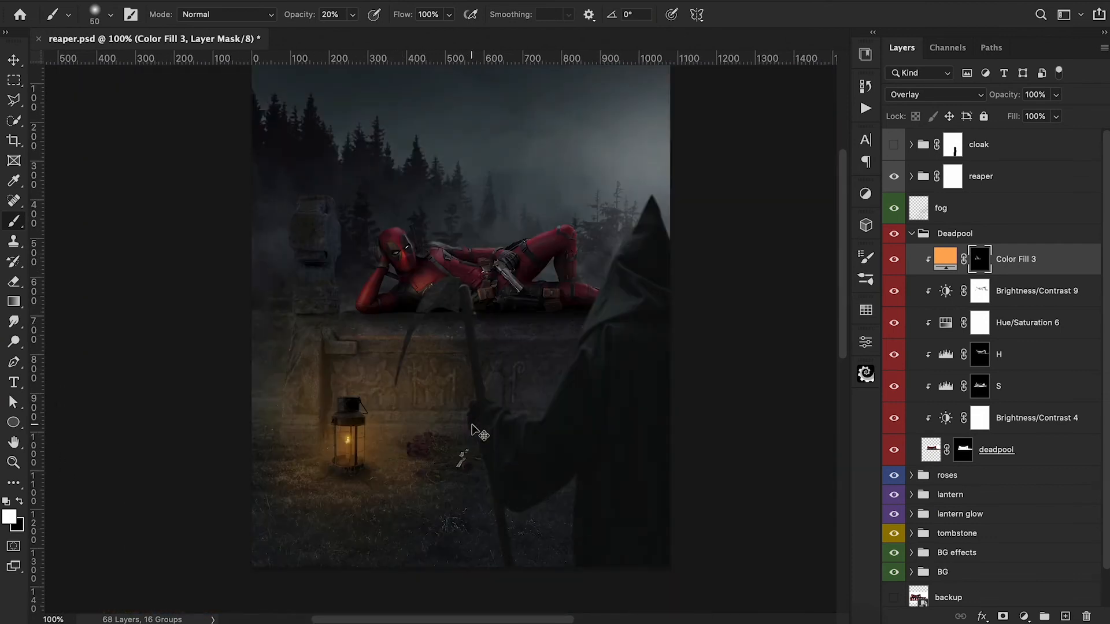
pyautogui.hotkey('ctrl', '-')
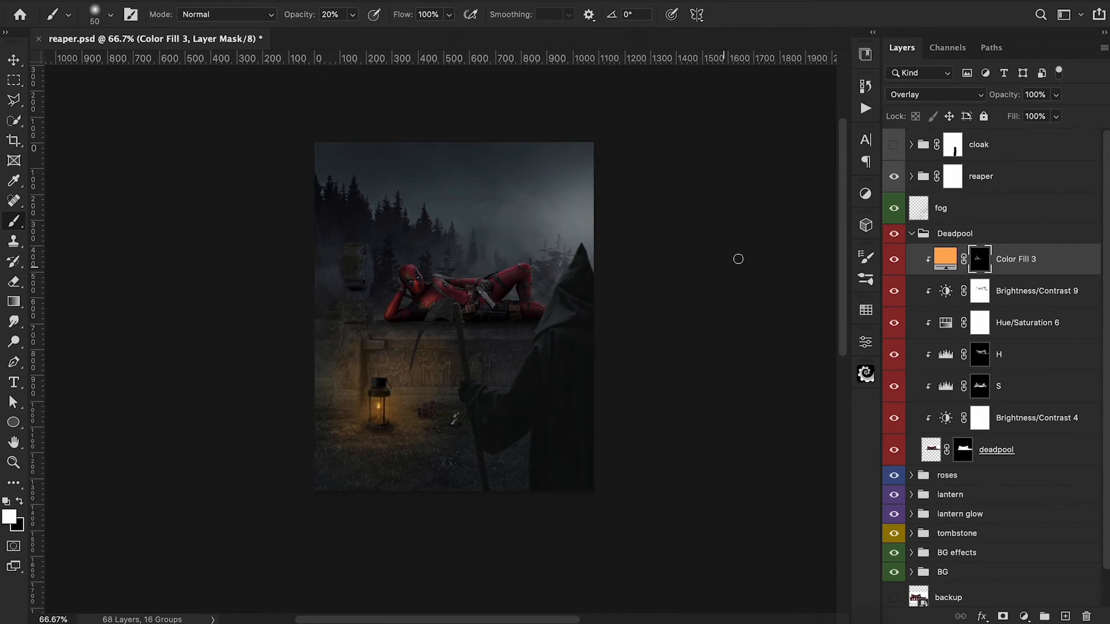
pyautogui.click(895, 260)
pyautogui.click(894, 260)
pyautogui.click(894, 260)
pyautogui.click(894, 260)
pyautogui.moveTo(1010, 99); pyautogui.dragTo(998, 101)
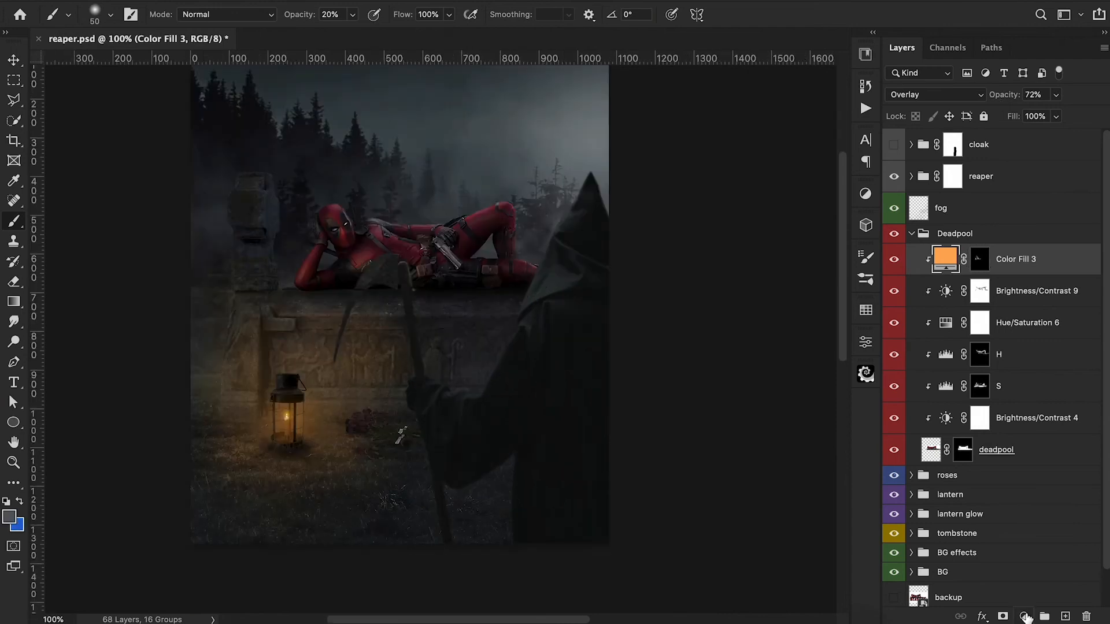
# Add a pale blue d4e8f0 solid colour fill above Color Fill 3, clipped to Deadpool.
pyautogui.click(1024, 616)
pyautogui.click(1024, 322)
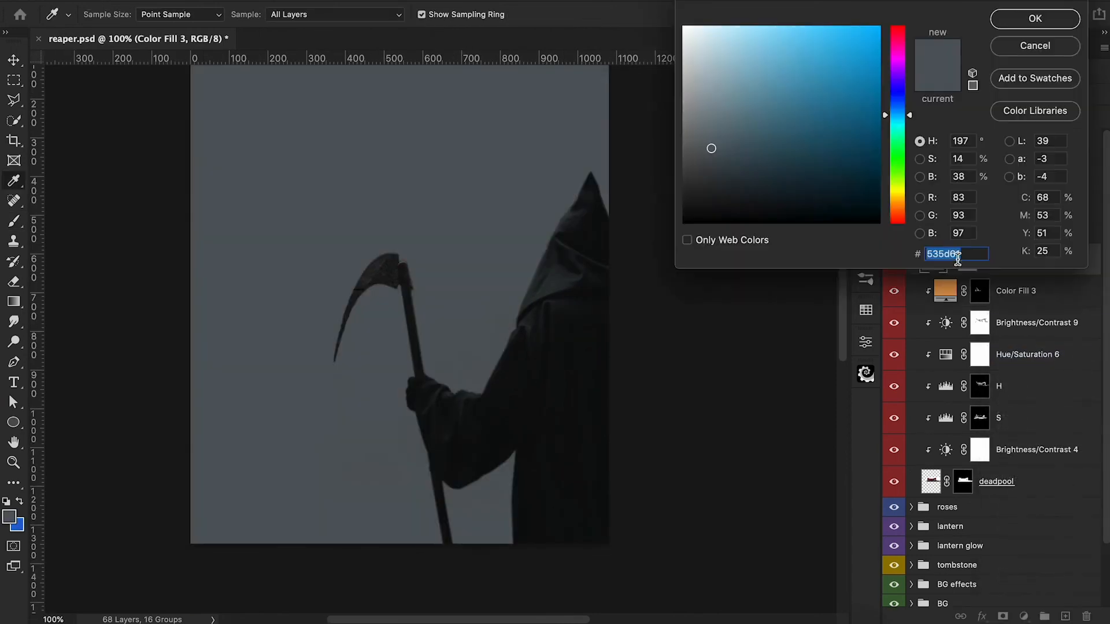
pyautogui.click(707, 38)
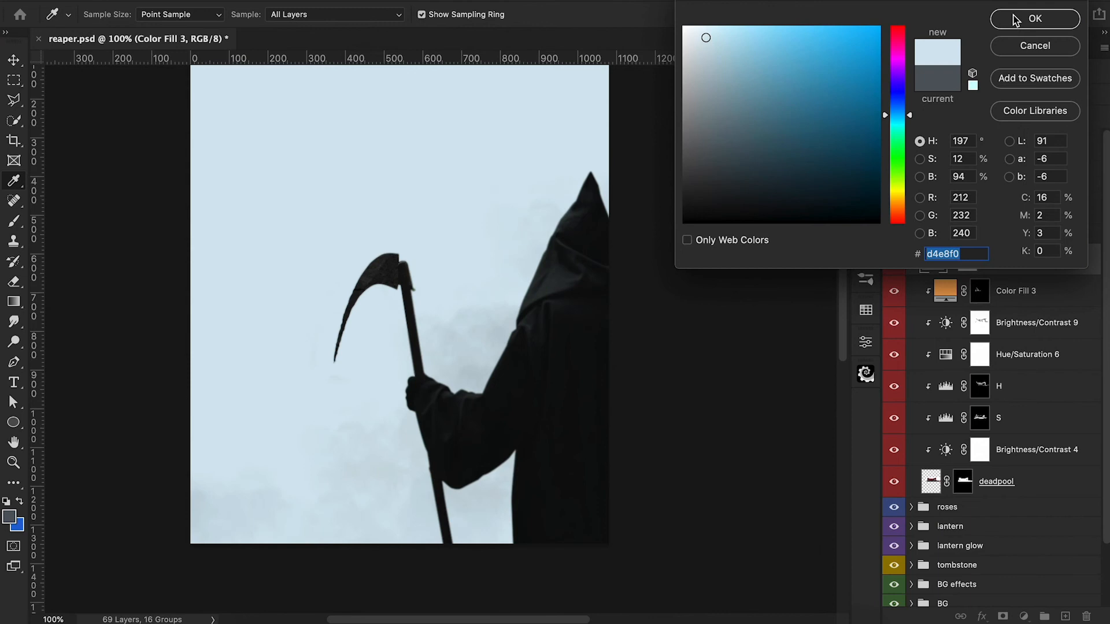
pyautogui.click(1020, 19)
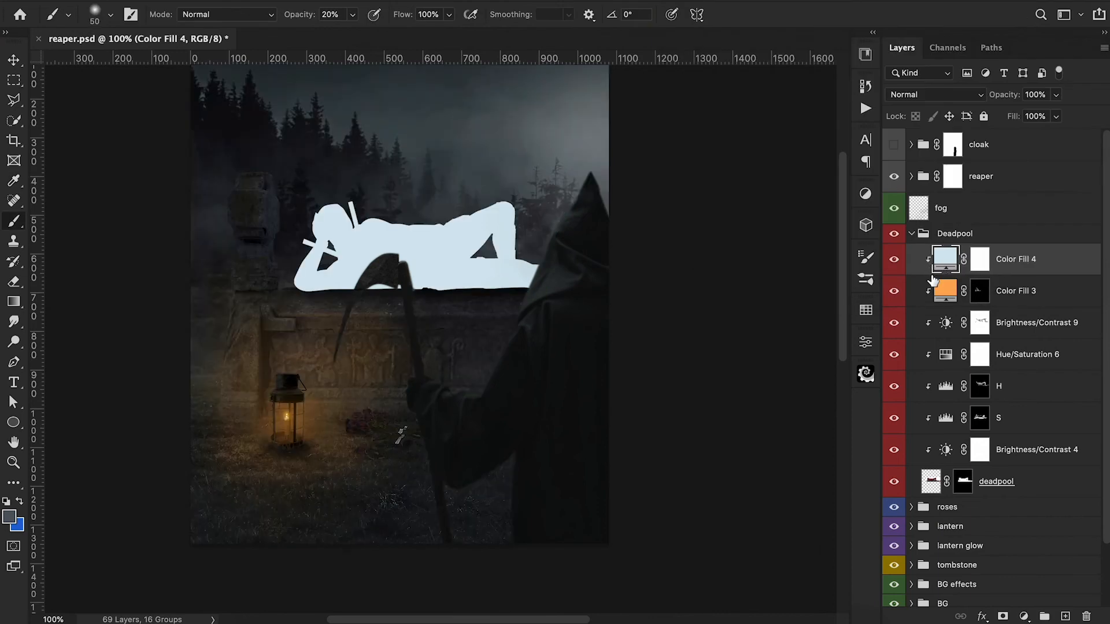
# Recolour Color Fill 4 to a light neutral grey and set its blend mode to Overlay.
pyautogui.doubleClick(941, 259)
pyautogui.click(685, 103)
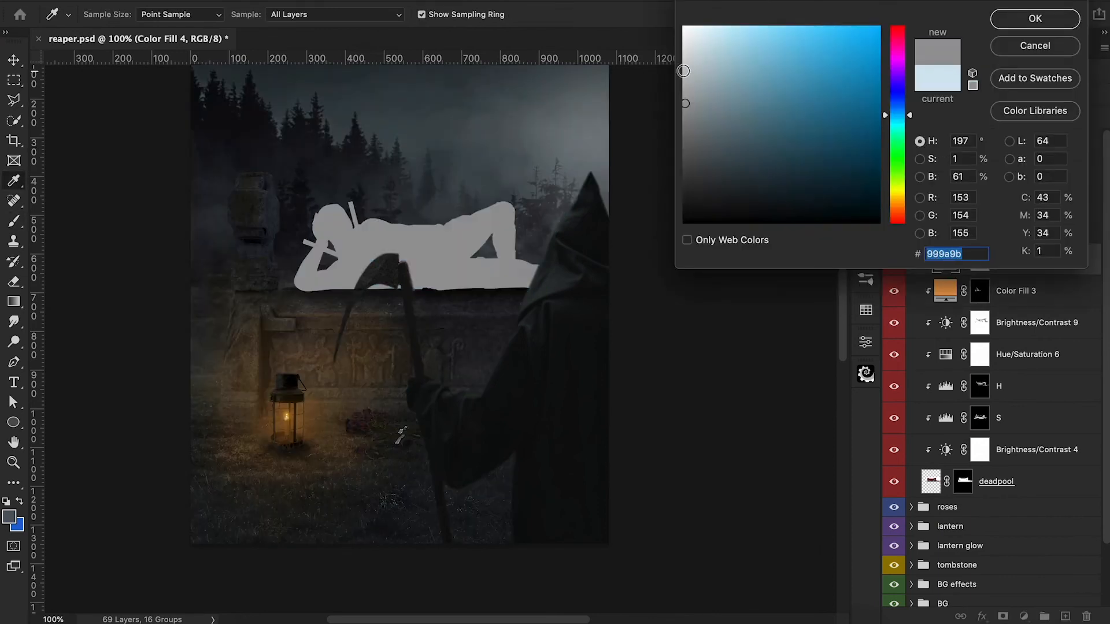
pyautogui.click(685, 70)
pyautogui.click(1035, 18)
pyautogui.click(948, 94)
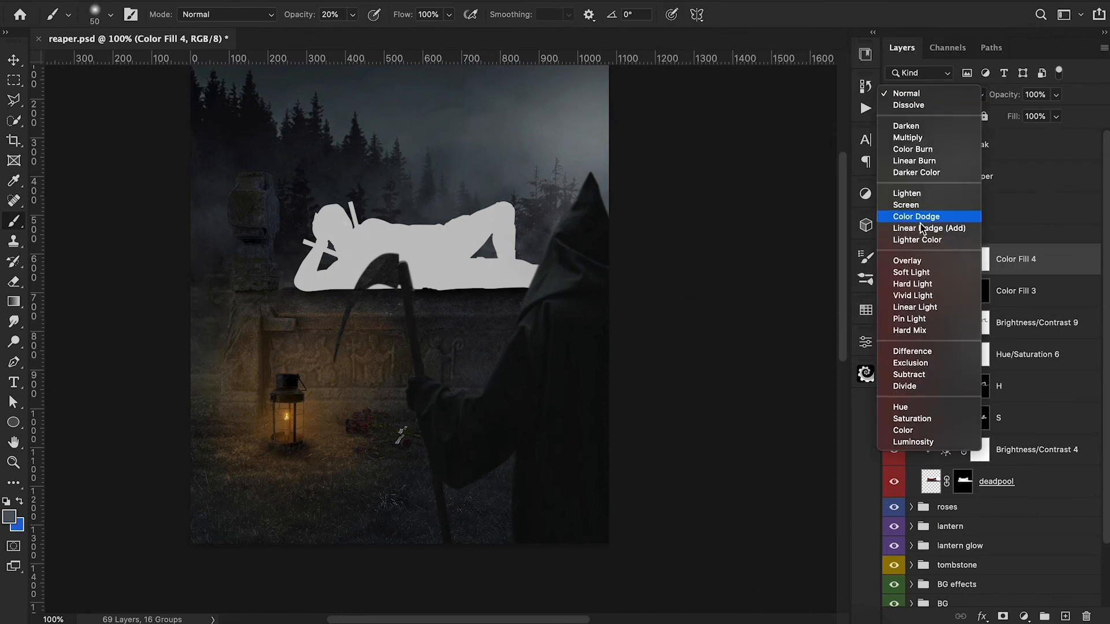
pyautogui.click(965, 255)
# Invert the Color Fill 4 mask and paint soft highlights back onto Deadpool's upper edges with a 45 px brush at 20% opacity.
pyautogui.click(980, 259)
pyautogui.press('d')
pyautogui.hotkey('ctrl', 'i')
pyautogui.hotkey('ctrl', '+')
pyautogui.press('[')
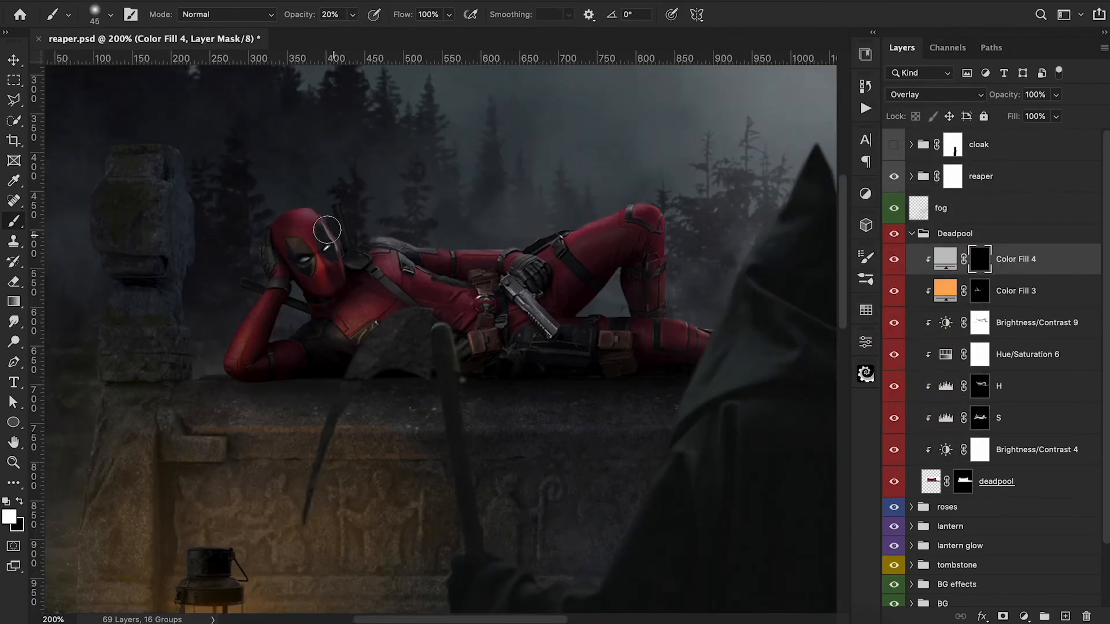
pyautogui.moveTo(610, 215)
pyautogui.mouseDown()
pyautogui.moveTo(669, 197)
pyautogui.moveTo(674, 291)
pyautogui.moveTo(673, 268)
pyautogui.moveTo(684, 323)
pyautogui.mouseUp()
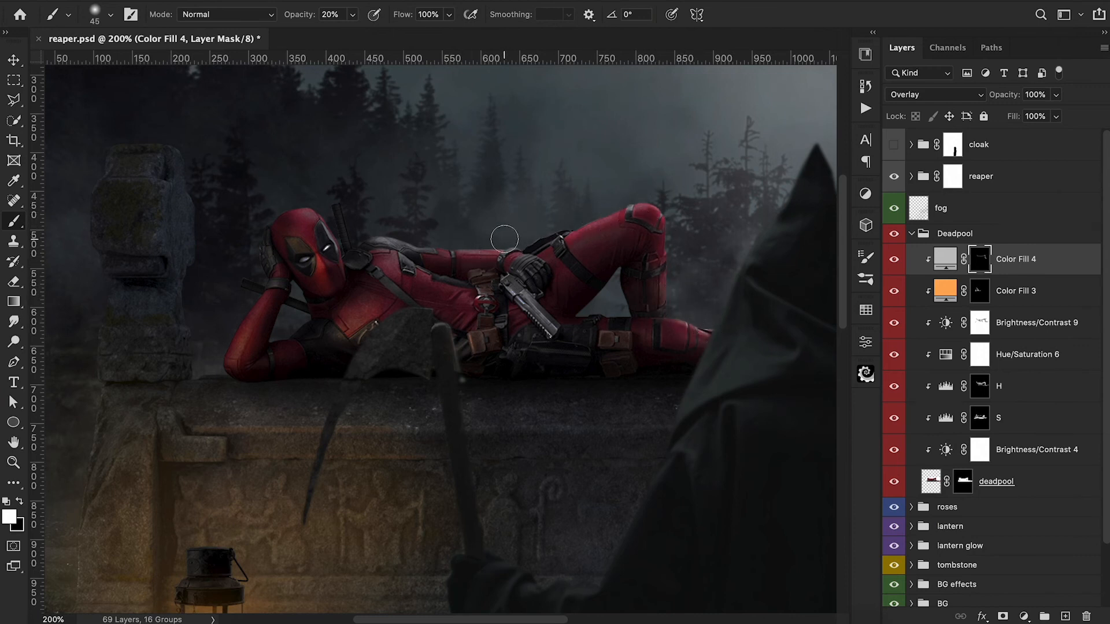
# Paint finer highlights on Deadpool's mask and pistol through the grey fill's mask, using 7 px and 15 px brushes at 30% opacity.
pyautogui.press('[')
pyautogui.press('[')
pyautogui.press('[')
pyautogui.press('[')
pyautogui.press('[')
pyautogui.press('[')
pyautogui.press('[')
pyautogui.press('[')
pyautogui.press('[')
pyautogui.press('[')
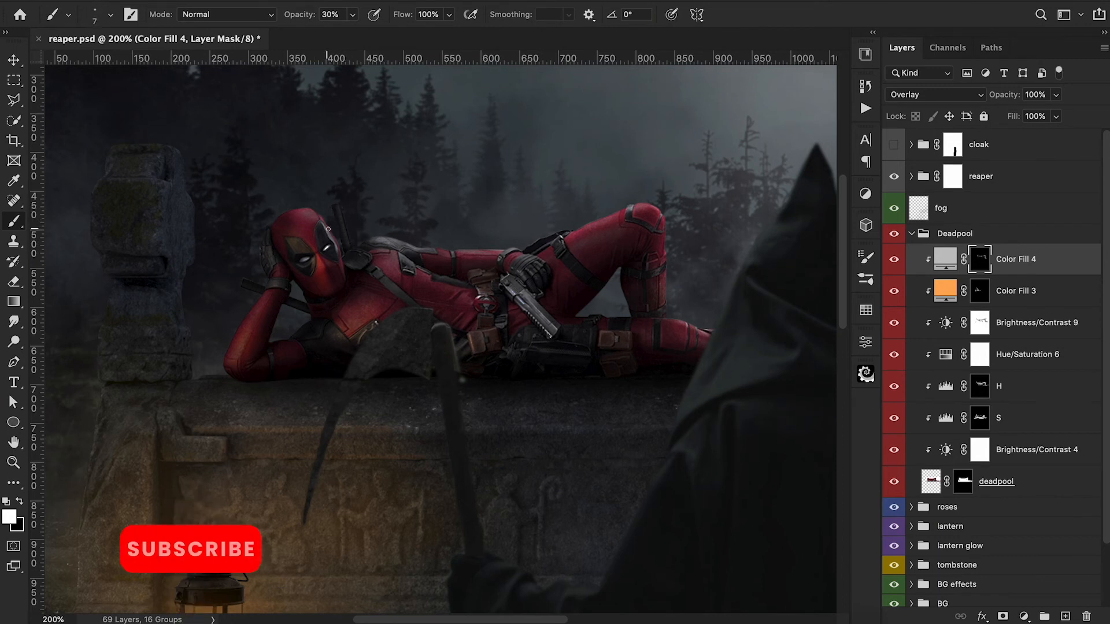
pyautogui.press(']')
pyautogui.press(']')
pyautogui.press(']')
pyautogui.press(']')
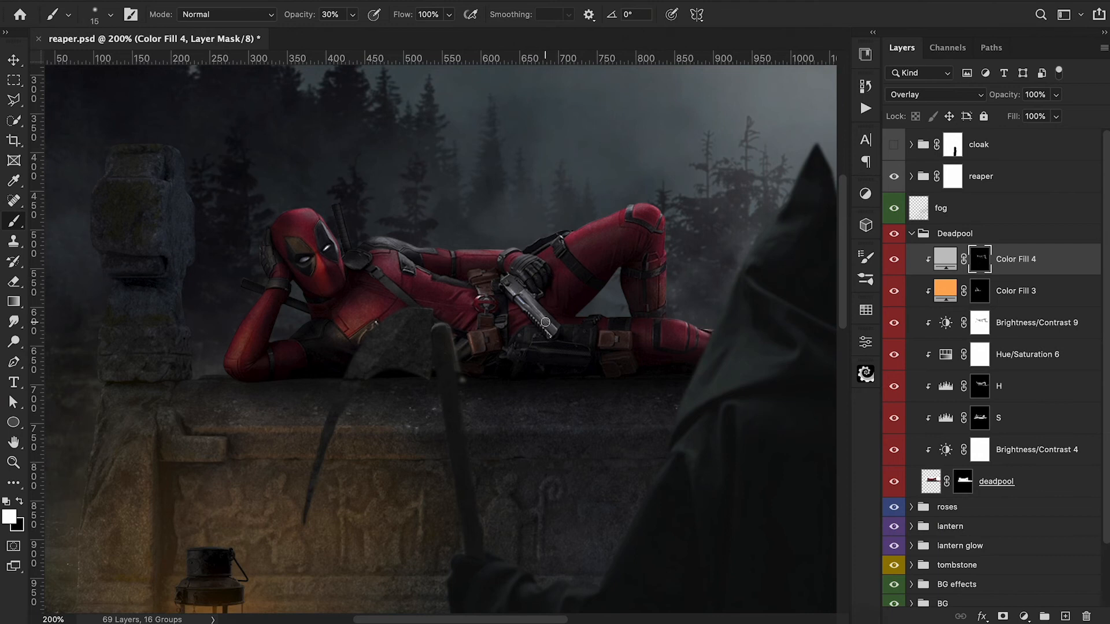
# Compare Deadpool with the grey highlight fill switched off and on.
pyautogui.press('super+minus')
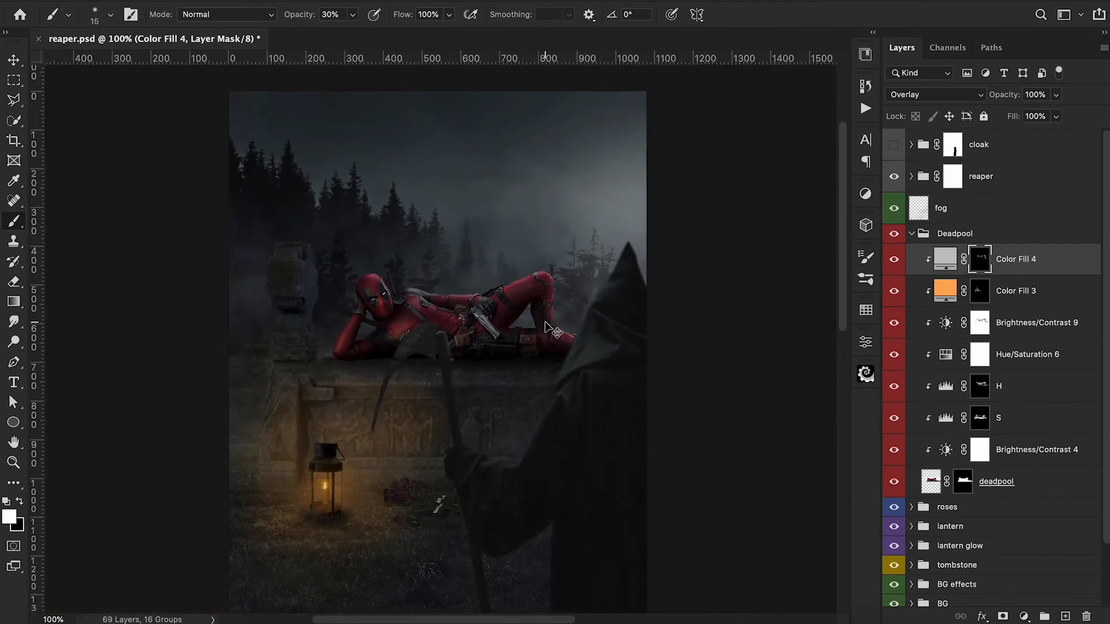
pyautogui.press('super+minus')
pyautogui.click(895, 261)
pyautogui.click(895, 261)
pyautogui.click(895, 263)
pyautogui.click(896, 263)
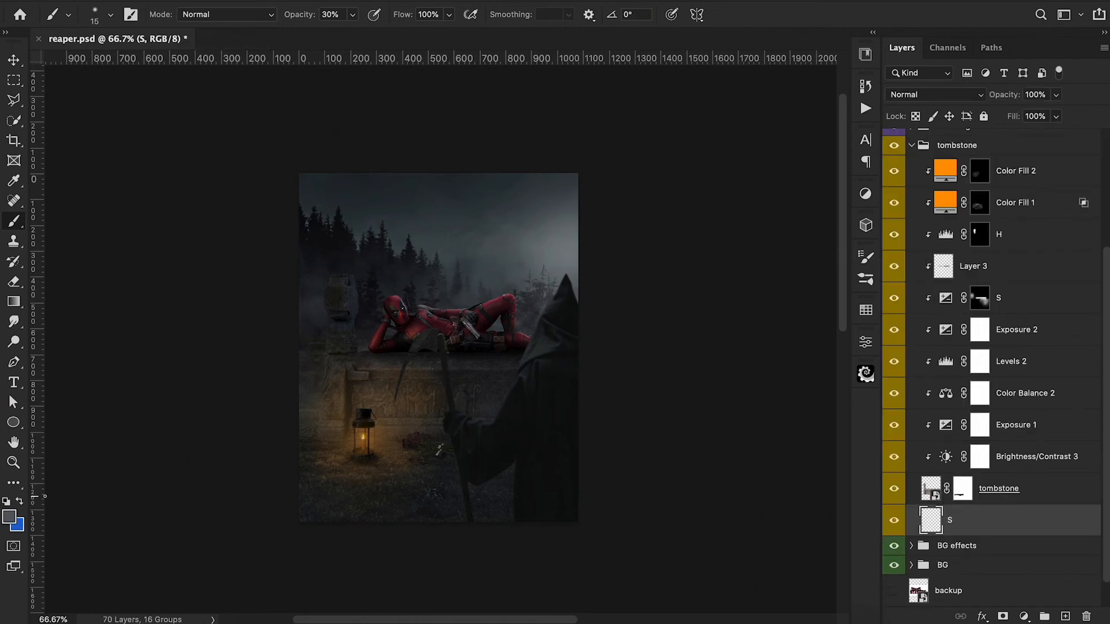
# Sample a near-black foreground colour from the ground and set the S layer beneath the tombstone to Multiply.
pyautogui.click(9, 515)
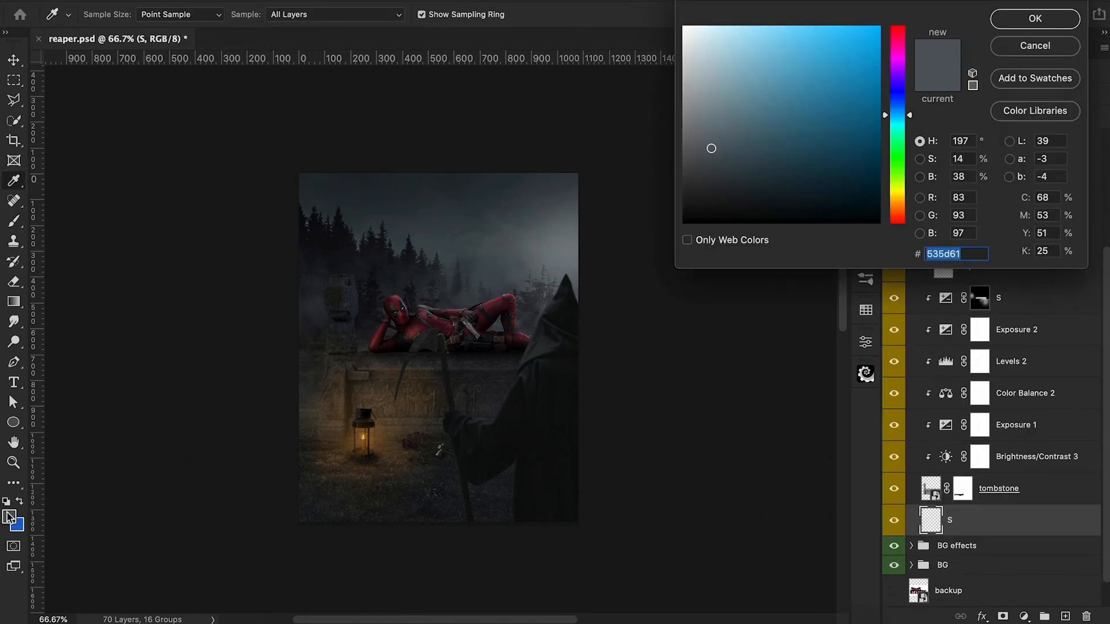
pyautogui.click(433, 509)
pyautogui.click(1035, 20)
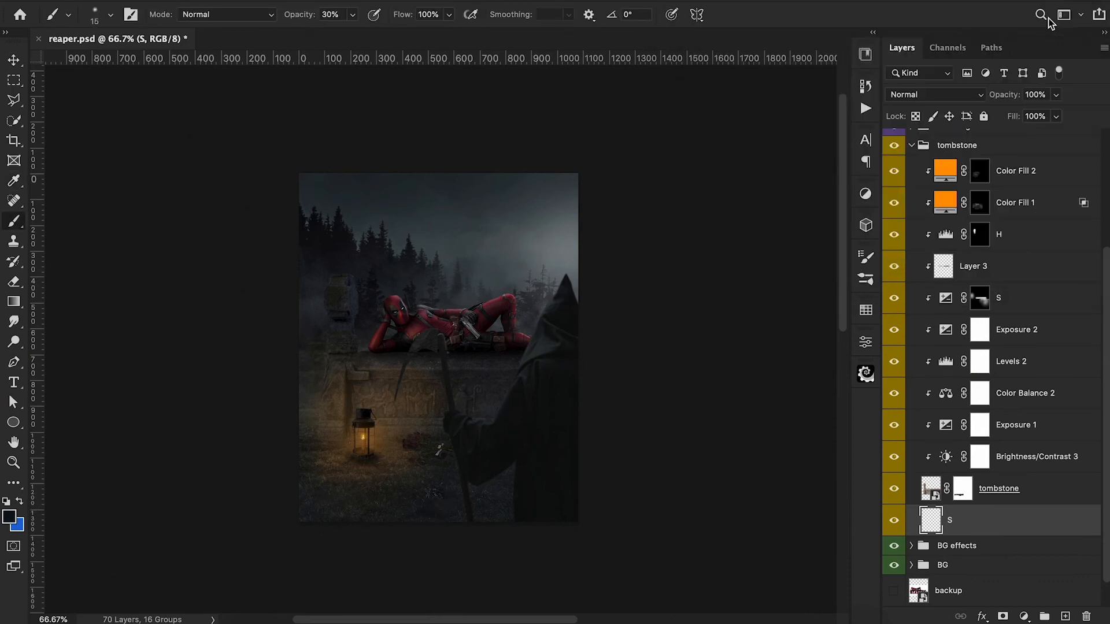
pyautogui.click(931, 95)
pyautogui.click(915, 138)
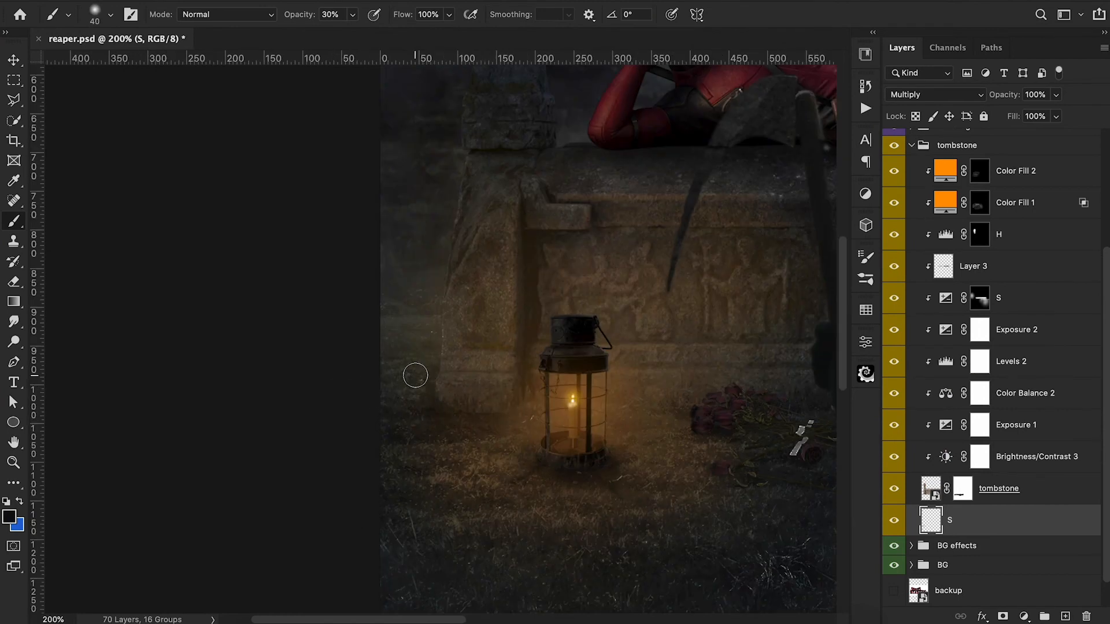
# Brush shadow on the S layer around the tombstone's base and extend the tombstone's clipped S exposure mask.
pyautogui.press('1')
pyautogui.press('super+1')
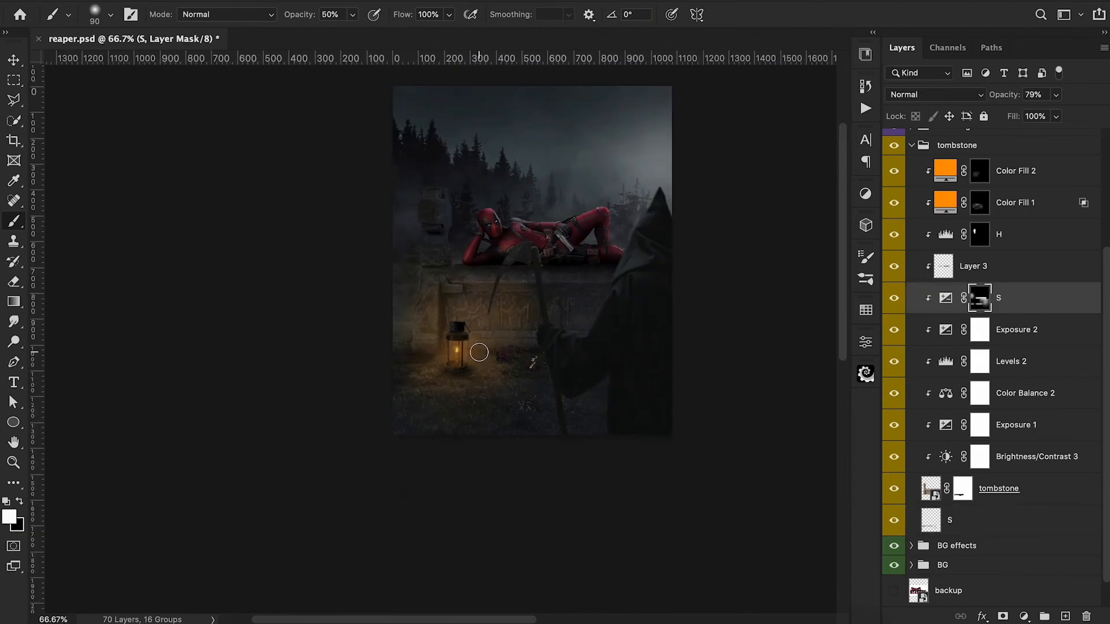
pyautogui.press('2')
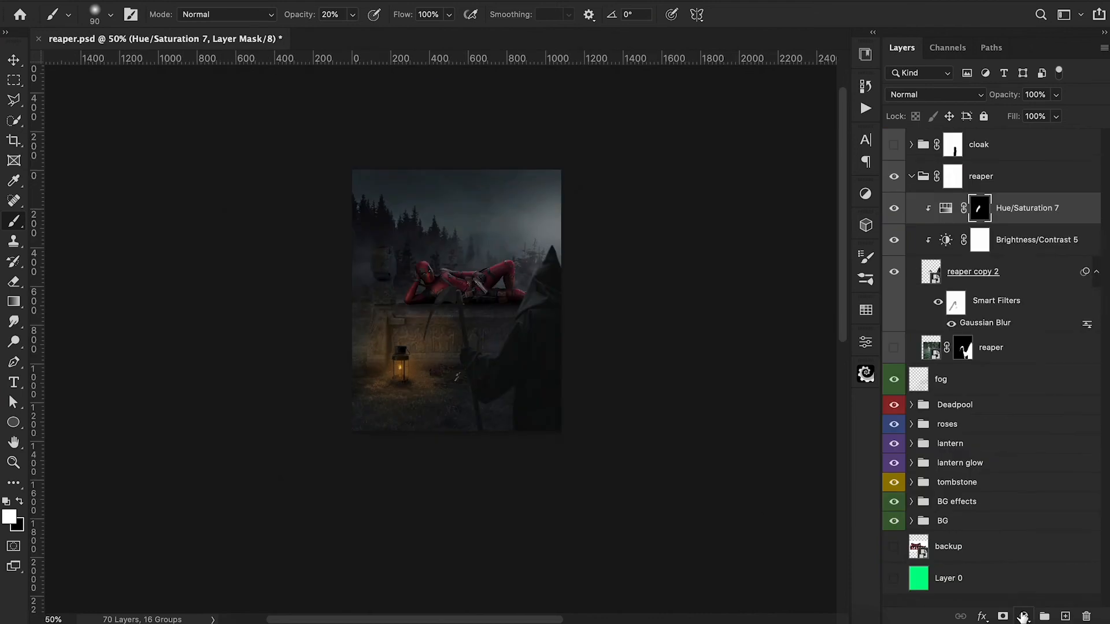
# Try a colorized Hue/Saturation layer clipped above Hue/Saturation 7 on the reaper, with saturation 55, lightness -5 and a hue around 35.
pyautogui.click(1024, 616)
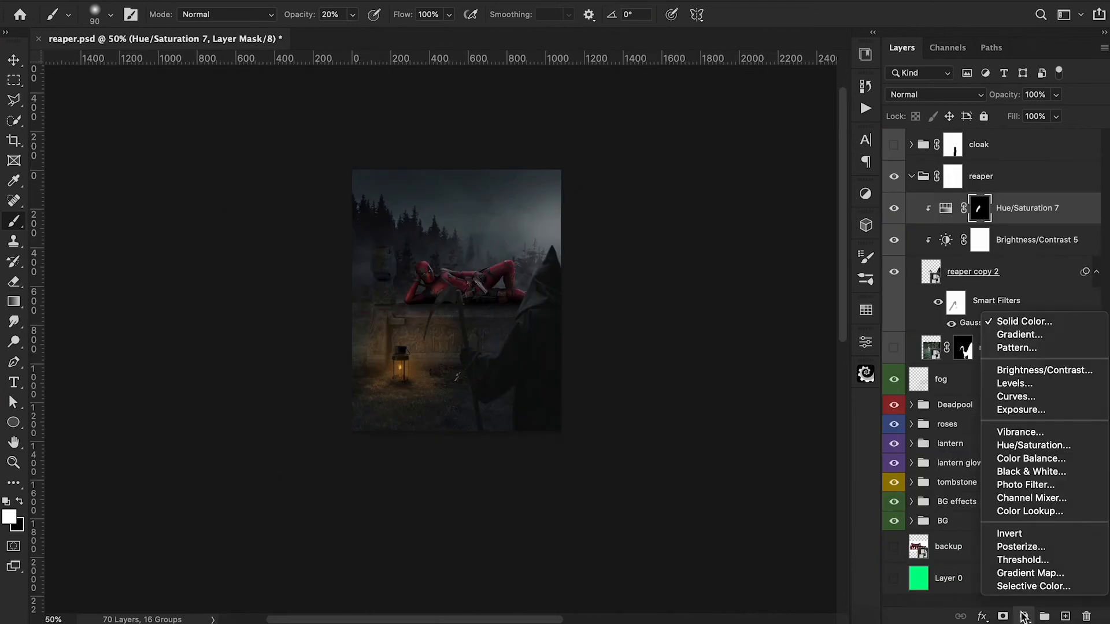
pyautogui.click(1010, 445)
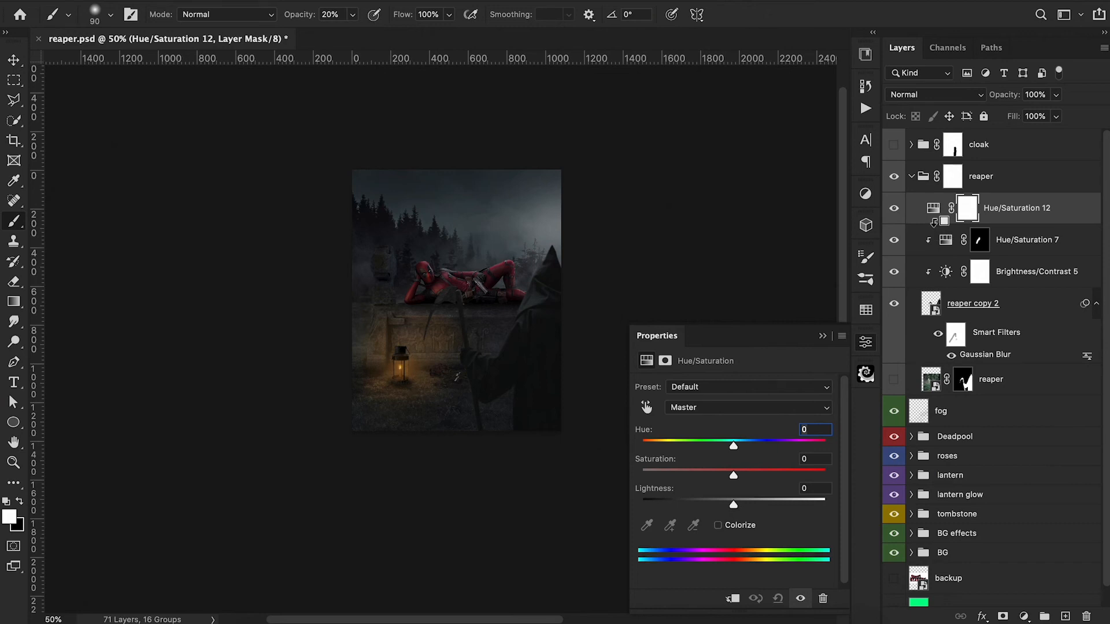
pyautogui.keyDown('alt'); pyautogui.click(936, 236); pyautogui.keyUp('alt')
pyautogui.click(717, 525)
pyautogui.moveTo(641, 448); pyautogui.dragTo(658, 449)
pyautogui.moveTo(734, 505); pyautogui.dragTo(743, 475)
pyautogui.moveTo(667, 443); pyautogui.dragTo(660, 447)
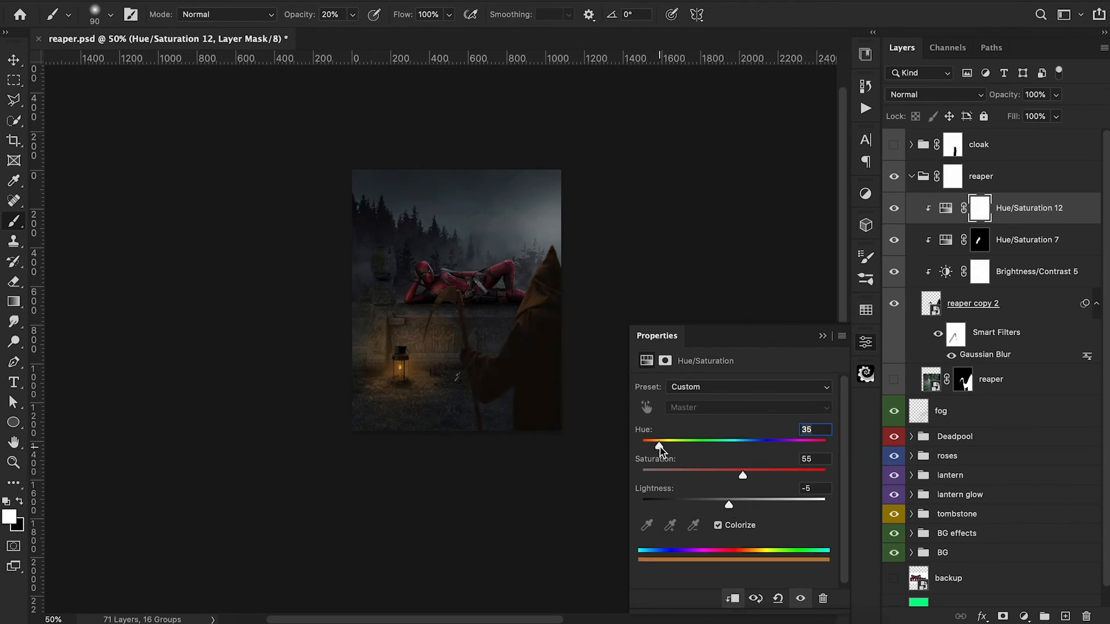
pyautogui.click(817, 331)
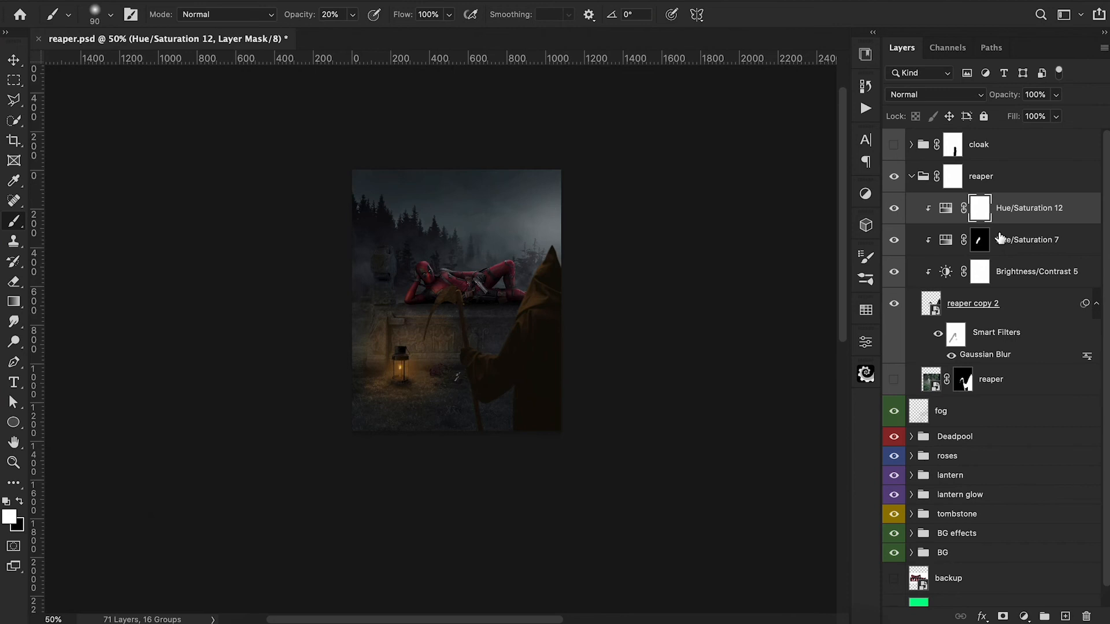
# Invert the Hue/Saturation 12 mask and paint warm light along the scythe shaft and robe with a 25 px brush at 40% opacity.
pyautogui.hotkey('ctrl', 'i')
pyautogui.press('[')
pyautogui.press('[')
pyautogui.press('[')
pyautogui.press('[')
pyautogui.press('[')
pyautogui.press('[')
pyautogui.press('[')
pyautogui.press('[')
pyautogui.press('[')
pyautogui.press('4')
pyautogui.hotkey('ctrl', '+')
pyautogui.hotkey('ctrl', '+')
pyautogui.hotkey('ctrl', '+')
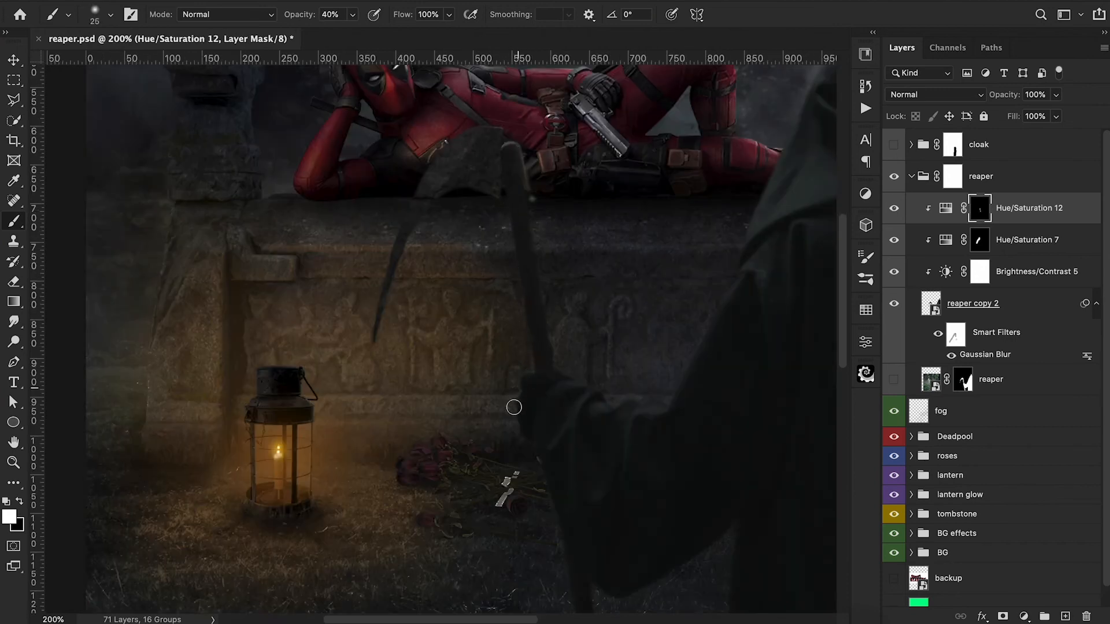
pyautogui.hotkey('ctrl', '-')
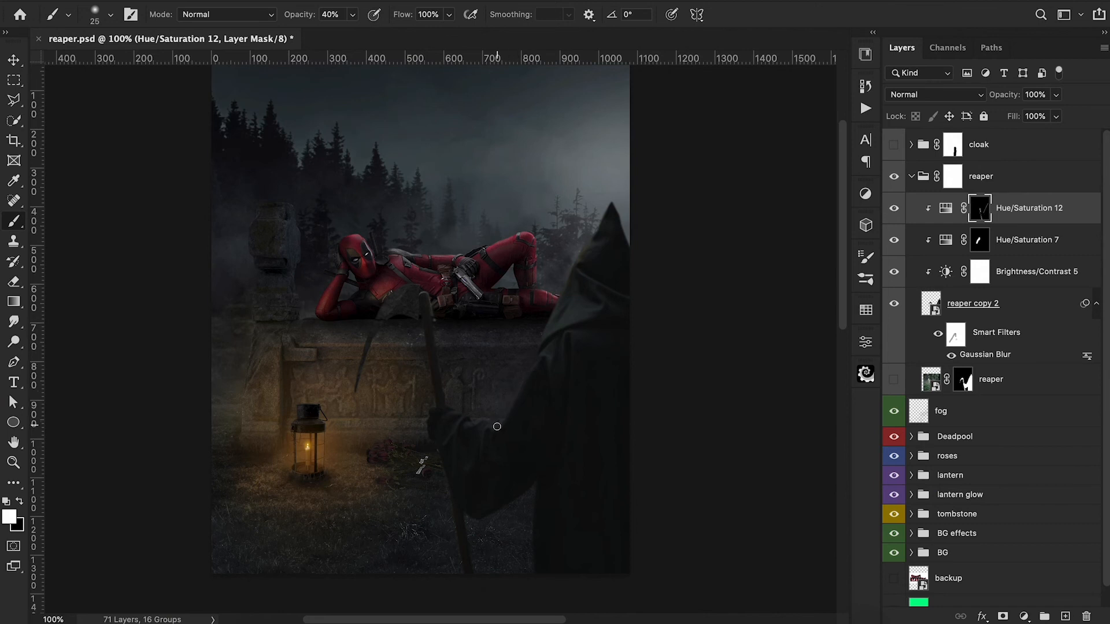
# Try broadening the reaper's warm light with a 100 px brush at 10% opacity and lowering the layer opacity.
pyautogui.hotkey('ctrl', '-')
pyautogui.press(']')
pyautogui.press(']')
pyautogui.press(']')
pyautogui.press(']')
pyautogui.press(']')
pyautogui.press(']')
pyautogui.press(']')
pyautogui.press(']')
pyautogui.press(']')
pyautogui.press(']')
pyautogui.press('1')
pyautogui.moveTo(1007, 96); pyautogui.dragTo(994, 101)
pyautogui.hotkey('ctrl', 'z')
# Add a clipped Levels layer above Hue/Saturation 7, set the shadow input to 14, lower the highlight input and adjust the midtones.
pyautogui.click(1024, 616)
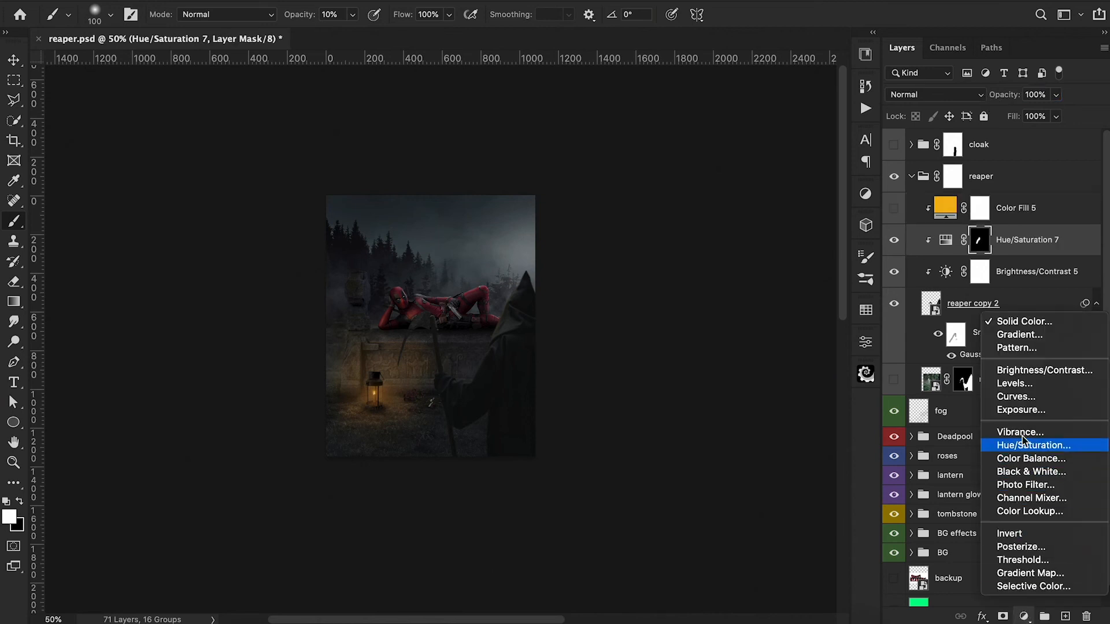
pyautogui.click(1011, 384)
pyautogui.moveTo(662, 501); pyautogui.dragTo(670, 500)
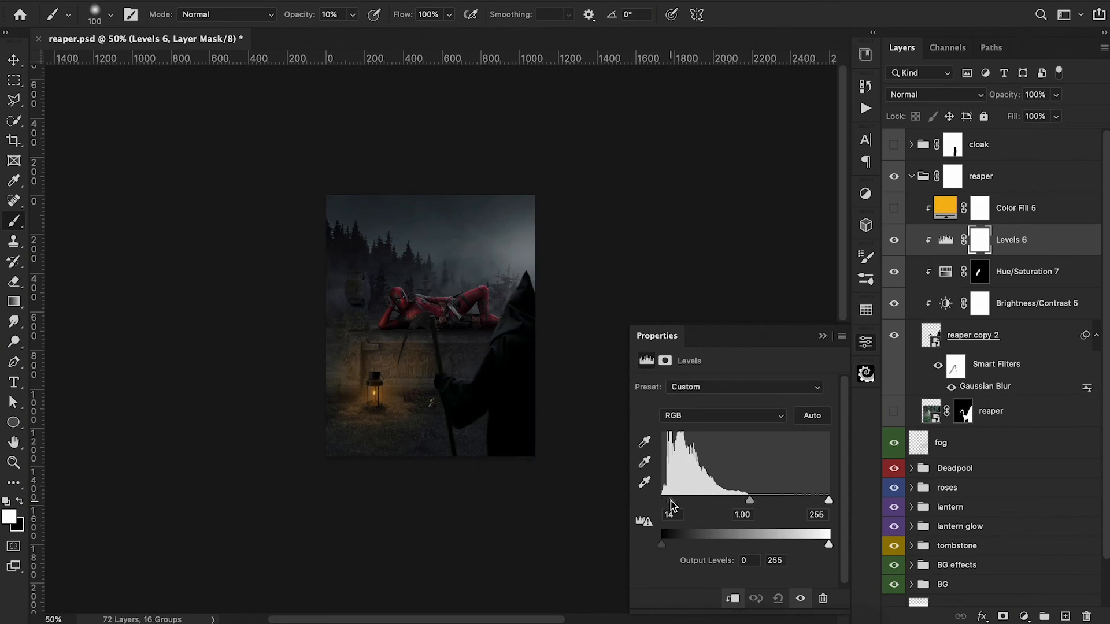
pyautogui.moveTo(828, 500); pyautogui.dragTo(809, 501)
pyautogui.moveTo(739, 502); pyautogui.dragTo(735, 501)
# Recolour Color Fill 5 to orange fdb902 and set it to Soft Light at 100% opacity.
pyautogui.doubleClick(946, 208)
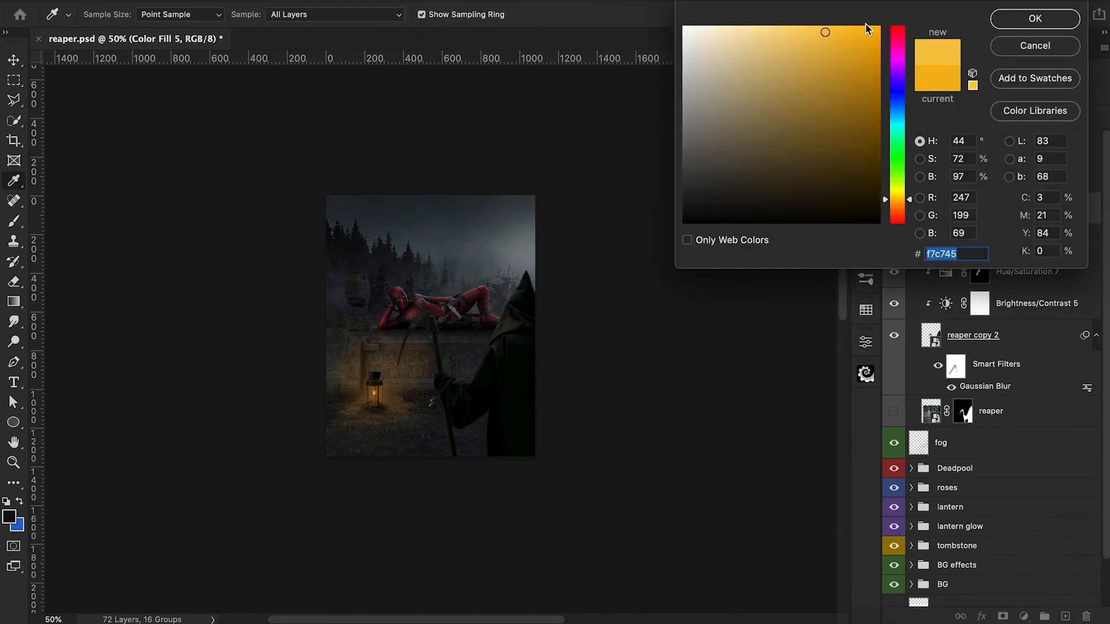
pyautogui.click(879, 27)
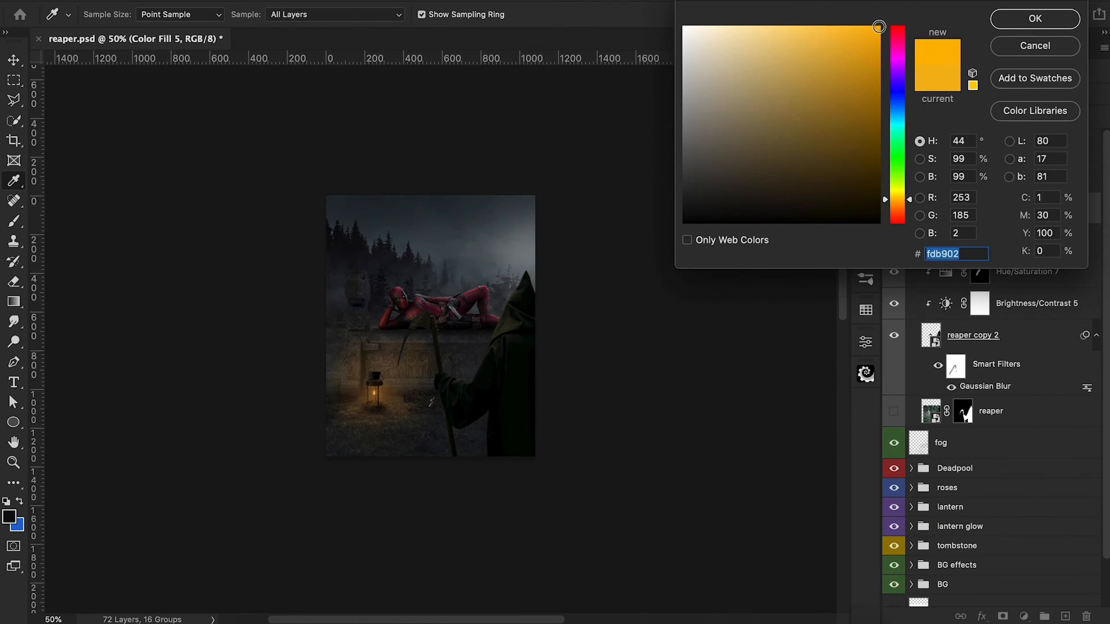
pyautogui.click(996, 22)
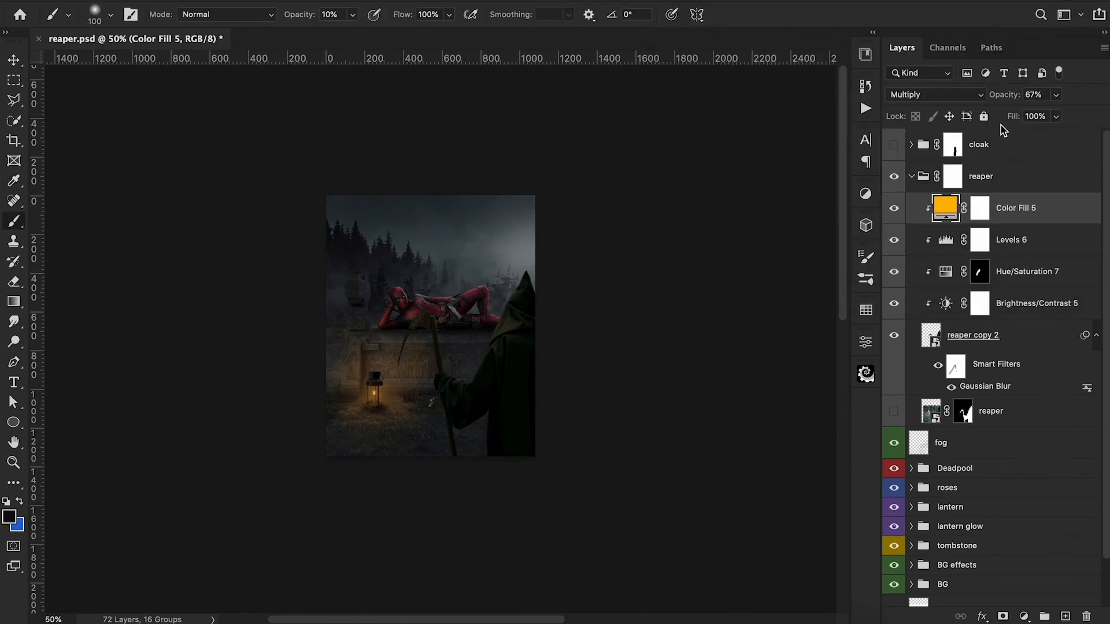
pyautogui.moveTo(1002, 104); pyautogui.dragTo(1093, 87)
pyautogui.click(931, 95)
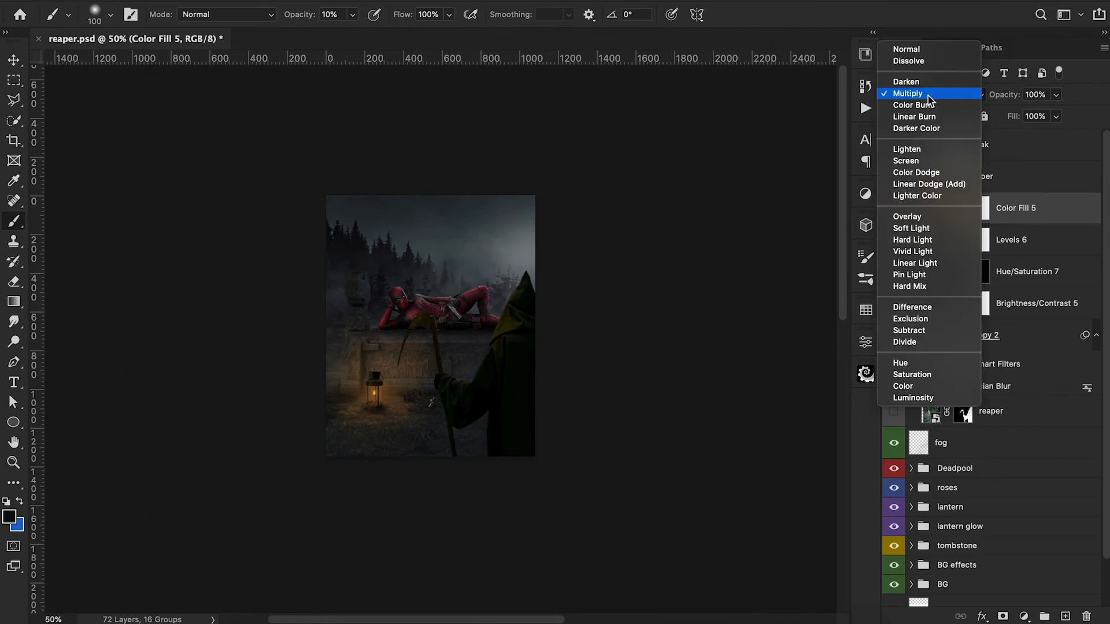
pyautogui.click(921, 229)
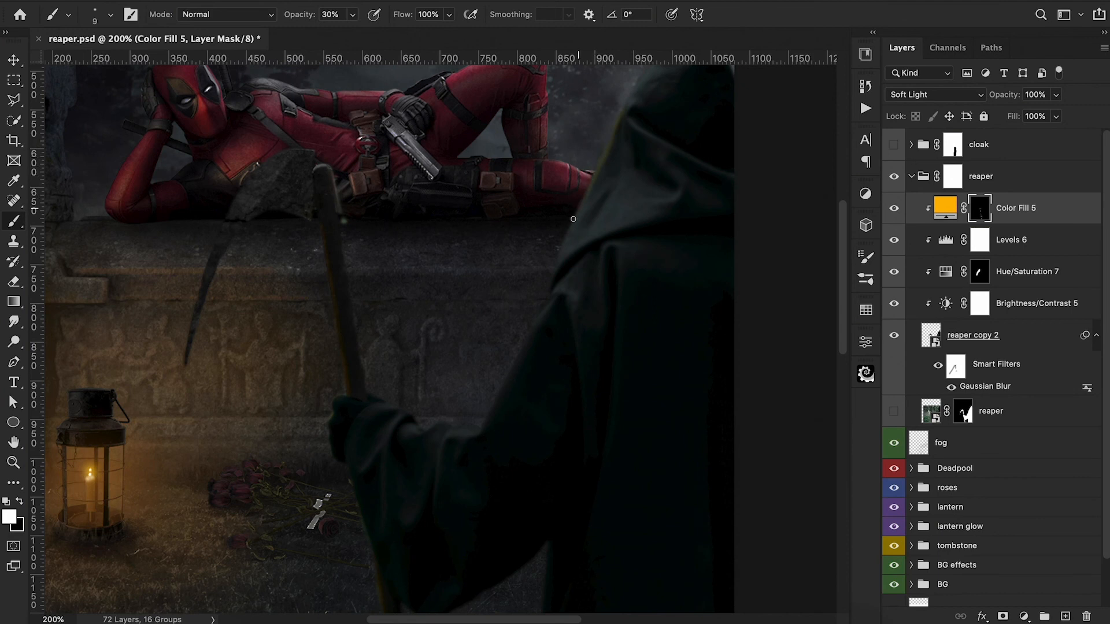
# Brush warm rim light onto the reaper's hood and robe edges through the Color Fill 5 mask, finishing with a 30 px brush at 10% opacity.
pyautogui.scroll(5, 546, 280)
pyautogui.hscroll(2, 547, 280)
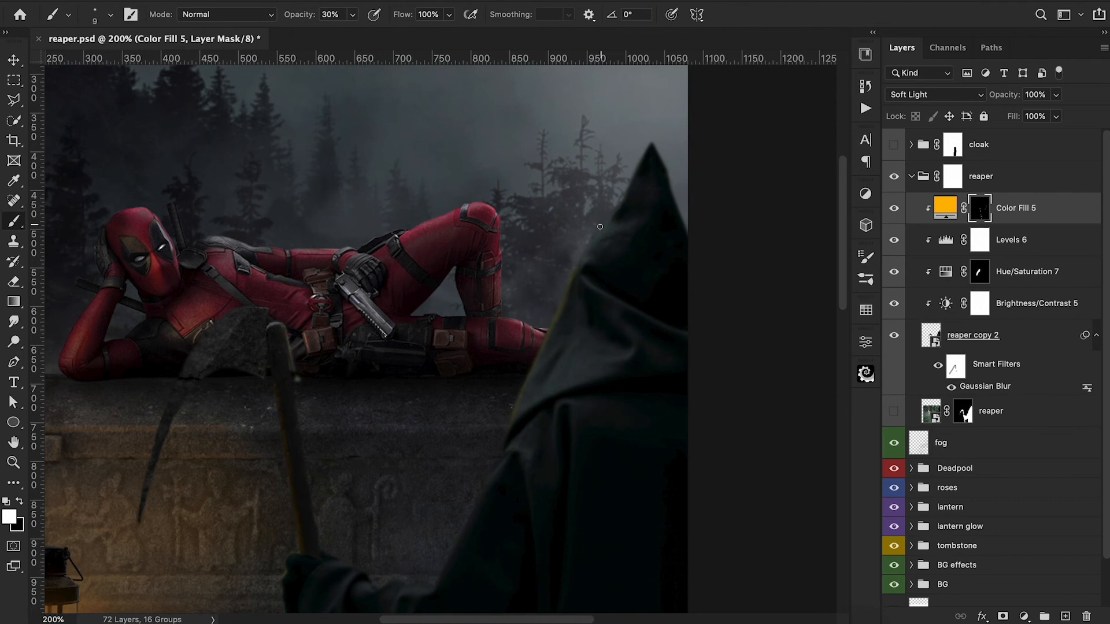
pyautogui.scroll(-4, 559, 296)
pyautogui.hscroll(-1, 559, 296)
pyautogui.press(']')
pyautogui.press(']')
pyautogui.press(']')
pyautogui.press('1')
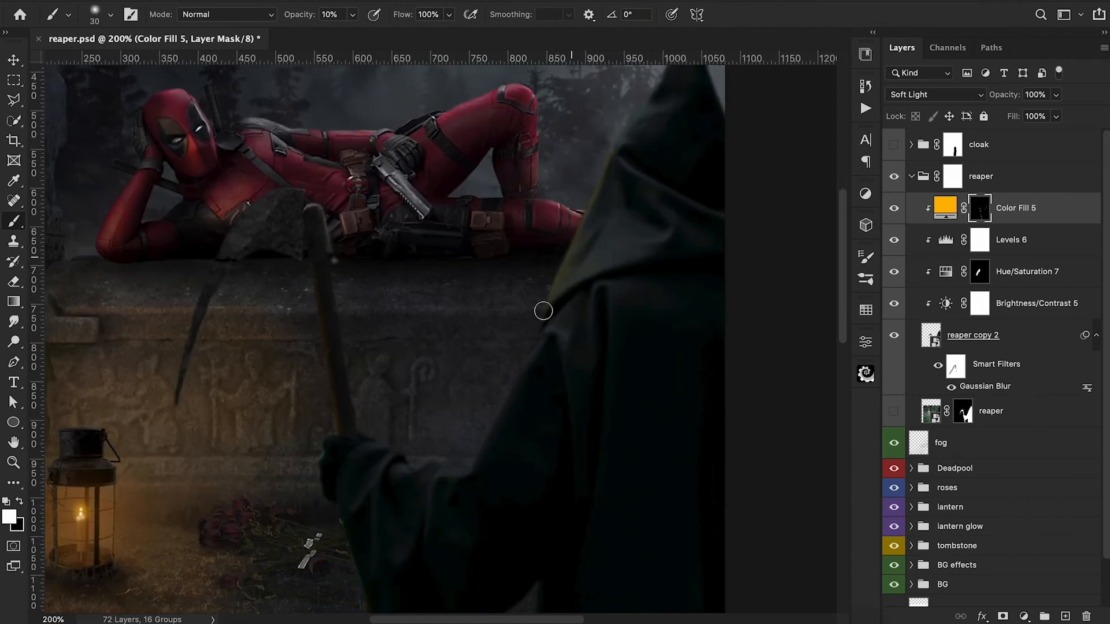
pyautogui.scroll(-2, 544, 311)
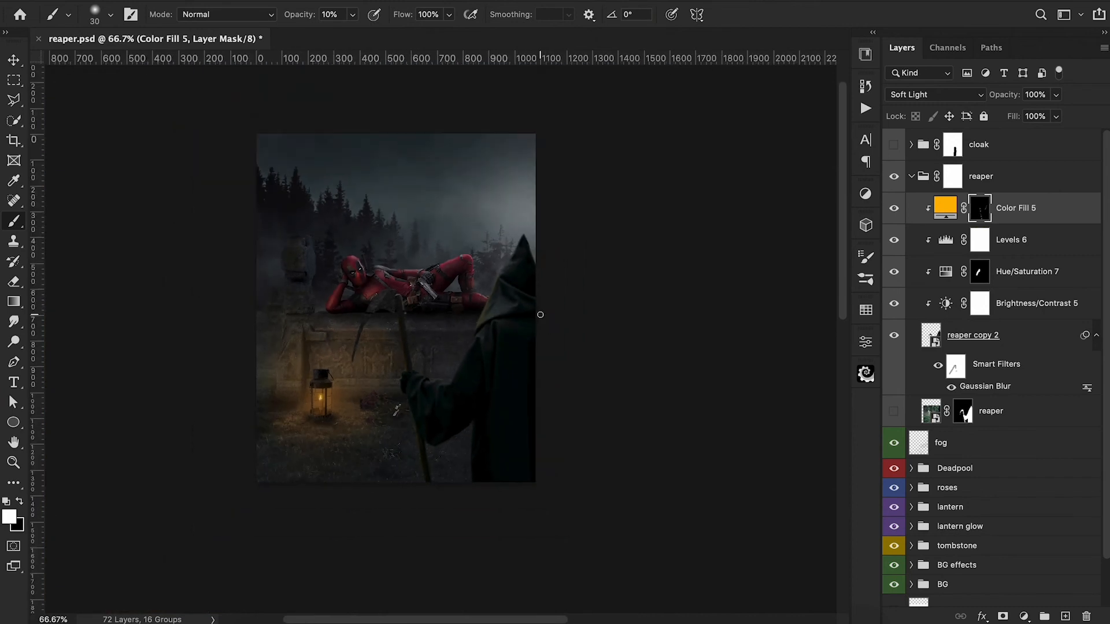
pyautogui.press('x')
pyautogui.press(']')
pyautogui.press('0')
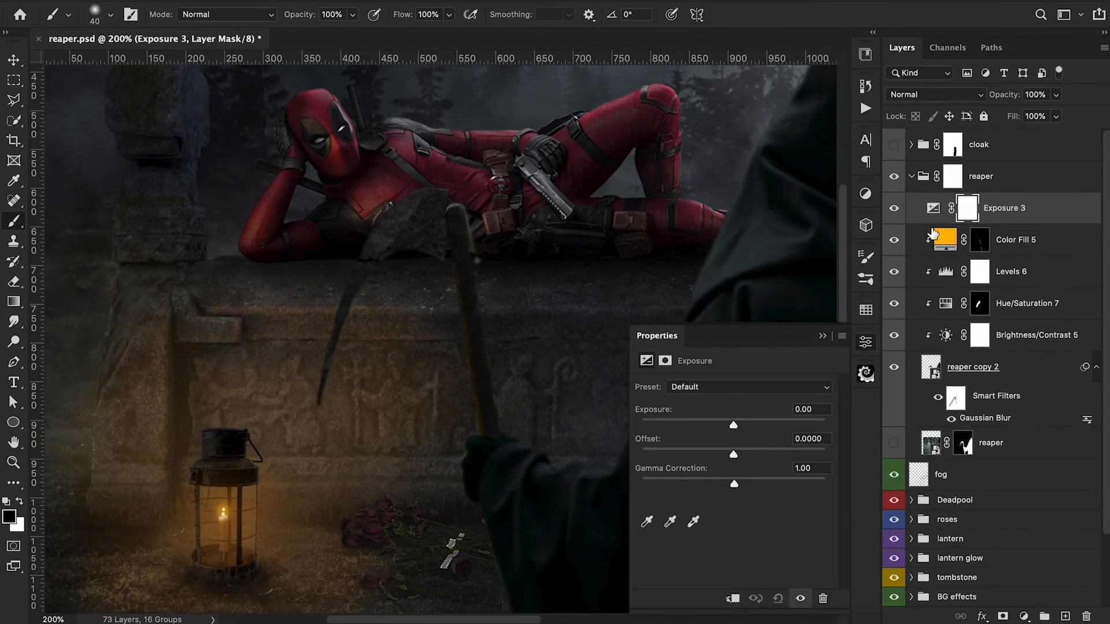
# Clip Exposure 3 to the reaper, set its exposure to -2.46 and reduce the layer's opacity.
pyautogui.keyDown('alt'); pyautogui.click(934, 231); pyautogui.keyUp('alt')
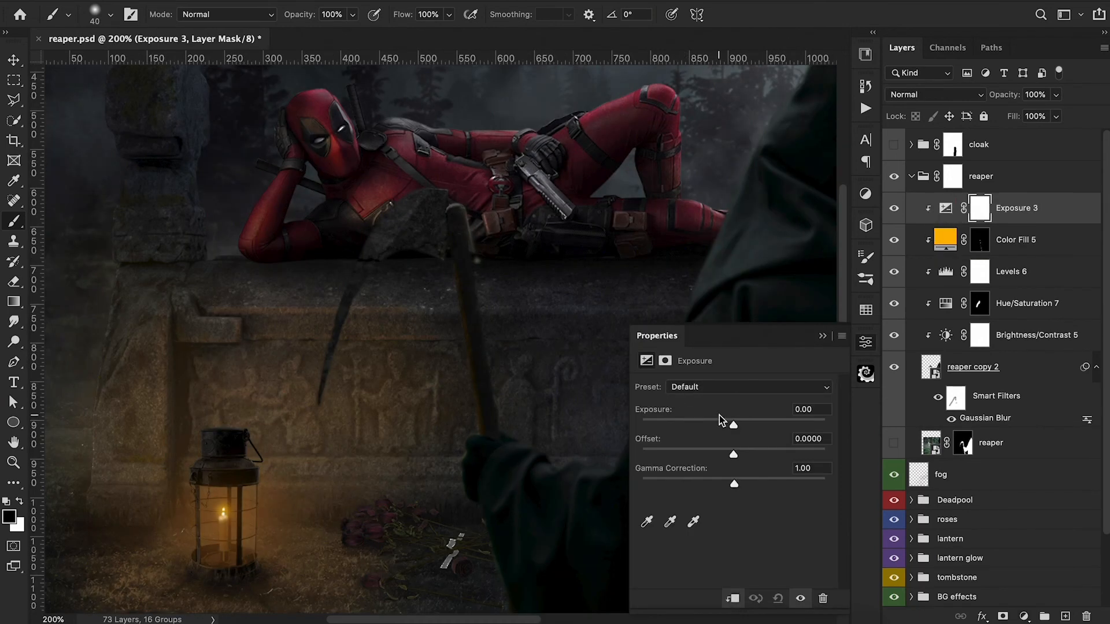
pyautogui.moveTo(734, 426); pyautogui.dragTo(700, 427)
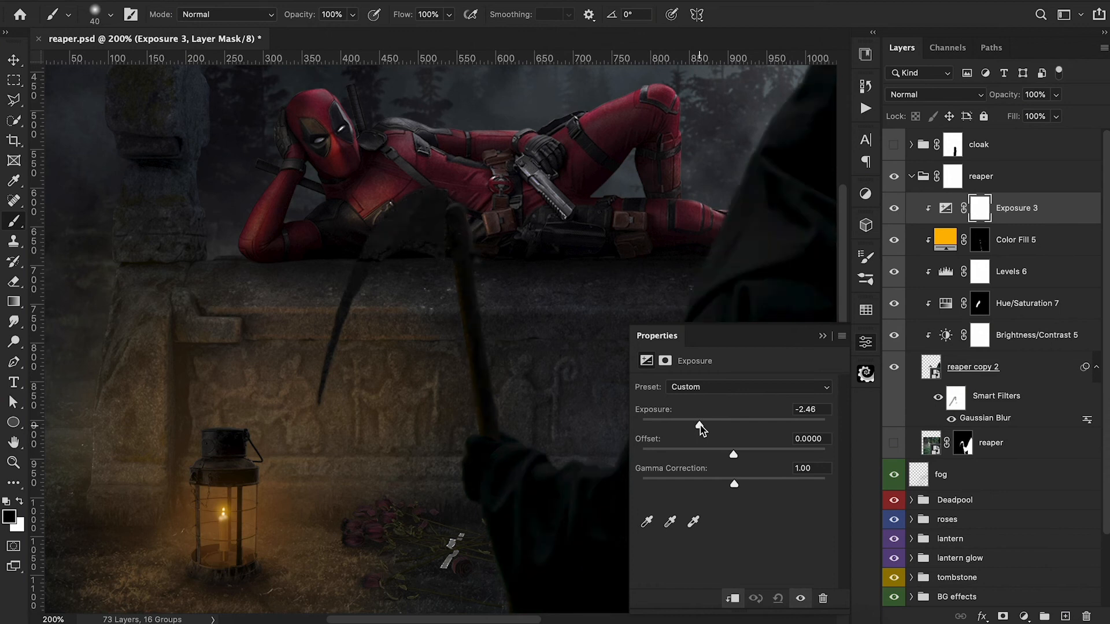
pyautogui.click(822, 335)
pyautogui.press('super+minus')
pyautogui.press('super+minus')
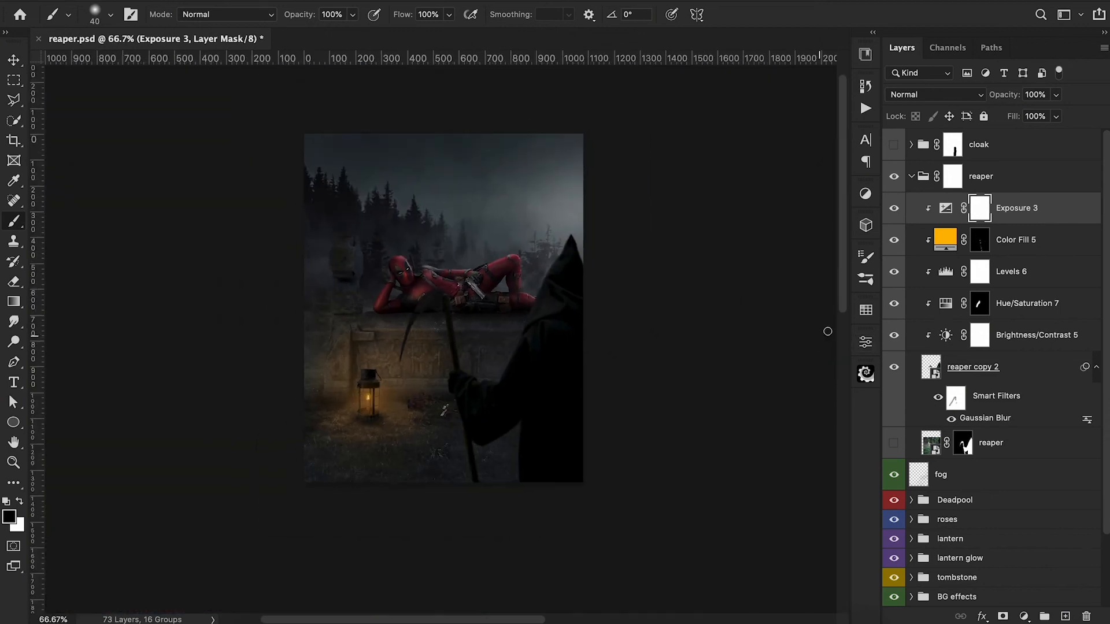
pyautogui.moveTo(1010, 100); pyautogui.dragTo(988, 110)
# Add a new layer directly beneath the inner roses group and set its blend mode to Multiply.
pyautogui.hscroll(2, 734, 278)
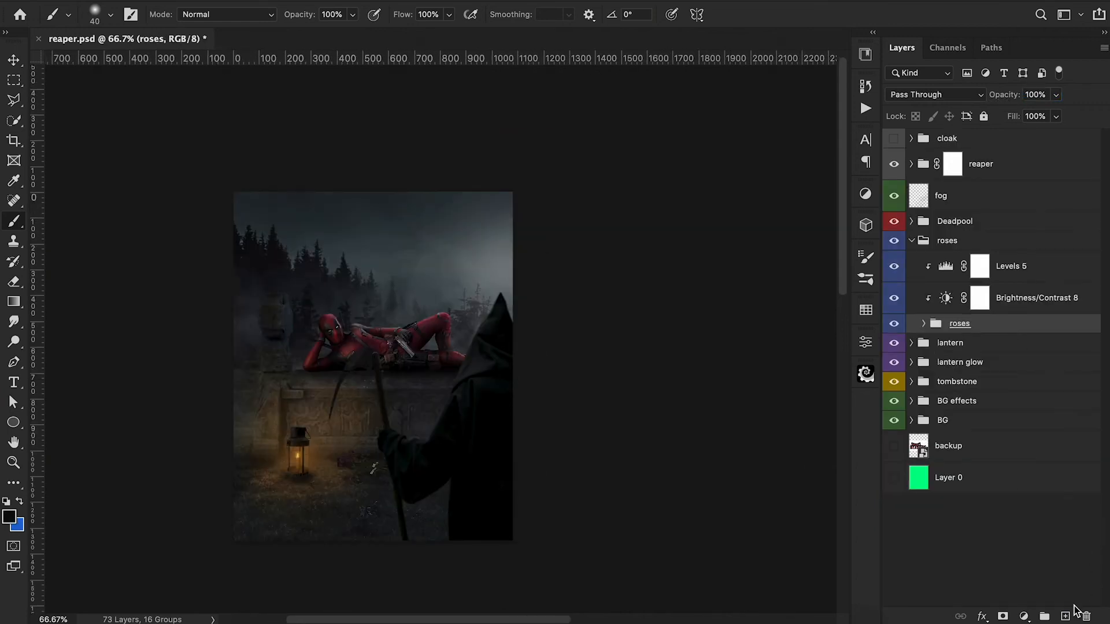
pyautogui.click(1065, 616)
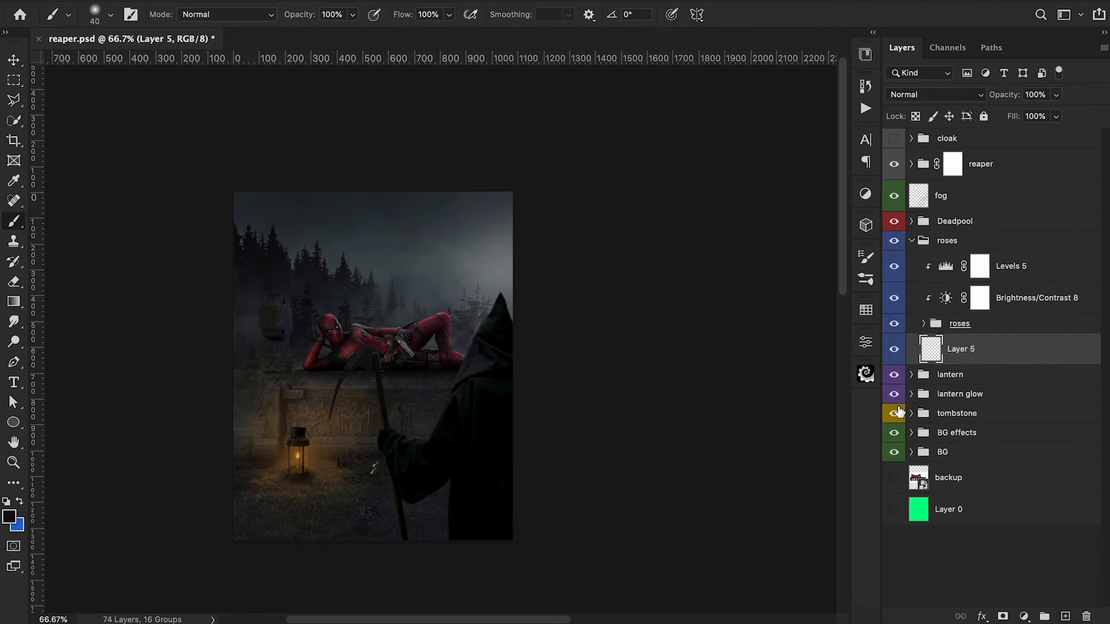
pyautogui.click(955, 106)
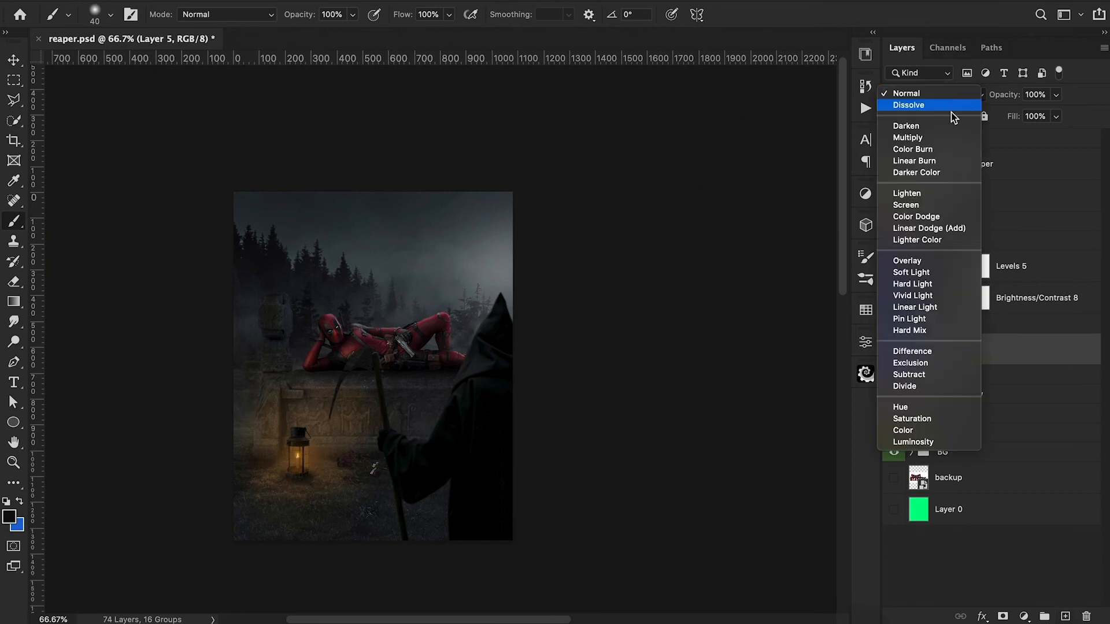
pyautogui.click(942, 141)
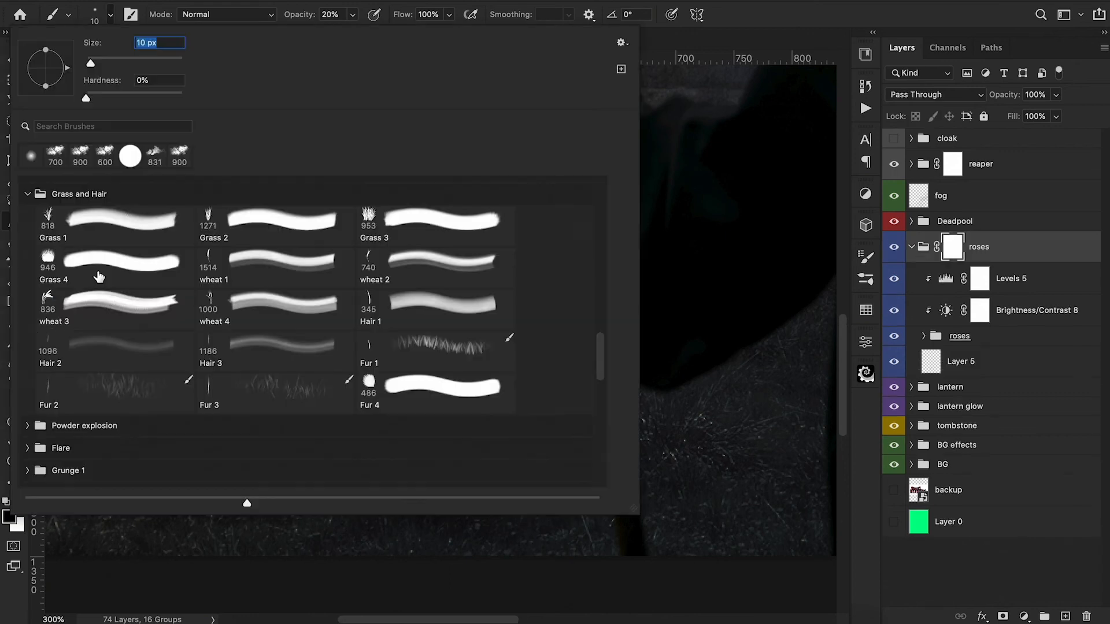
# Mask the roses group with the Grass 3 brush at 100% opacity, from 40 px down to 8 px, blending the stems into the grass.
pyautogui.click(401, 228)
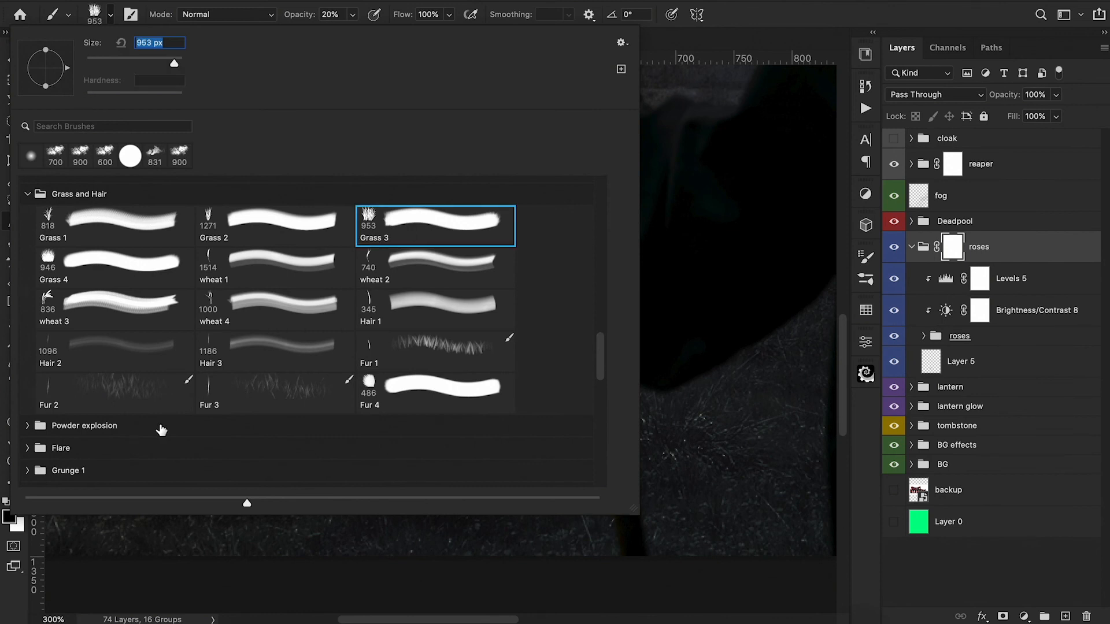
pyautogui.press('Return')
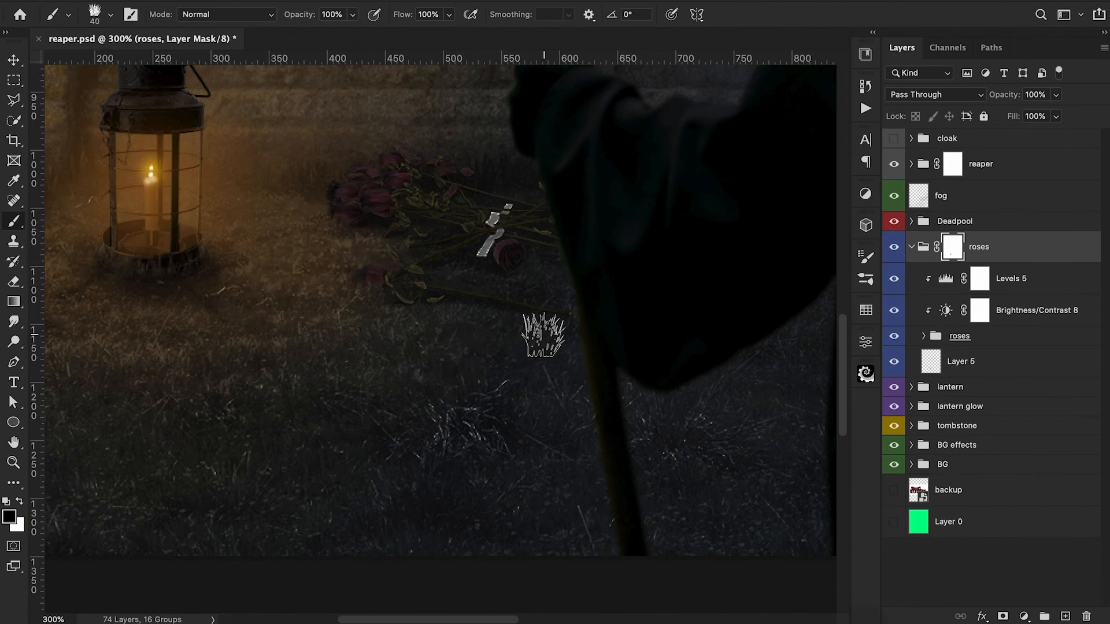
pyautogui.press('[')
pyautogui.press('[')
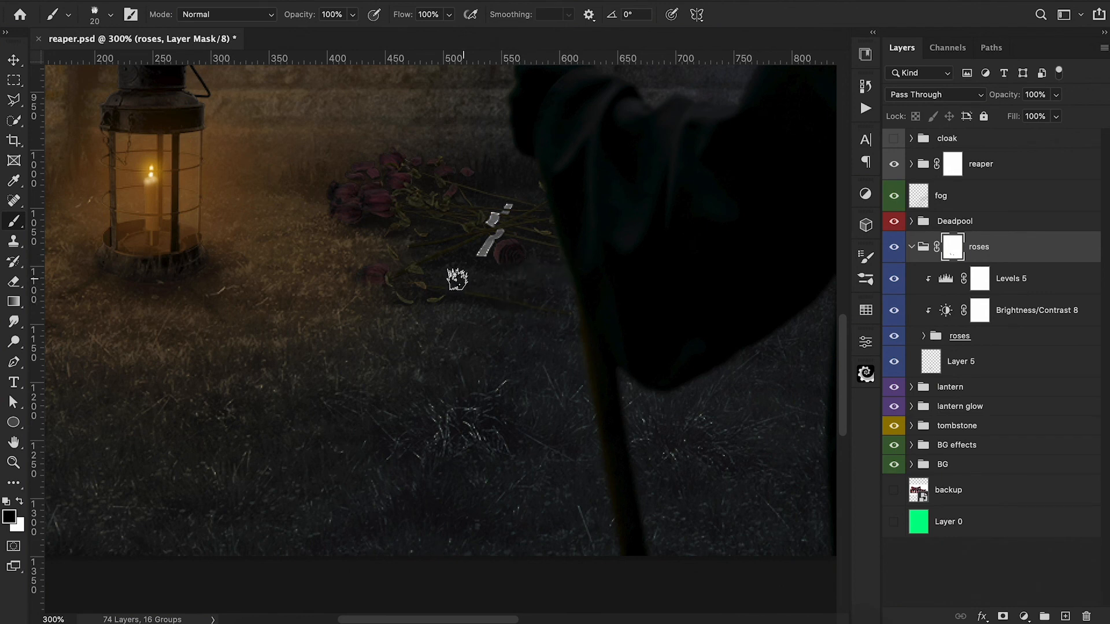
pyautogui.press('[')
pyautogui.press('[')
pyautogui.press('[')
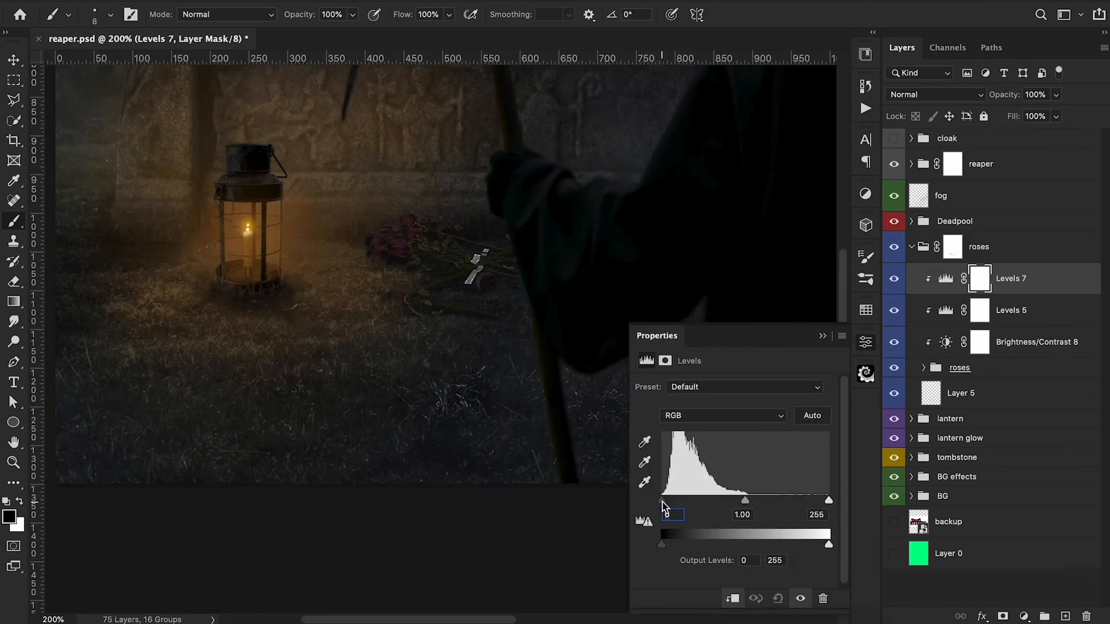
# In the clipped Levels 7 layer above Levels 5, set the shadow input to 17 and lower the highlight input.
pyautogui.moveTo(664, 501); pyautogui.dragTo(672, 502)
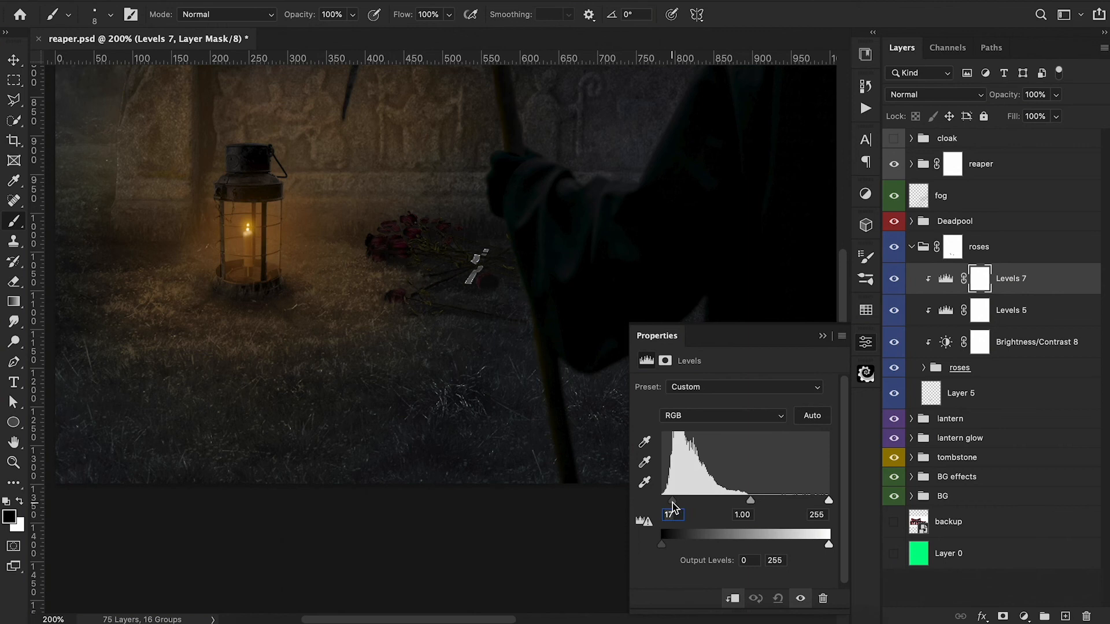
pyautogui.moveTo(828, 501); pyautogui.dragTo(822, 502)
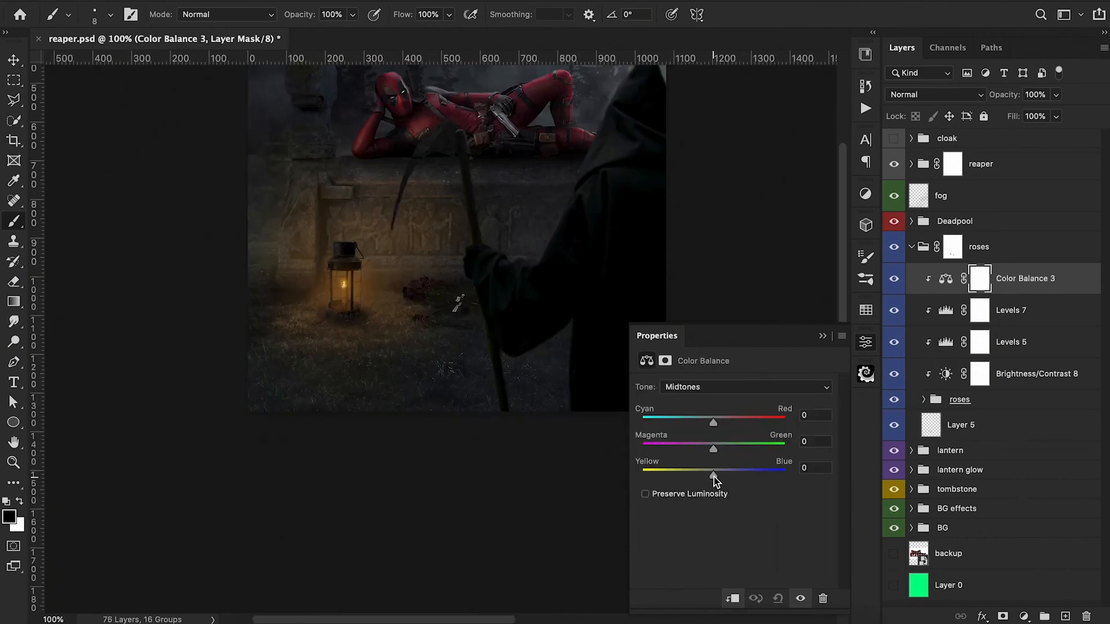
# Try to warm the roses with a clipped Color Balance layer, shifting its tones toward yellow and red.
pyautogui.moveTo(716, 481); pyautogui.dragTo(709, 481)
pyautogui.moveTo(715, 423); pyautogui.dragTo(723, 421)
pyautogui.click(715, 389)
pyautogui.click(716, 374)
pyautogui.moveTo(713, 477); pyautogui.dragTo(703, 476)
pyautogui.click(718, 388)
pyautogui.click(718, 410)
pyautogui.moveTo(713, 477); pyautogui.dragTo(706, 477)
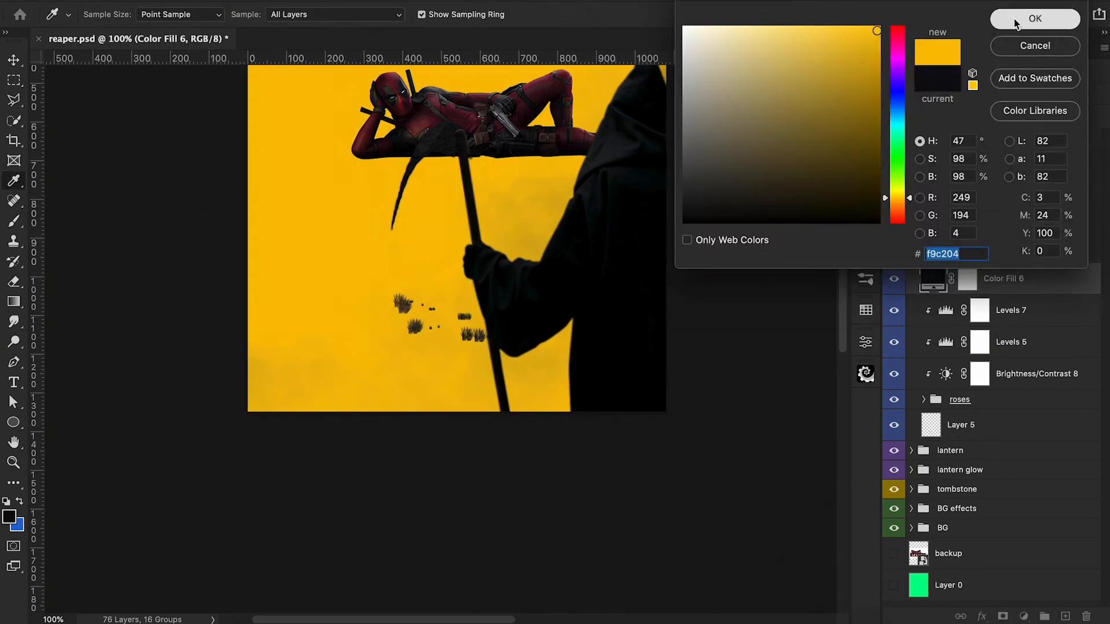
# Clip an f9c204 Soft Light colour fill above Levels 7 and brush warm light onto the roses with a 20 px brush at 10% opacity.
pyautogui.click(1017, 22)
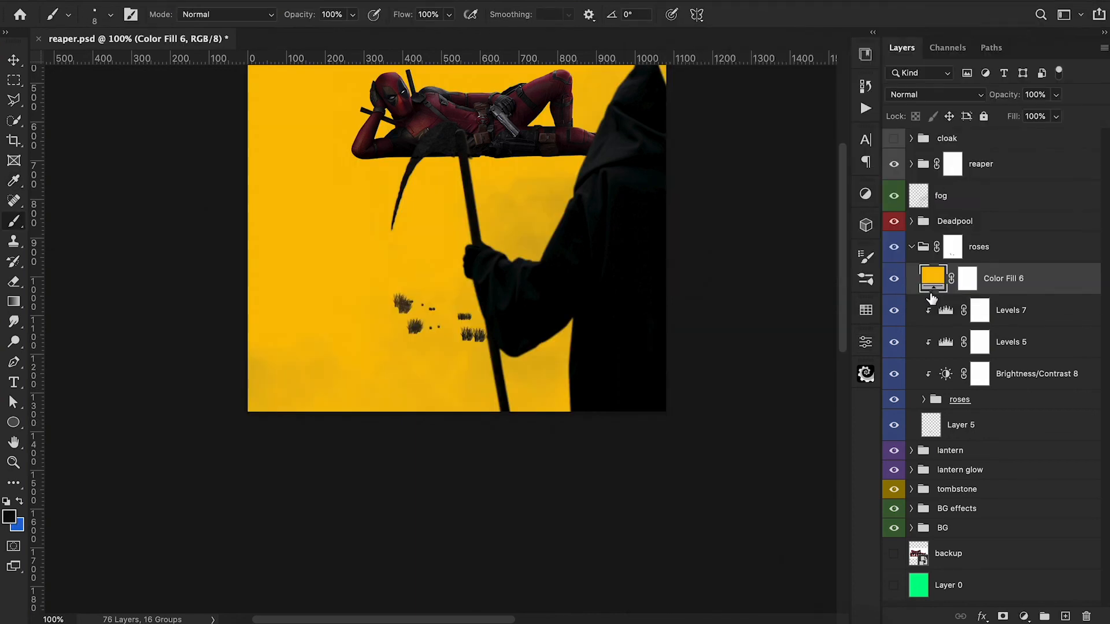
pyautogui.keyDown('alt'); pyautogui.click(932, 295); pyautogui.keyUp('alt')
pyautogui.click(932, 95)
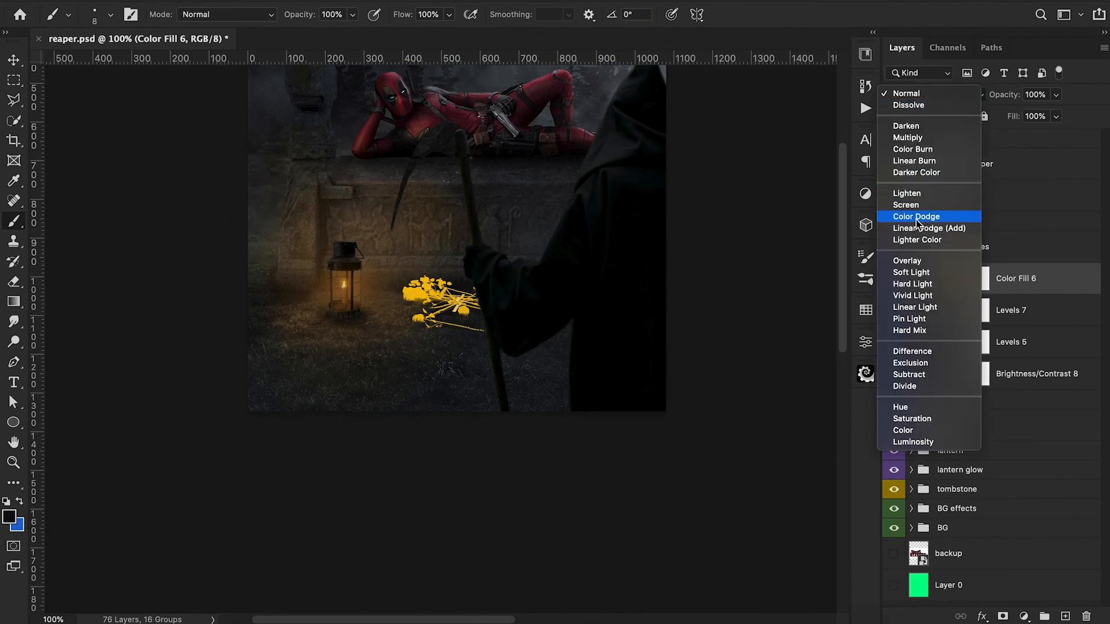
pyautogui.click(911, 276)
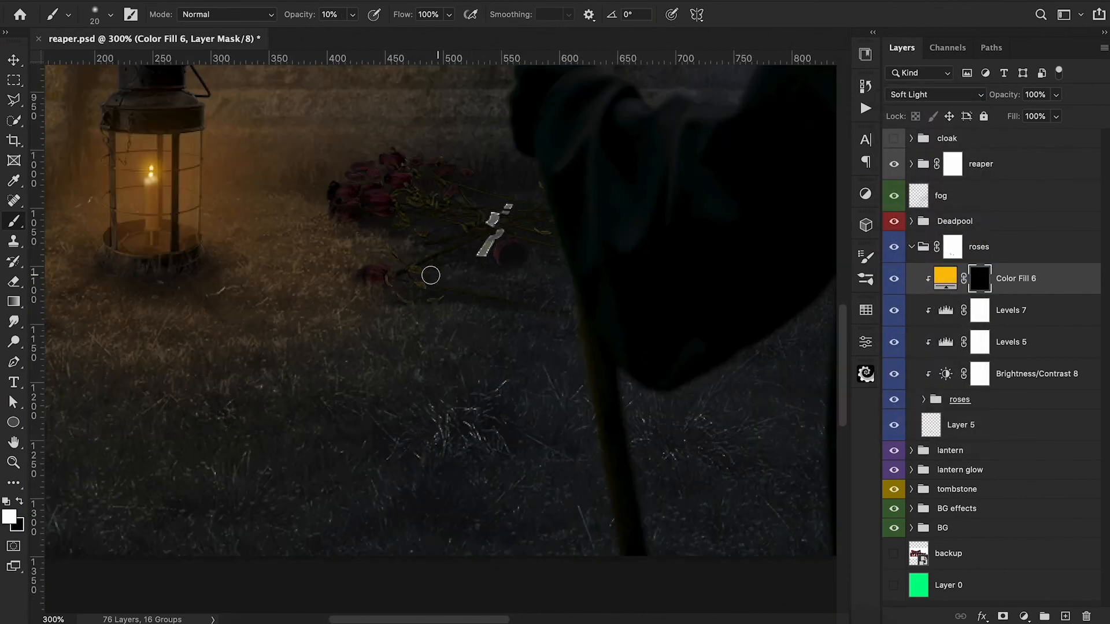
pyautogui.moveTo(431, 276)
pyautogui.mouseDown()
pyautogui.moveTo(322, 214)
pyautogui.moveTo(424, 201)
pyautogui.moveTo(350, 174)
pyautogui.mouseUp()
pyautogui.scroll(3, 418, 252)
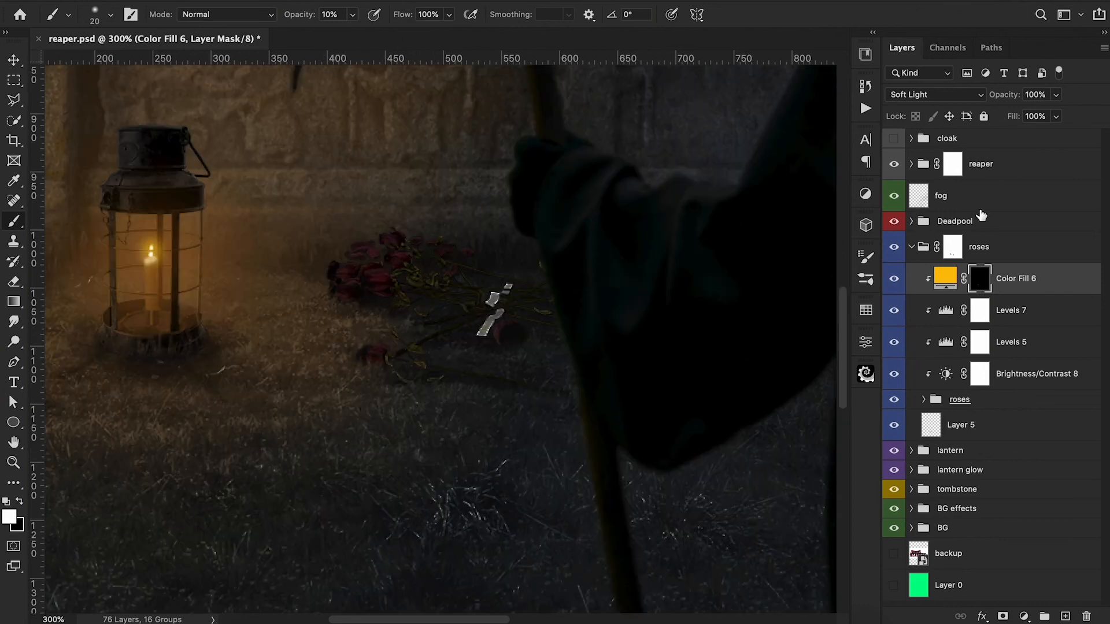
# Move the whole roses group slightly down on the grass with Free Transform.
pyautogui.click(998, 253)
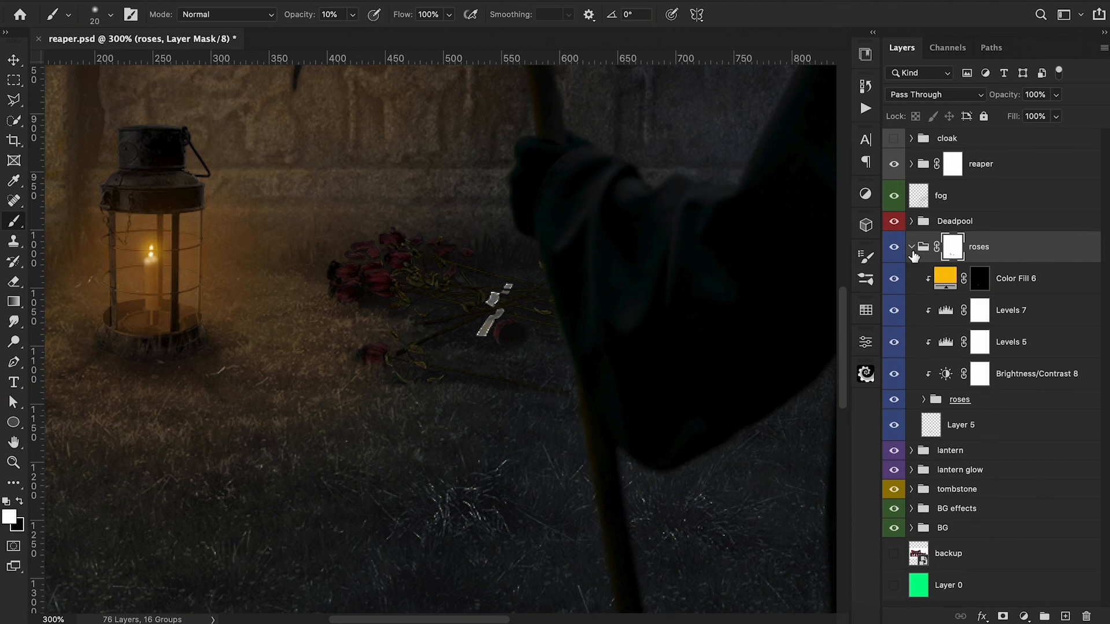
pyautogui.click(913, 249)
pyautogui.hotkey('ctrl', 't')
pyautogui.moveTo(597, 344); pyautogui.dragTo(598, 363)
pyautogui.press('Return')
pyautogui.click(912, 247)
# Set a clipped Exposure layer above Color Fill 6 to -2.30 and invert its mask to black.
pyautogui.click(982, 280)
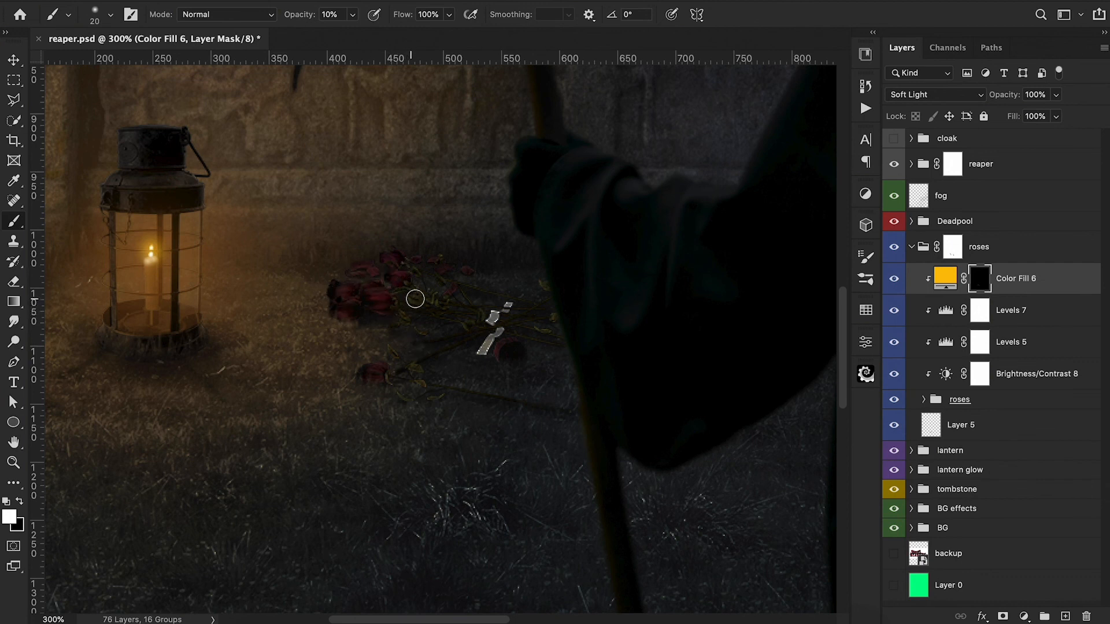
pyautogui.moveTo(734, 426); pyautogui.dragTo(701, 424)
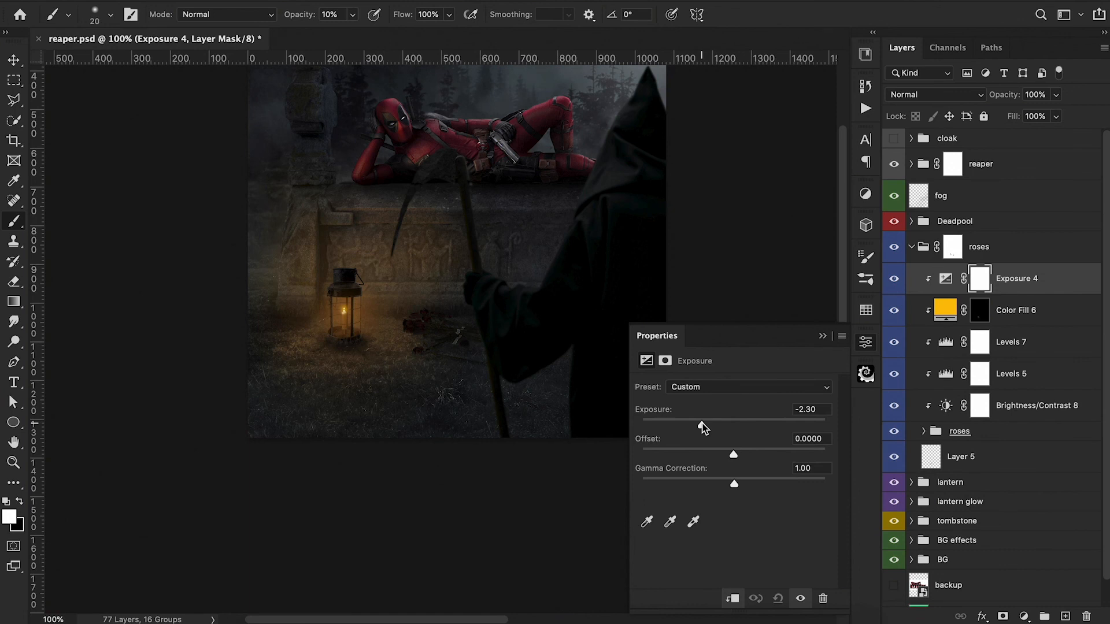
pyautogui.click(822, 336)
pyautogui.hotkey('ctrl', 'i')
# Brush shadow onto the rose stems through the Exposure 4 mask with a 50 px brush at 40% opacity.
pyautogui.press(']')
pyautogui.press(']')
pyautogui.press(']')
pyautogui.press(']')
pyautogui.press(']')
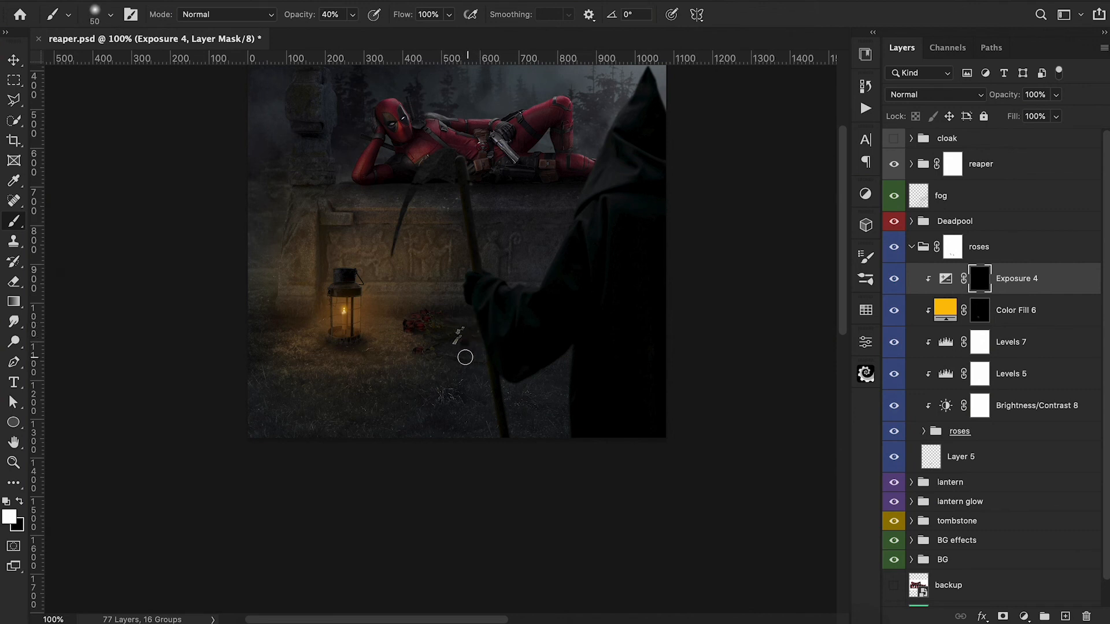
pyautogui.moveTo(439, 313)
pyautogui.mouseDown()
pyautogui.moveTo(487, 321)
pyautogui.moveTo(436, 328)
pyautogui.moveTo(420, 310)
pyautogui.moveTo(455, 329)
pyautogui.mouseUp()
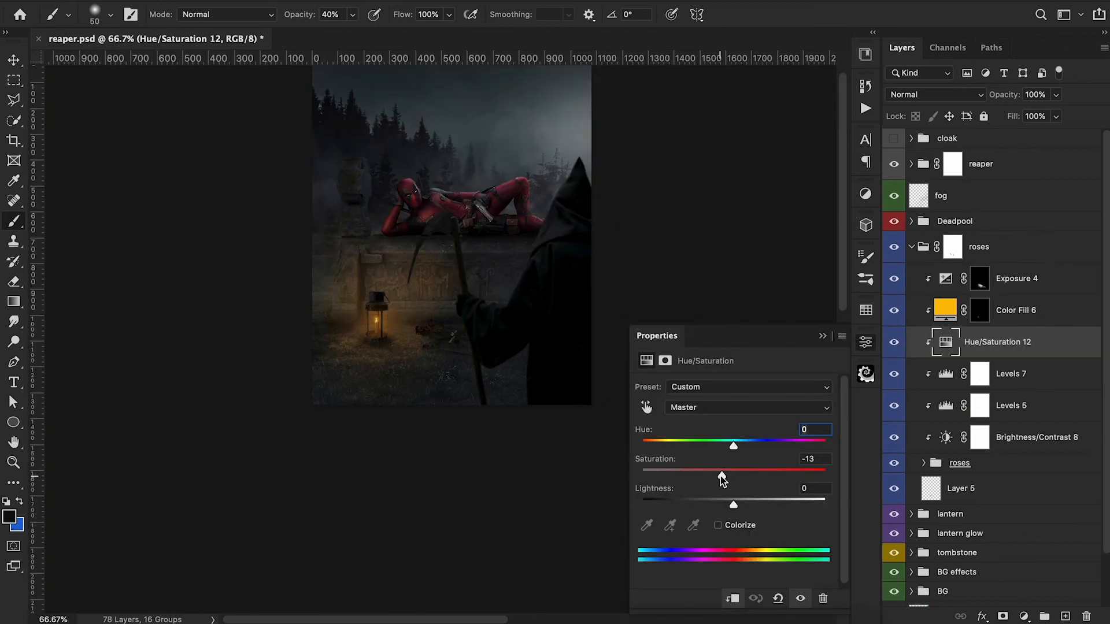
# Set the saturation of the clipped Hue/Saturation 12 layer to -41 to mute the roses.
pyautogui.moveTo(722, 478); pyautogui.dragTo(696, 478)
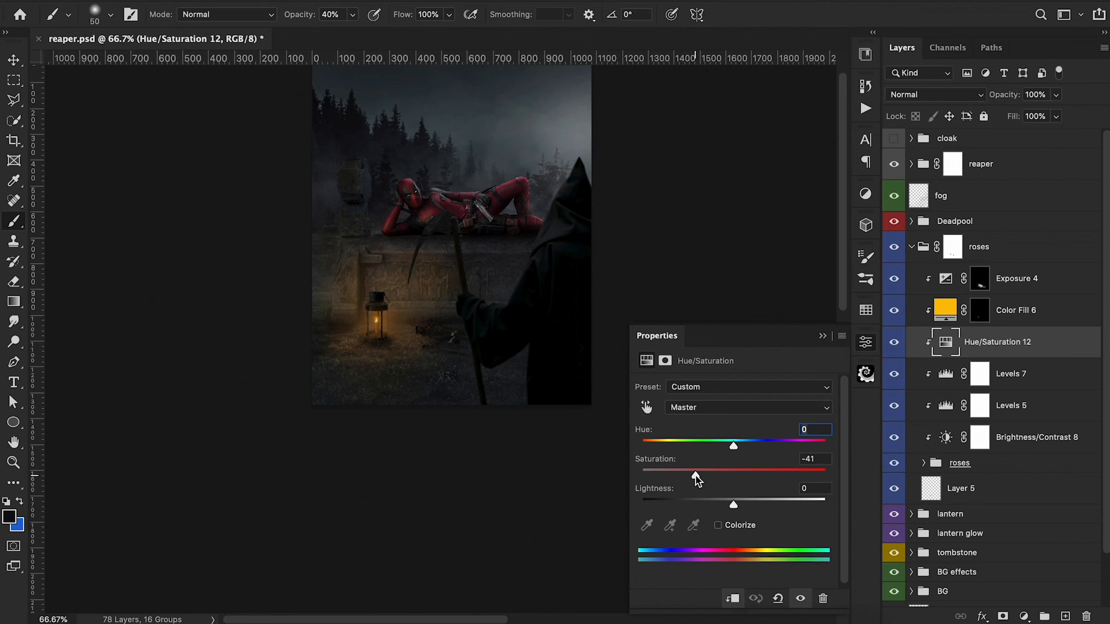
pyautogui.click(823, 336)
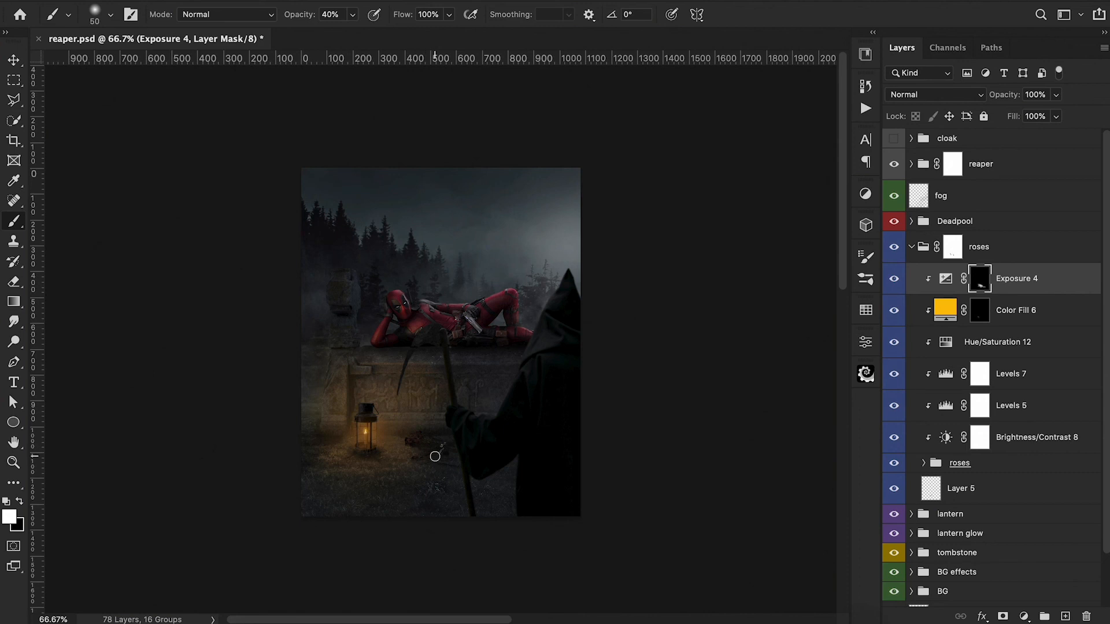
# Paint fine warm highlights on the rose petals and leaves in the Color Fill 6 mask with a 3 px brush, ending at 30% opacity.
pyautogui.press('x')
pyautogui.press('0')
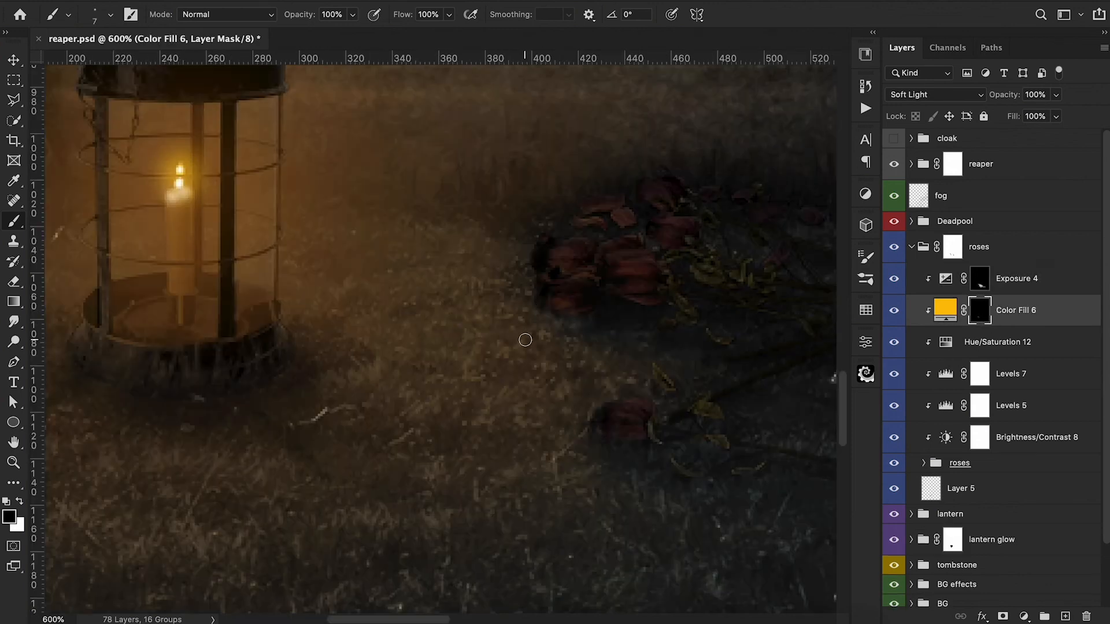
pyautogui.press('x')
pyautogui.press('[')
pyautogui.press('[')
pyautogui.press('[')
pyautogui.press('[')
pyautogui.moveTo(550, 323)
pyautogui.mouseDown()
pyautogui.moveTo(579, 314)
pyautogui.moveTo(549, 308)
pyautogui.mouseUp()
pyautogui.moveTo(629, 298); pyautogui.dragTo(659, 302)
pyautogui.moveTo(706, 328); pyautogui.dragTo(724, 342)
pyautogui.moveTo(652, 365); pyautogui.dragTo(673, 394)
pyautogui.moveTo(606, 412)
pyautogui.mouseDown()
pyautogui.moveTo(645, 409)
pyautogui.moveTo(615, 400)
pyautogui.mouseUp()
pyautogui.moveTo(670, 462); pyautogui.dragTo(688, 474)
pyautogui.press('3')
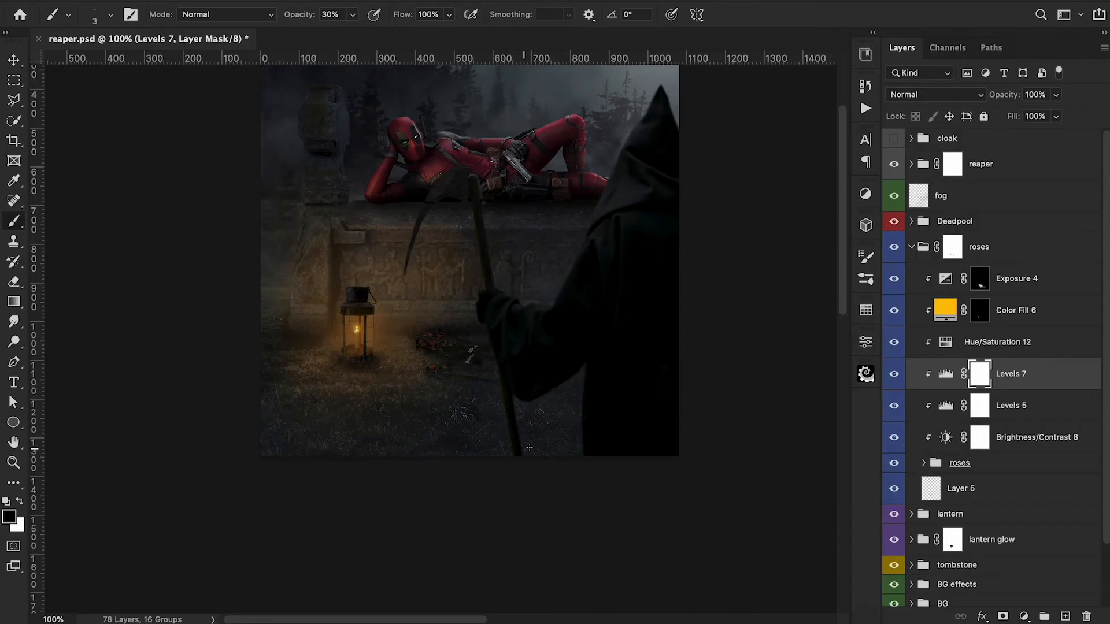
# Compare the roses with and without Levels 7 and reduce that layer's opacity.
pyautogui.click(894, 374)
pyautogui.click(894, 374)
pyautogui.moveTo(1011, 98); pyautogui.dragTo(976, 101)
pyautogui.moveTo(1004, 96); pyautogui.dragTo(1008, 98)
pyautogui.scroll(3, 661, 363)
pyautogui.hscroll(3, 661, 362)
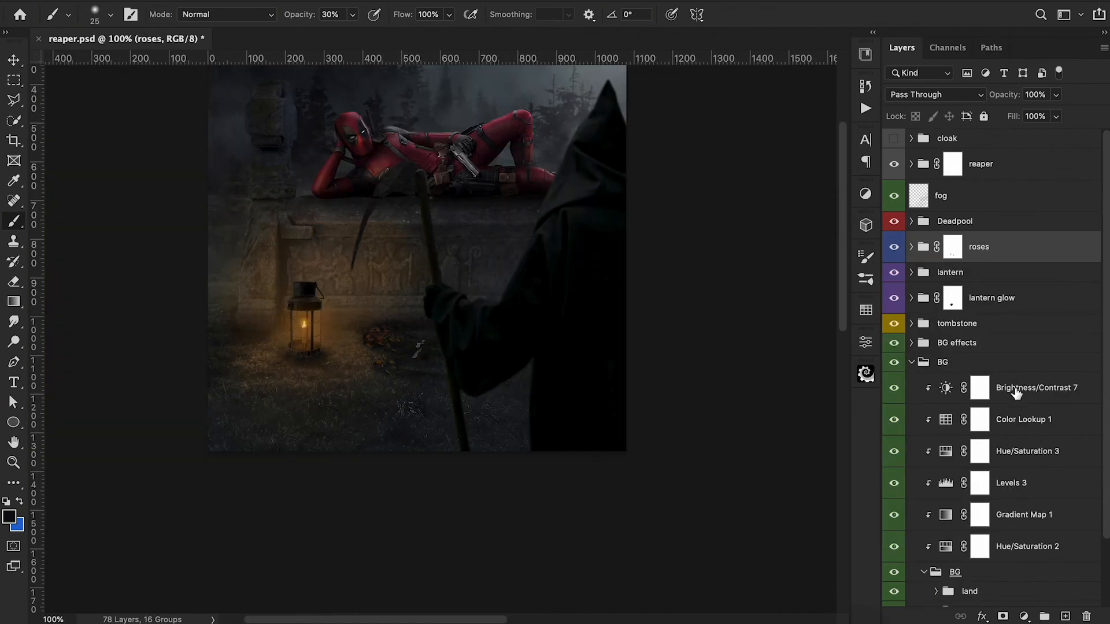
# Clip a colorized Hue/Saturation layer above Brightness/Contrast 7 with hue 27, saturation 42 and lightness -12.
pyautogui.click(1017, 392)
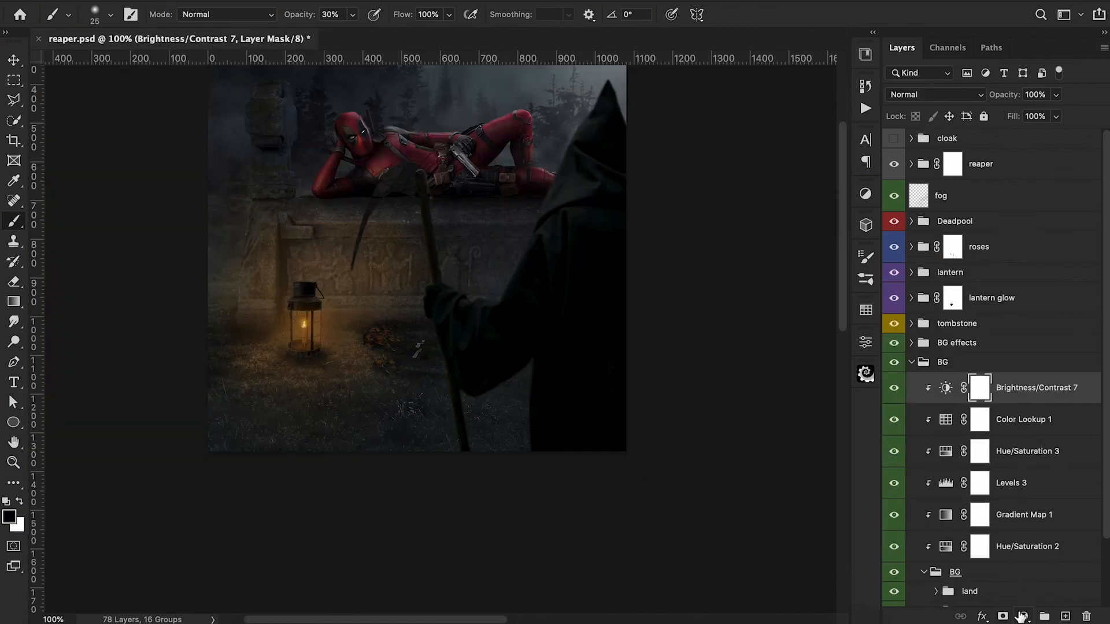
pyautogui.click(1024, 617)
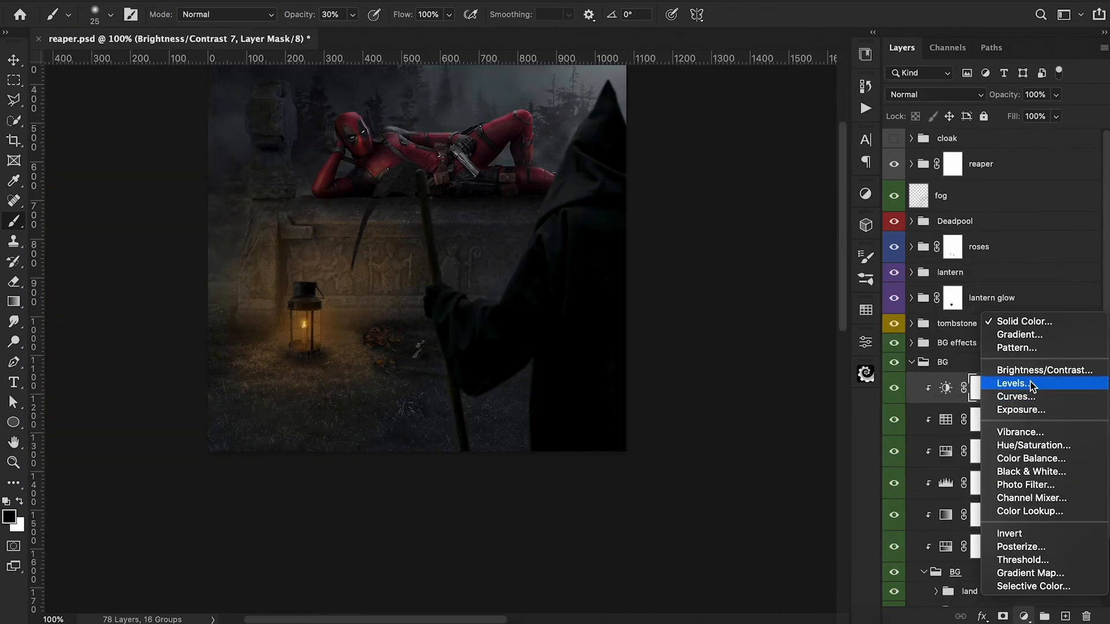
pyautogui.click(1029, 445)
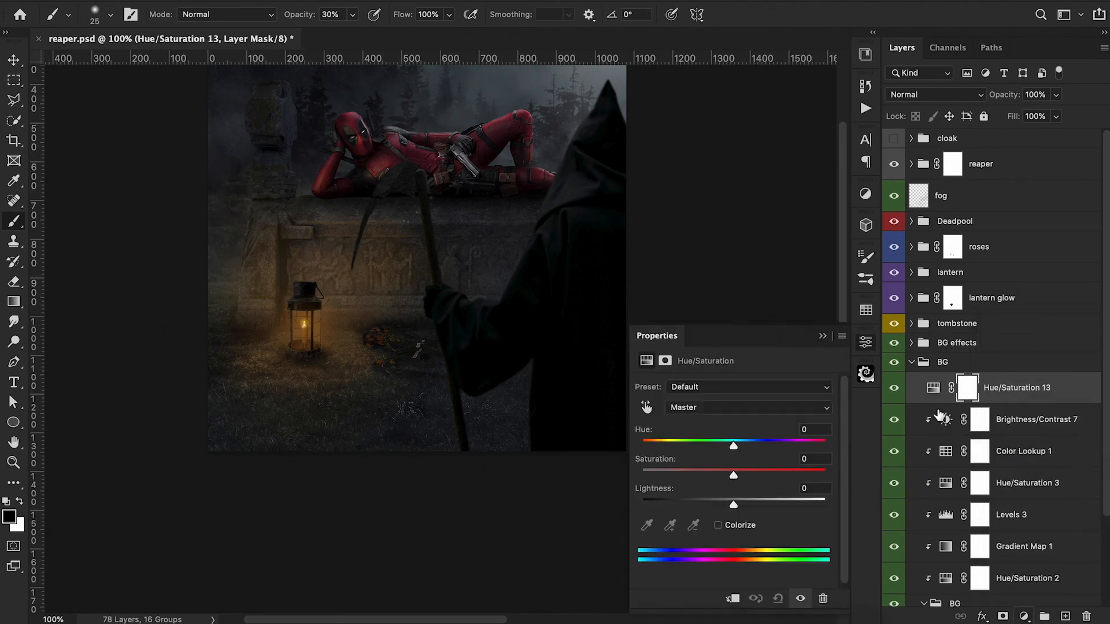
pyautogui.keyDown('alt'); pyautogui.click(932, 404); pyautogui.keyUp('alt')
pyautogui.click(718, 526)
pyautogui.moveTo(643, 446); pyautogui.dragTo(656, 445)
pyautogui.moveTo(734, 507)
pyautogui.mouseDown()
pyautogui.moveTo(723, 506)
pyautogui.moveTo(720, 472)
pyautogui.moveTo(738, 506)
pyautogui.moveTo(727, 508)
pyautogui.mouseUp()
pyautogui.scroll(-1, 775, 422)
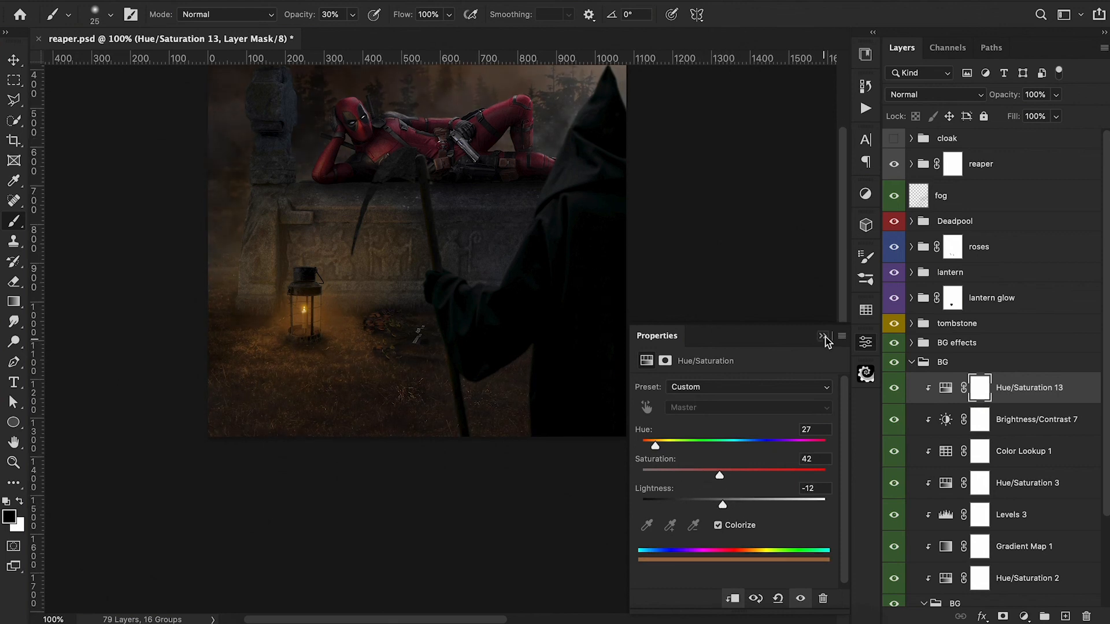
pyautogui.click(823, 336)
# Invert the Hue/Saturation 13 mask and brush warm light around the lantern with a 250 px brush at 40%, then 10% opacity.
pyautogui.hotkey('ctrl', 'i')
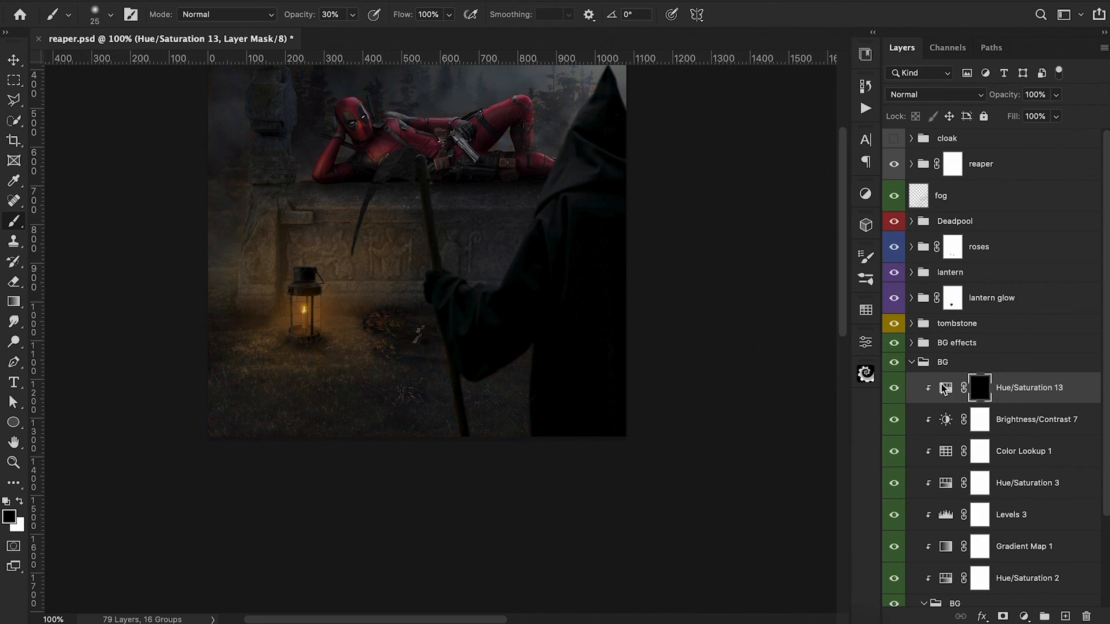
pyautogui.press(']')
pyautogui.press(']')
pyautogui.press(']')
pyautogui.press(']')
pyautogui.press(']')
pyautogui.press(']')
pyautogui.press(']')
pyautogui.press(']')
pyautogui.press(']')
pyautogui.press(']')
pyautogui.press(']')
pyautogui.press(']')
pyautogui.press(']')
pyautogui.press('x')
pyautogui.press('4')
pyautogui.moveTo(262, 364)
pyautogui.mouseDown()
pyautogui.moveTo(302, 371)
pyautogui.moveTo(319, 393)
pyautogui.mouseUp()
pyautogui.press('1')
pyautogui.moveTo(223, 535)
pyautogui.mouseDown()
pyautogui.moveTo(241, 504)
pyautogui.moveTo(232, 406)
pyautogui.moveTo(366, 378)
pyautogui.moveTo(407, 383)
pyautogui.moveTo(392, 350)
pyautogui.moveTo(223, 324)
pyautogui.mouseUp()
pyautogui.moveTo(226, 498)
pyautogui.mouseDown()
pyautogui.moveTo(290, 391)
pyautogui.moveTo(272, 349)
pyautogui.mouseUp()
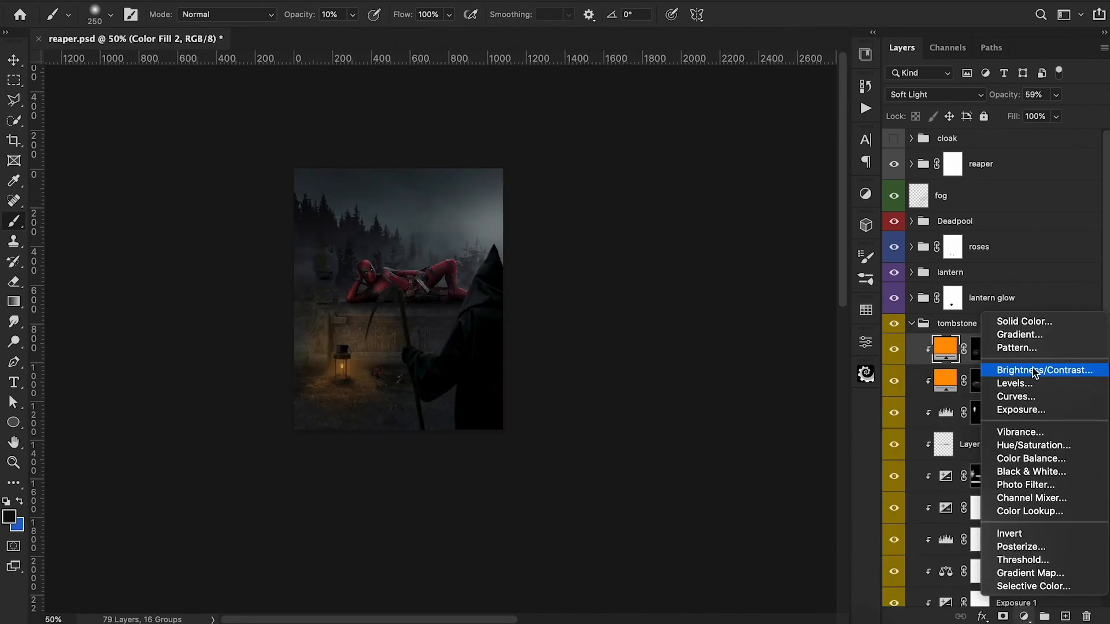
# Clip a Brightness/Contrast layer above Color Fill 2 in the tombstone group and set its brightness to -76.
pyautogui.click(1018, 370)
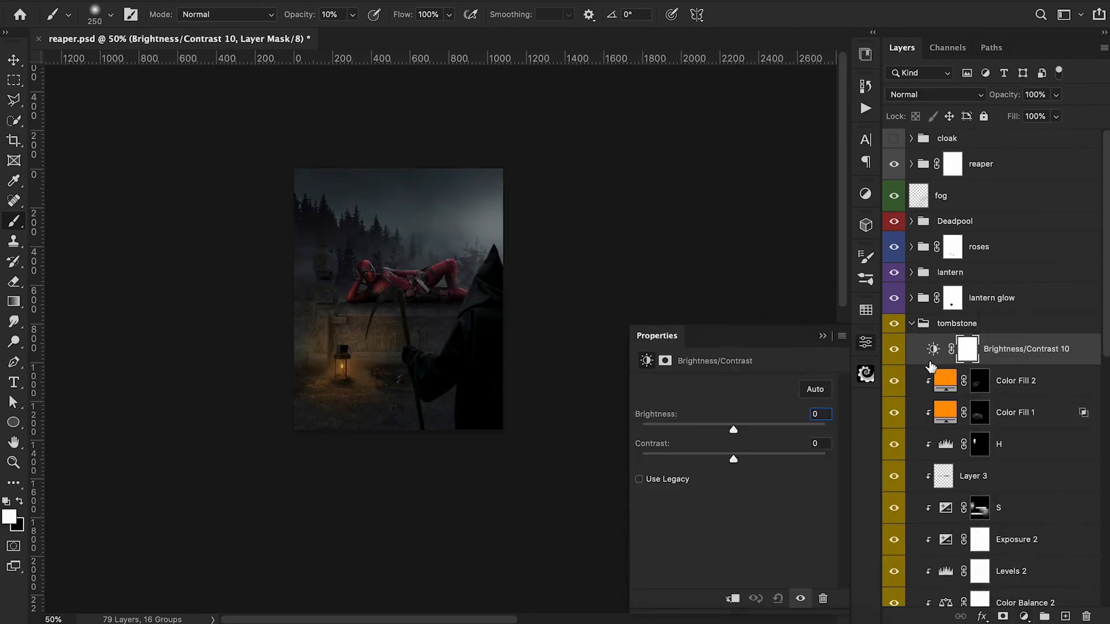
pyautogui.keyDown('alt'); pyautogui.click(930, 357); pyautogui.keyUp('alt')
pyautogui.moveTo(734, 430); pyautogui.dragTo(696, 433)
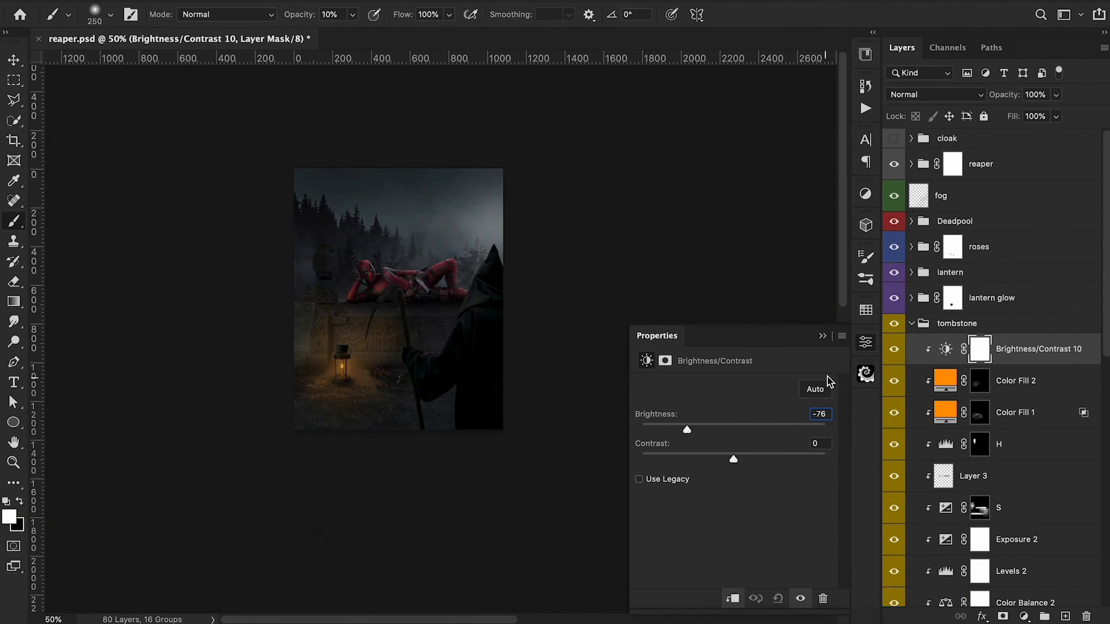
pyautogui.click(823, 336)
# Invert the Brightness/Contrast 10 mask, darken the tombstone away from the lantern with a 400 px brush at 30% opacity, and compare before and after.
pyautogui.hotkey('ctrl', 'i')
pyautogui.press(']')
pyautogui.press(']')
pyautogui.press('3')
pyautogui.moveTo(431, 324)
pyautogui.mouseDown()
pyautogui.moveTo(489, 341)
pyautogui.moveTo(411, 347)
pyautogui.moveTo(395, 315)
pyautogui.moveTo(455, 310)
pyautogui.moveTo(464, 343)
pyautogui.moveTo(441, 301)
pyautogui.moveTo(318, 303)
pyautogui.moveTo(293, 268)
pyautogui.moveTo(405, 375)
pyautogui.moveTo(470, 353)
pyautogui.moveTo(457, 377)
pyautogui.moveTo(432, 343)
pyautogui.moveTo(419, 370)
pyautogui.moveTo(393, 354)
pyautogui.moveTo(491, 360)
pyautogui.moveTo(437, 323)
pyautogui.moveTo(394, 311)
pyautogui.moveTo(396, 340)
pyautogui.moveTo(427, 342)
pyautogui.mouseUp()
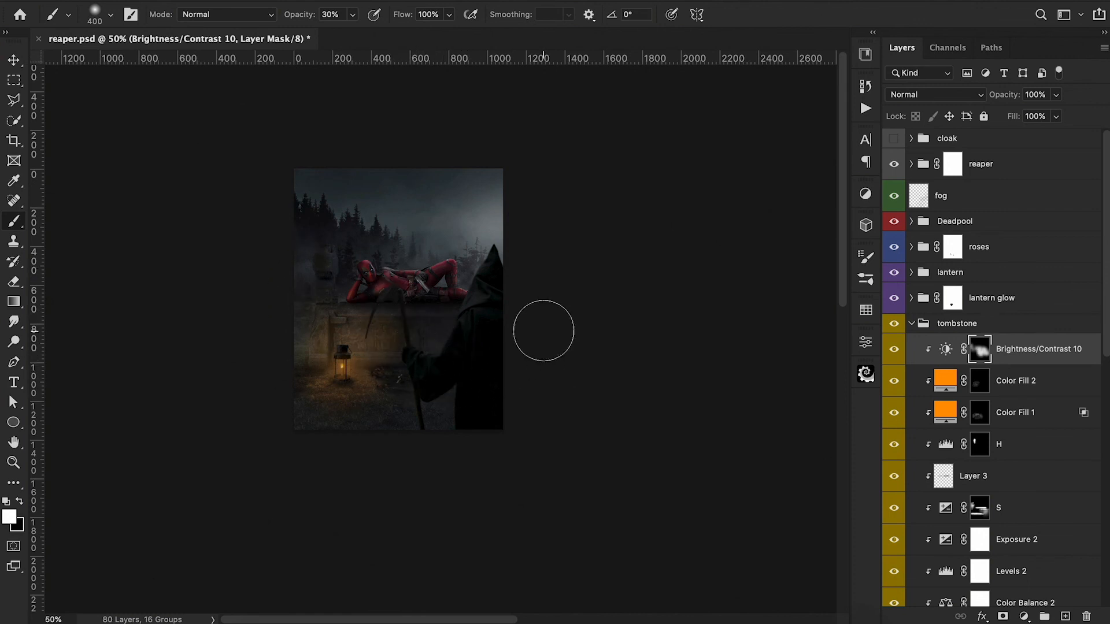
pyautogui.click(894, 349)
pyautogui.click(895, 350)
pyautogui.click(895, 350)
pyautogui.click(894, 350)
# Open the Camera Raw Filter on the final layer and set the temperature to -8 and the tint to +12.
pyautogui.press('super+shift+a')
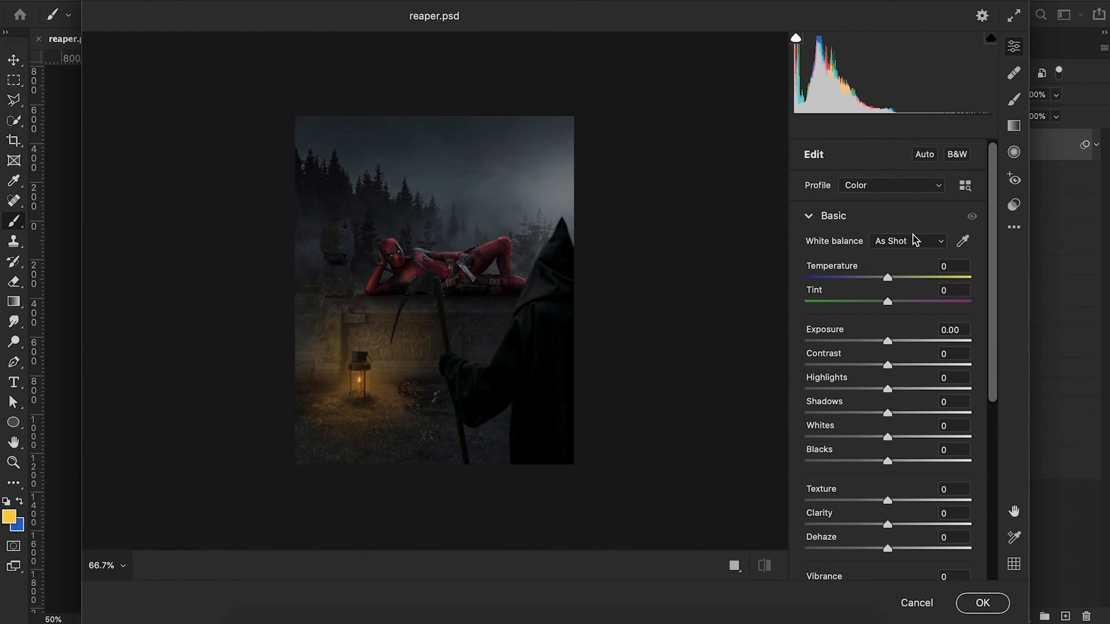
pyautogui.moveTo(888, 305); pyautogui.dragTo(875, 282)
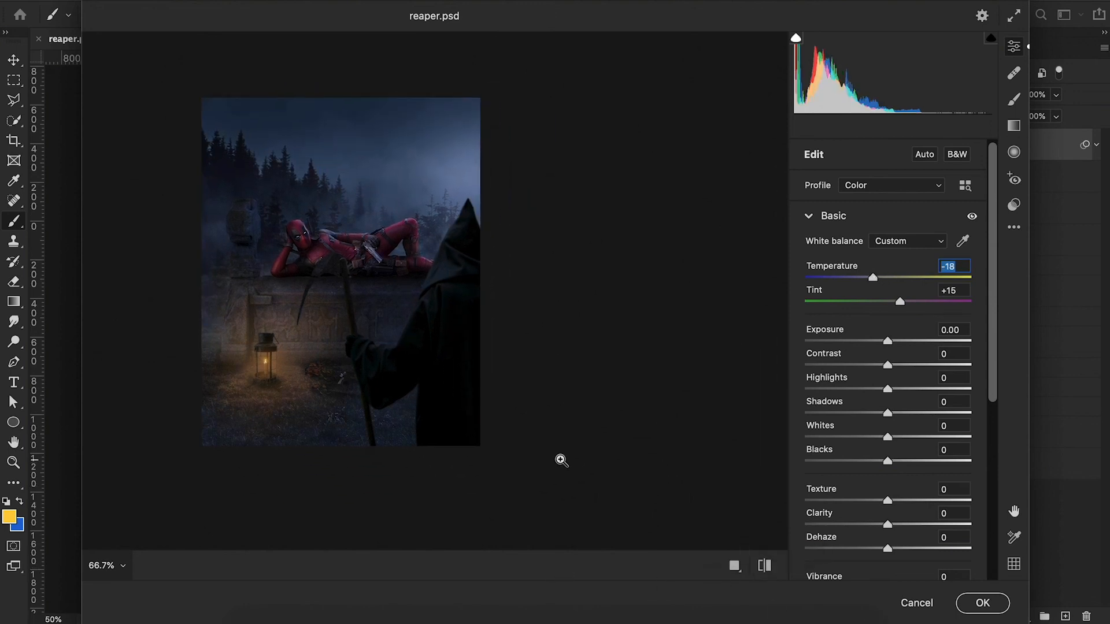
pyautogui.keyDown('alt'); pyautogui.click(558, 458); pyautogui.keyUp('alt')
pyautogui.moveTo(872, 278)
pyautogui.mouseDown()
pyautogui.moveTo(910, 278)
pyautogui.moveTo(895, 277)
pyautogui.moveTo(921, 302)
pyautogui.moveTo(898, 301)
pyautogui.moveTo(885, 278)
pyautogui.moveTo(898, 303)
pyautogui.moveTo(894, 279)
pyautogui.moveTo(881, 279)
pyautogui.mouseUp()
pyautogui.hscroll(3, 507, 429)
# Set the contrast to +12, highlights to +10, shadows to -8 and dehaze to +1.
pyautogui.moveTo(888, 365)
pyautogui.mouseDown()
pyautogui.moveTo(898, 365)
pyautogui.moveTo(882, 382)
pyautogui.moveTo(897, 358)
pyautogui.mouseUp()
pyautogui.scroll(-2, 887, 381)
pyautogui.scroll(-4, 889, 464)
pyautogui.moveTo(888, 454)
pyautogui.mouseDown()
pyautogui.moveTo(867, 461)
pyautogui.moveTo(889, 455)
pyautogui.mouseUp()
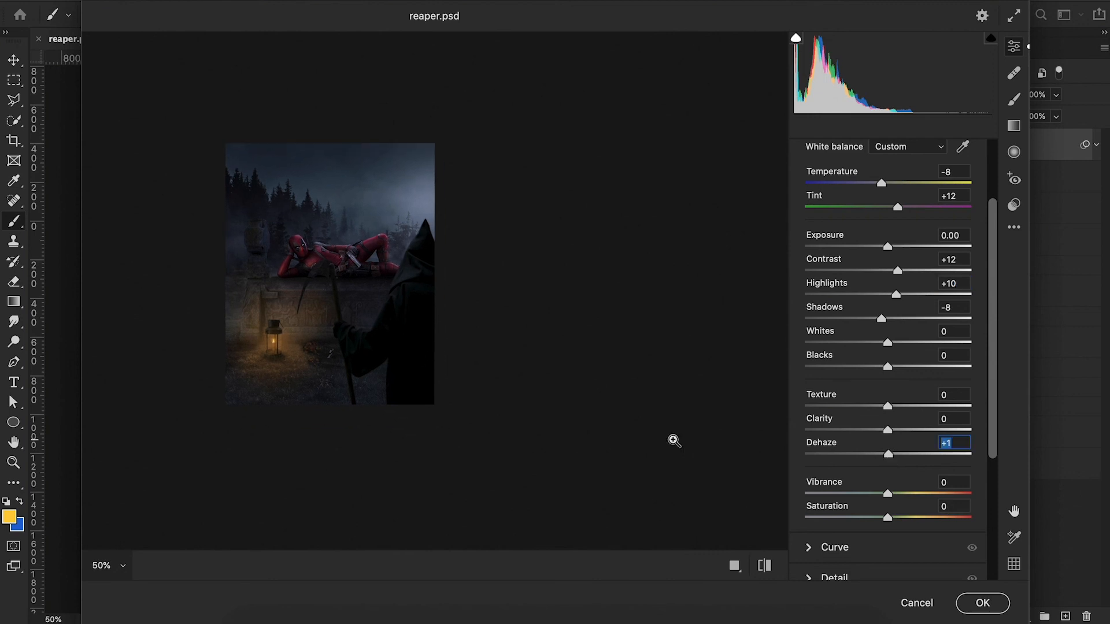
# Add grain of 8 and a vignette of -25 with a feather of 82.
pyautogui.scroll(-5, 850, 434)
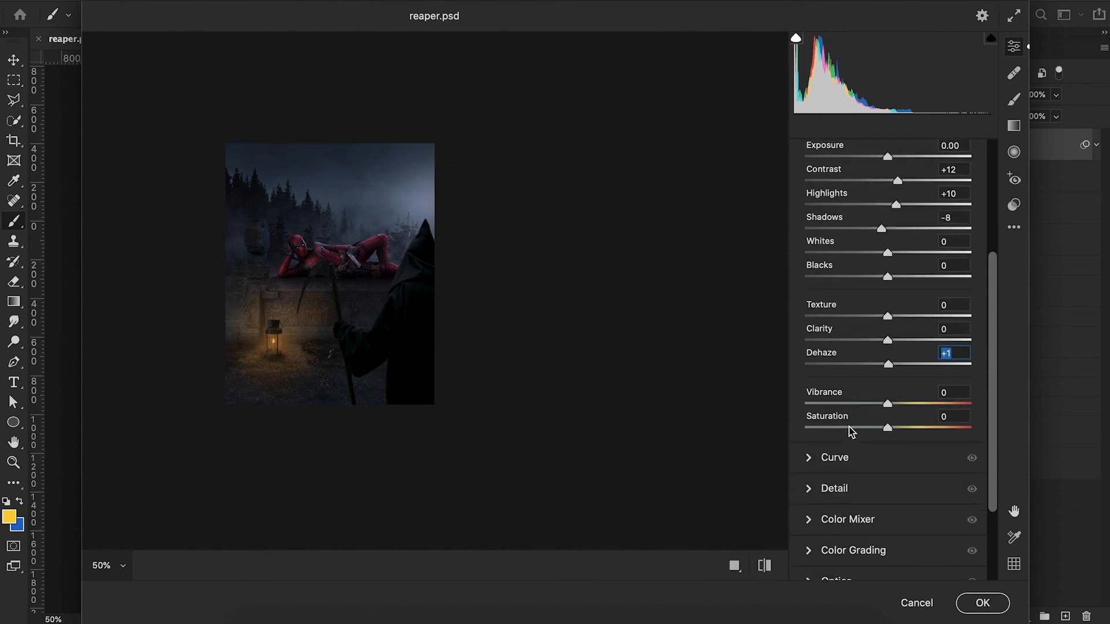
pyautogui.scroll(-3, 850, 433)
pyautogui.click(807, 378)
pyautogui.click(808, 191)
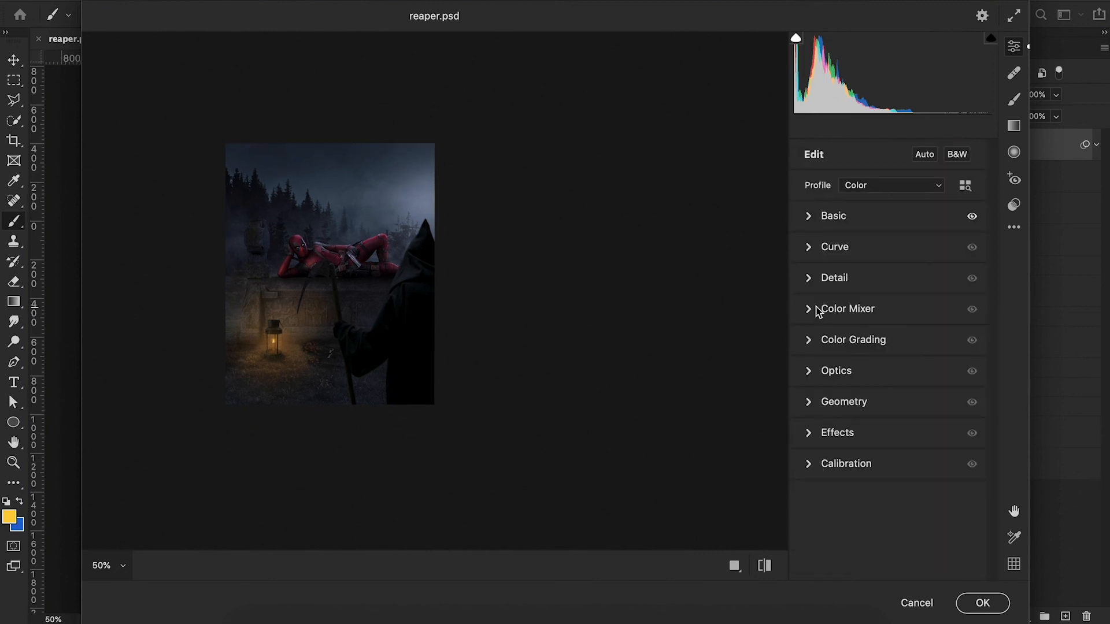
pyautogui.click(809, 434)
pyautogui.moveTo(808, 376); pyautogui.dragTo(820, 376)
pyautogui.moveTo(888, 404); pyautogui.dragTo(867, 406)
pyautogui.moveTo(889, 507); pyautogui.dragTo(941, 508)
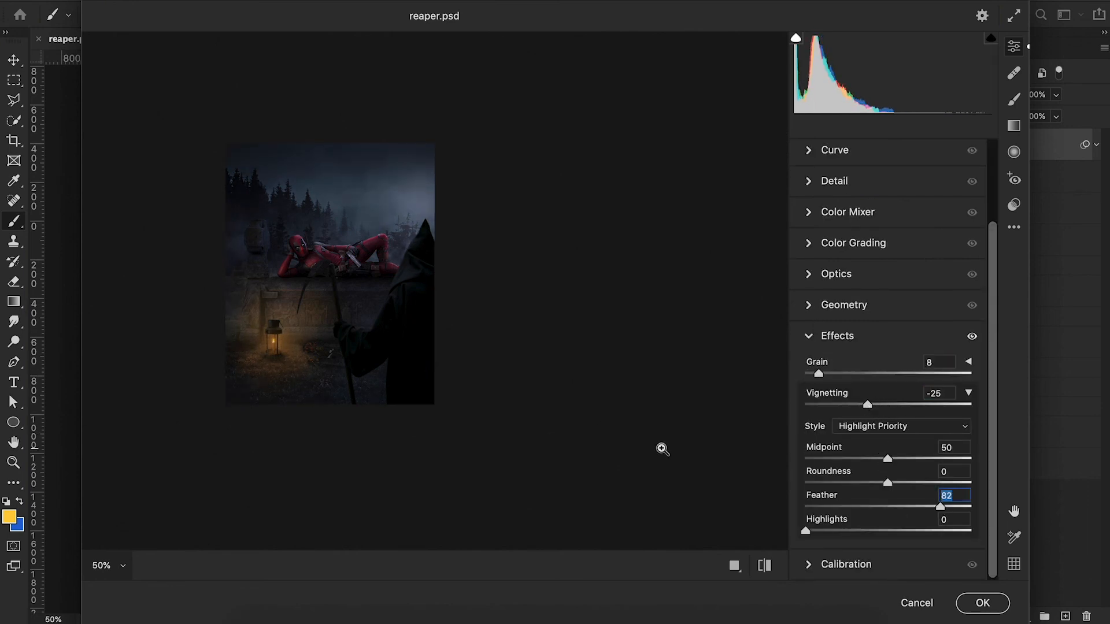
# Sharpen the image with an amount of 54 and a masking value of 53.
pyautogui.click(809, 336)
pyautogui.click(809, 278)
pyautogui.moveTo(808, 306); pyautogui.dragTo(865, 318)
pyautogui.moveTo(807, 388); pyautogui.dragTo(894, 391)
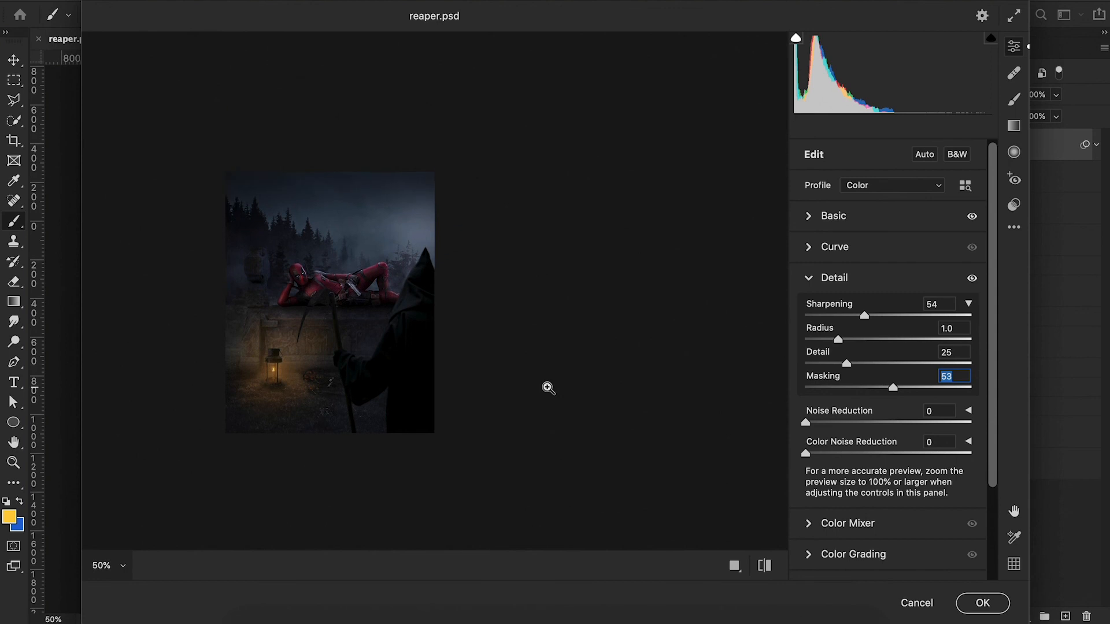
# Raise the luminance of the oranges to +37 in the HSL color mixer.
pyautogui.scroll(-2, 812, 412)
pyautogui.click(809, 188)
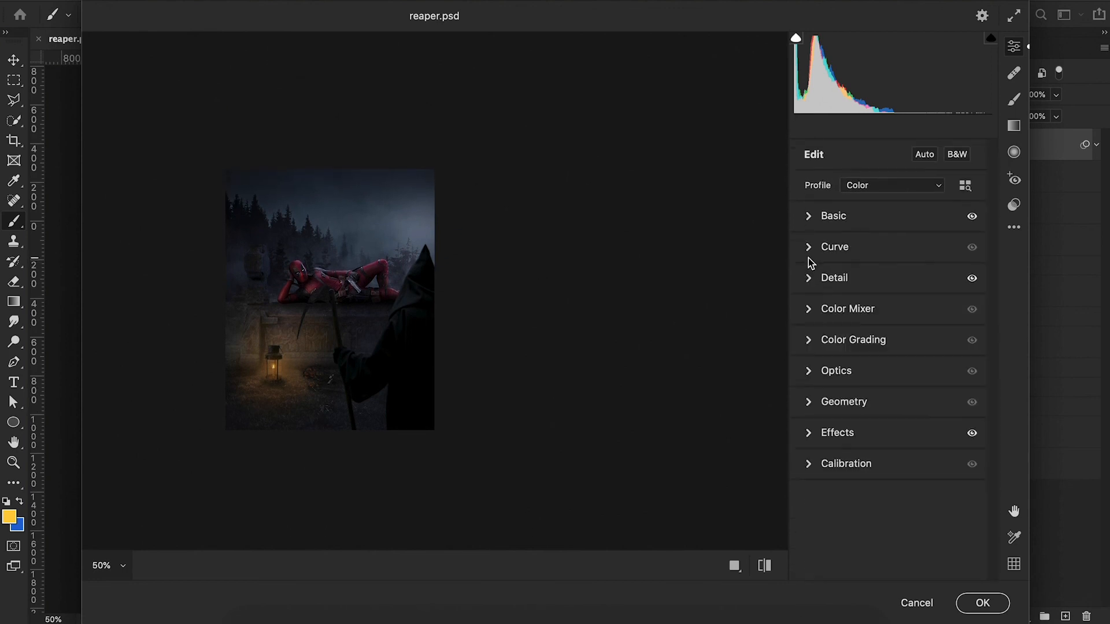
pyautogui.click(809, 311)
pyautogui.moveTo(888, 422); pyautogui.dragTo(920, 424)
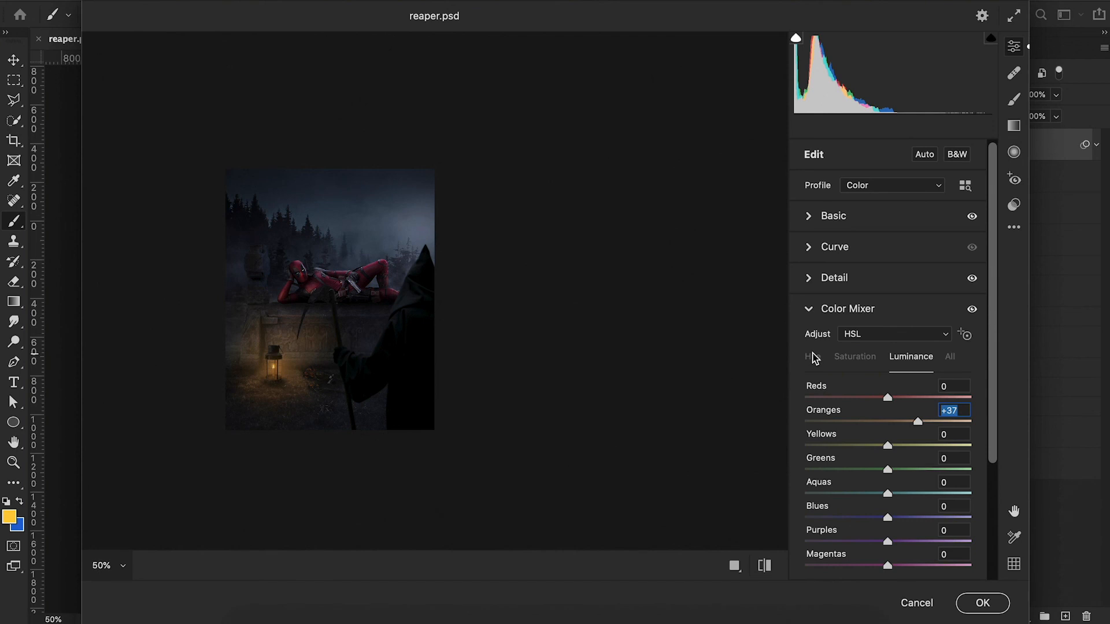
# Apply the Camera Raw grading and toggle the final layer's visibility to compare before and after.
pyautogui.click(809, 311)
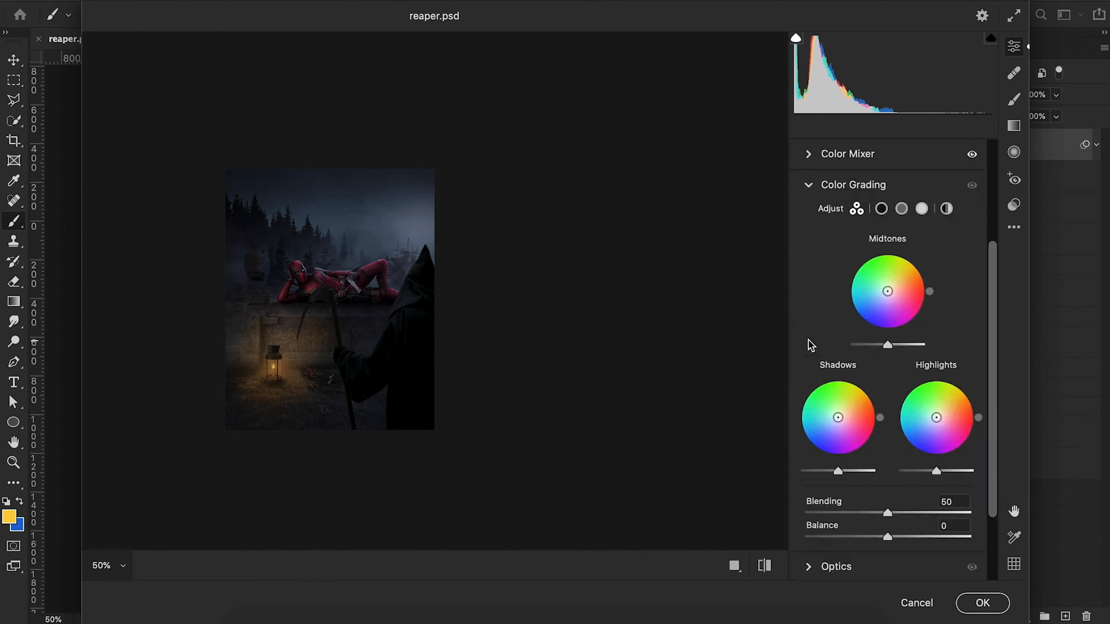
pyautogui.click(880, 208)
pyautogui.click(983, 603)
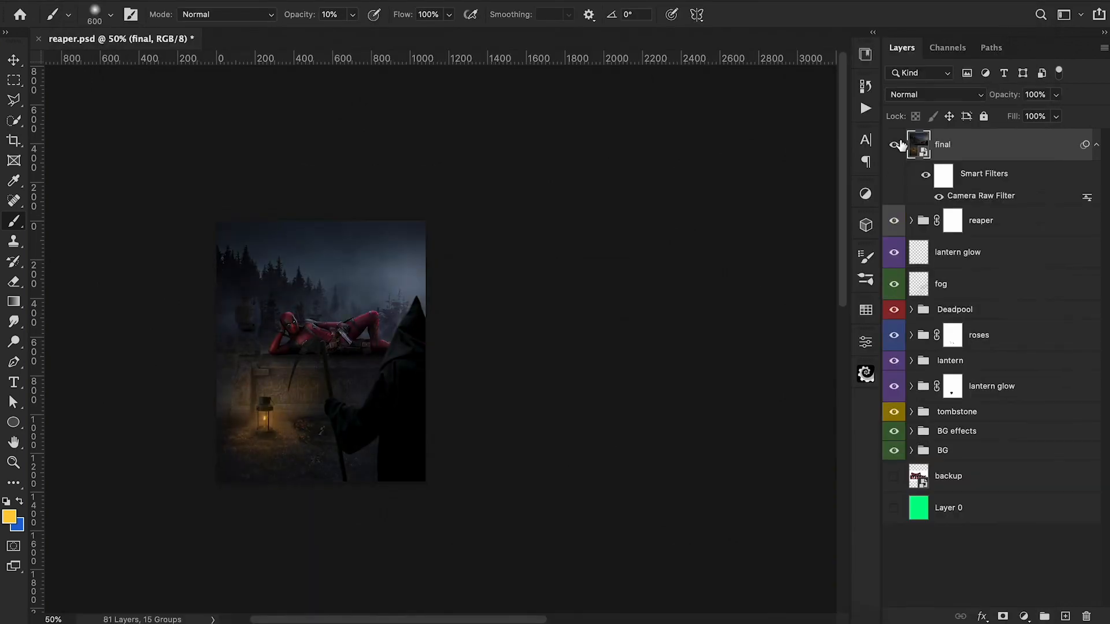
pyautogui.click(901, 145)
pyautogui.click(901, 145)
pyautogui.click(901, 144)
# Reopen the final layer's Camera Raw smart filter and set the temperature to +8.
pyautogui.doubleClick(985, 197)
pyautogui.click(833, 219)
pyautogui.moveTo(886, 224); pyautogui.dragTo(895, 228)
pyautogui.hotkey('ctrl', '-')
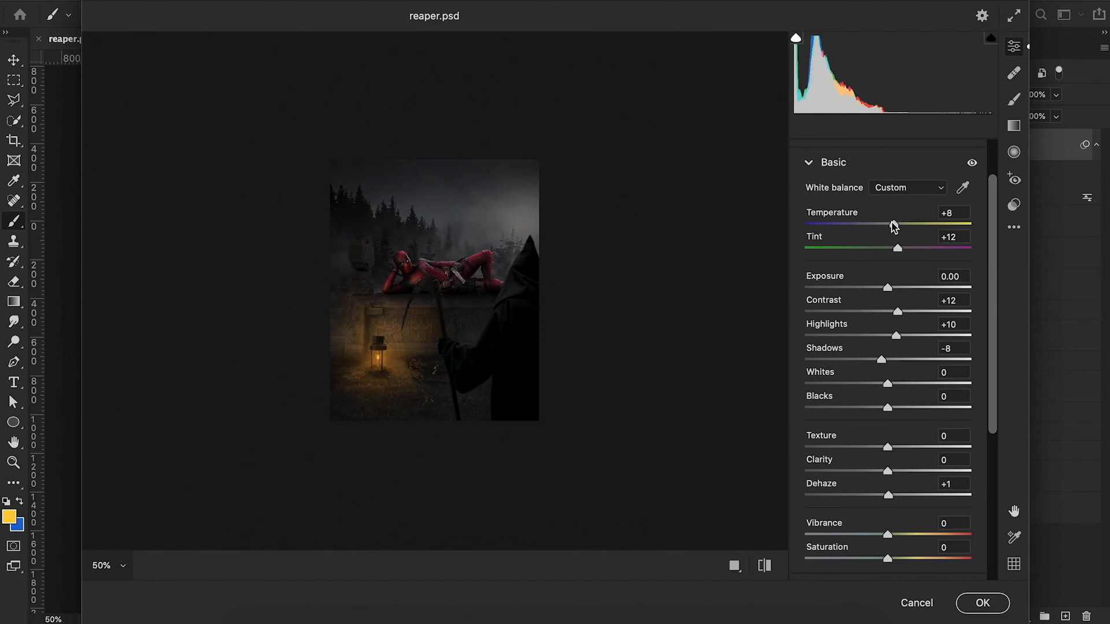